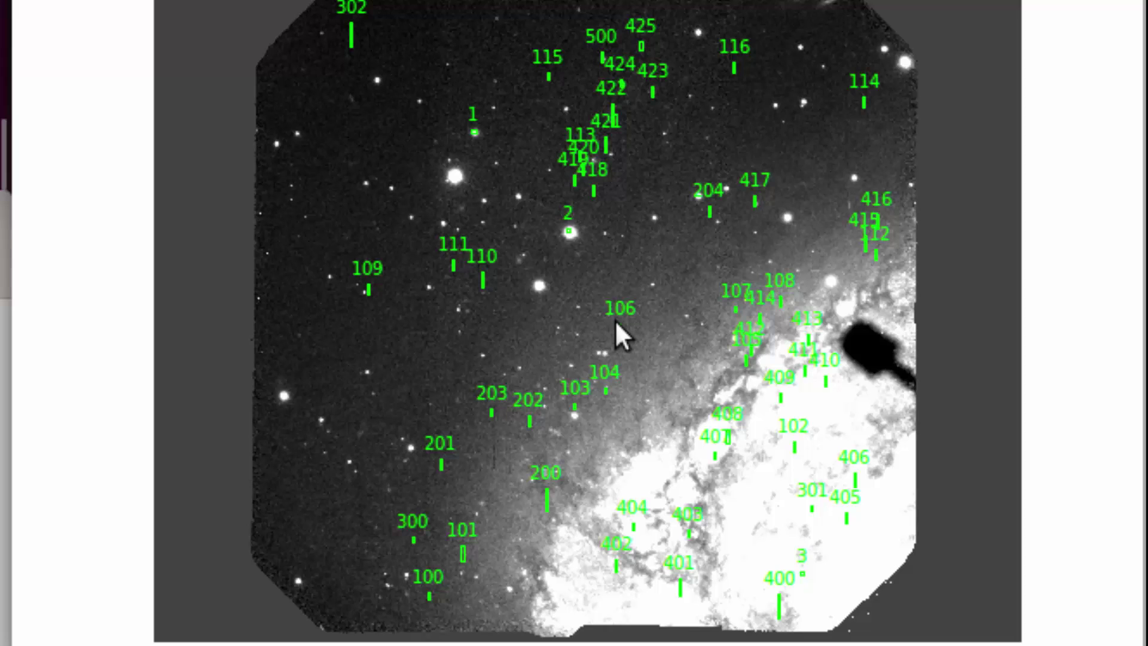
- Look up the R400 grating and its Hamamatsu dispersion in the GMOS gratings table, then minimise the browser window
left_click(1038, 3)
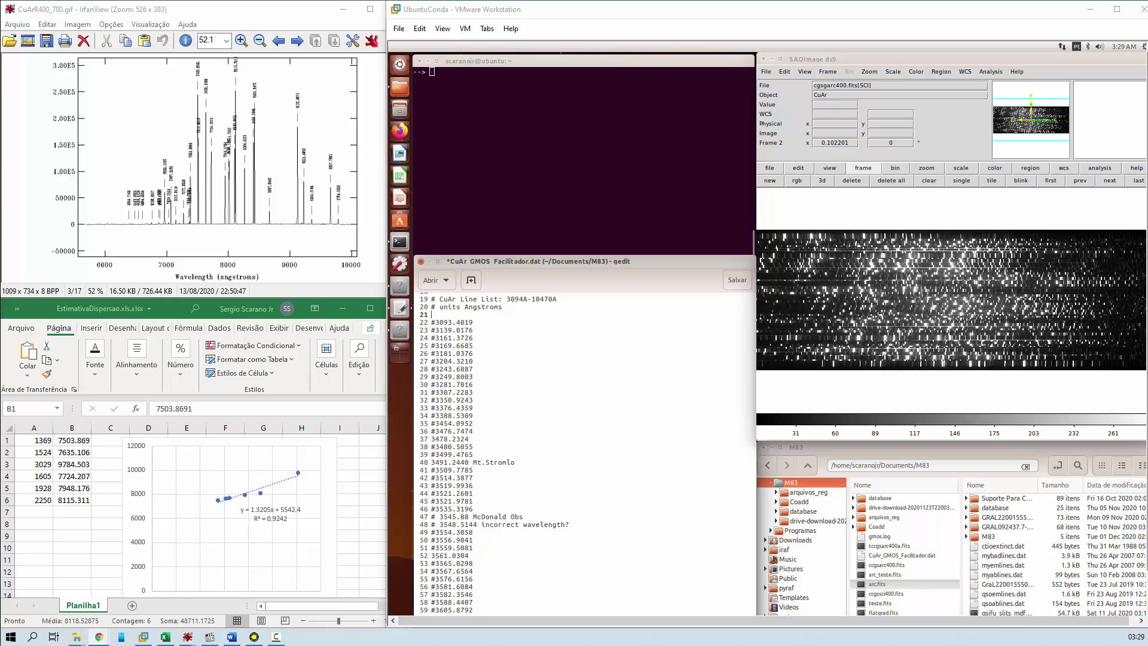
left_click_drag(0, 78, 261, 86)
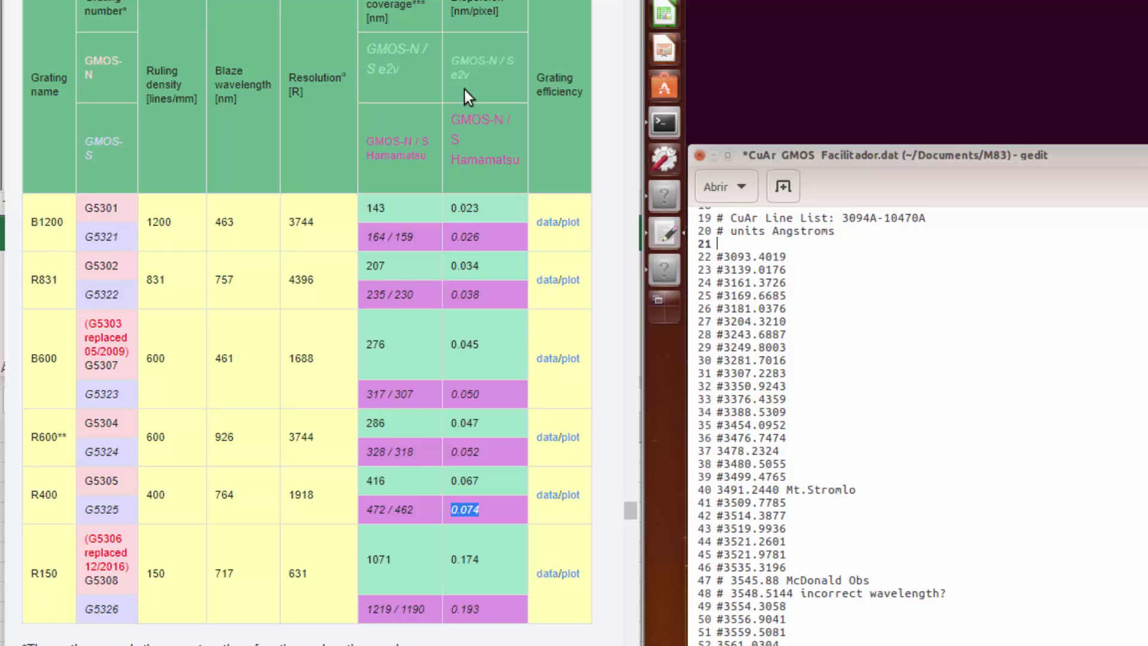
left_click(27, 497)
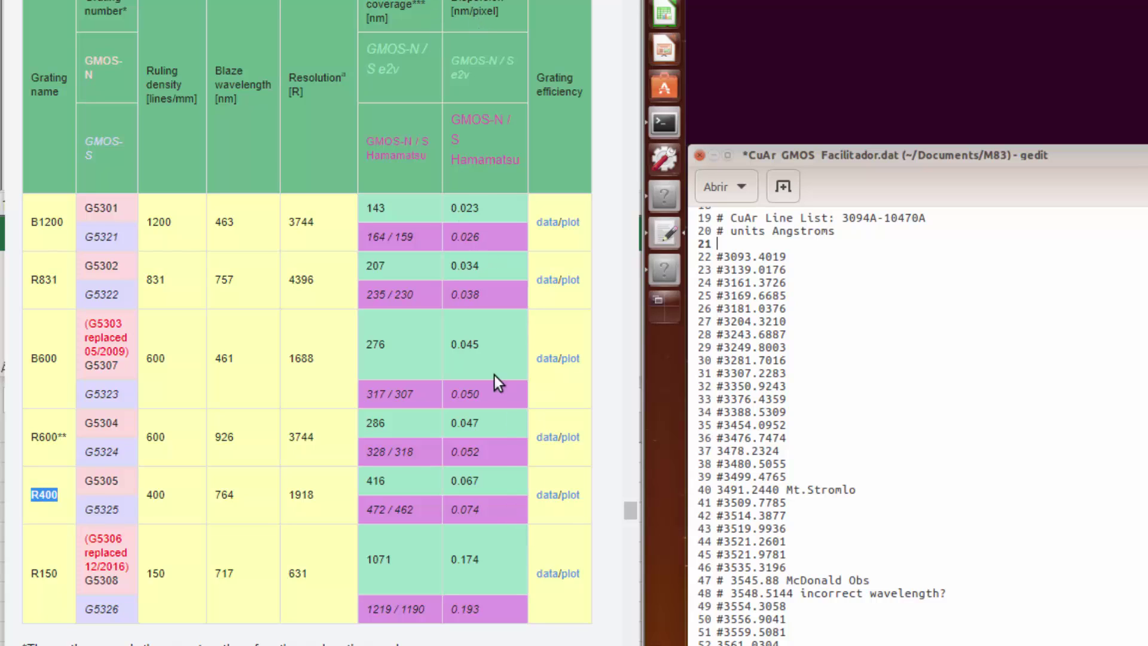
left_click(484, 514)
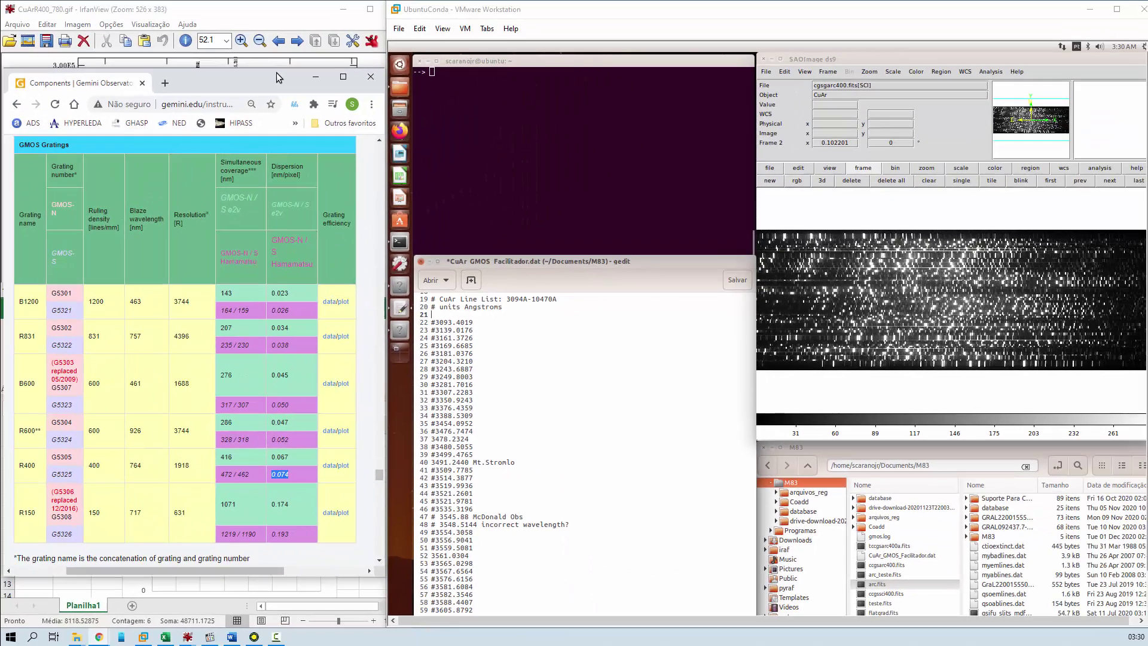
left_click(316, 77)
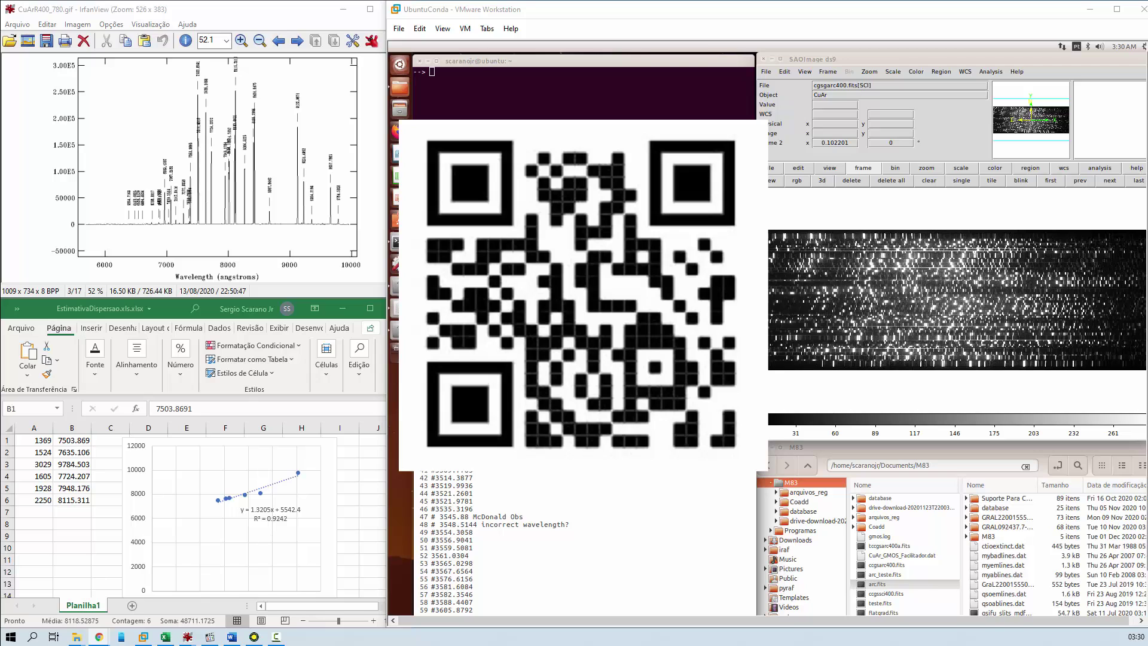
- Magnify the CuAr arc image in ds9 and compare its emission lines with the labelled reference spectrum
left_click(984, 310)
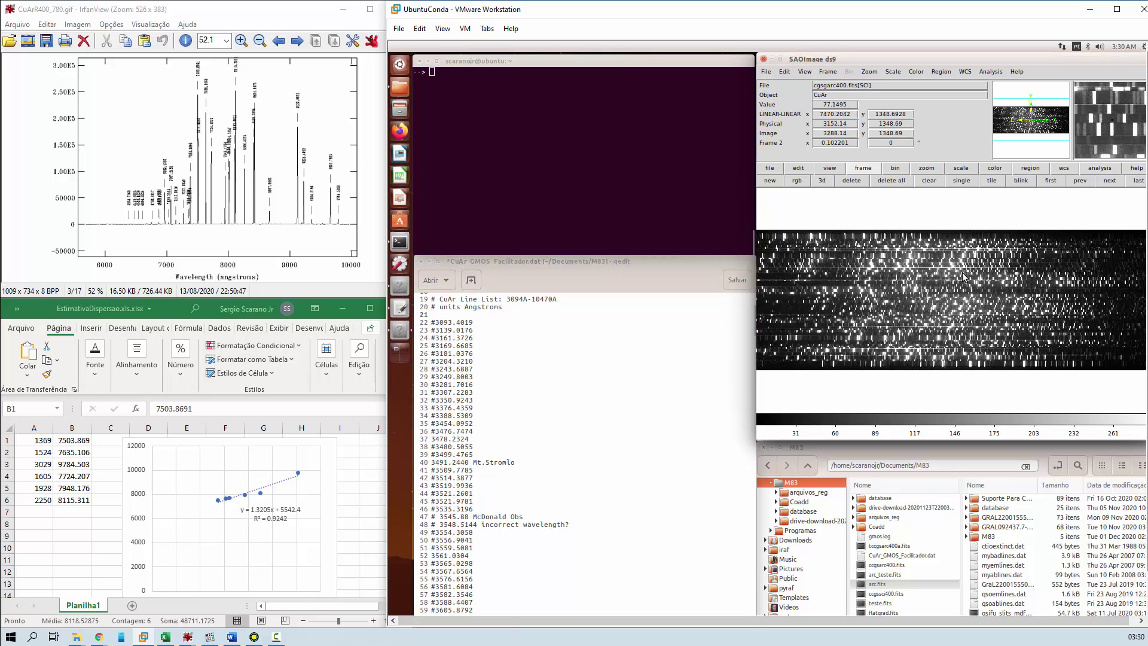
scroll(947, 302, "down", 3)
scroll(947, 302, "up", 5)
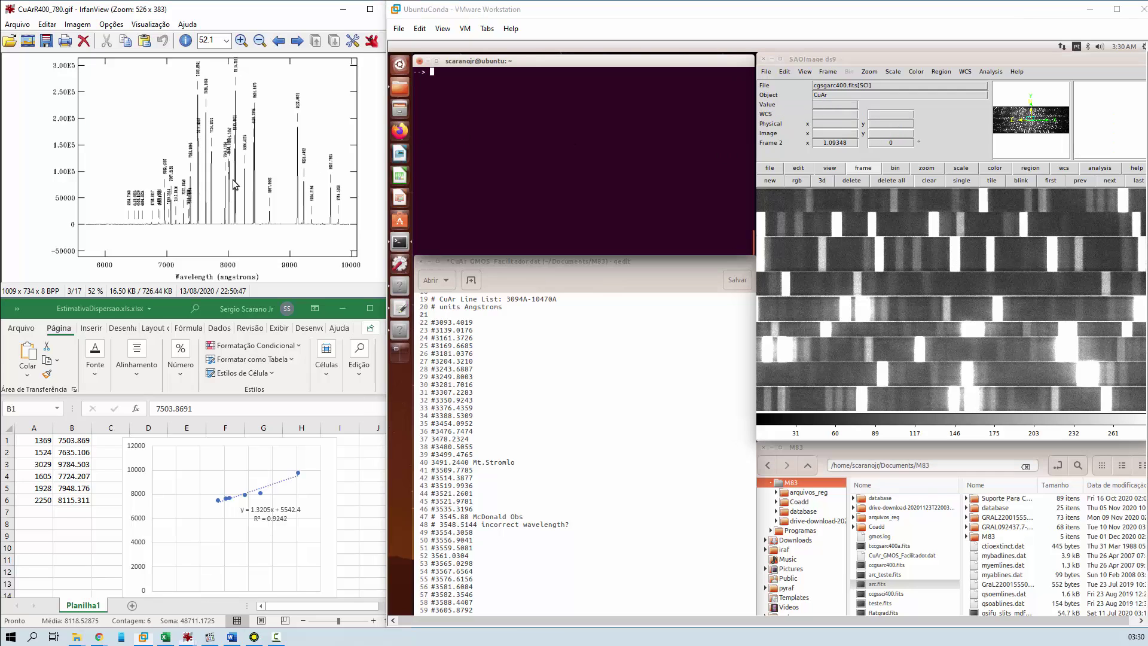
left_click(181, 216)
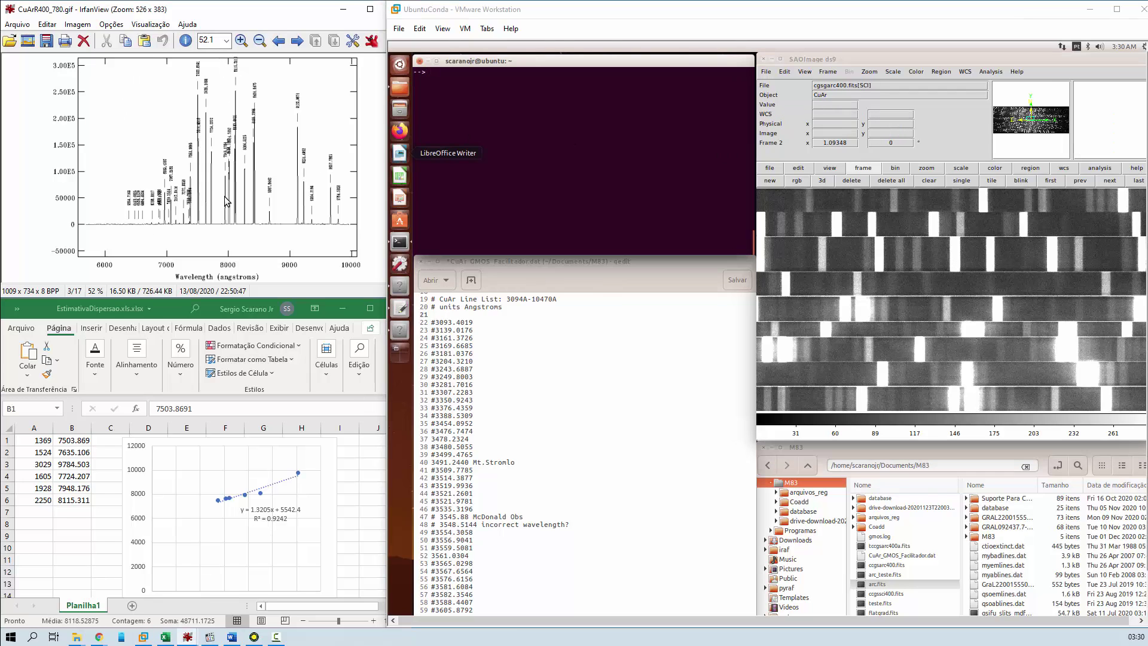
- Review the pixel positions in A1:A6 and the wavelengths in B1:B6 that feed the linear dispersion fit
left_click(67, 402)
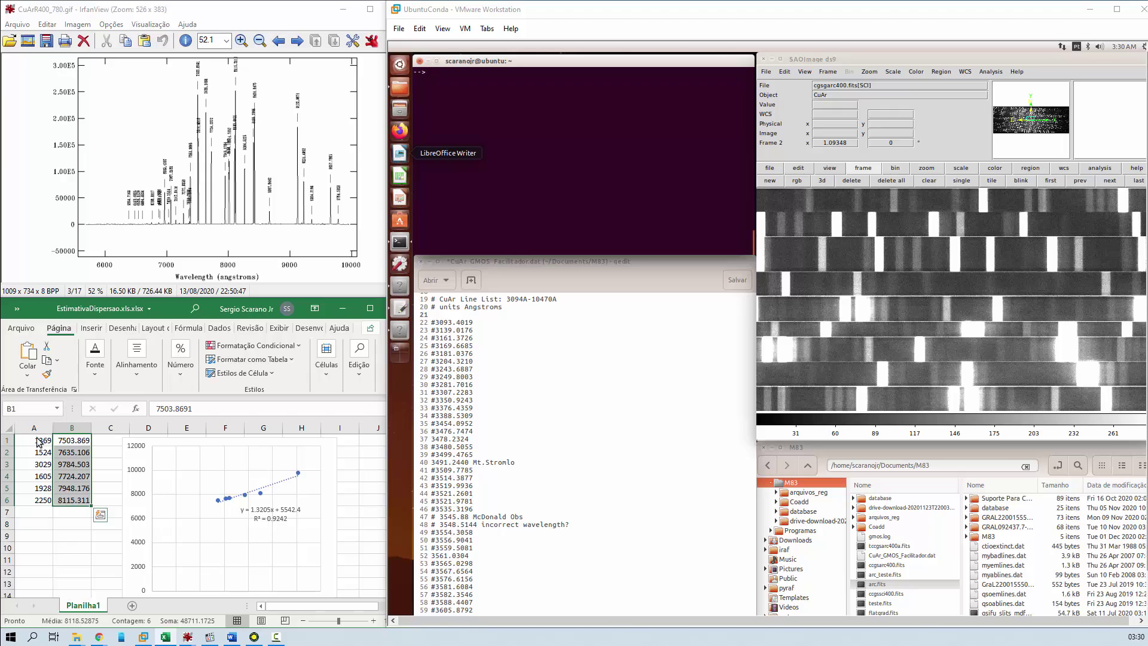
left_click_drag(39, 443, 39, 500)
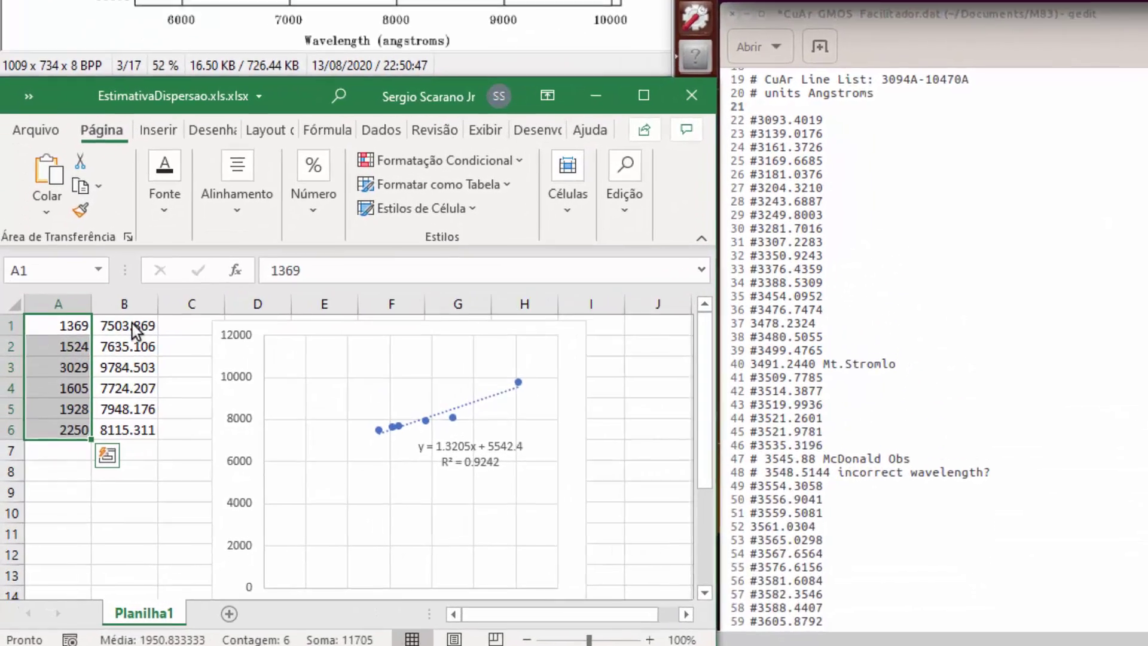
left_click_drag(132, 325, 138, 430)
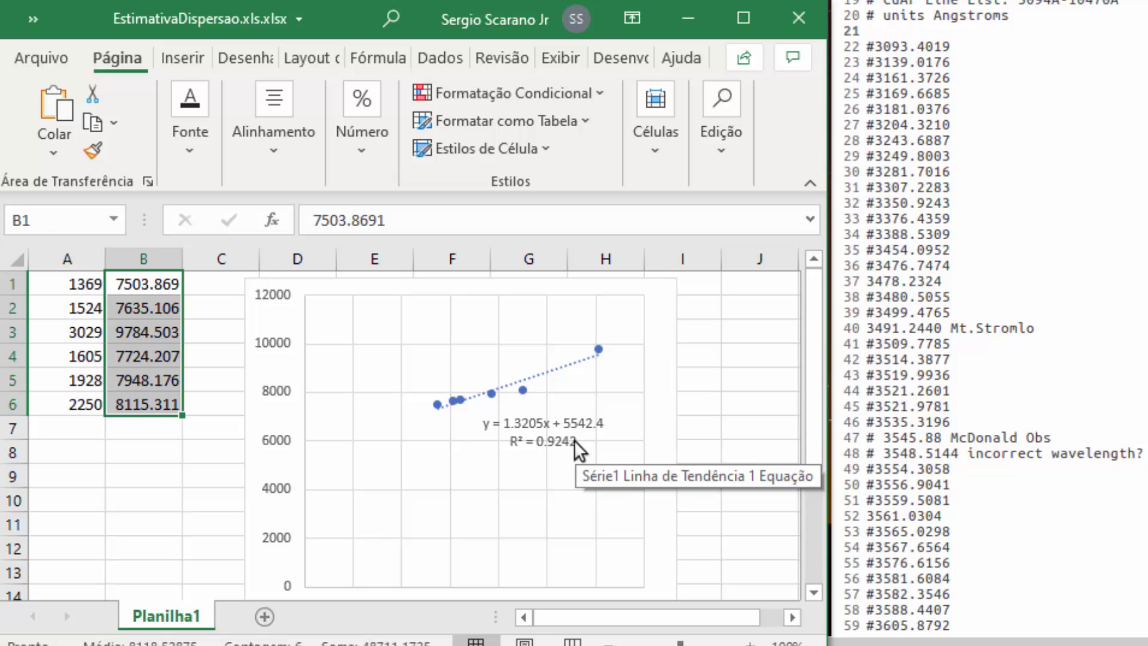
- Open the wavelength calibration task's parameters from the terminal with the command epar gswave
left_click(1, 434)
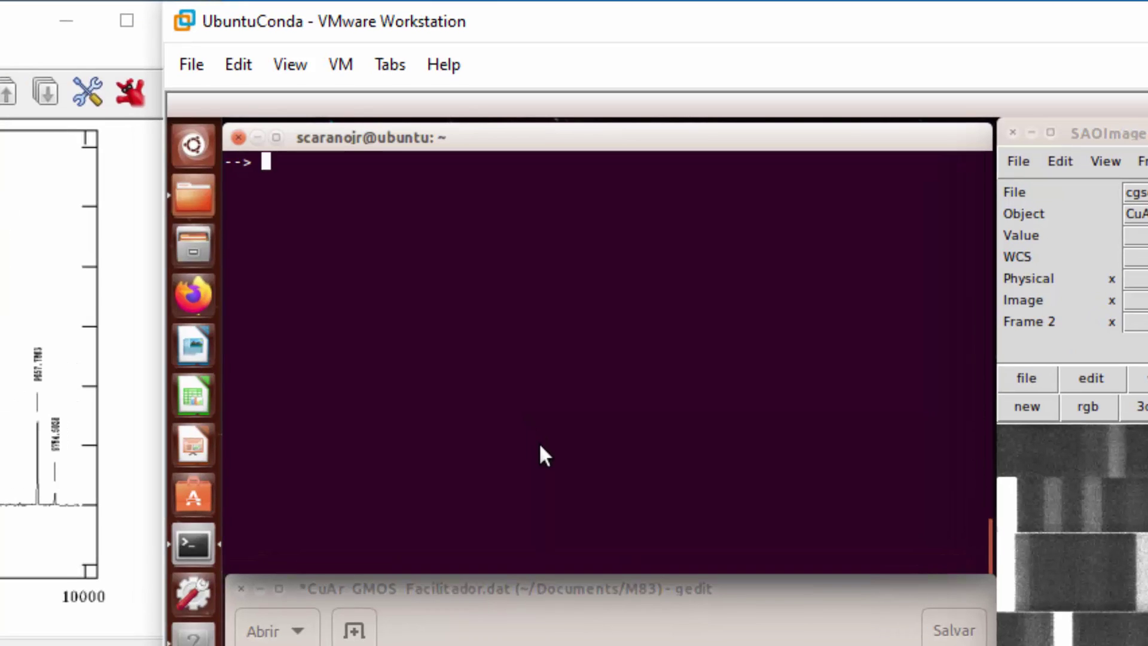
type("epar gswa")
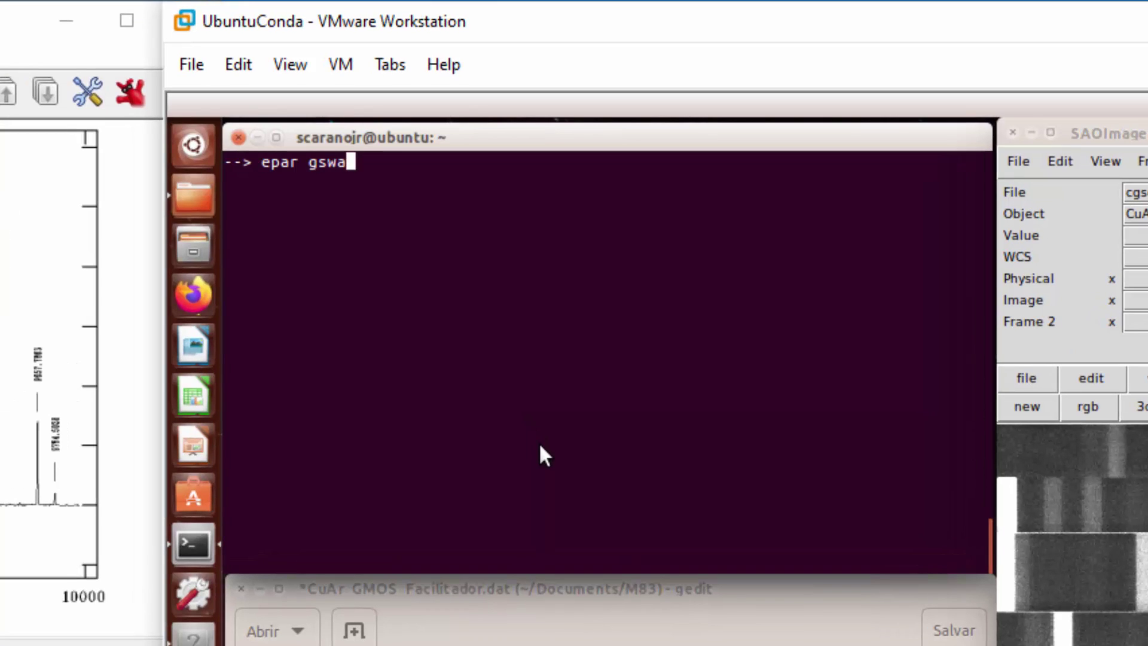
type("ve")
key("Return")
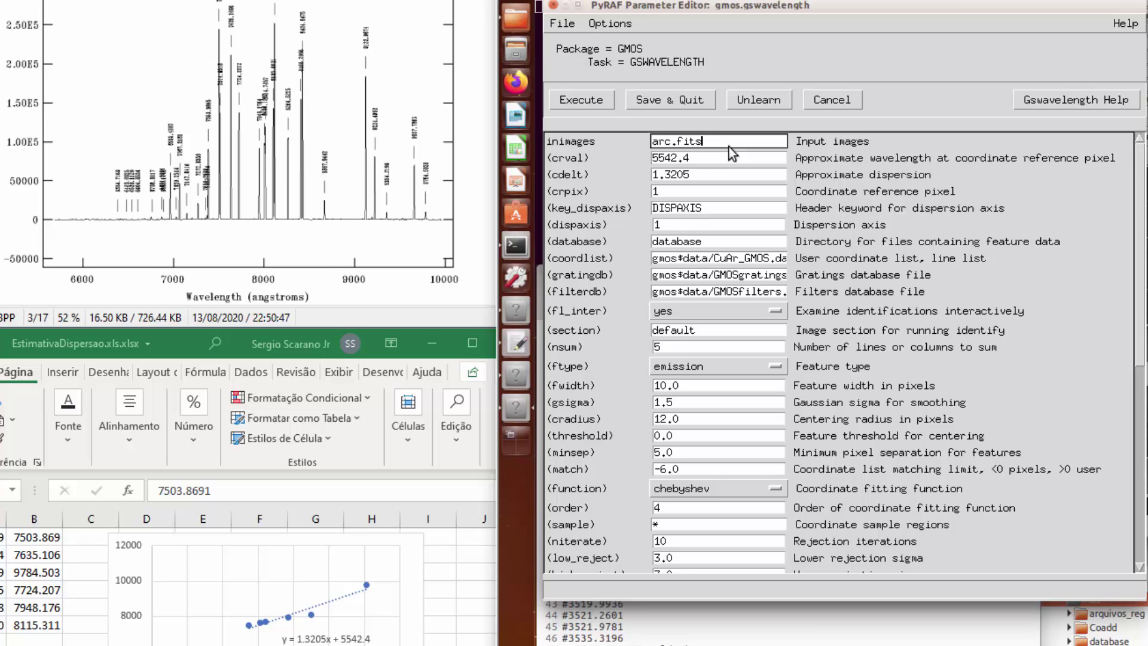
- Check the input image, starting wavelength, dispersion and reference pixel parameters against the spreadsheet's linear fit
left_click_drag(730, 147, 614, 135)
left_click(654, 159)
left_click(414, 466)
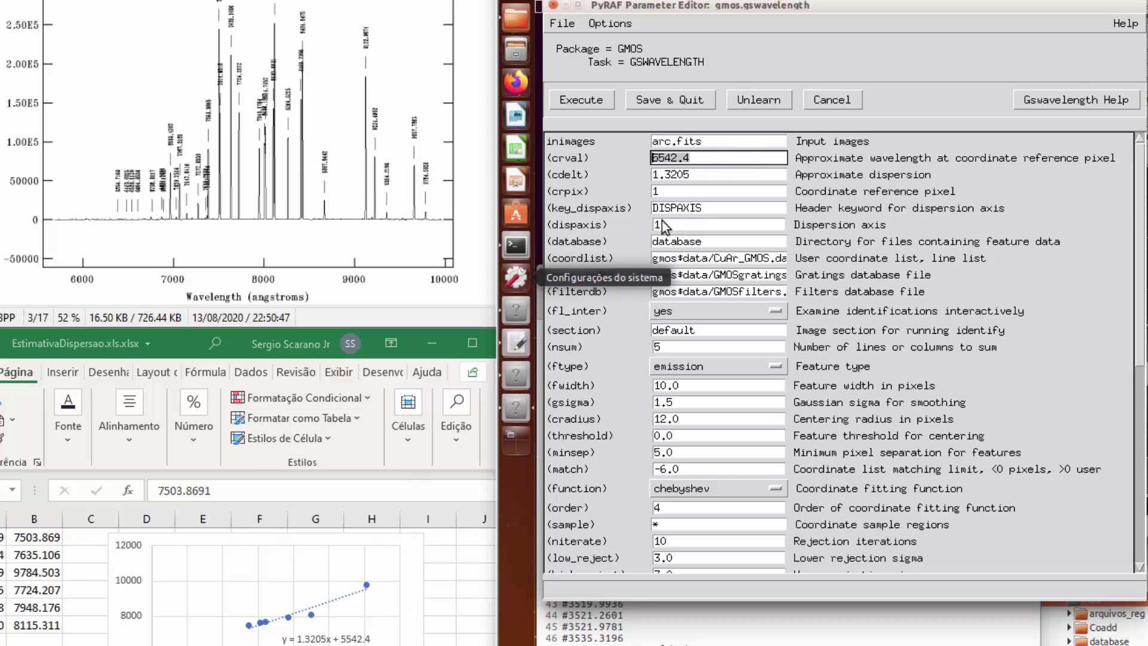
left_click(700, 156)
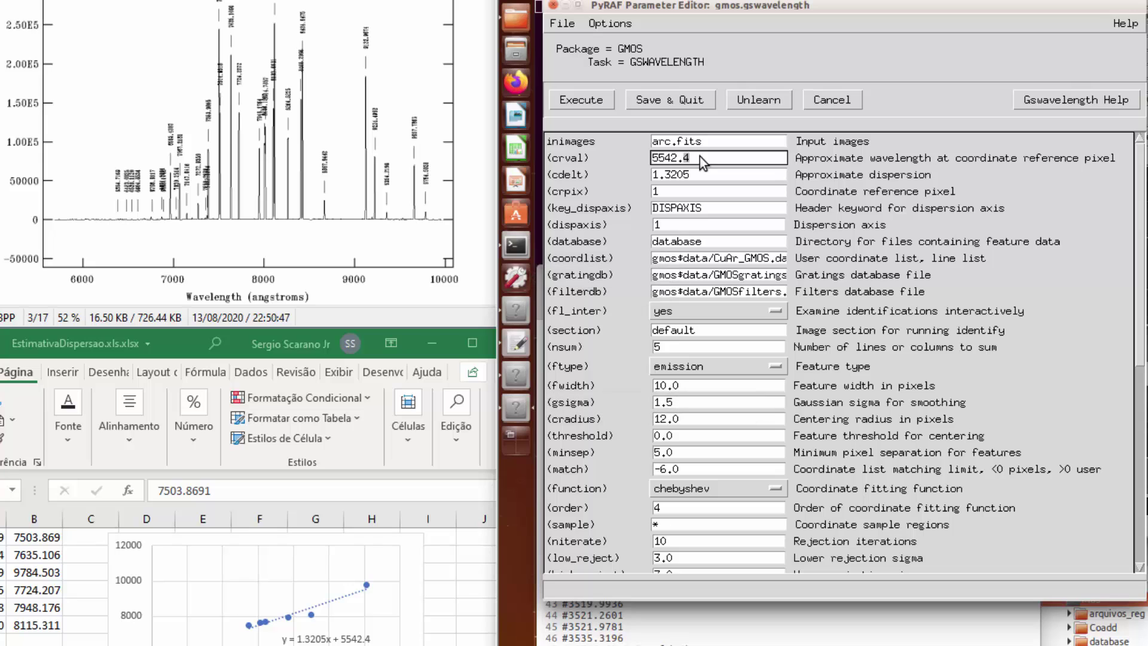
double_click(666, 156)
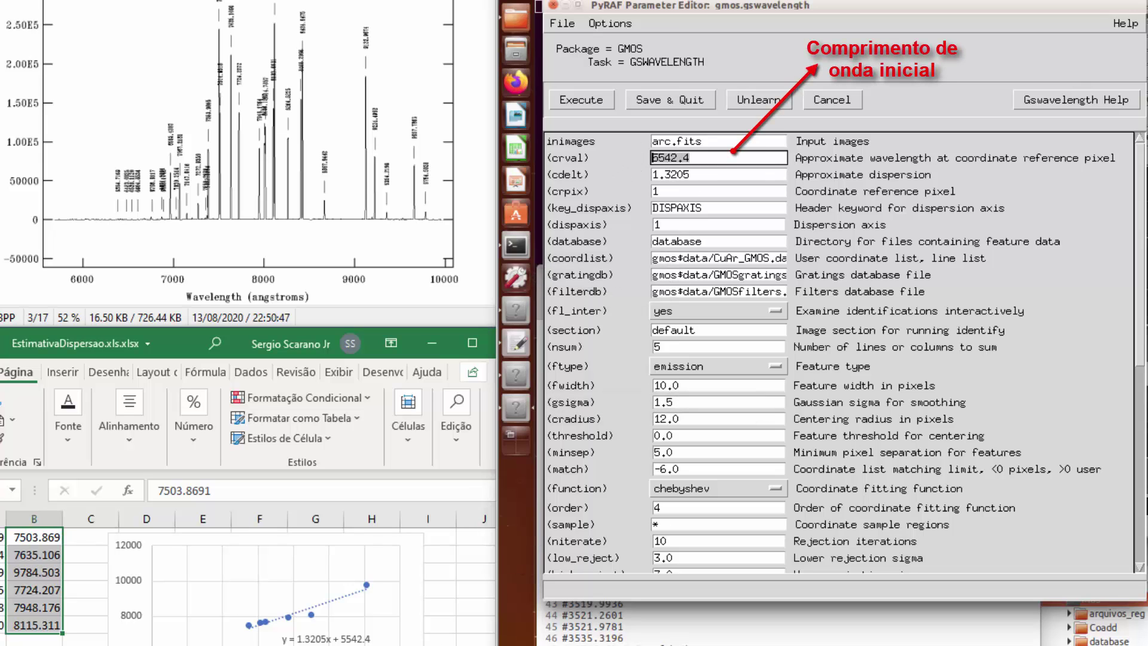
left_click(669, 194)
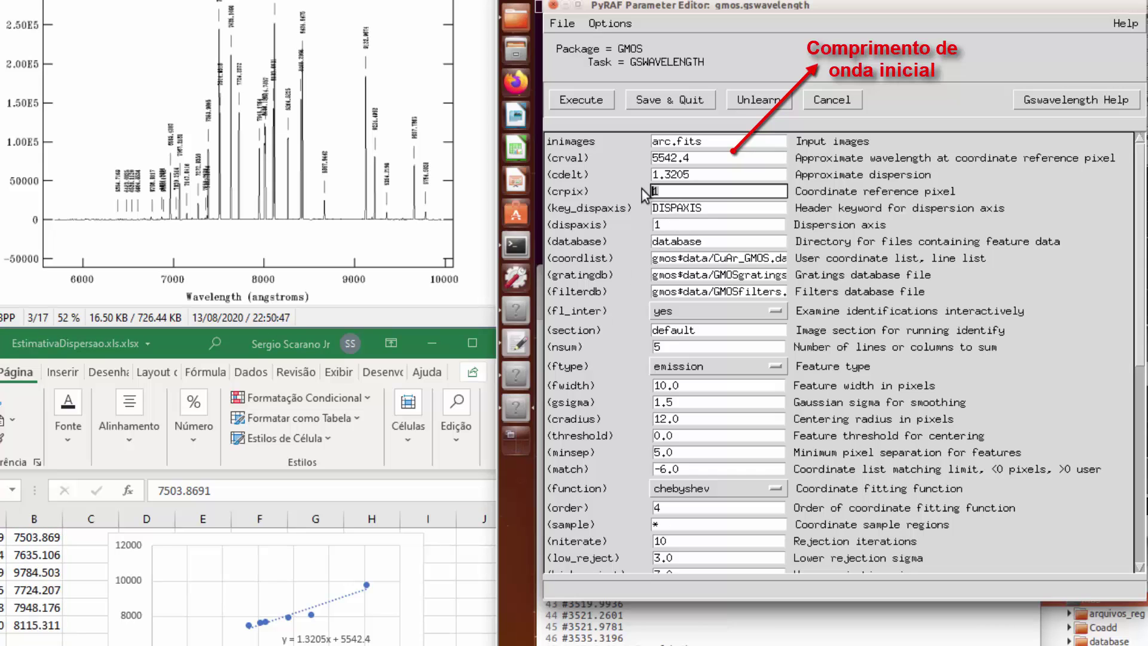
left_click(694, 172)
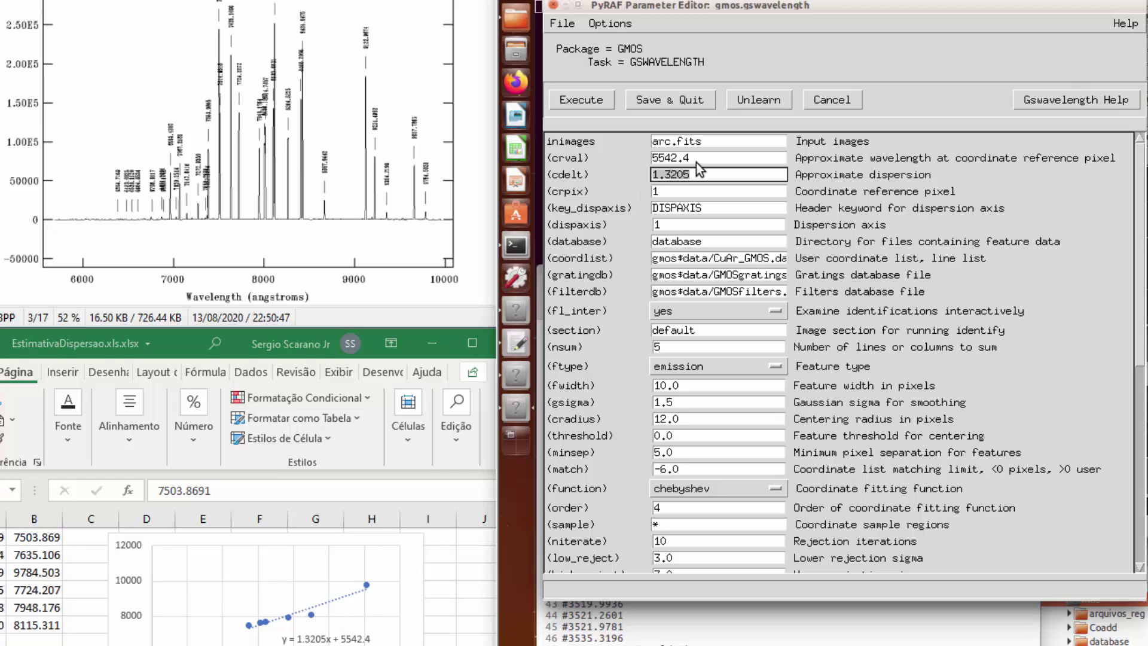
left_click(702, 179)
- Check the coordlist parameter and view the edited CuAr line list file before returning to the task parameters
left_click(740, 258)
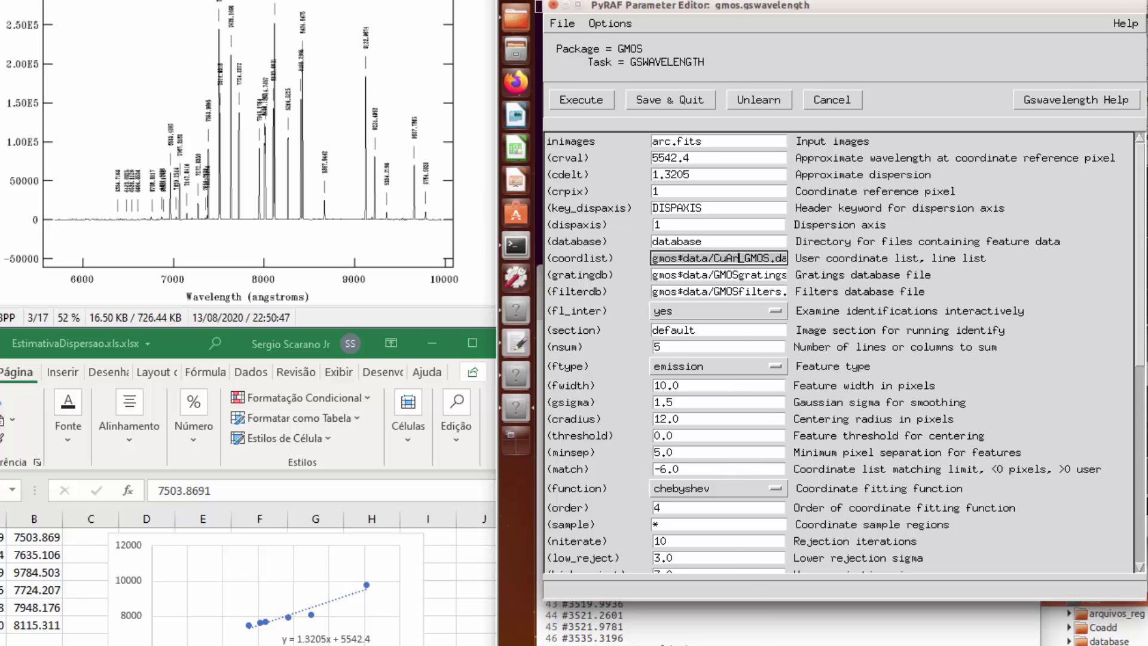
key("alt+Tab")
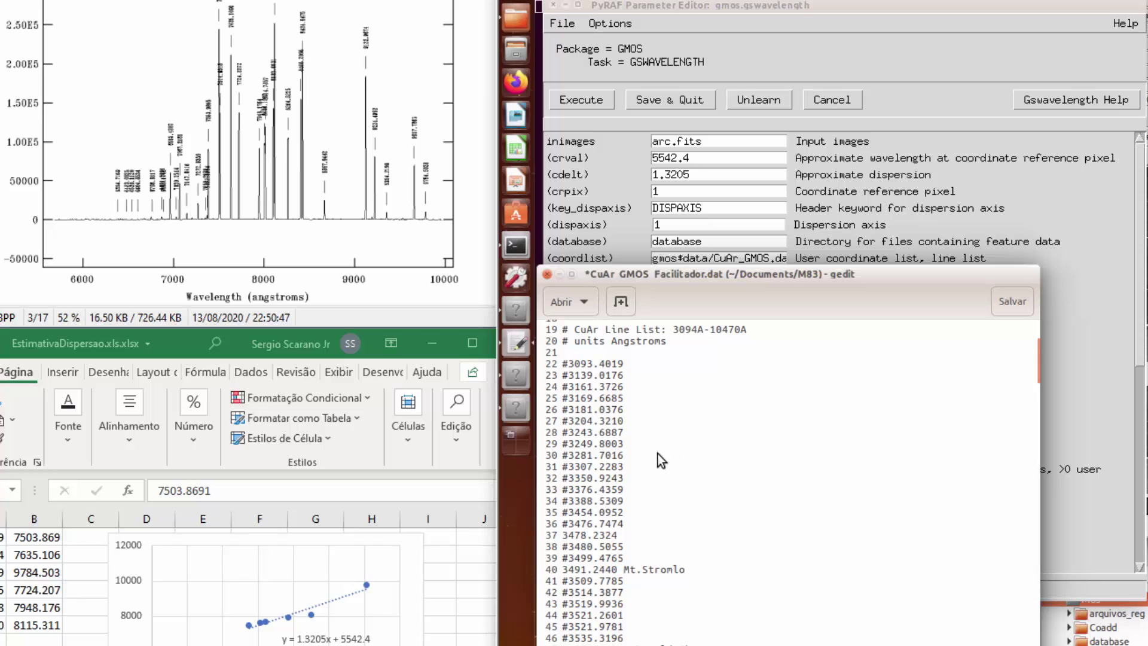
left_click(914, 4)
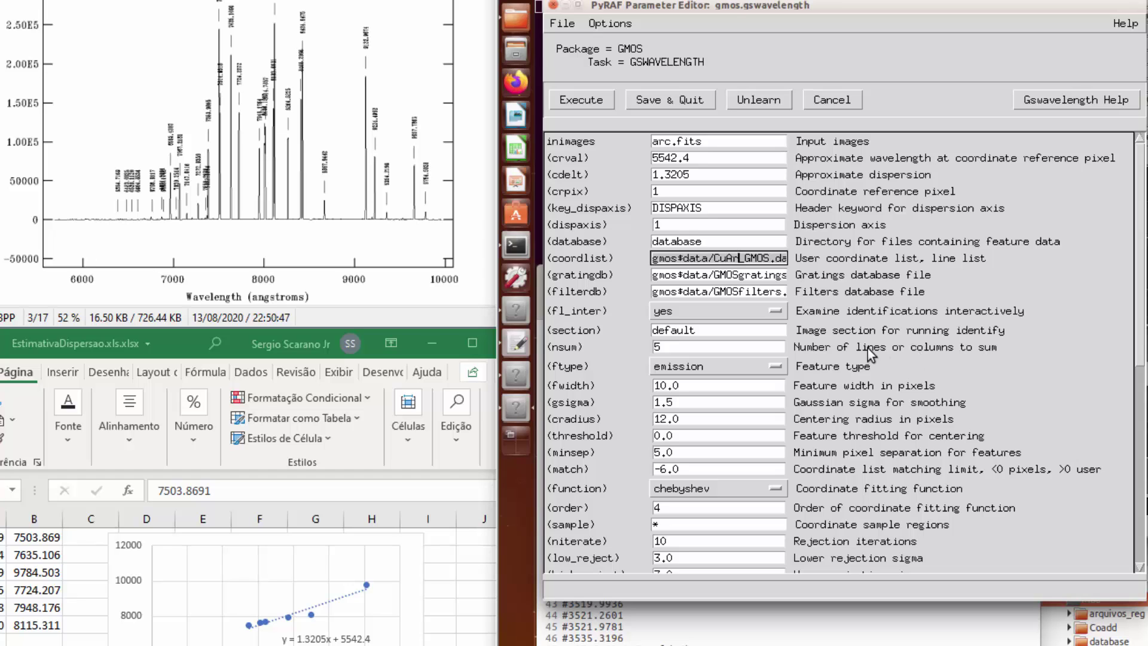
- Review the parameters for summed lines, feature width, maximum lost features and reidentification step
left_click(698, 344)
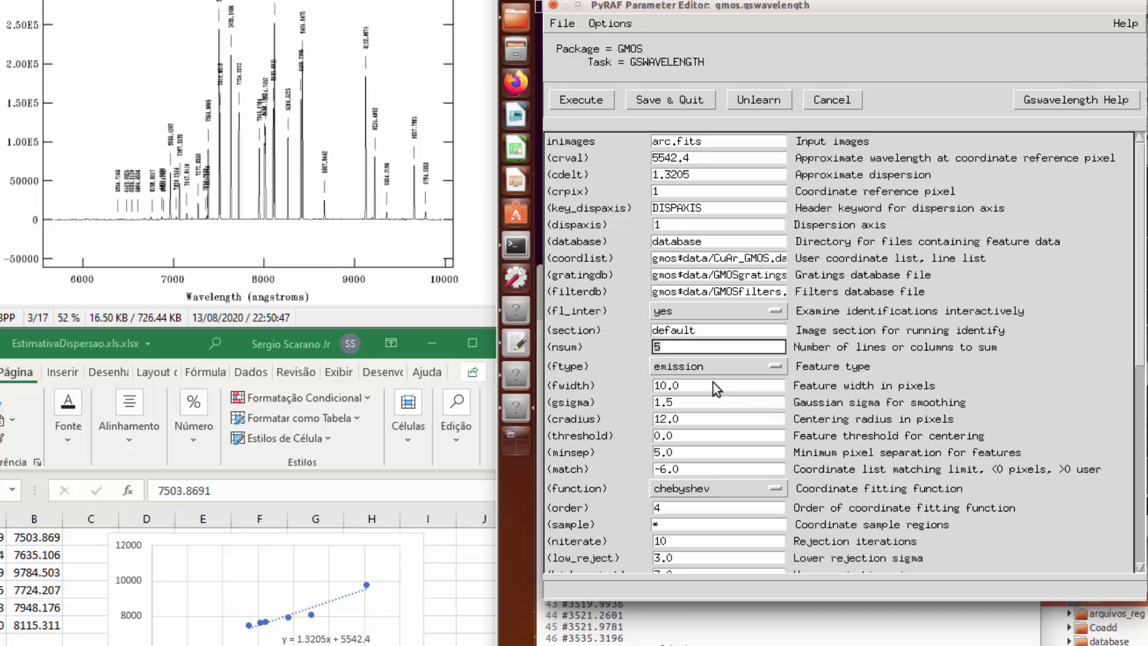
left_click(658, 385)
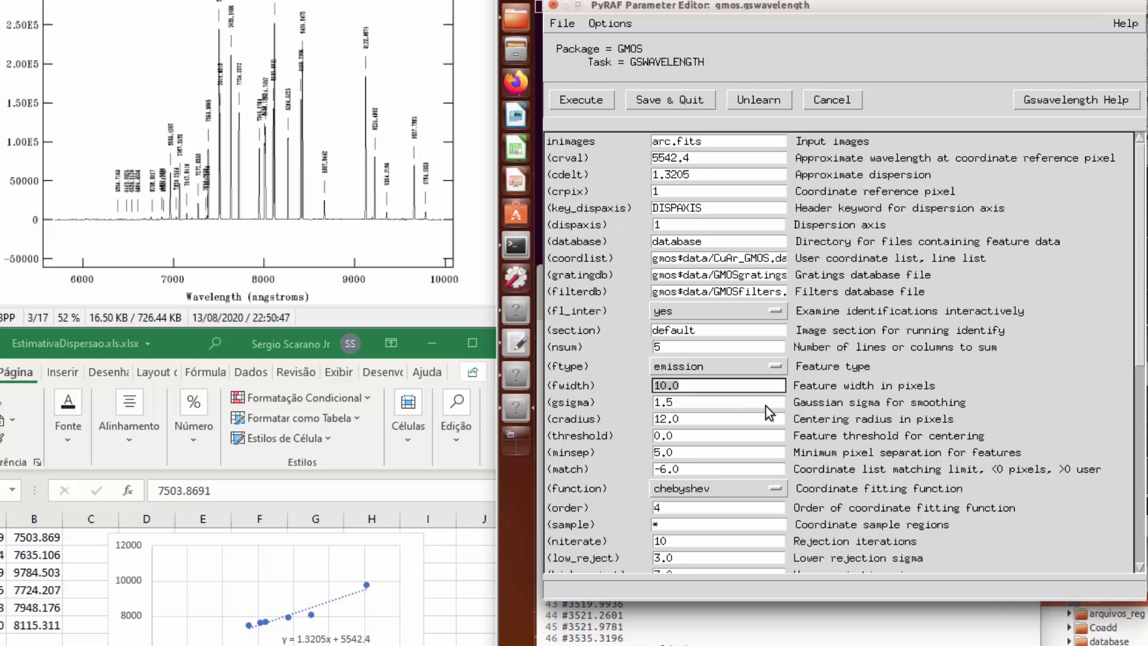
scroll(765, 405, "down", 5)
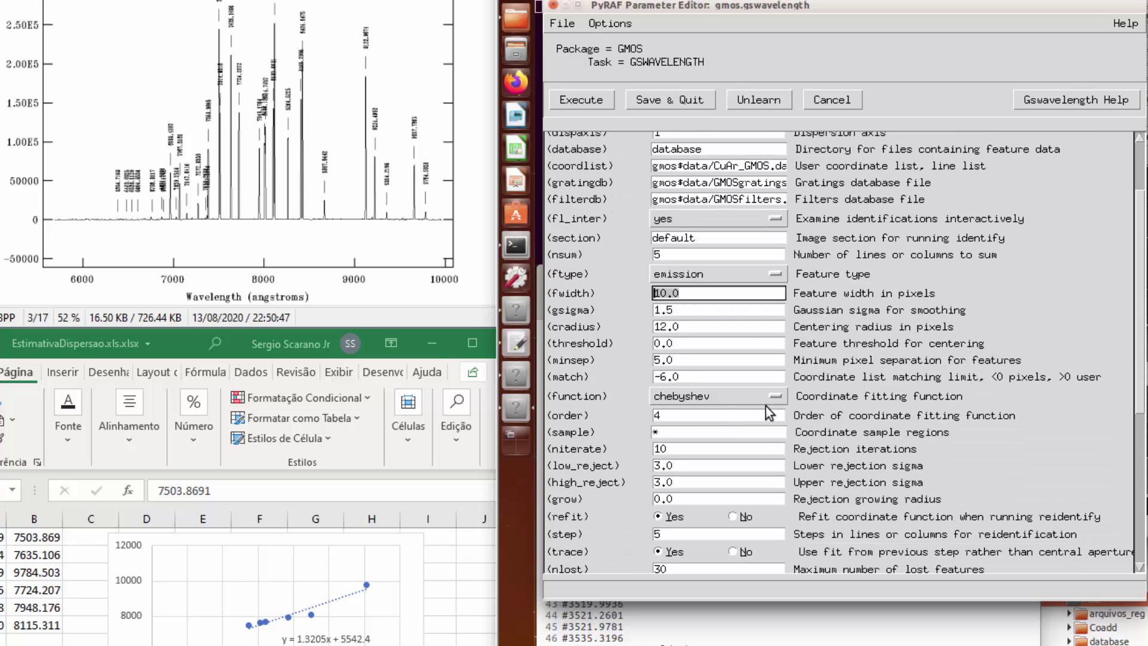
scroll(766, 406, "down", 2)
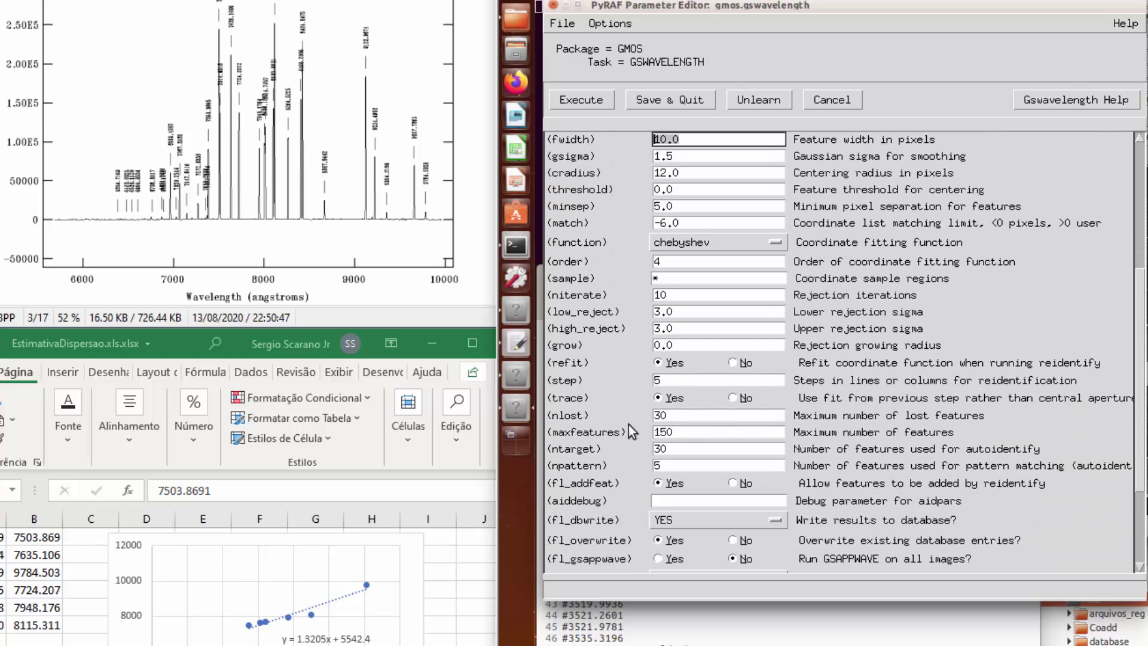
left_click(677, 415)
left_click_drag(677, 415, 619, 413)
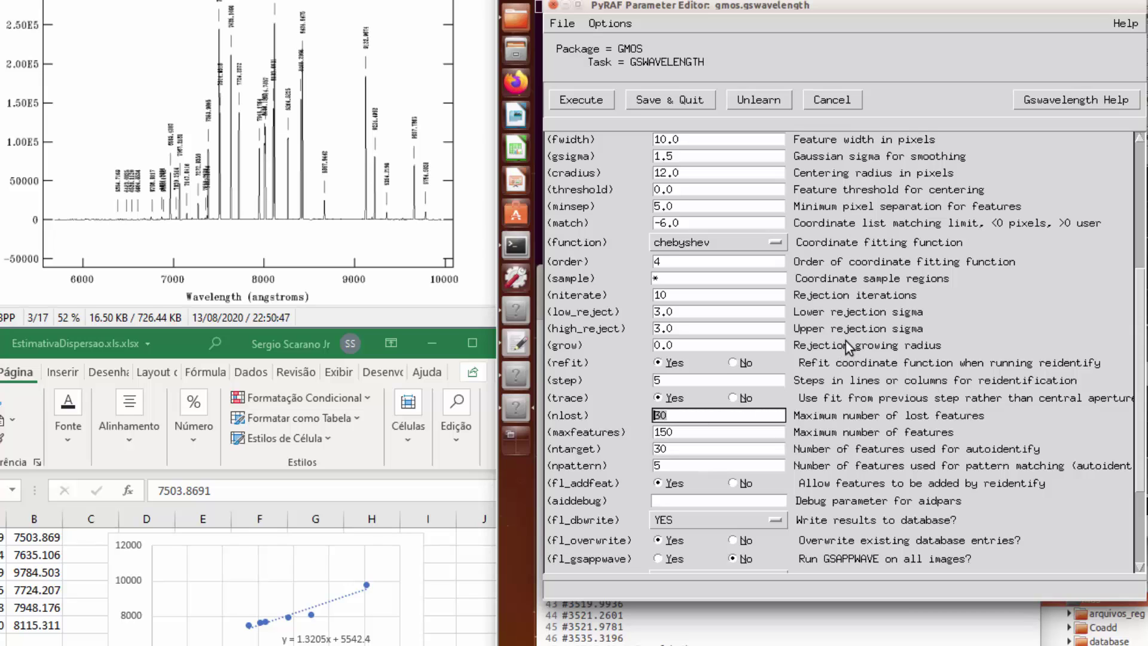
scroll(825, 329, "down", 2)
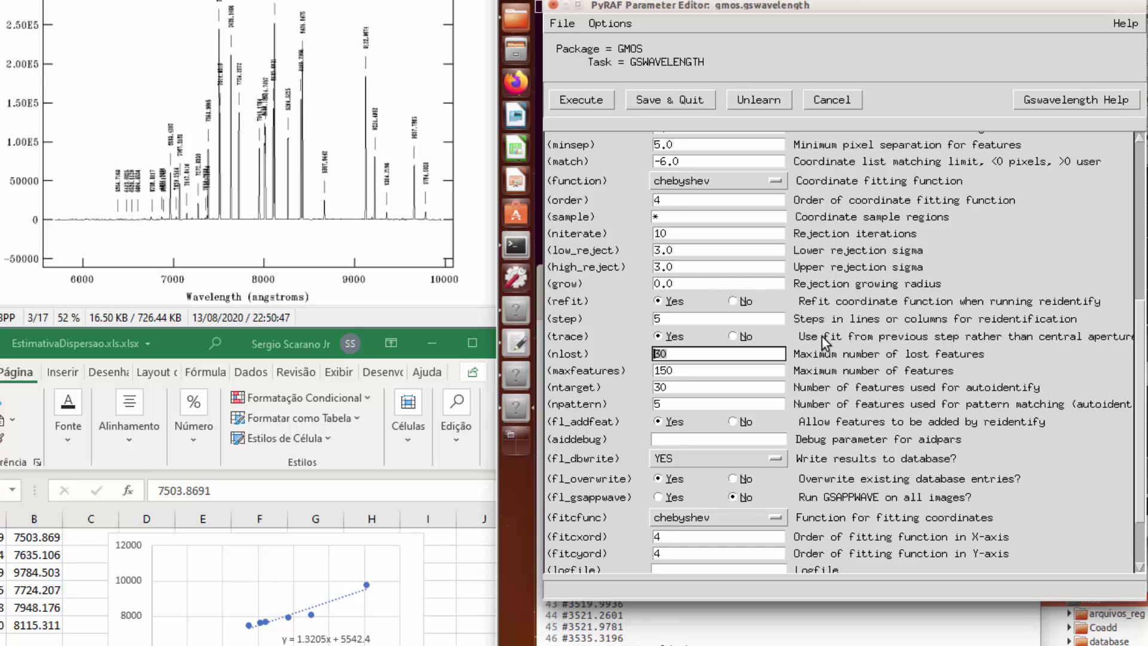
left_click(674, 317)
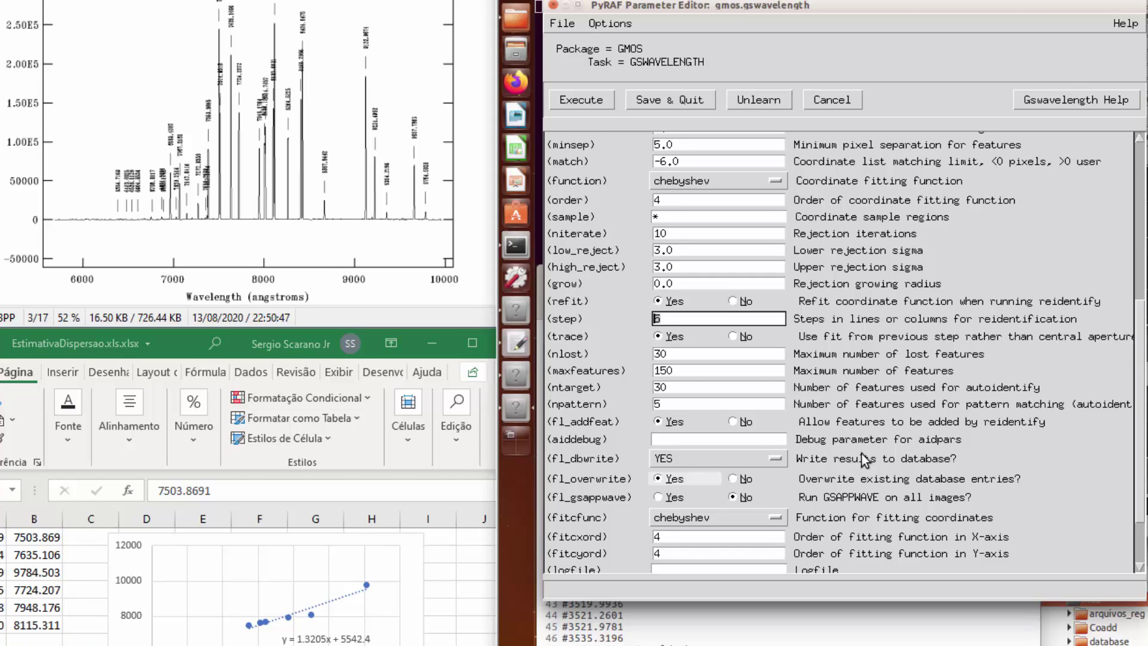
scroll(1029, 179, "up", 5)
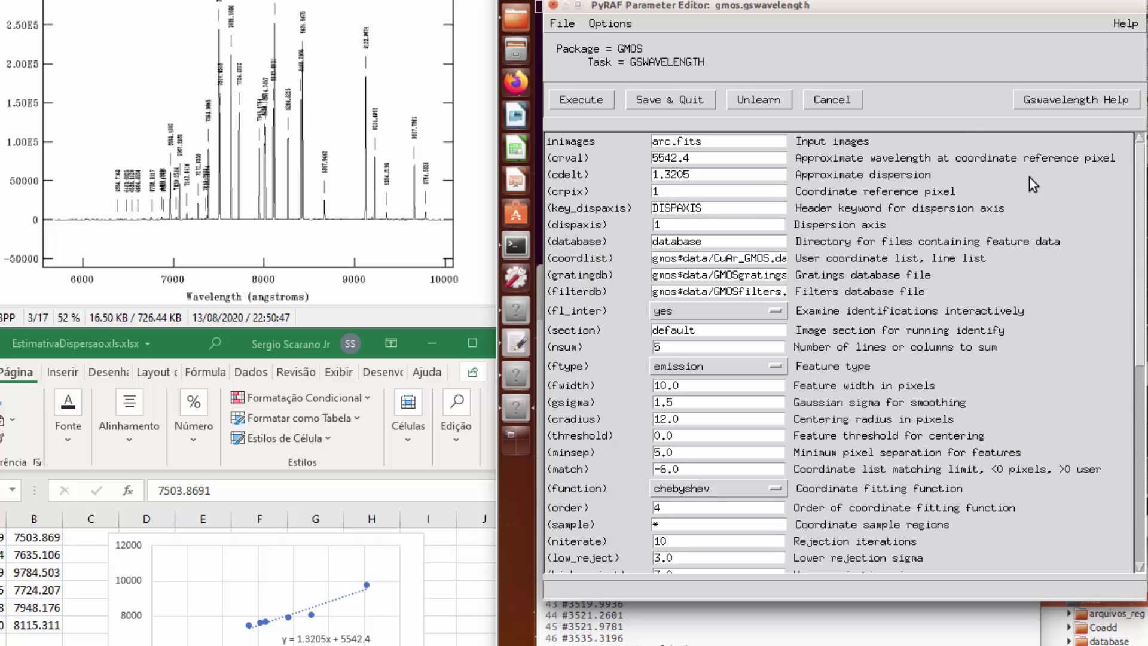
- Execute the gswavelength task on arc.fits and bring its terminal output into focus
left_click(585, 102)
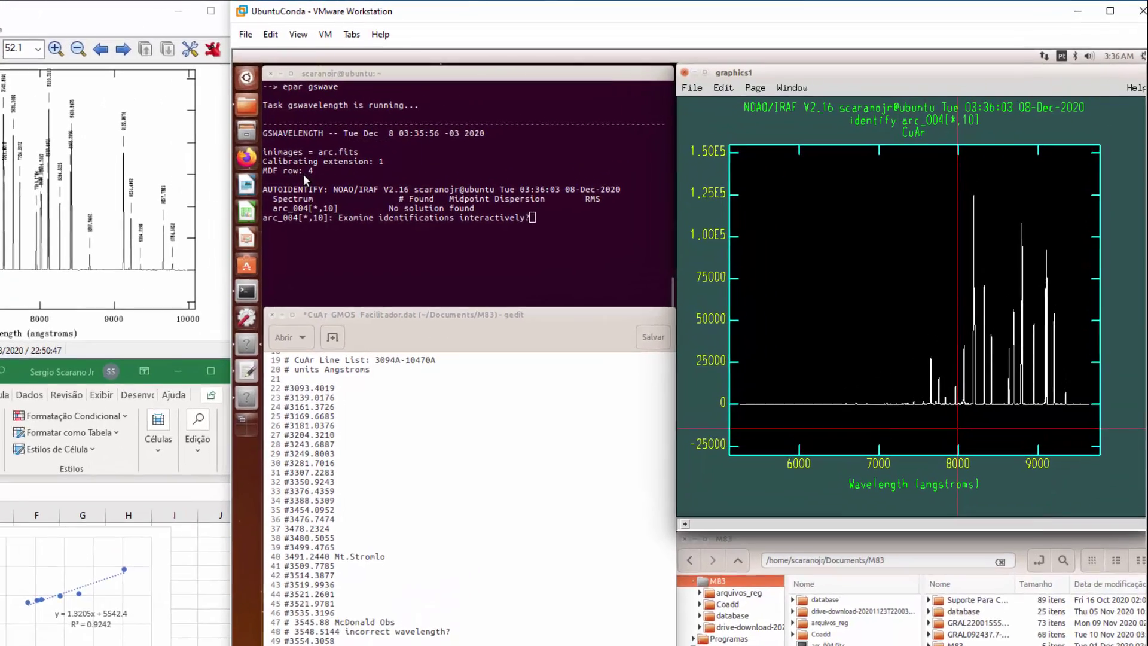
left_click(273, 166)
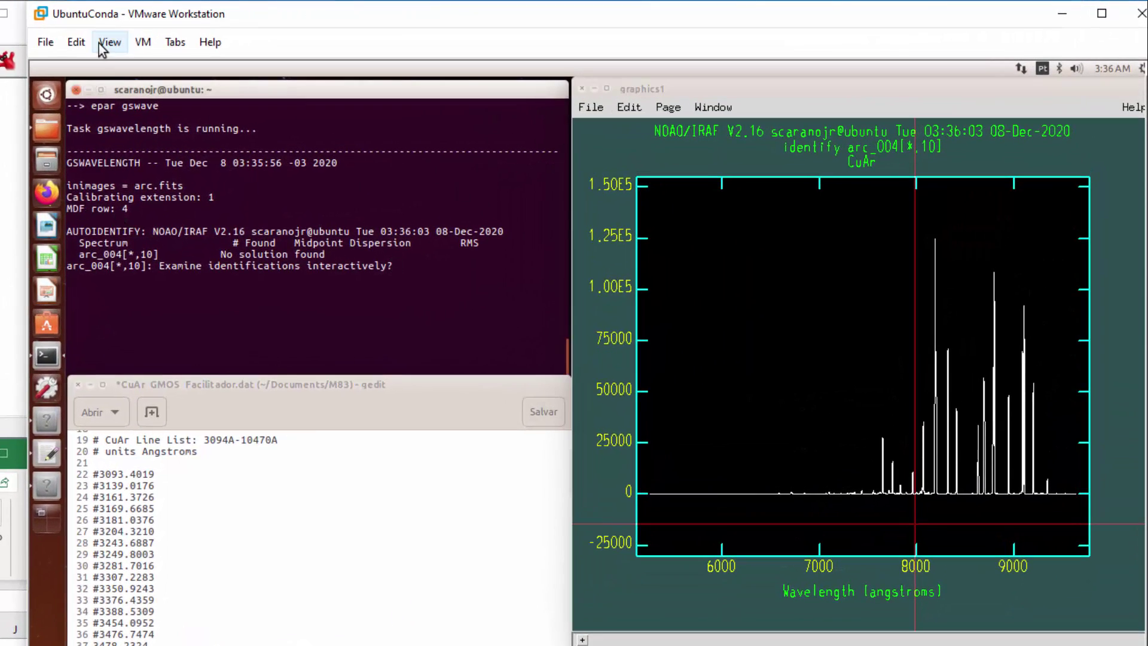
- Examine the CuAr spectrum plotted for arc_004 alongside the line list file
left_click(824, 364)
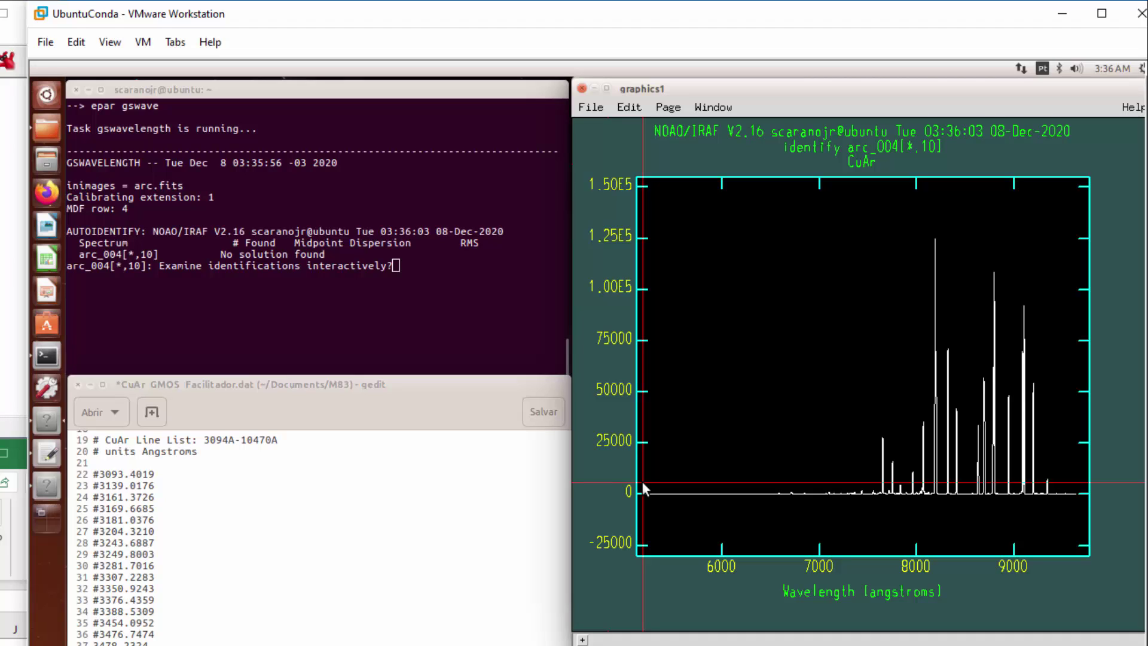
left_click(550, 476)
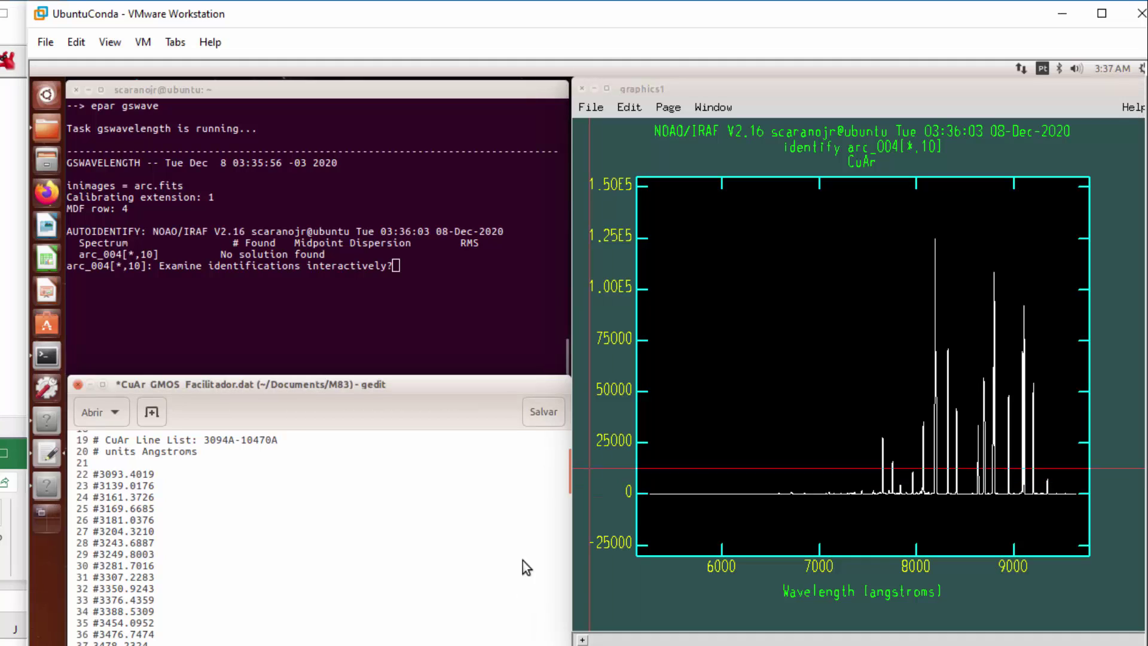
left_click(863, 397)
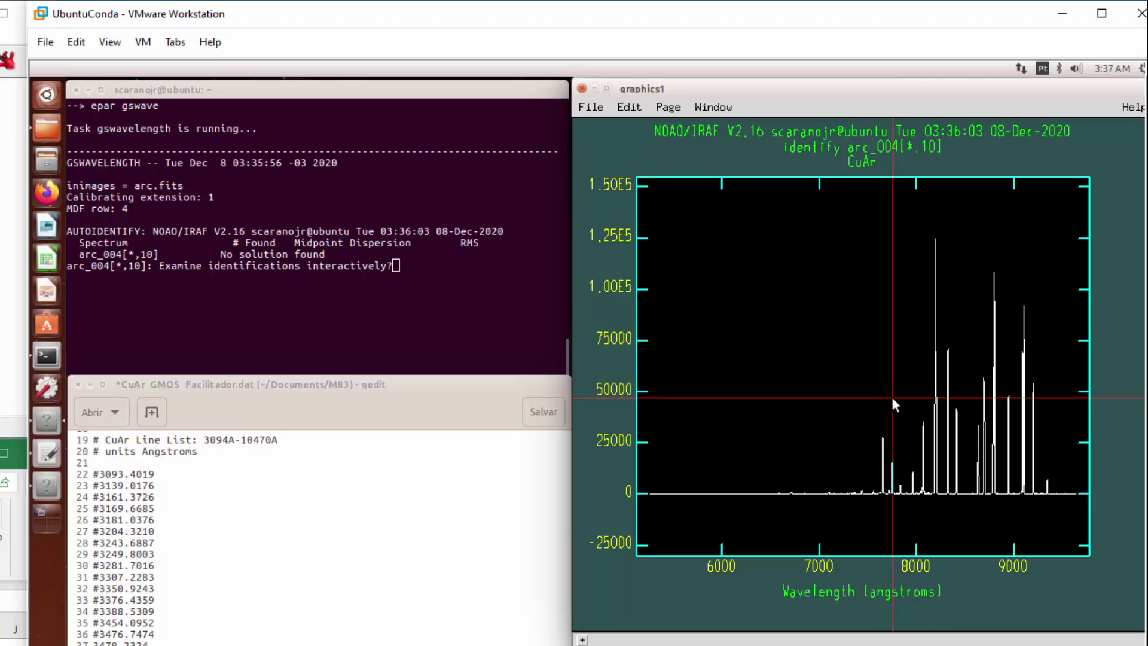
- Try to find an automatic dispersion solution for the arc_004 spectrum from the line list
key("b")
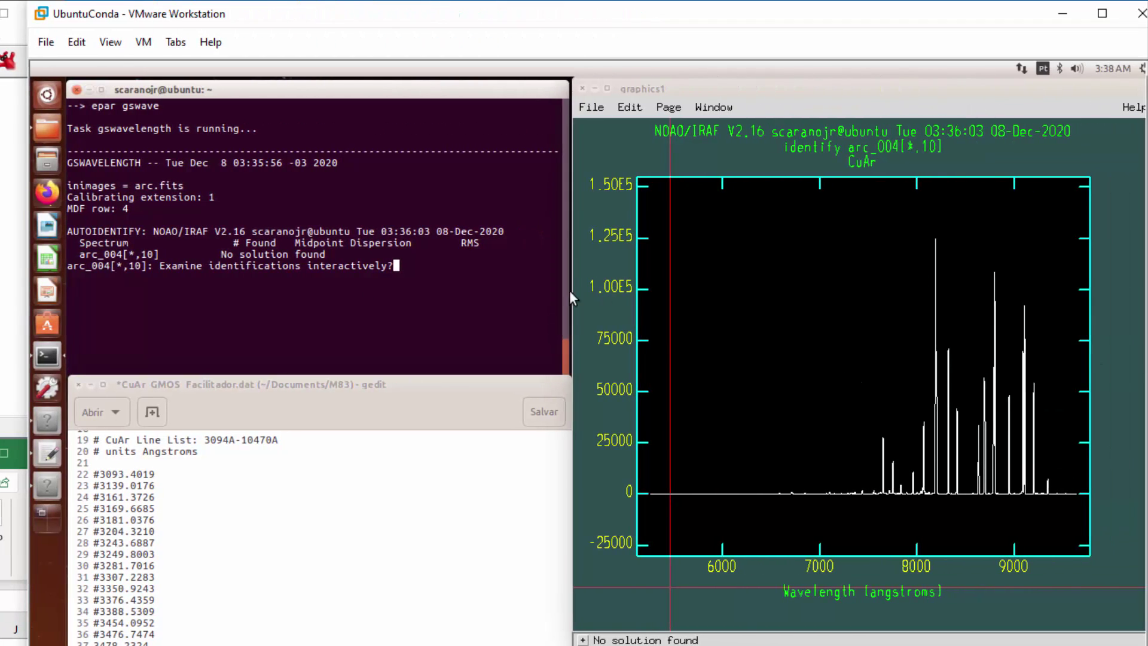
left_click(1009, 327)
left_click(938, 411)
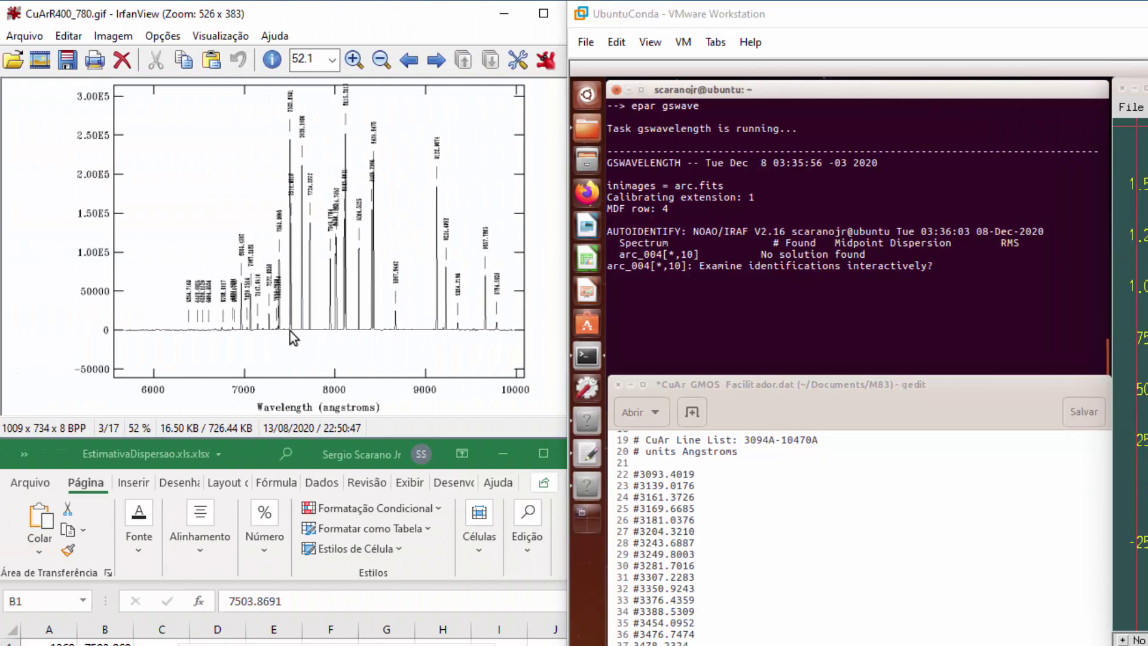
- Switch to the CuArR400_780.gif reference spectrum in IrfanView and enlarge the region between the 7503.8691 and 8115.311 lines
left_click_drag(284, 336, 353, 87)
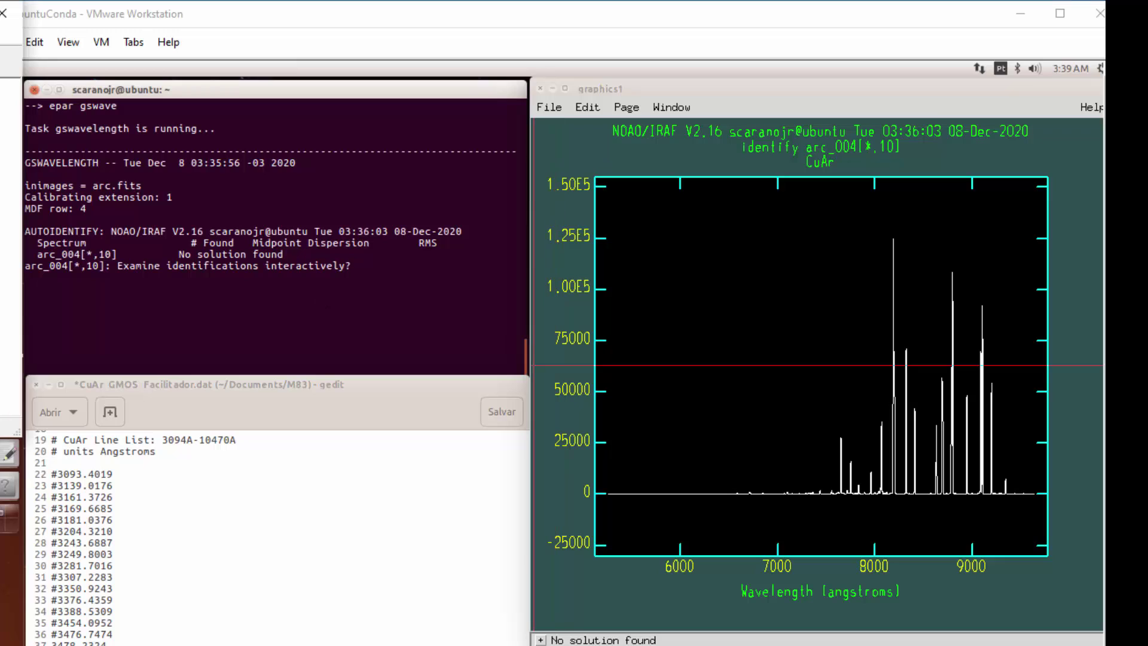
left_click(1142, 409)
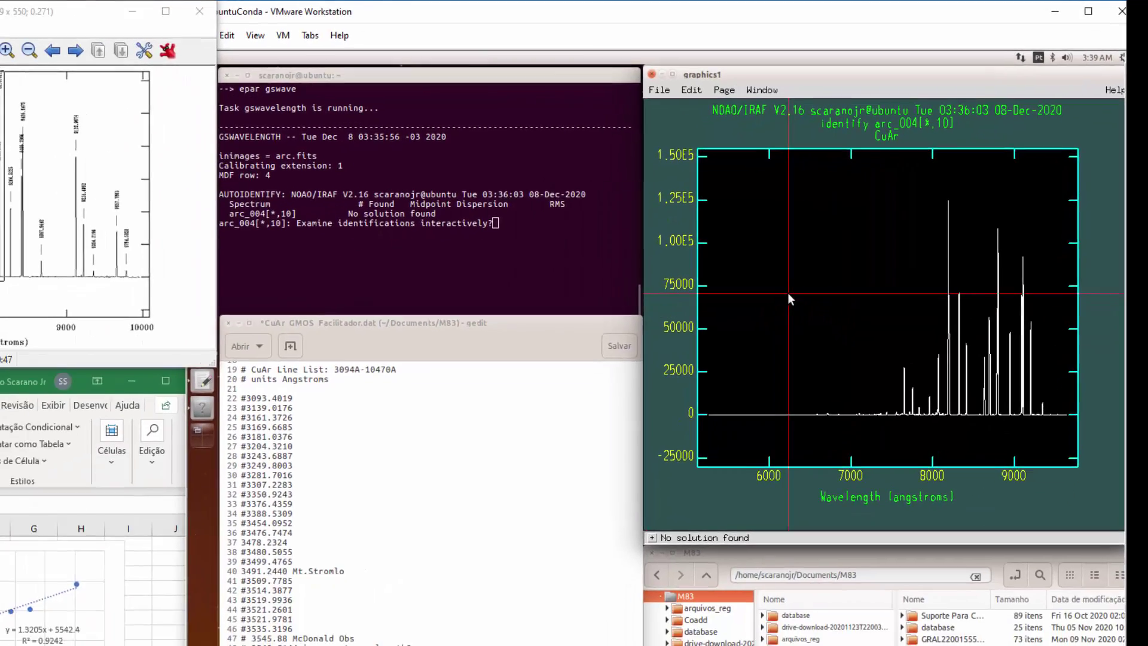
left_click(430, 341)
left_click(383, 239)
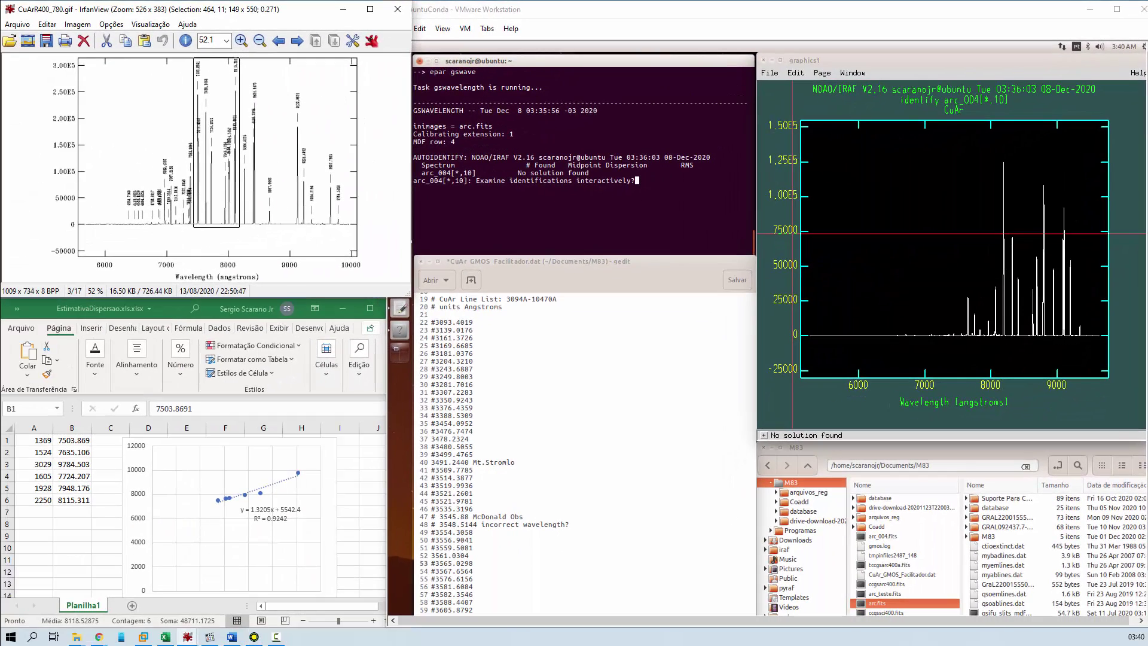
left_click_drag(359, 298, 358, 622)
left_click(219, 300)
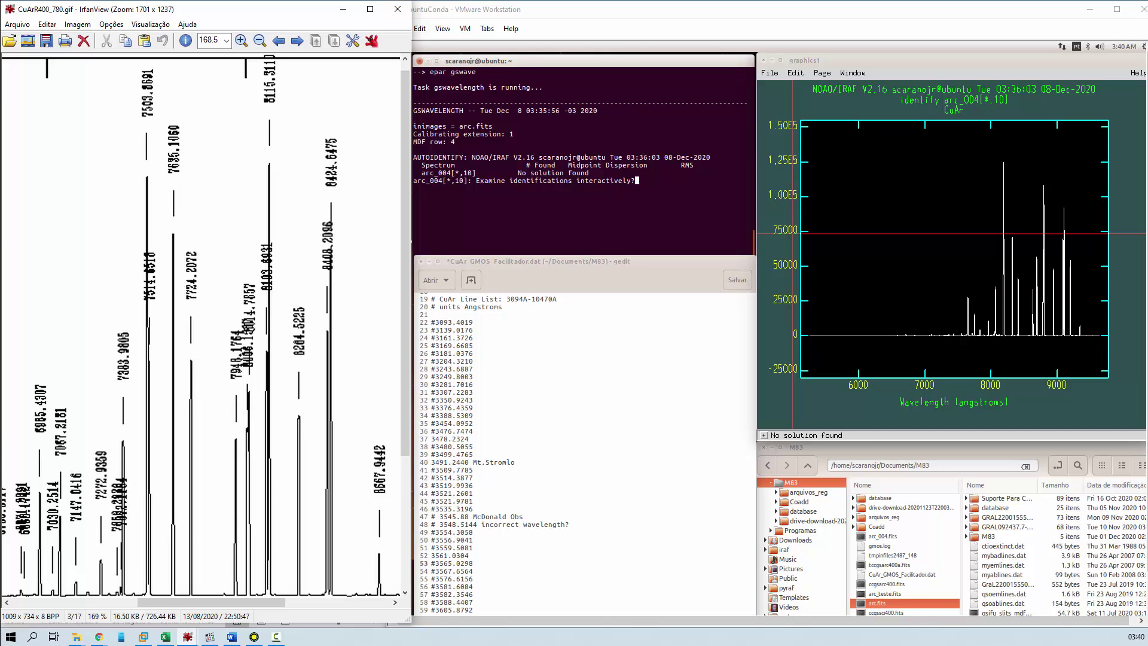
- Review the grouped reference wavelengths at the beginning of the CuAr line list file in gedit
left_click(586, 262)
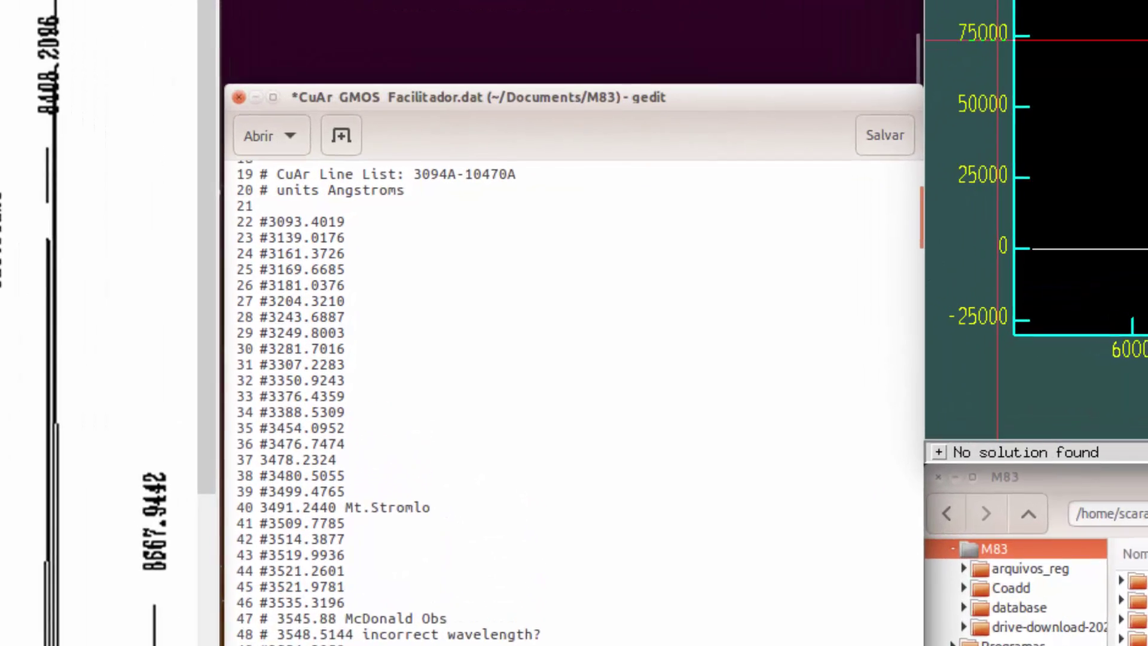
scroll(583, 454, "up", 6)
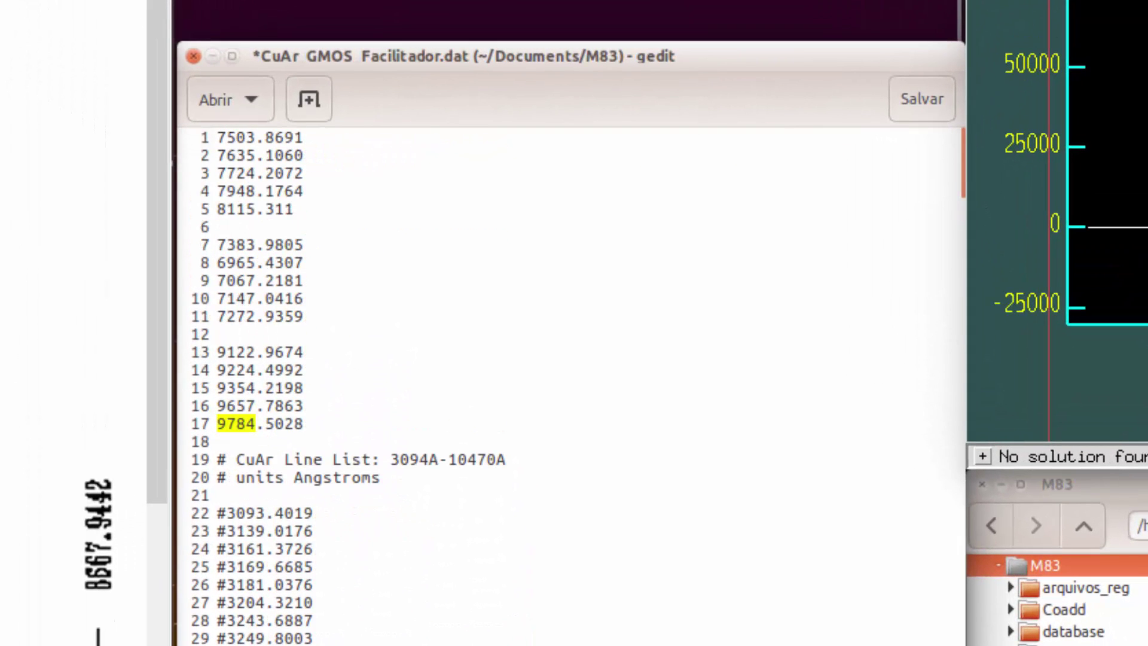
left_click_drag(217, 138, 305, 156)
left_click(305, 173)
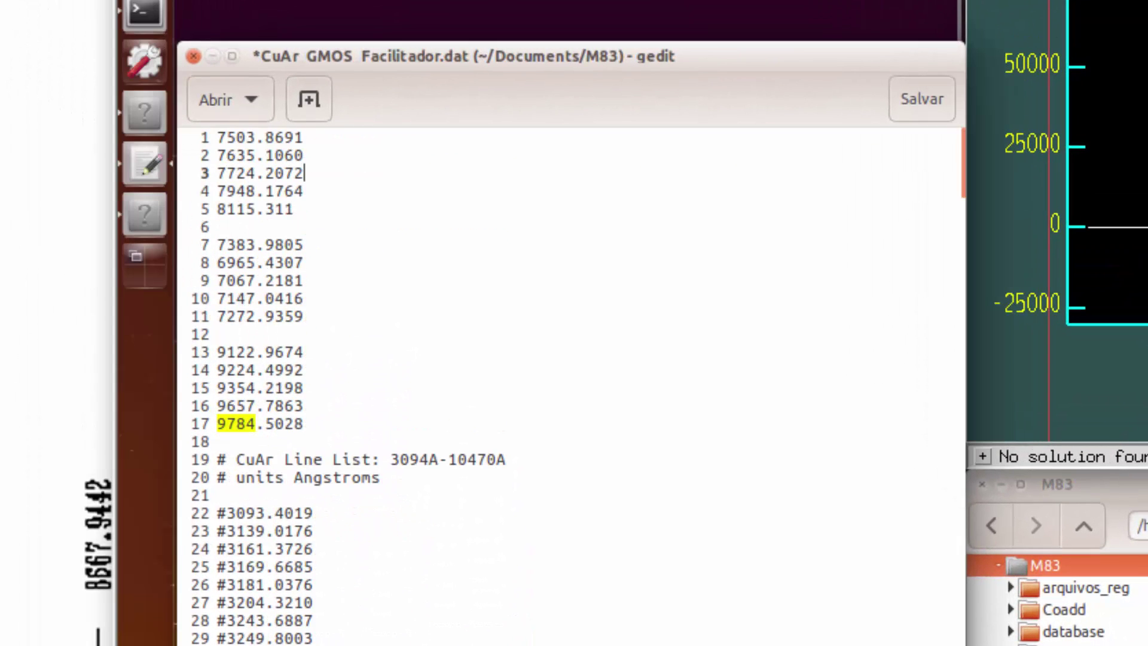
left_click(306, 192)
left_click(305, 245)
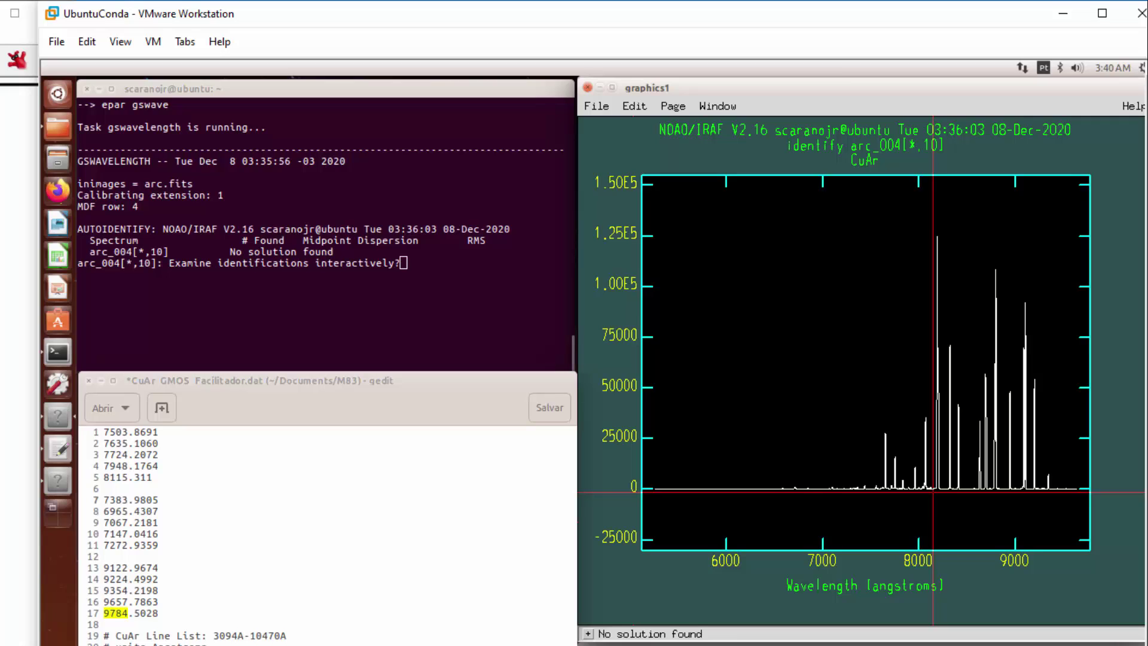
- Window the arc_004 plot to about 8150–8870 angstroms and compare its peaks with the reference image and line list
key("w")
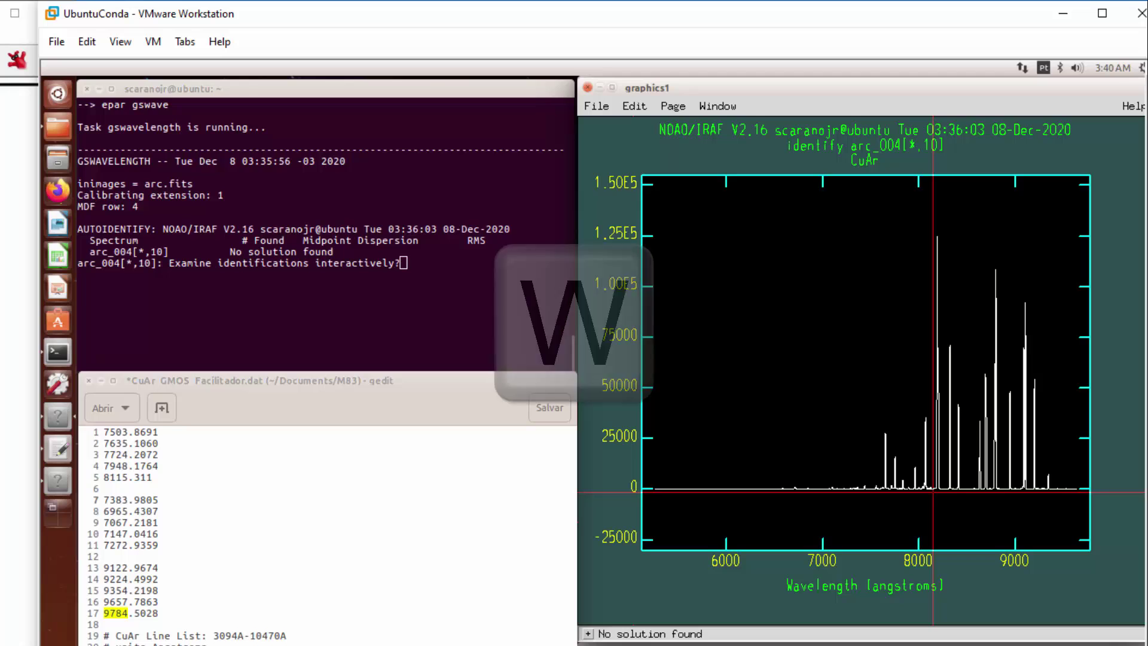
key("e")
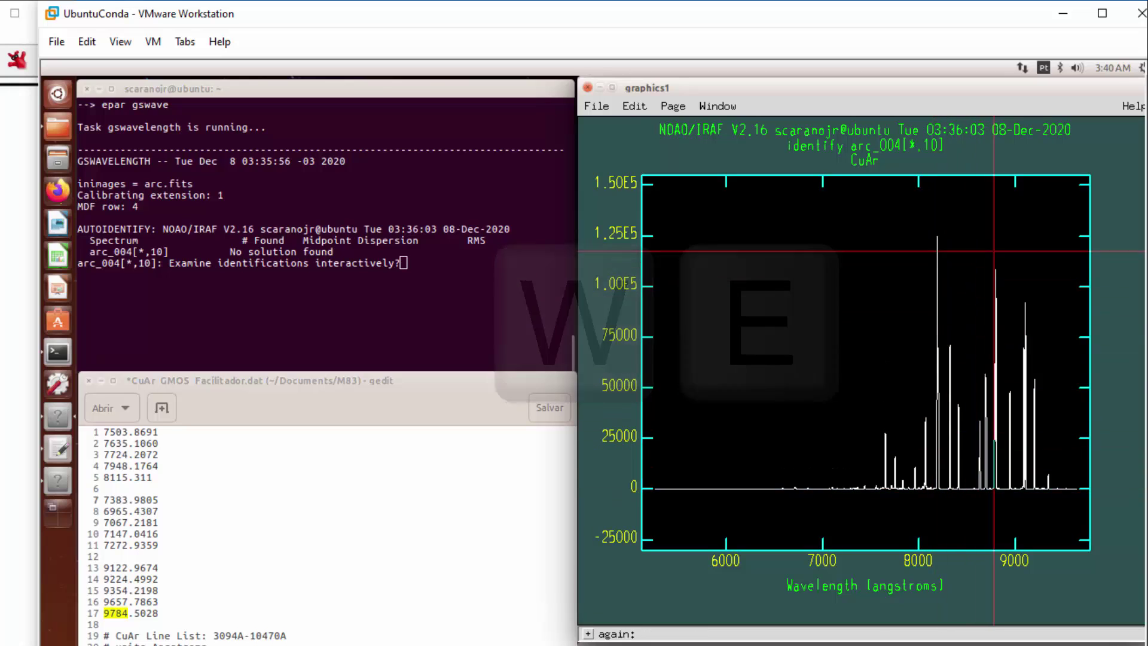
key("e")
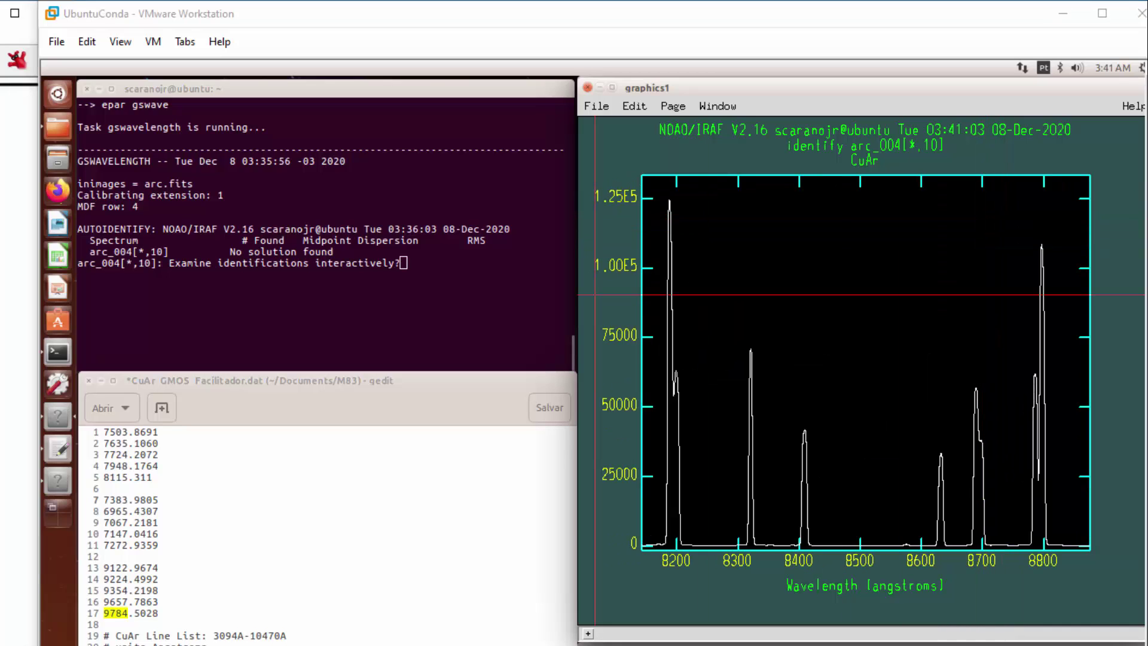
left_click(514, 317)
left_click(700, 371)
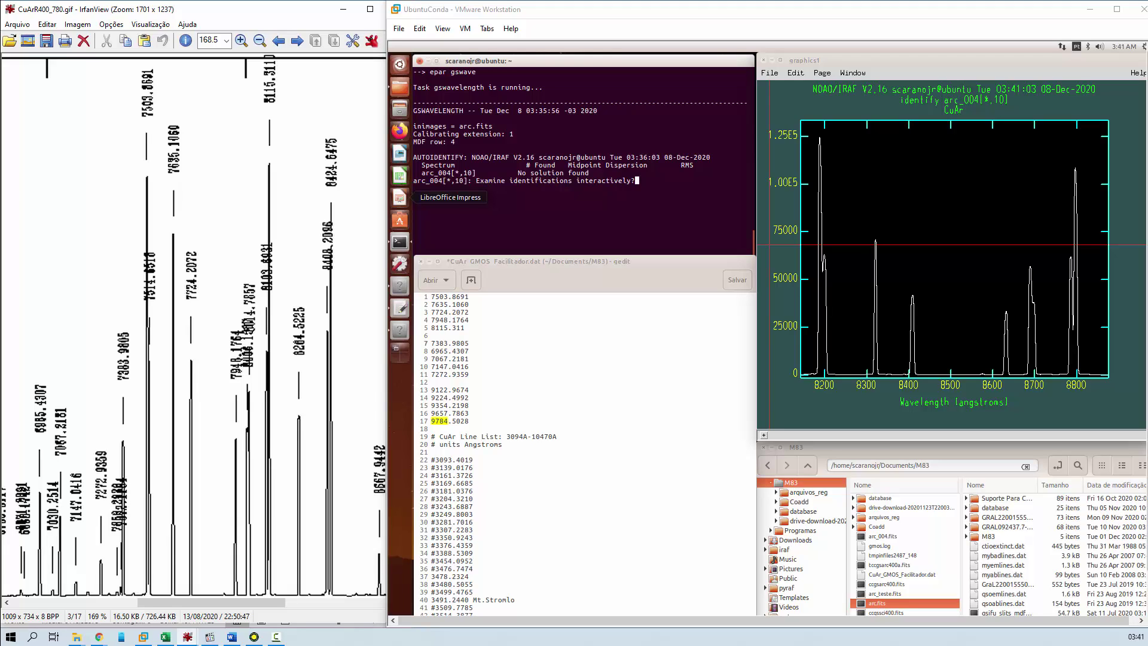
left_click(472, 343)
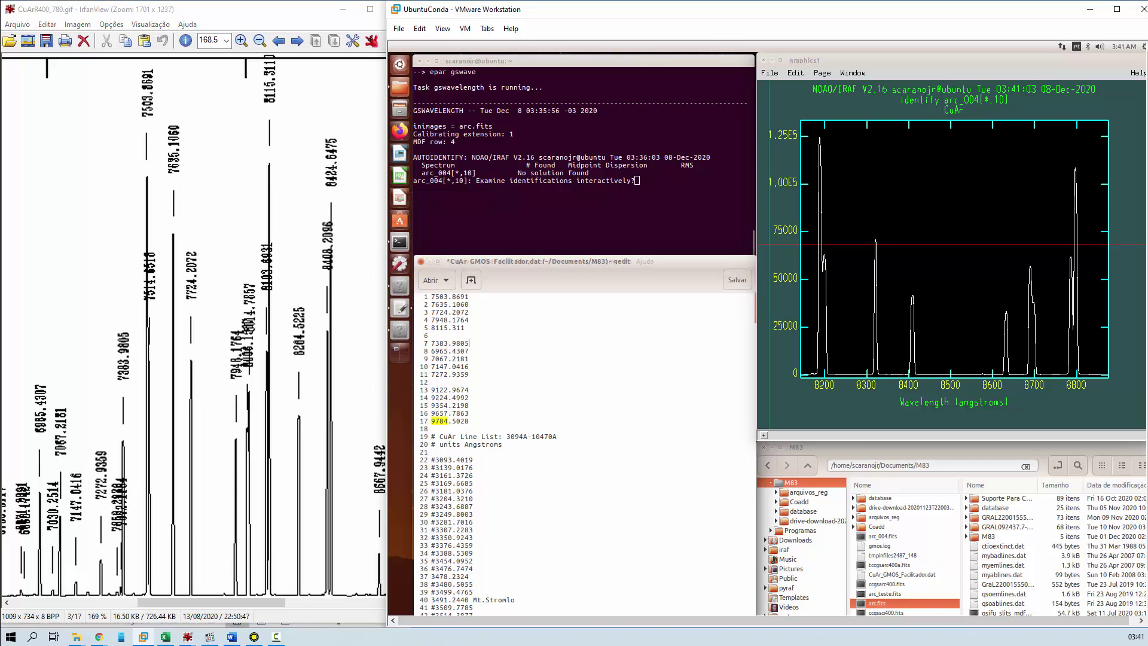
left_click(912, 303)
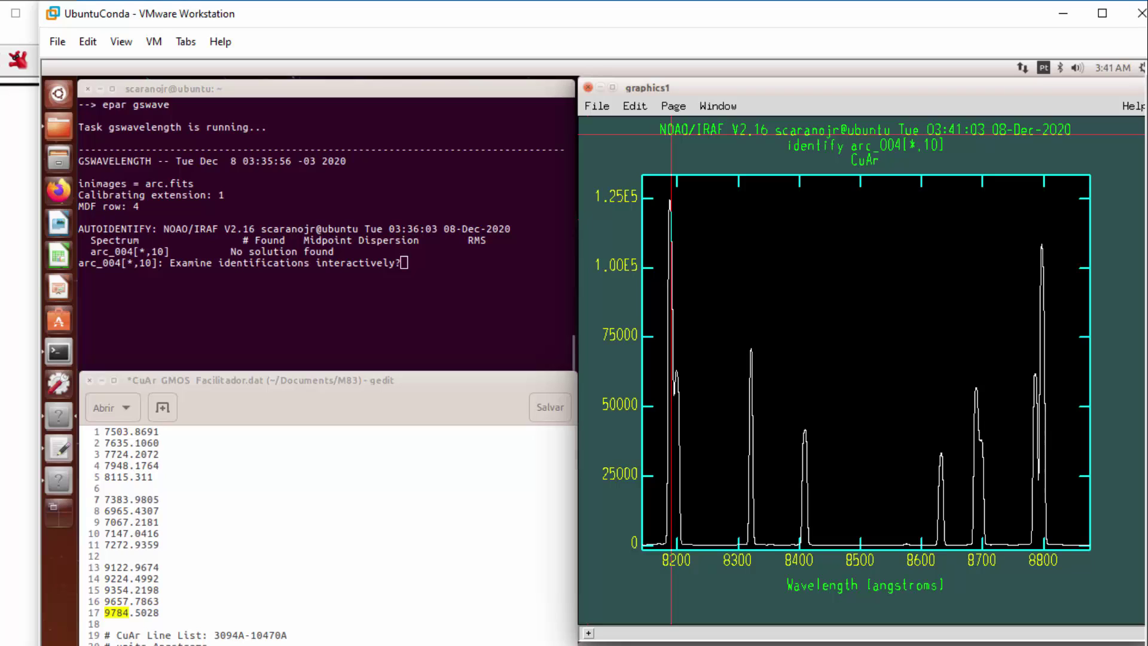
- Mark the tall peak near 8190 angstroms in the arc plot and assign it the listed wavelength 7503.8691
key("m")
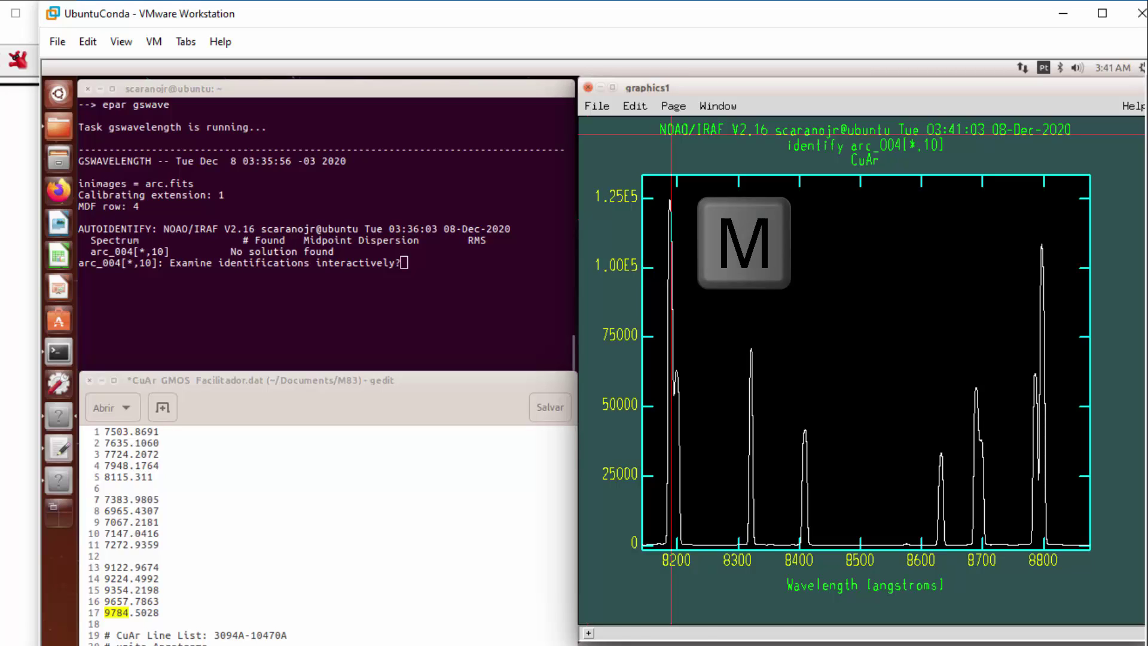
left_click_drag(736, 312, 676, 497)
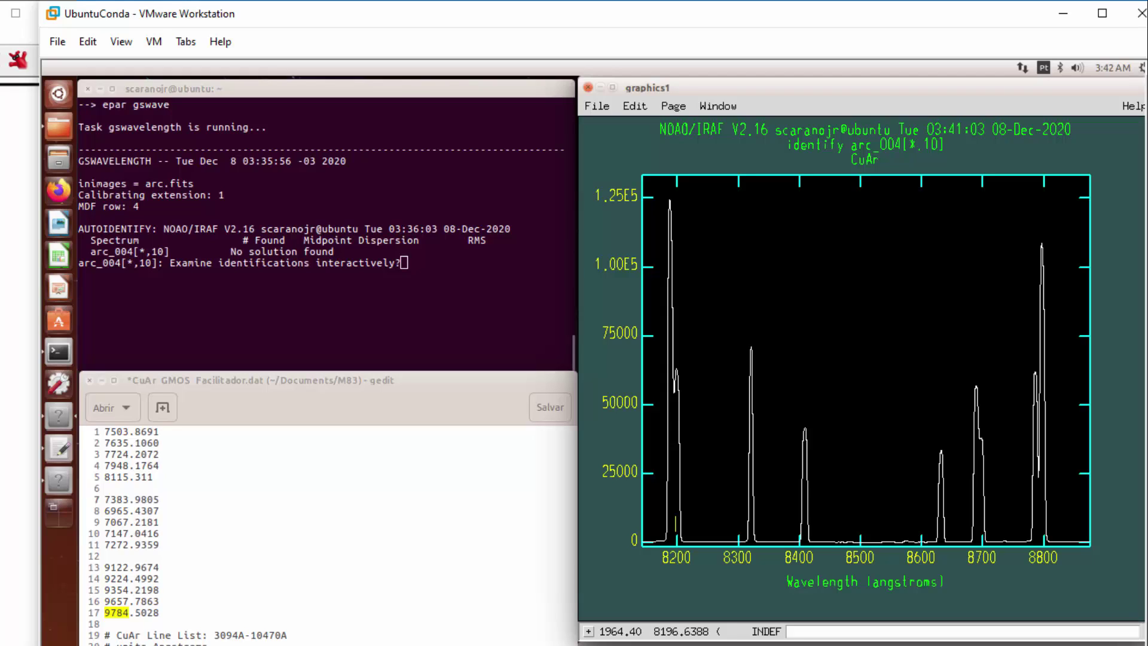
double_click(118, 432)
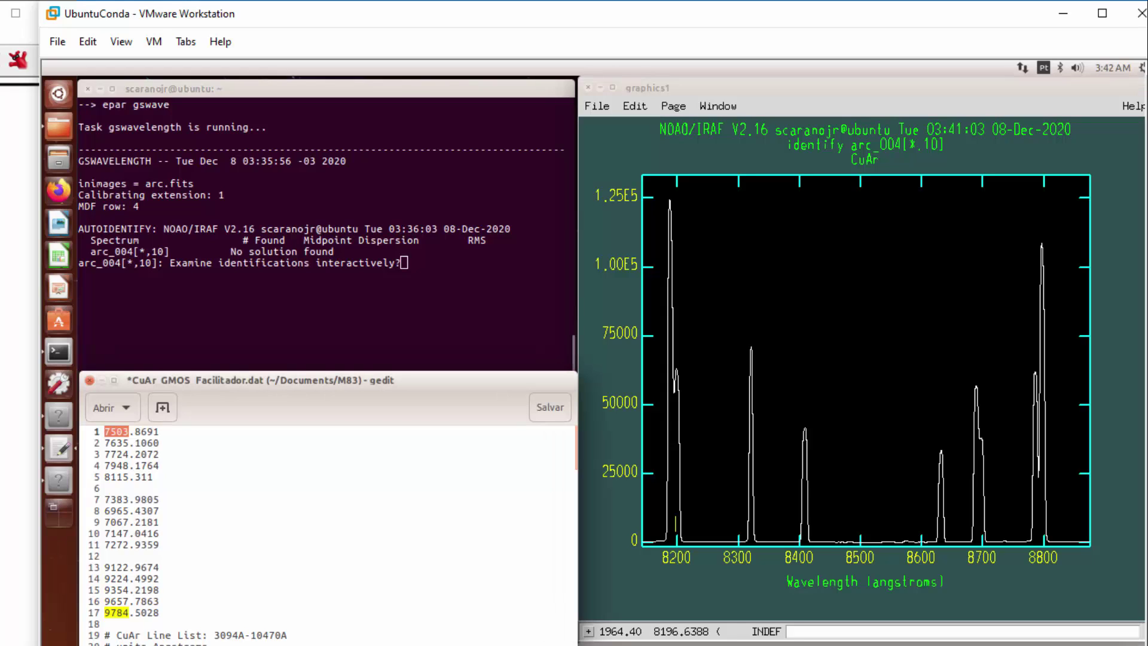
triple_click(122, 432)
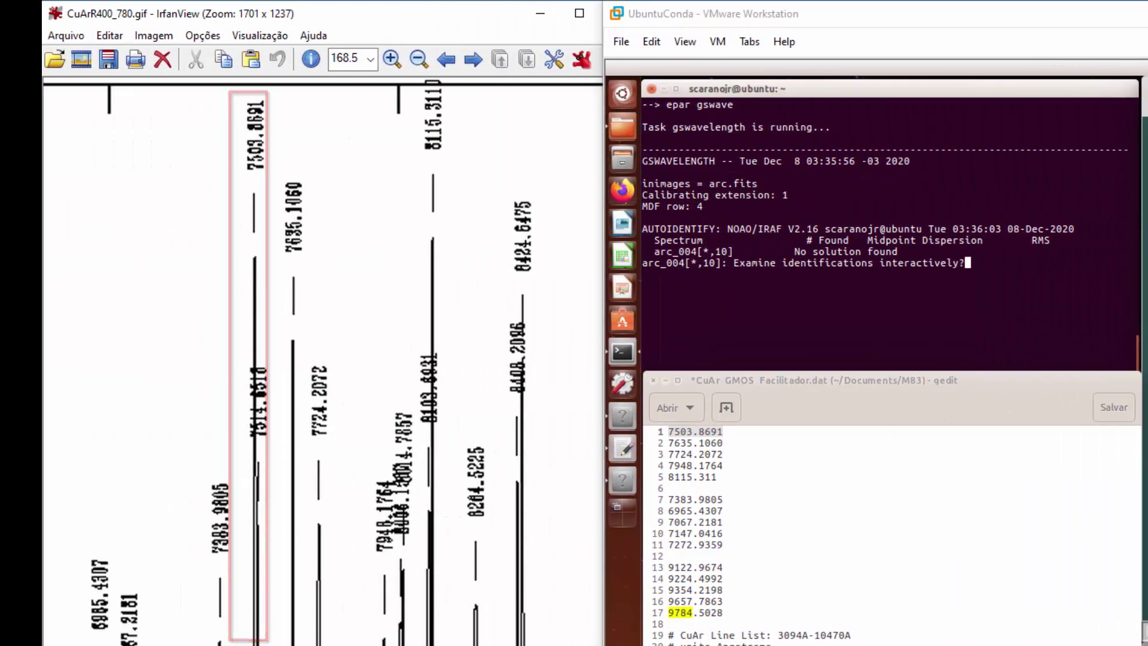
left_click(824, 380)
left_click(323, 359)
left_click(1146, 359)
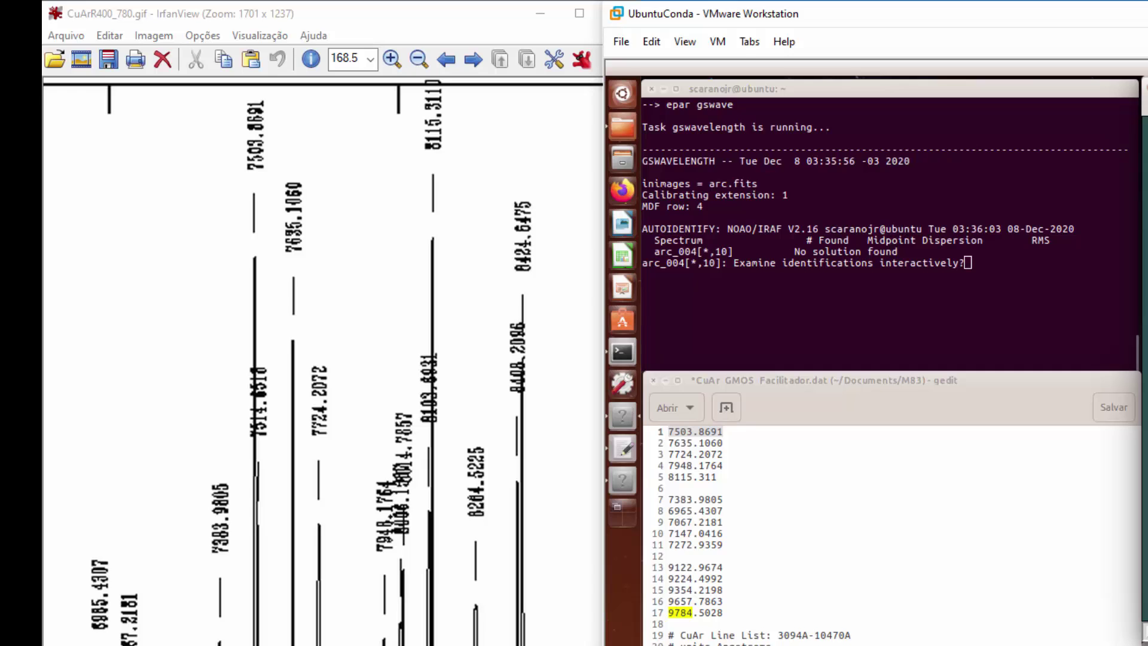
key("ctrl+c")
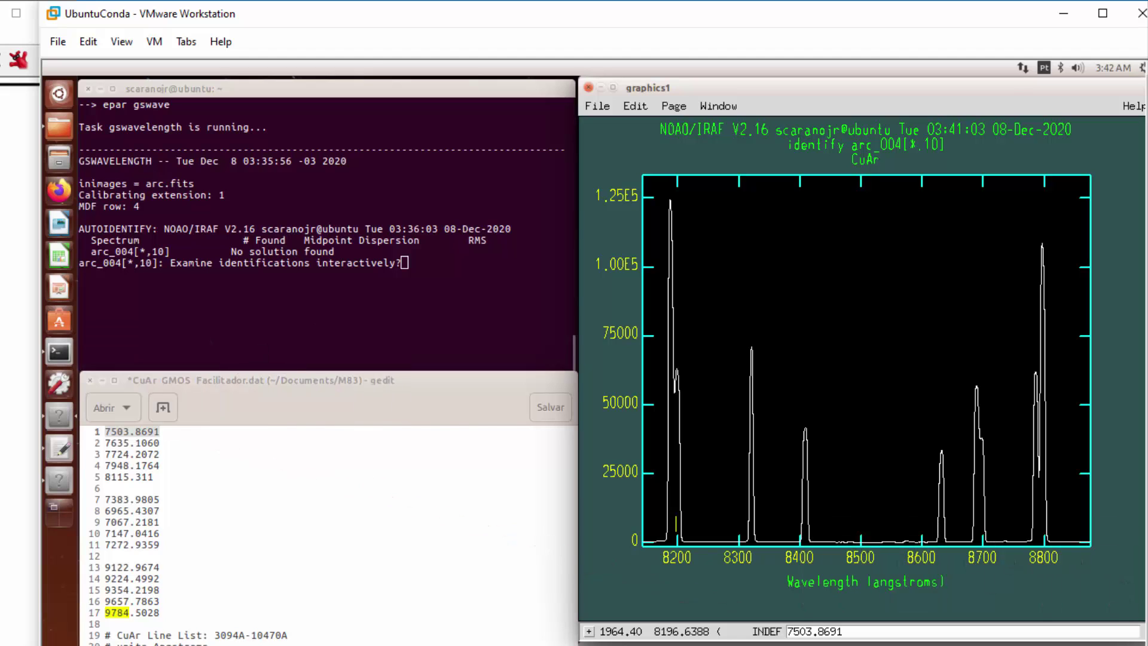
key("Return")
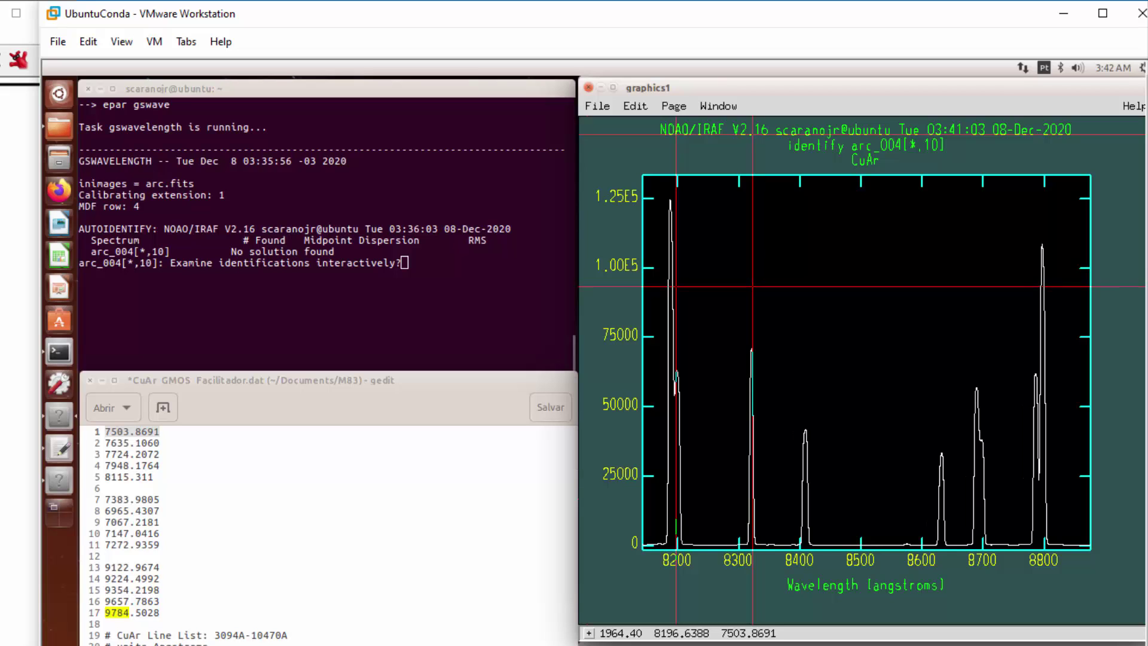
- Mark the peak near 8320 angstroms and assign it the wavelength 7635.1060 copied from the line list
key("m")
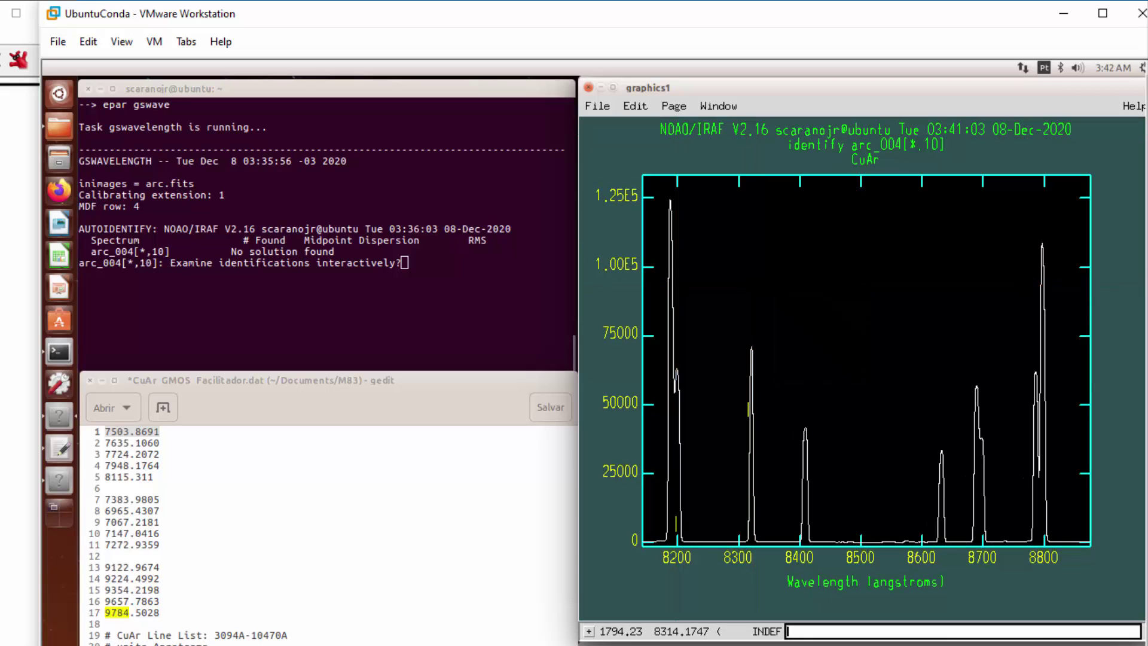
key("alt+Tab")
key("Down")
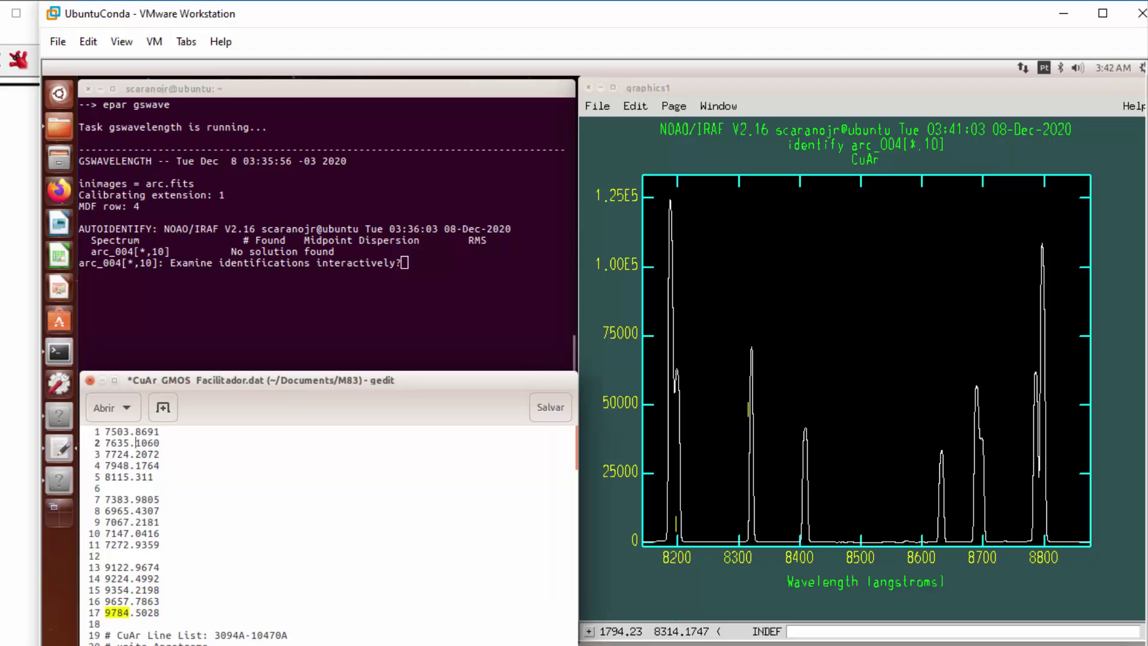
key("shift+Home")
key("ctrl+c")
key("alt+Tab")
key("ctrl+v")
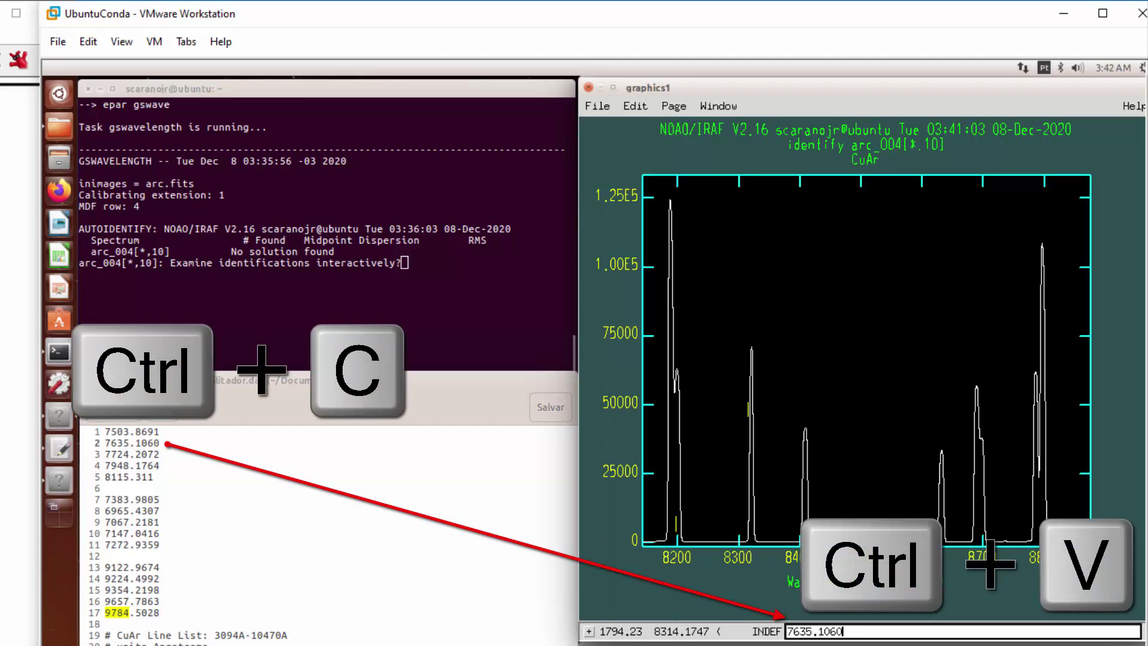
key("Return")
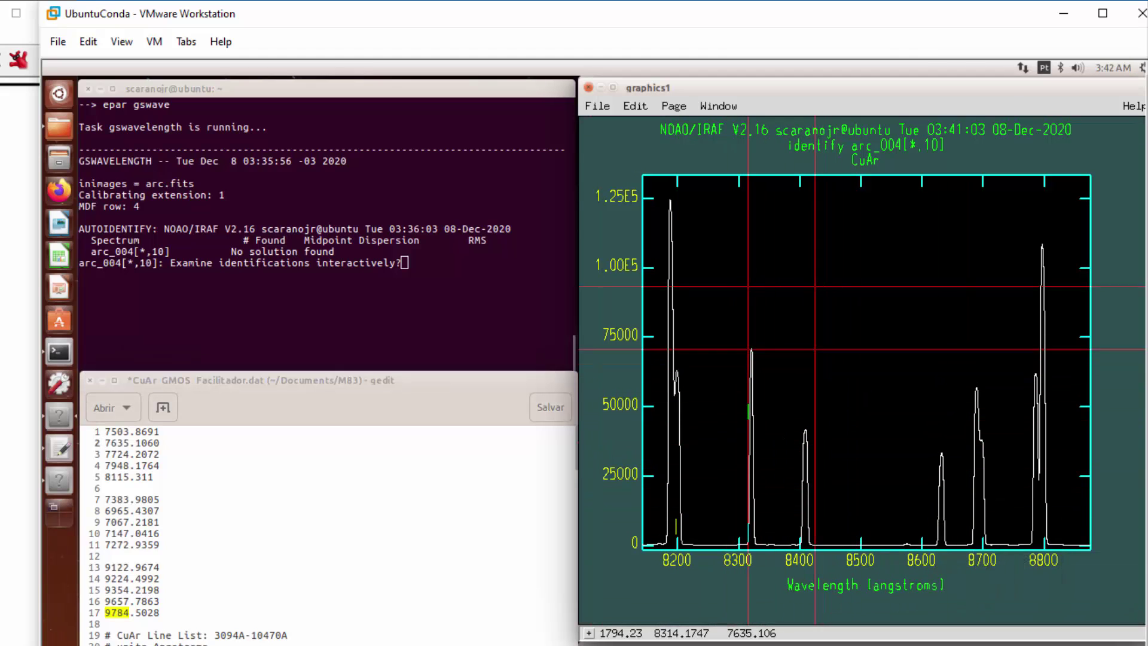
- Mark the peak near 8410 angstroms and assign it the wavelength 7724.2072 copied from the line list
key("m")
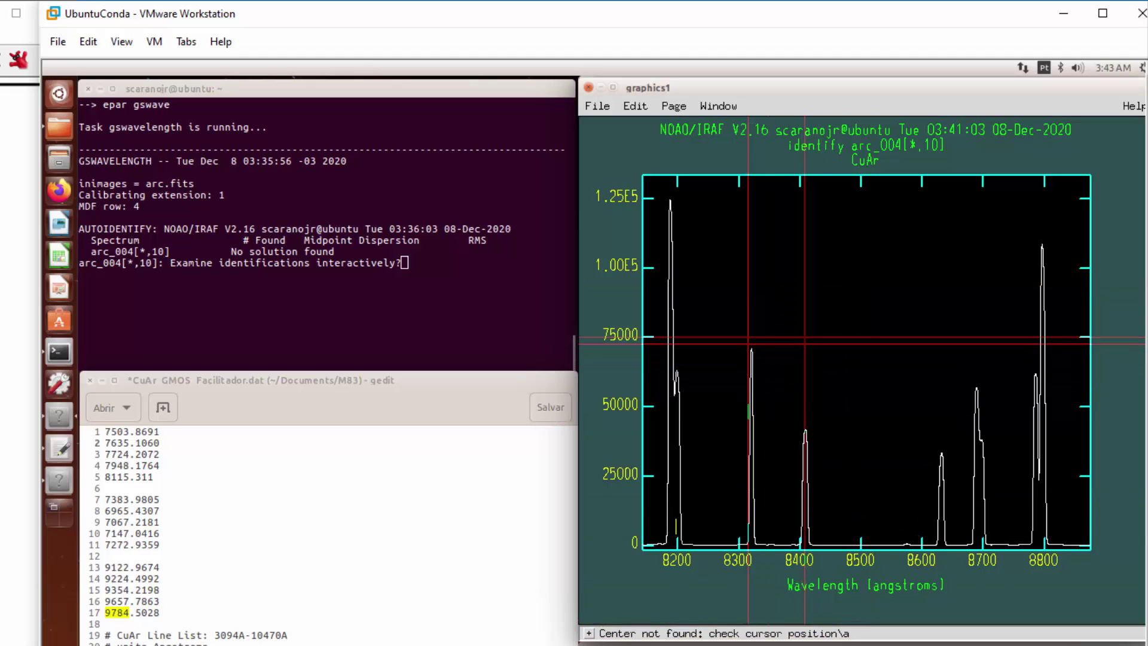
key("m")
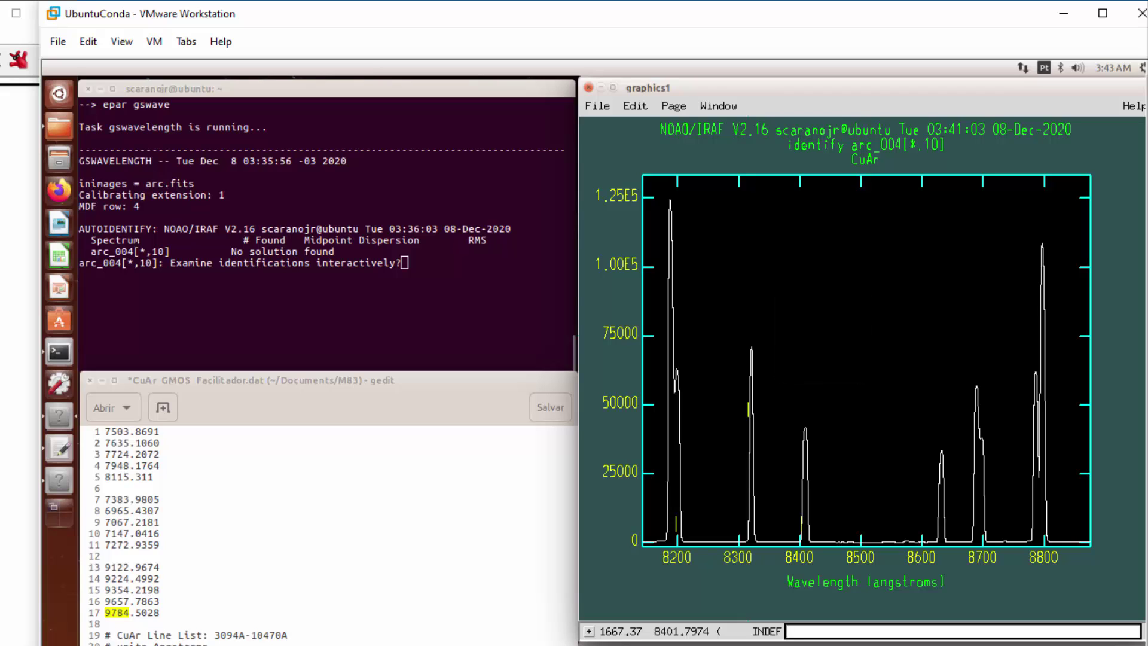
key("alt+Tab")
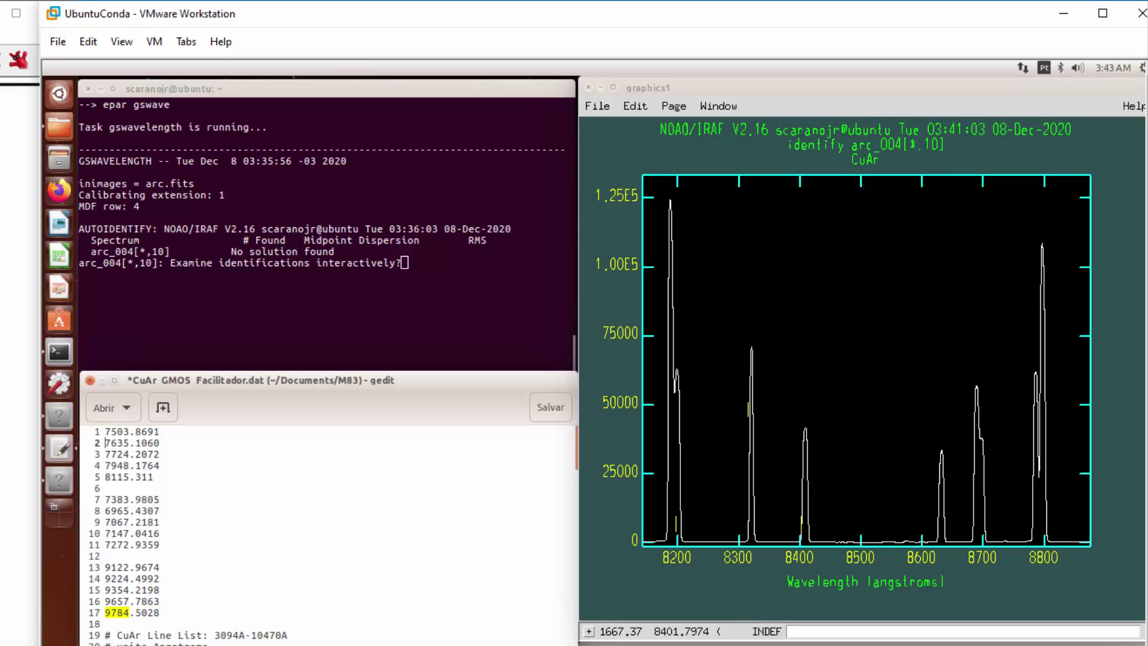
key("Down")
key("shift+End")
key("ctrl+c")
key("alt+Tab")
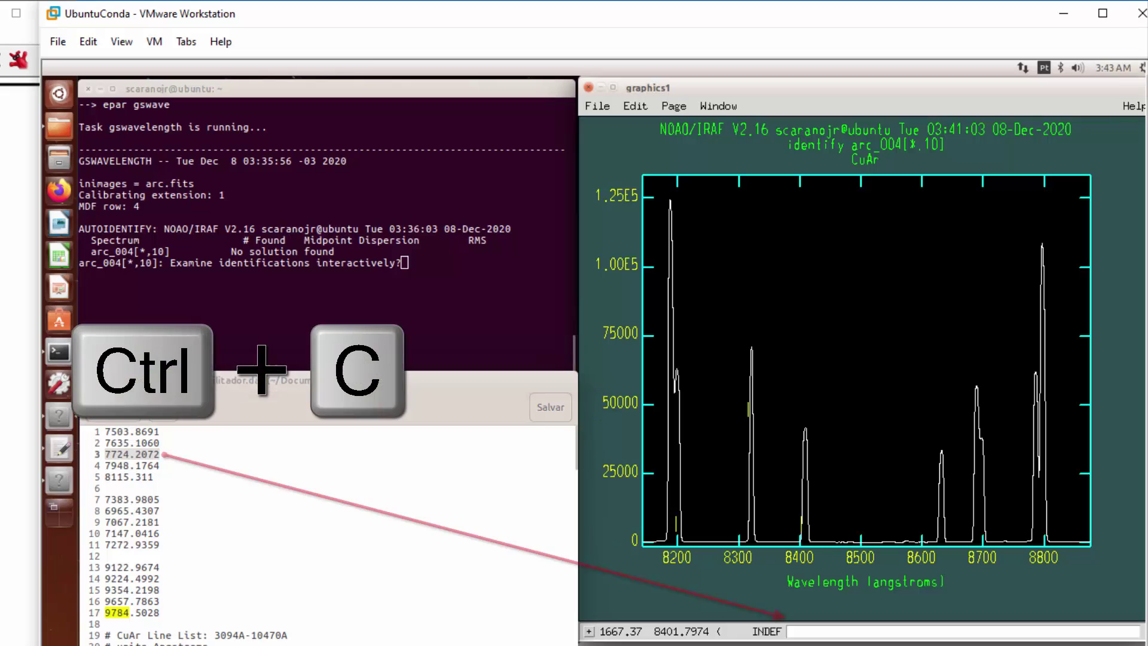
key("ctrl+v")
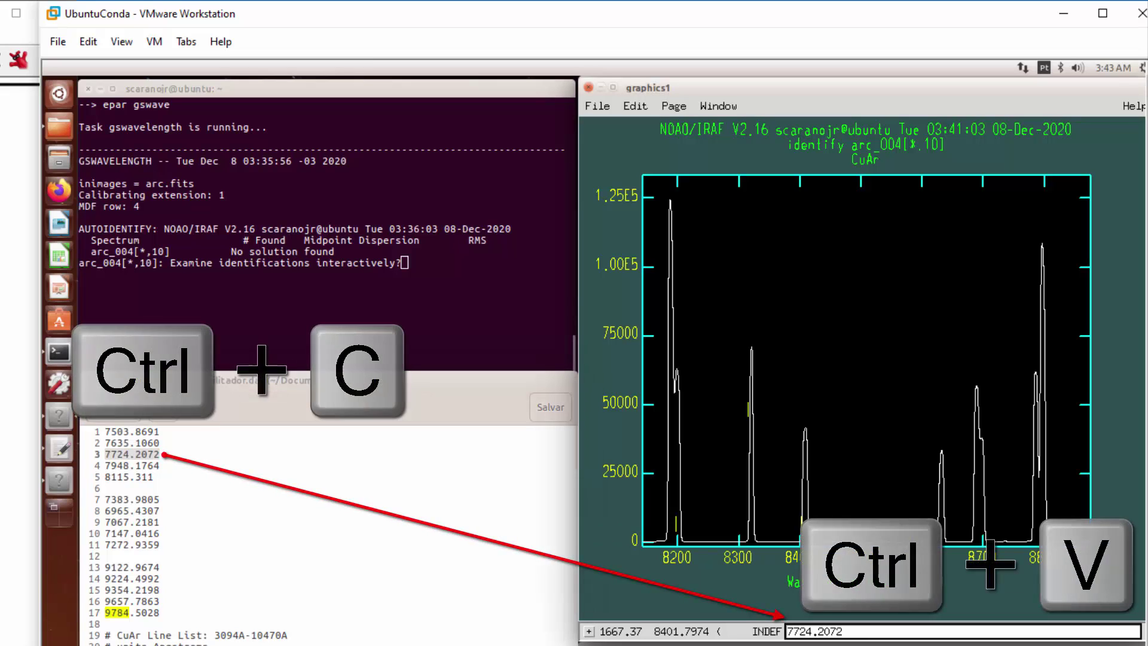
key("Return")
- Try to mark the peak near 8630 angstroms in the arc plot
key("alt+Tab")
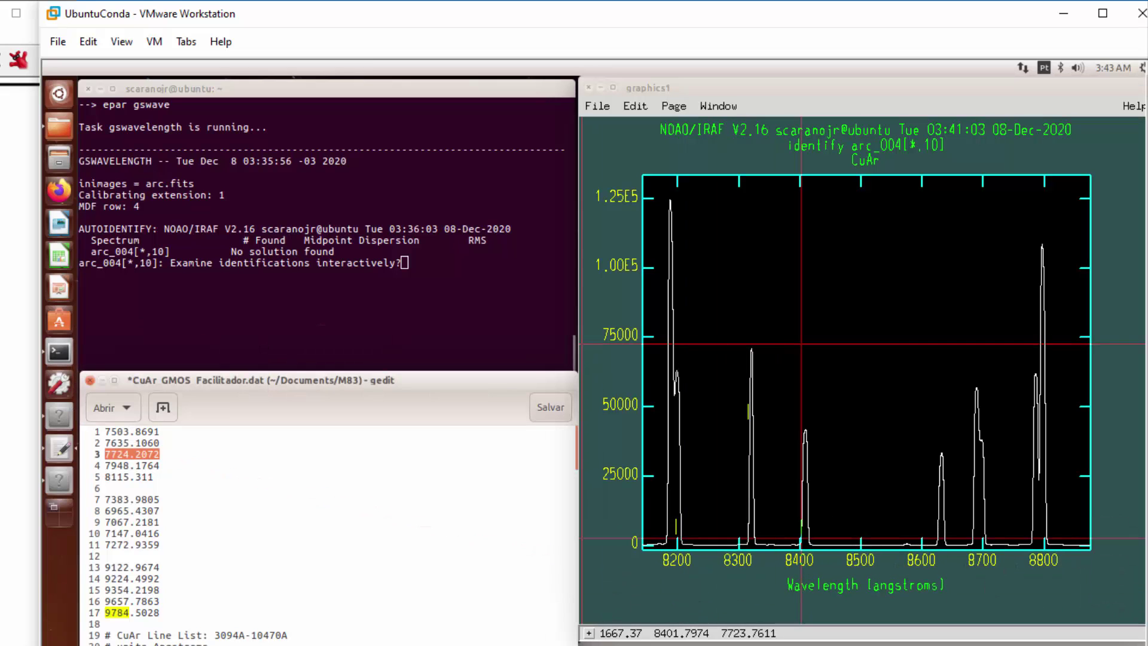
key("alt+Tab")
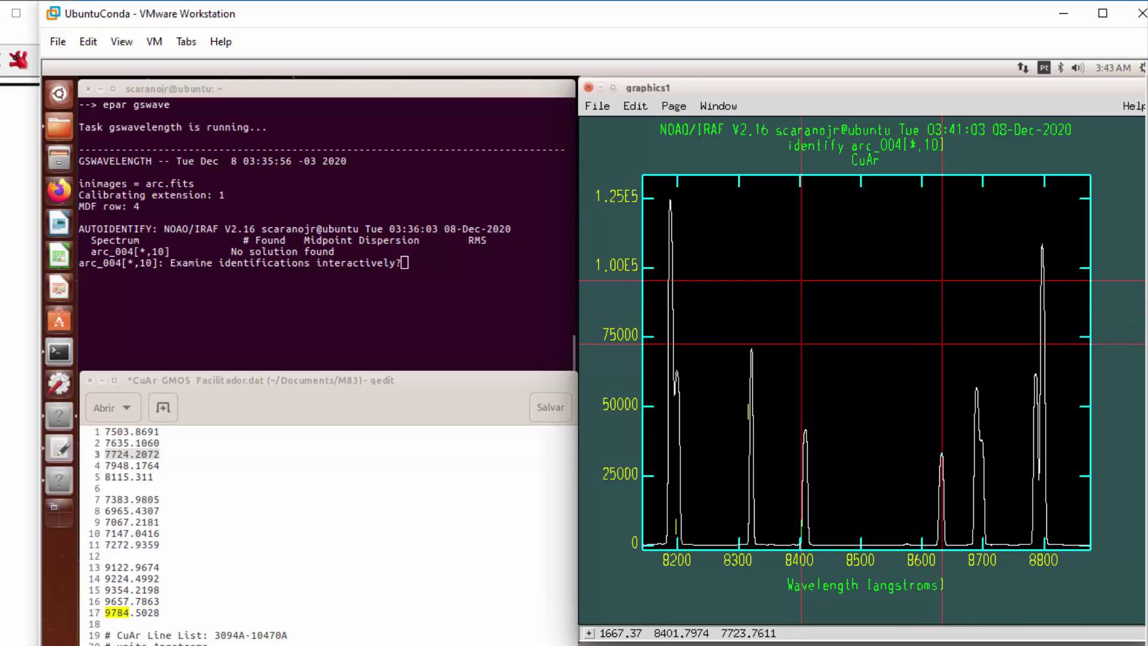
key("m")
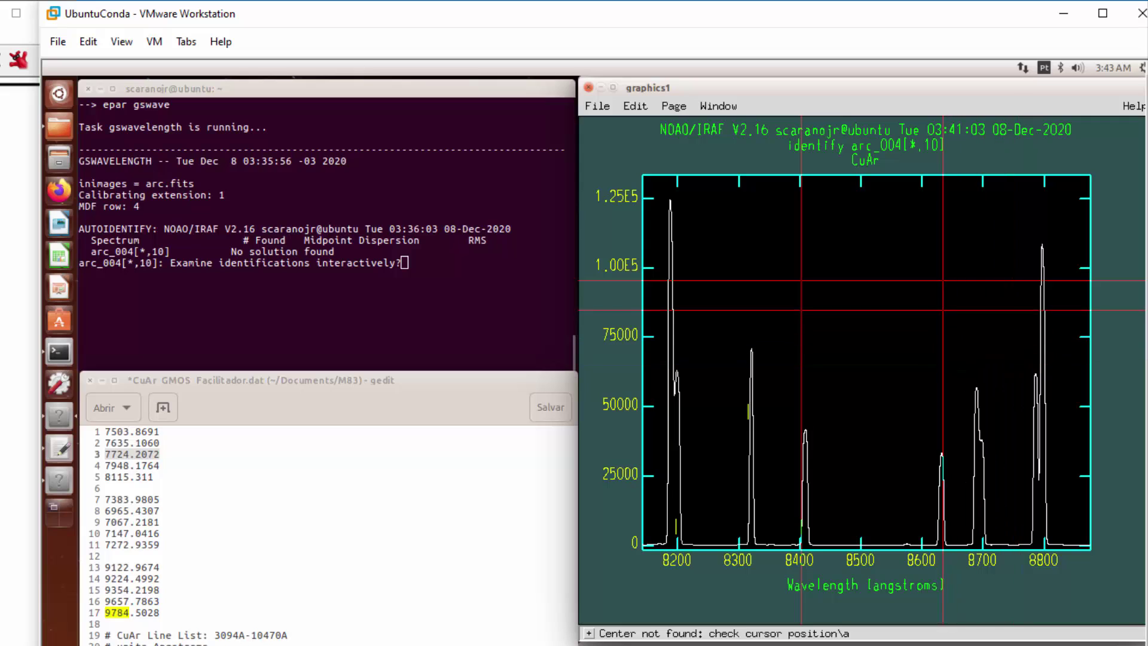
key("m")
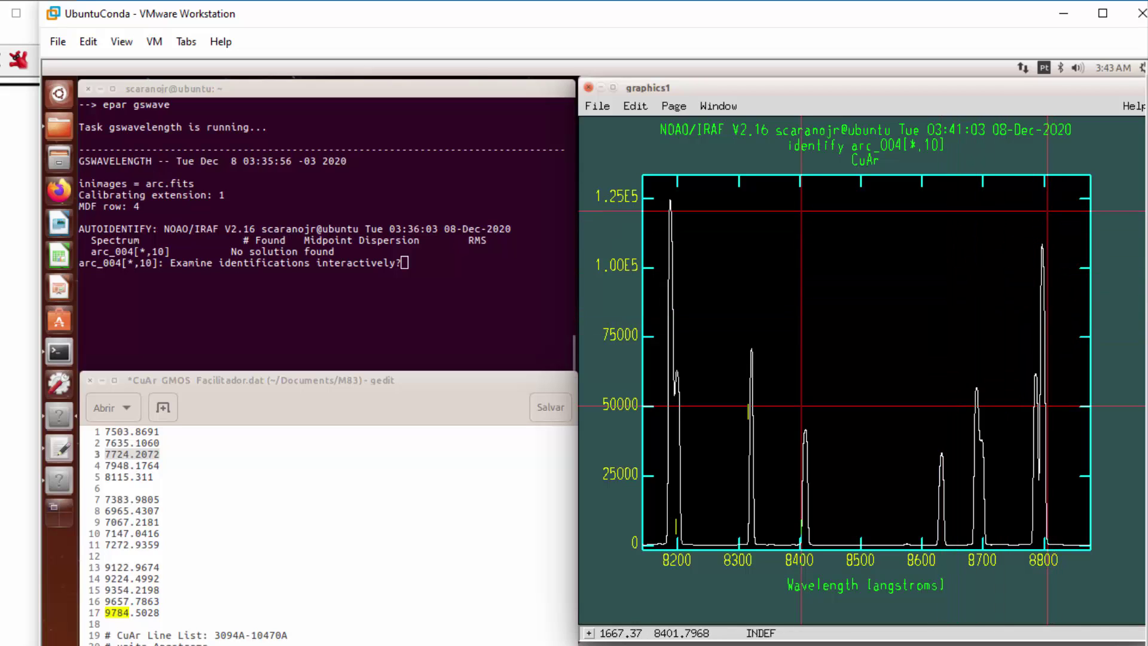
- Mark the tall peak near 8795 angstroms and assign it the wavelength 8115.311 copied from the line list
key("m")
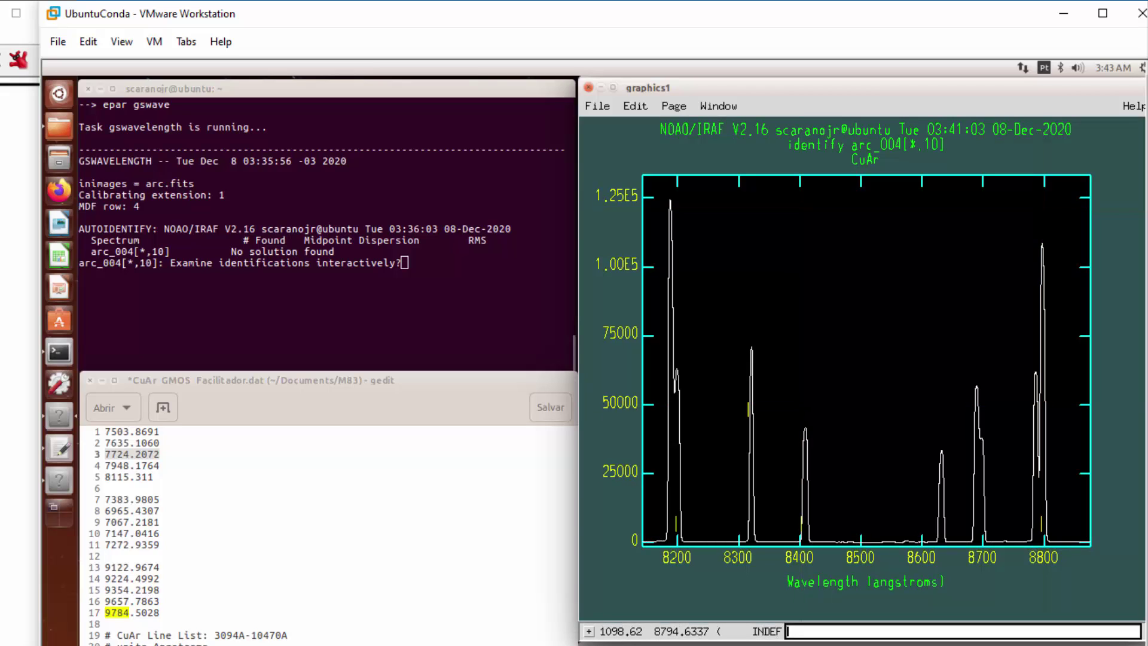
key("alt+Tab")
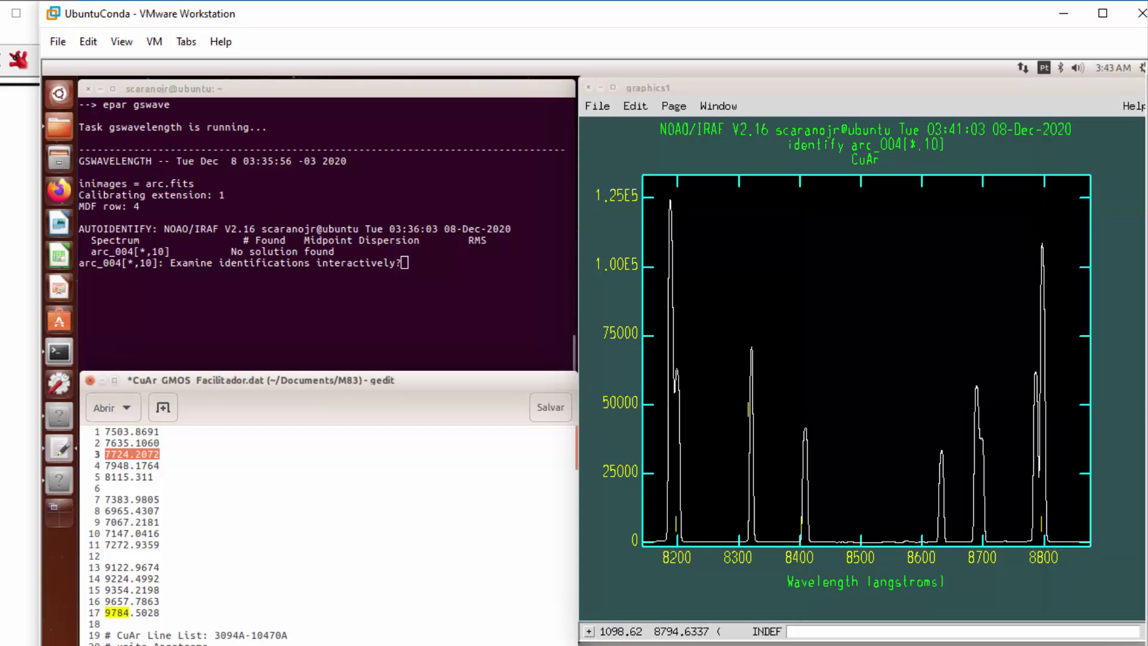
double_click(114, 478)
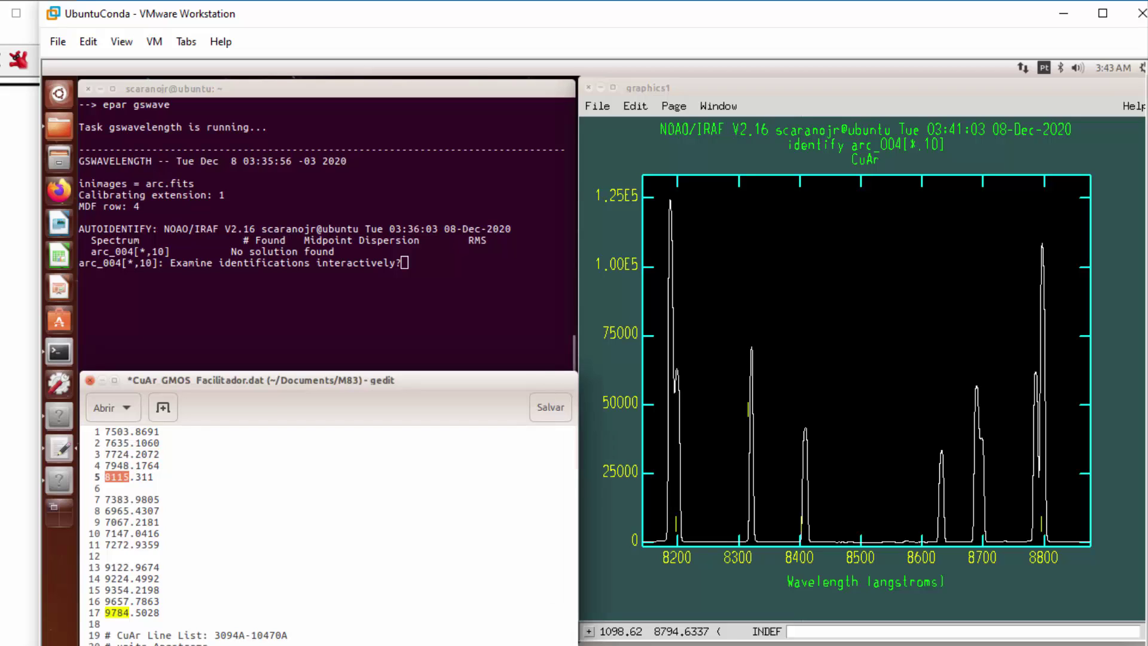
triple_click(142, 478)
key("ctrl+c")
key("alt+Tab")
key("ctrl+v")
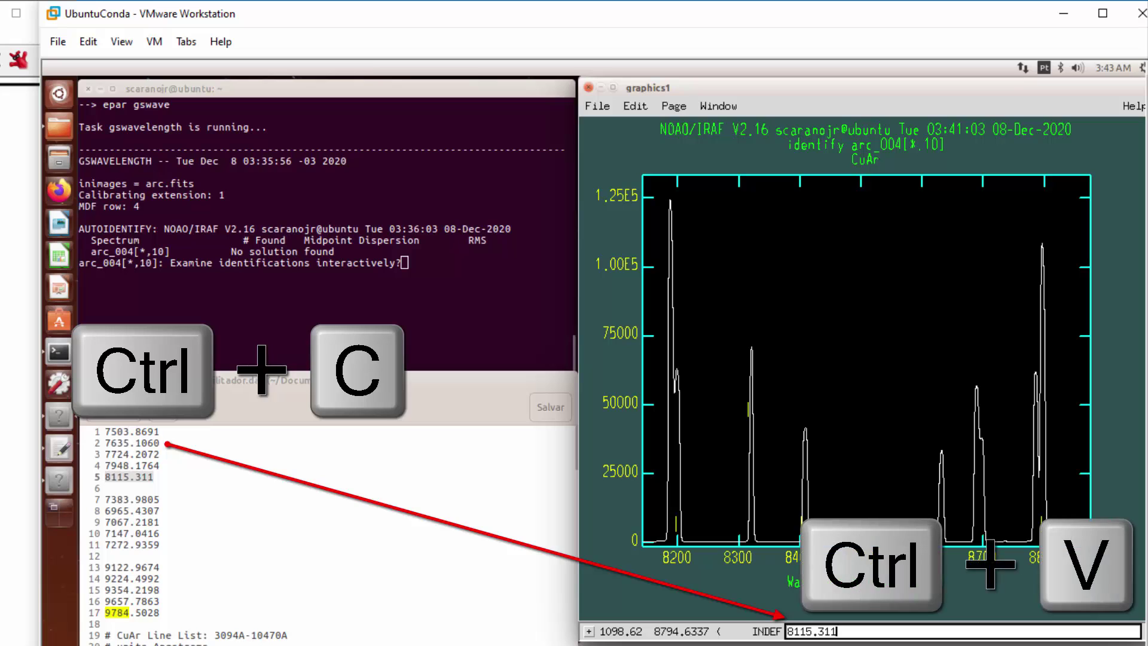
key("Return")
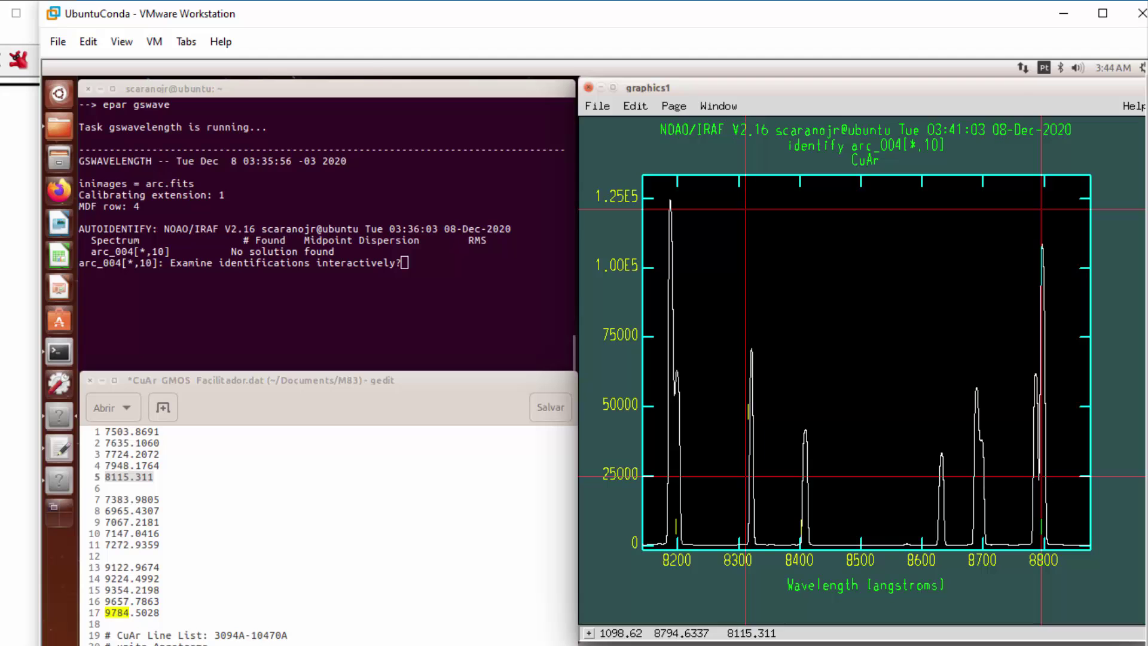
- Fit the dispersion solution with the Chebyshev order set to 2 and return to the arc spectrum
key("f")
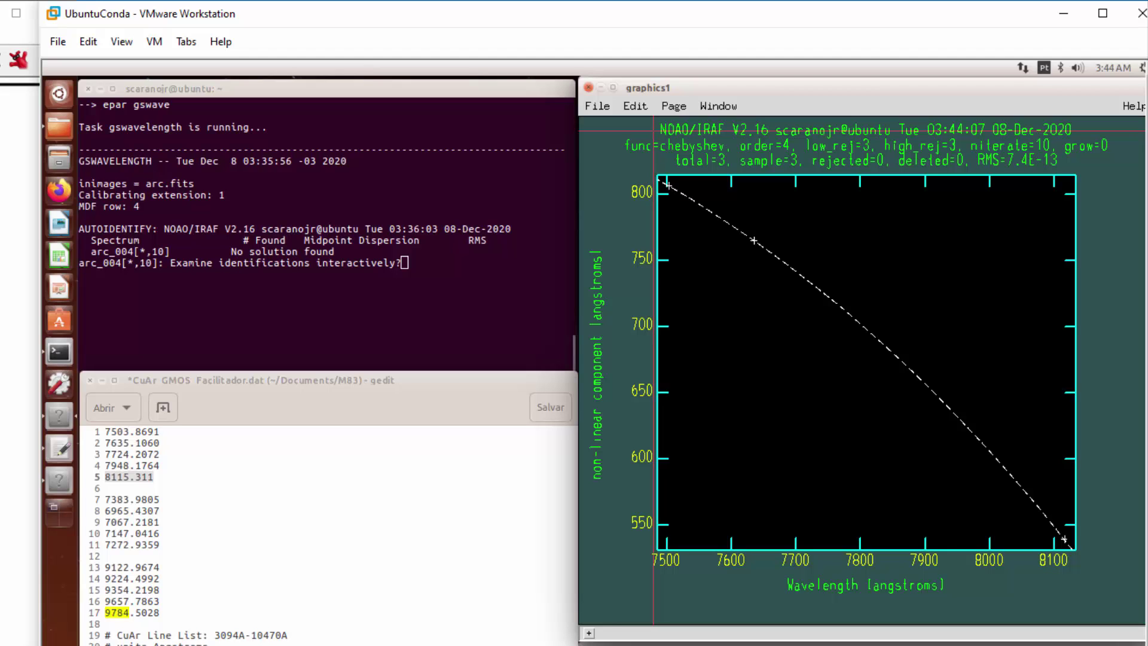
type(":o")
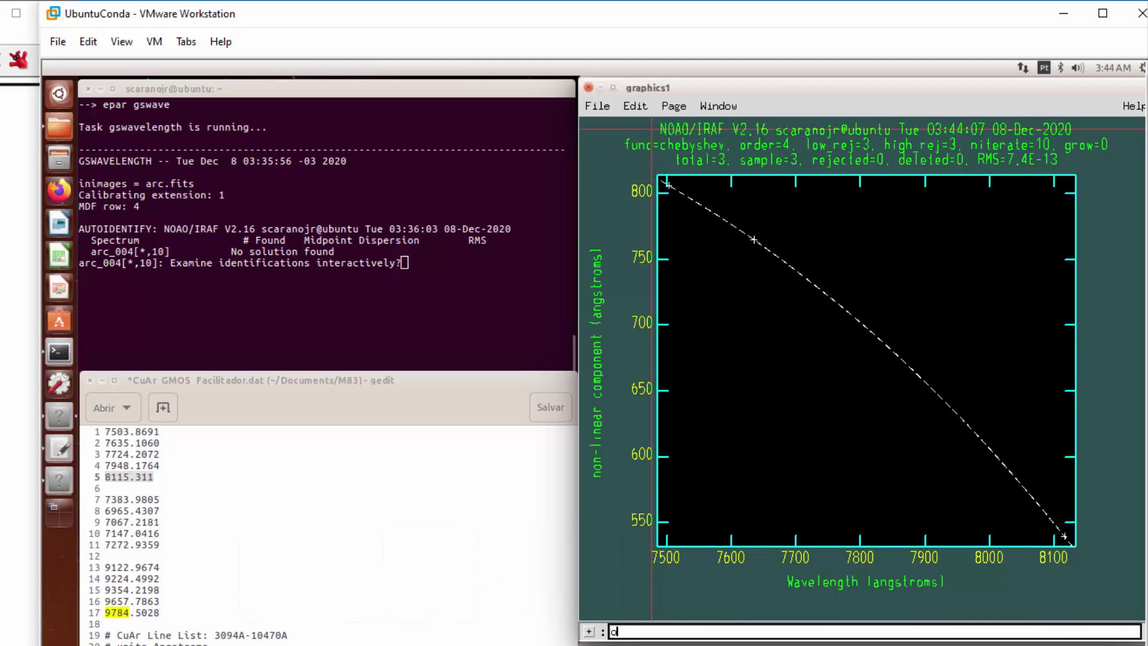
type(" 2")
key("Return")
key("f")
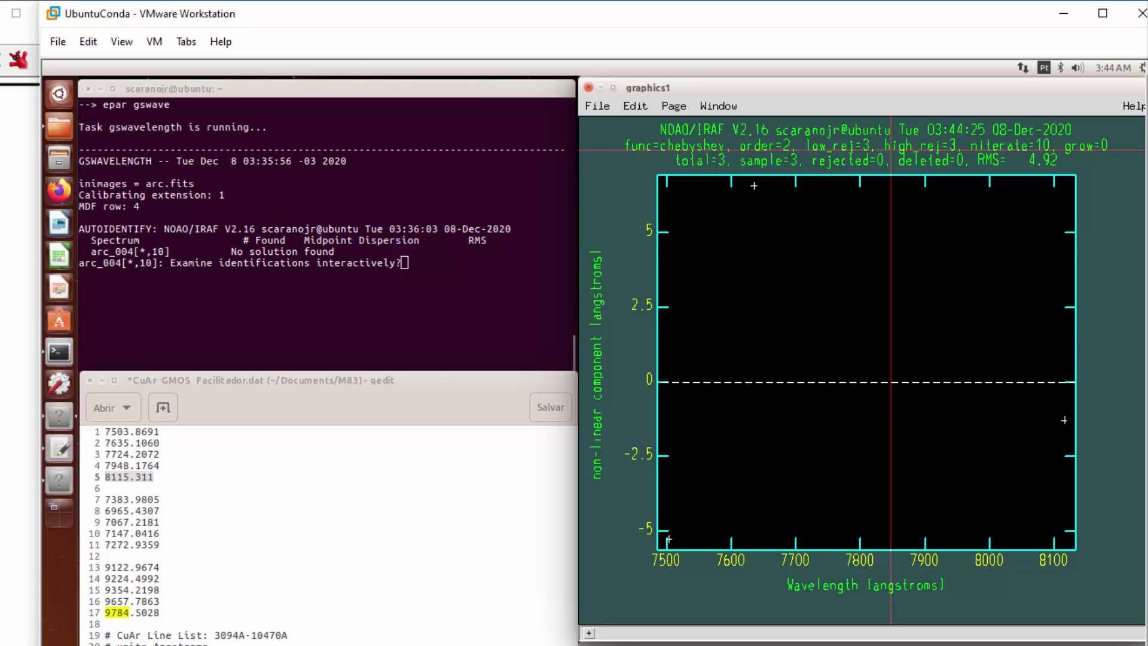
key("q")
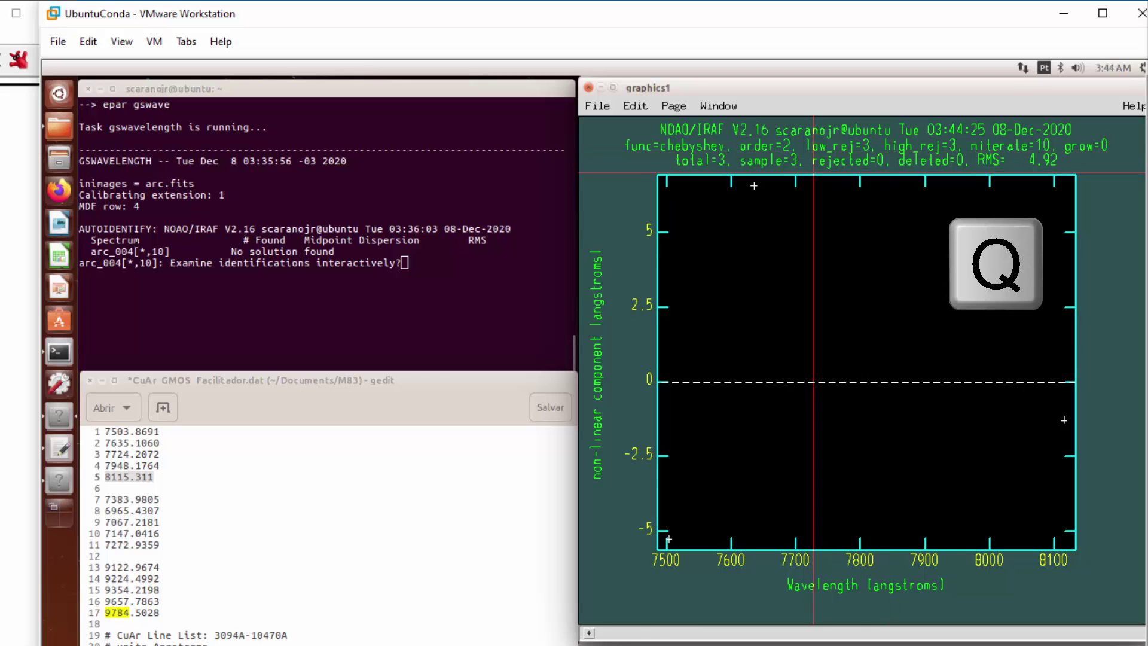
key("q")
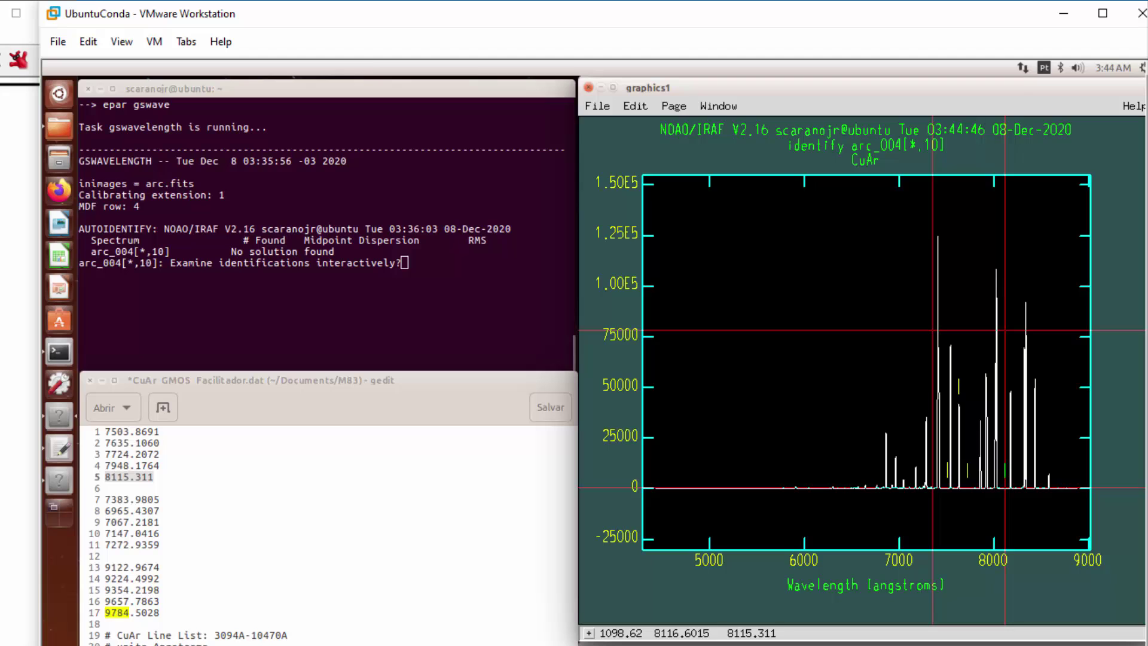
- Window the arc spectrum to about 7350–8120 angstroms and delete the existing line marks
key("w")
key("e")
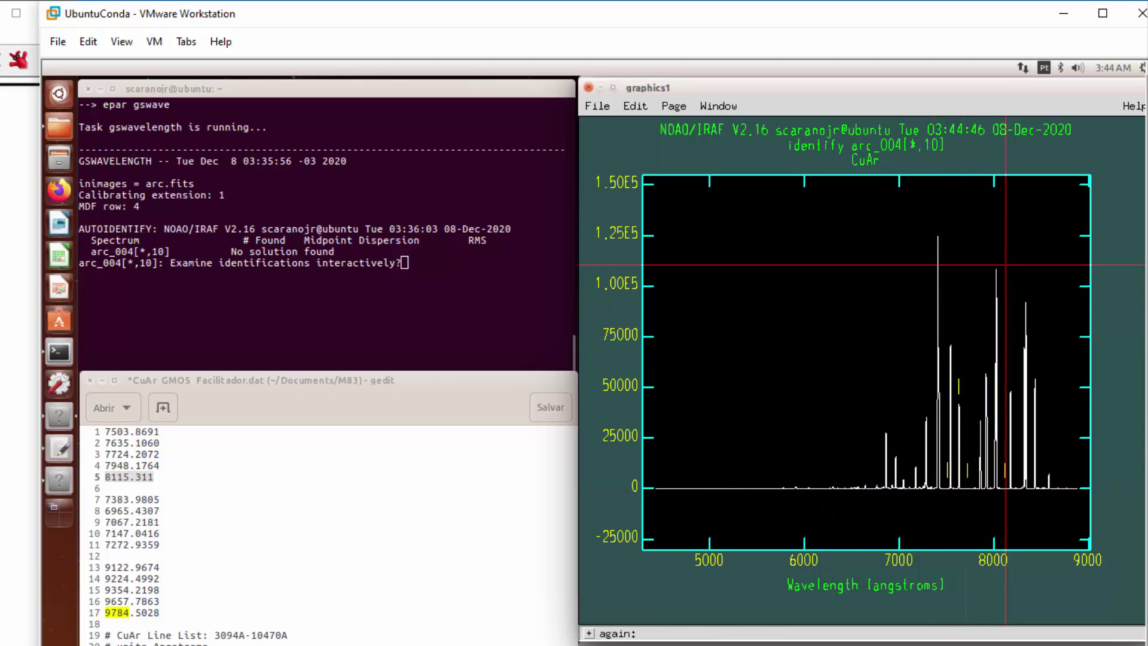
key("e")
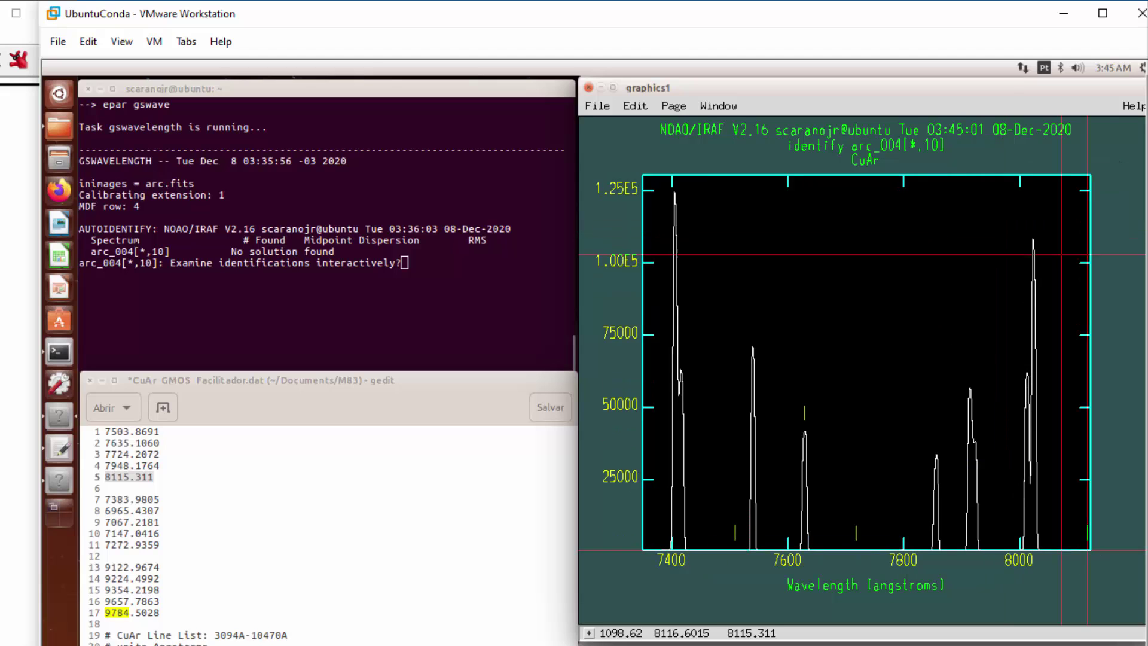
key("d")
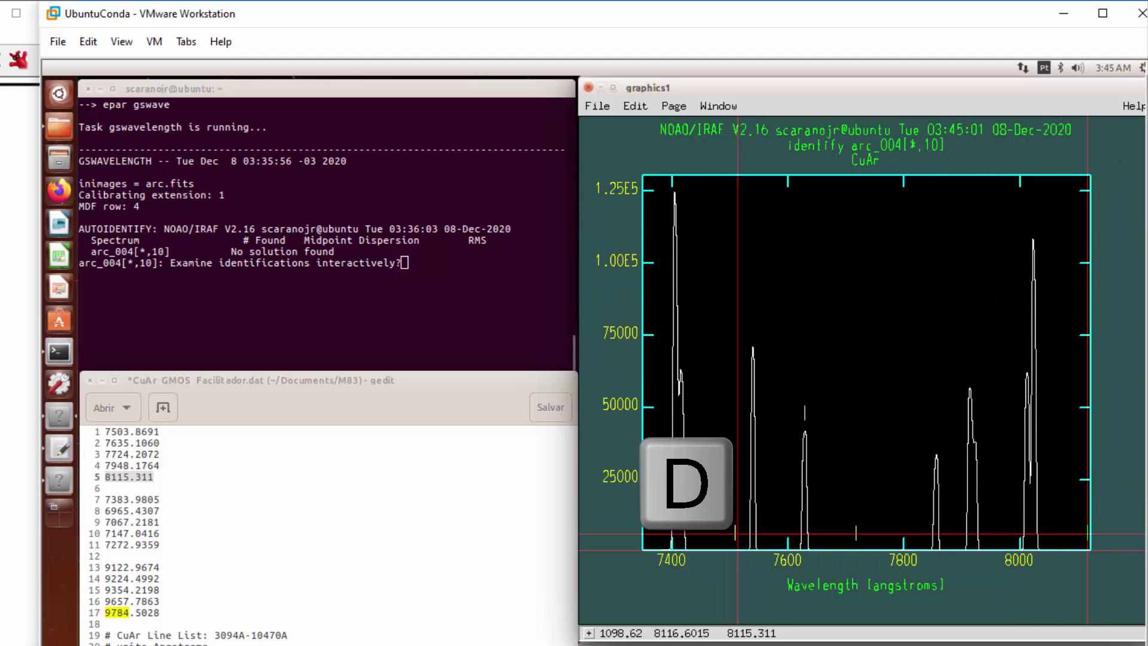
key("d")
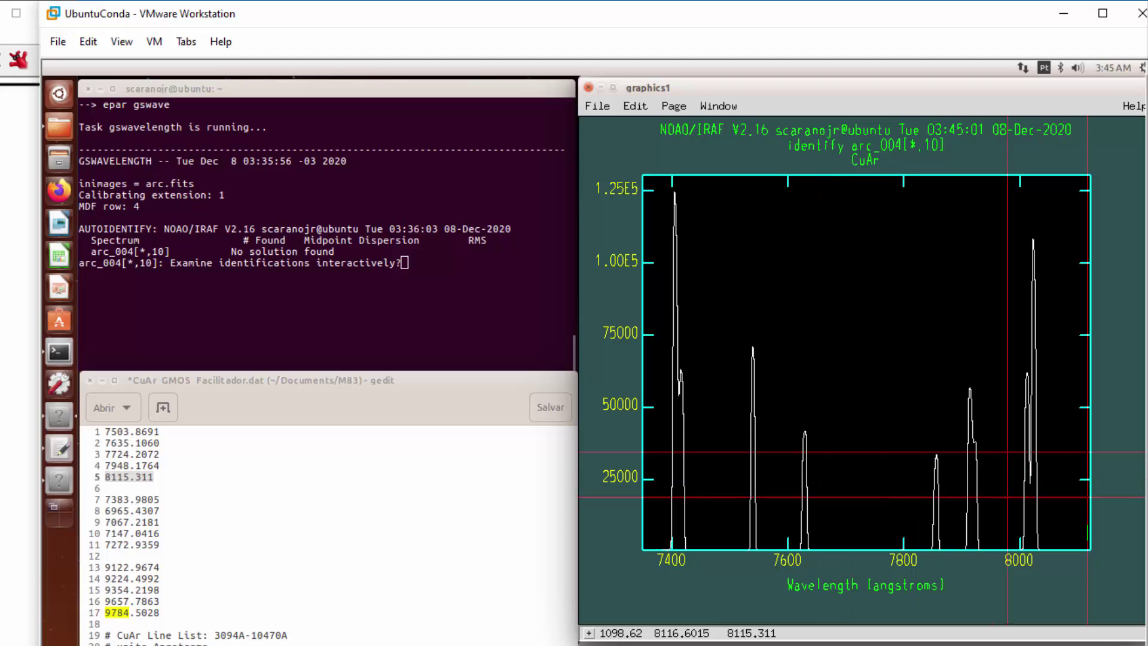
key("d")
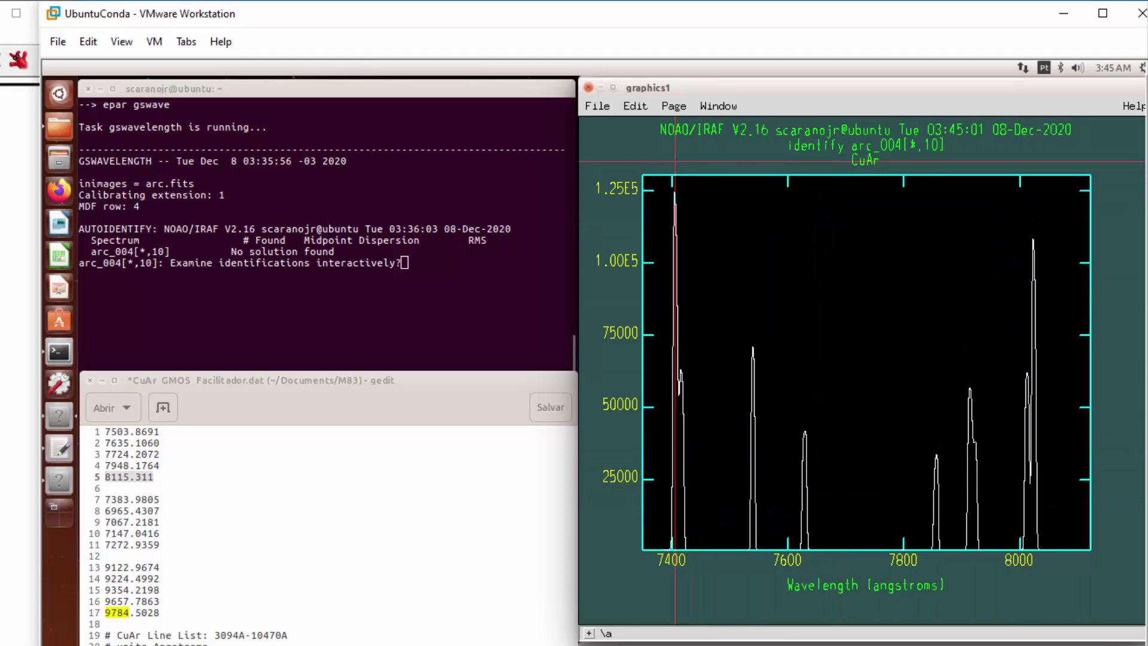
- Mark the tall peak near 7405 angstroms and assign it the wavelength 7503.8691 copied from the line list
key("m")
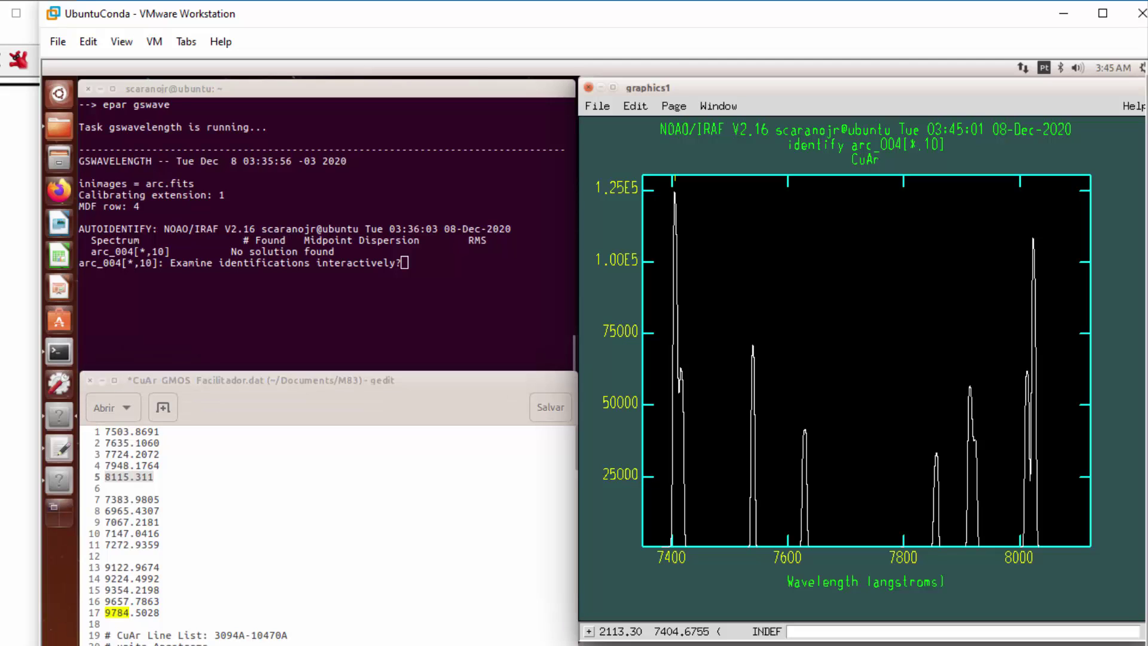
key("alt+Tab")
double_click(117, 432)
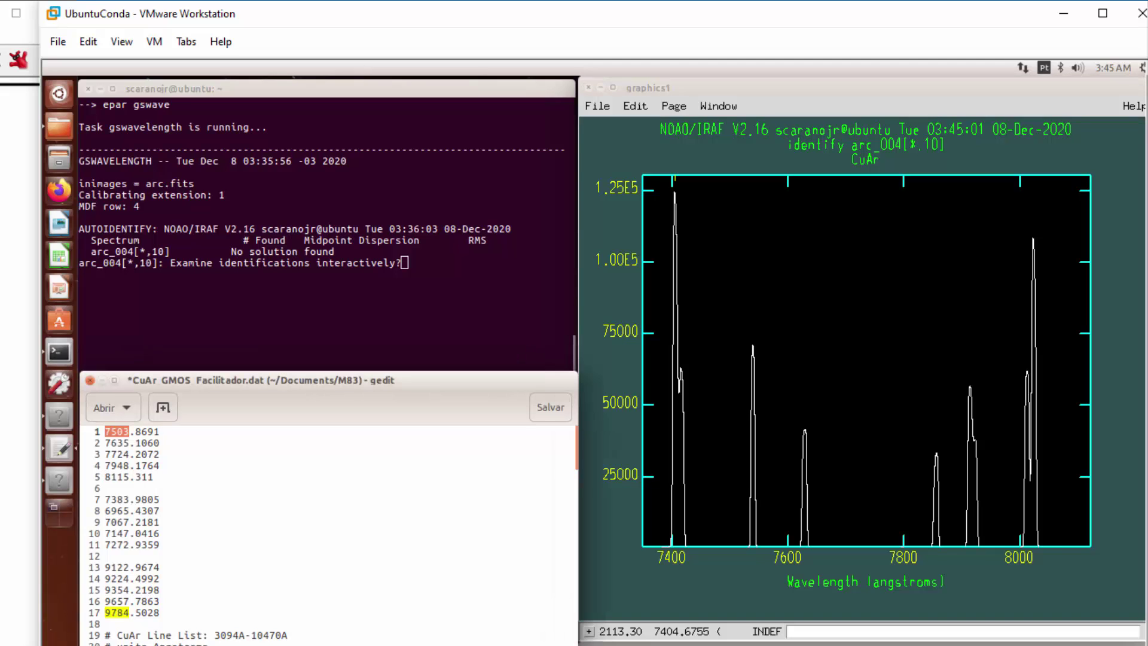
triple_click(117, 431)
triple_click(117, 432)
key("ctrl+c")
key("alt+Tab")
key("ctrl+v")
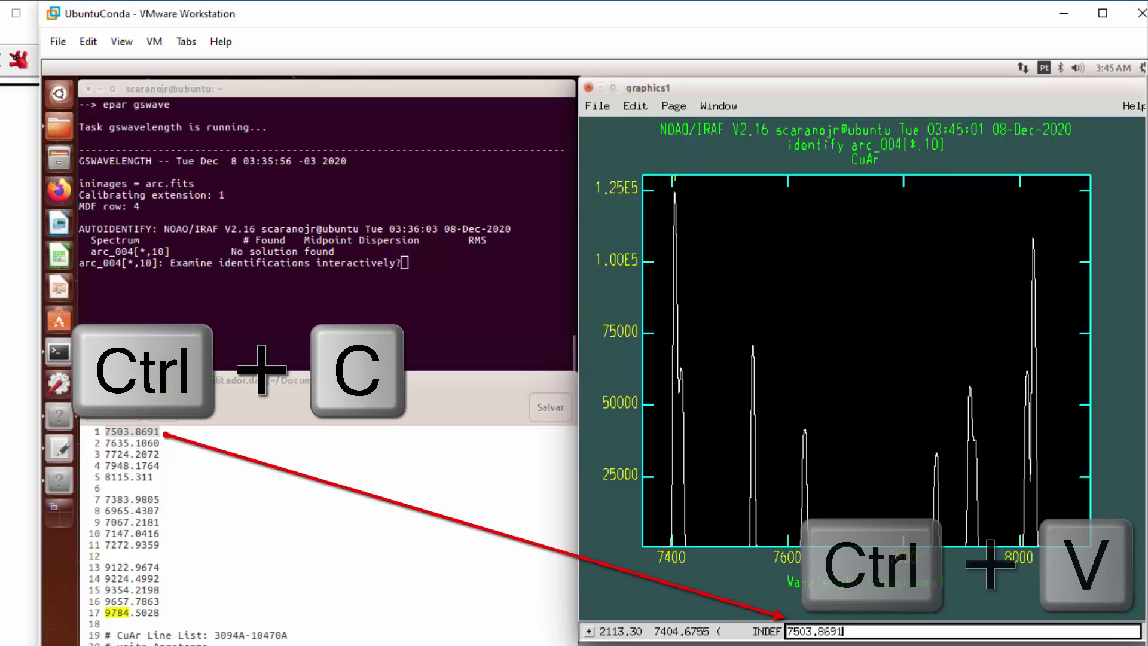
key("Return")
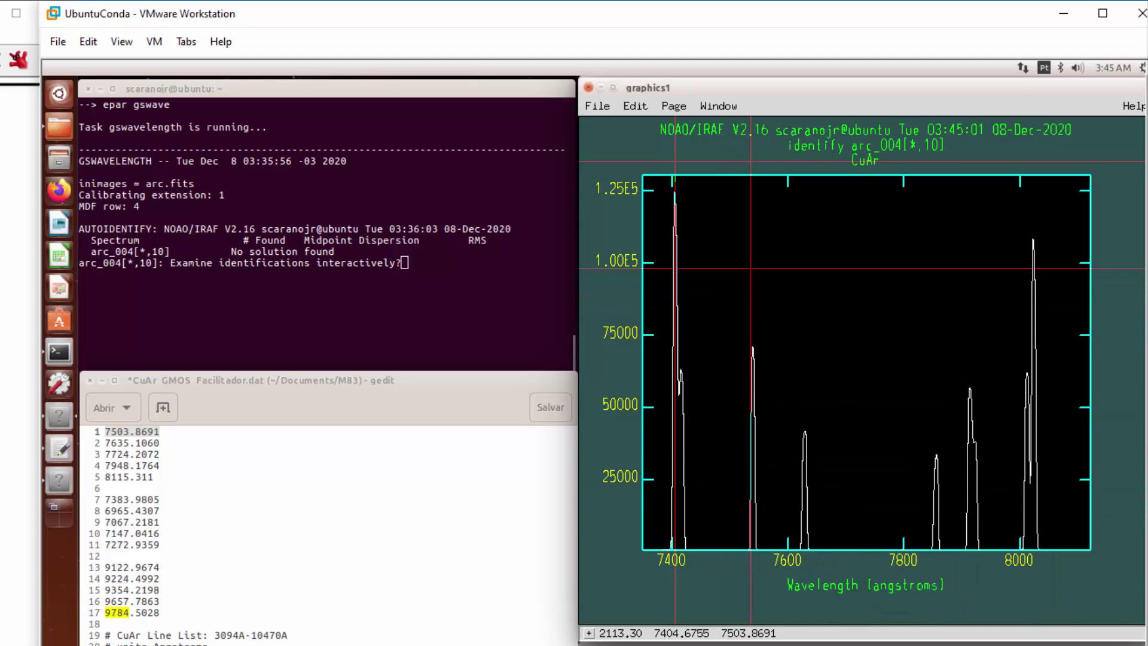
- Mark the peak near 7540 angstroms and assign it the wavelength 7635.1060 copied from the line list
key("m")
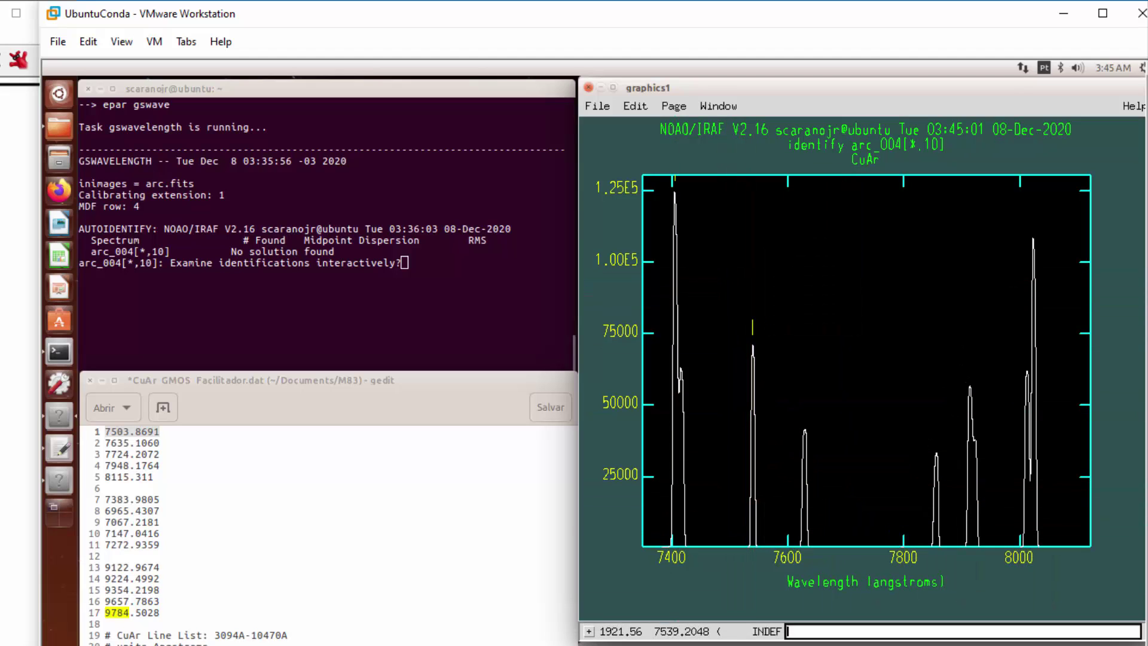
double_click(118, 443)
triple_click(117, 444)
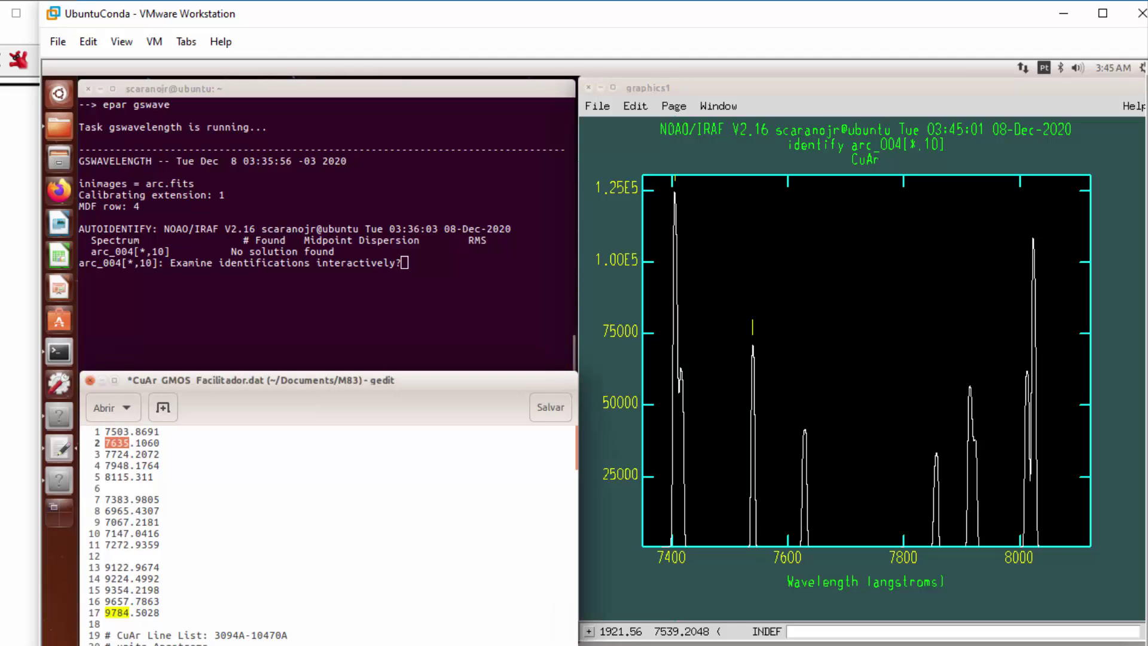
key("ctrl+c")
key("alt+Tab")
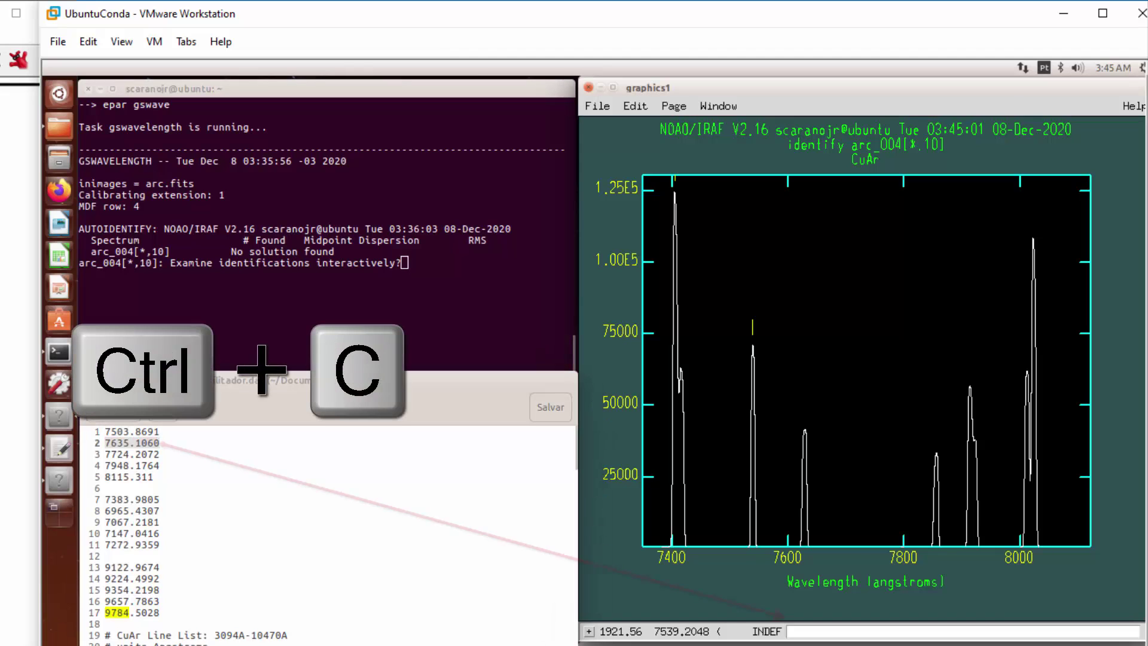
key("ctrl+v")
key("Return")
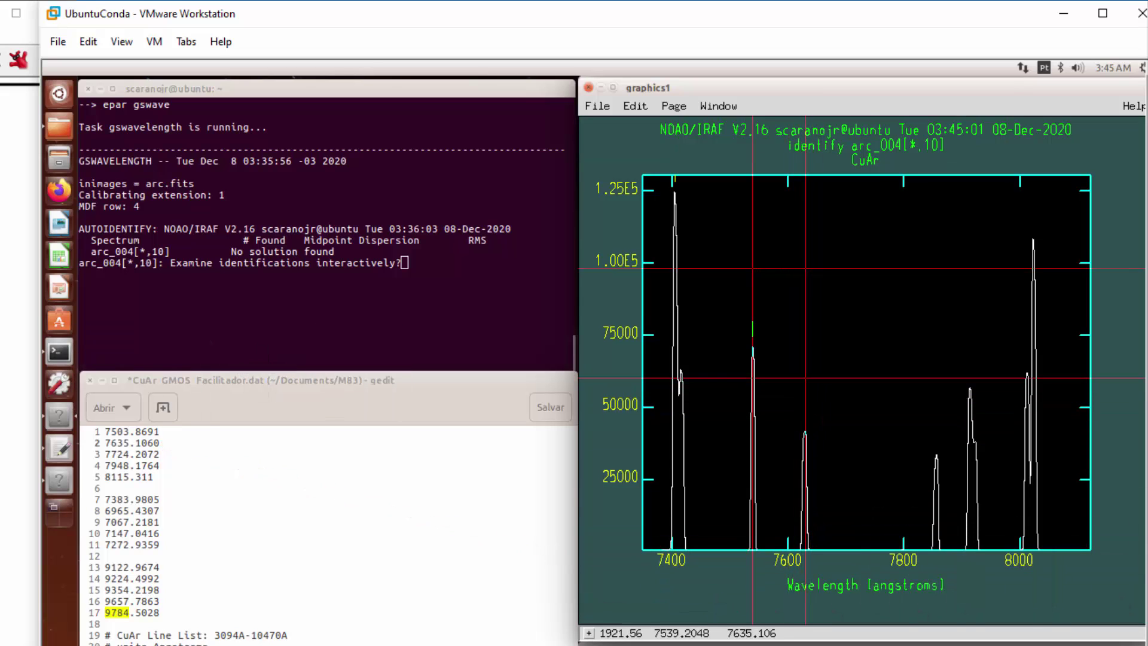
- Mark the peak near 7630 angstroms and assign it the wavelength 7724.2072 copied from the line list
key("m")
key("alt+Tab")
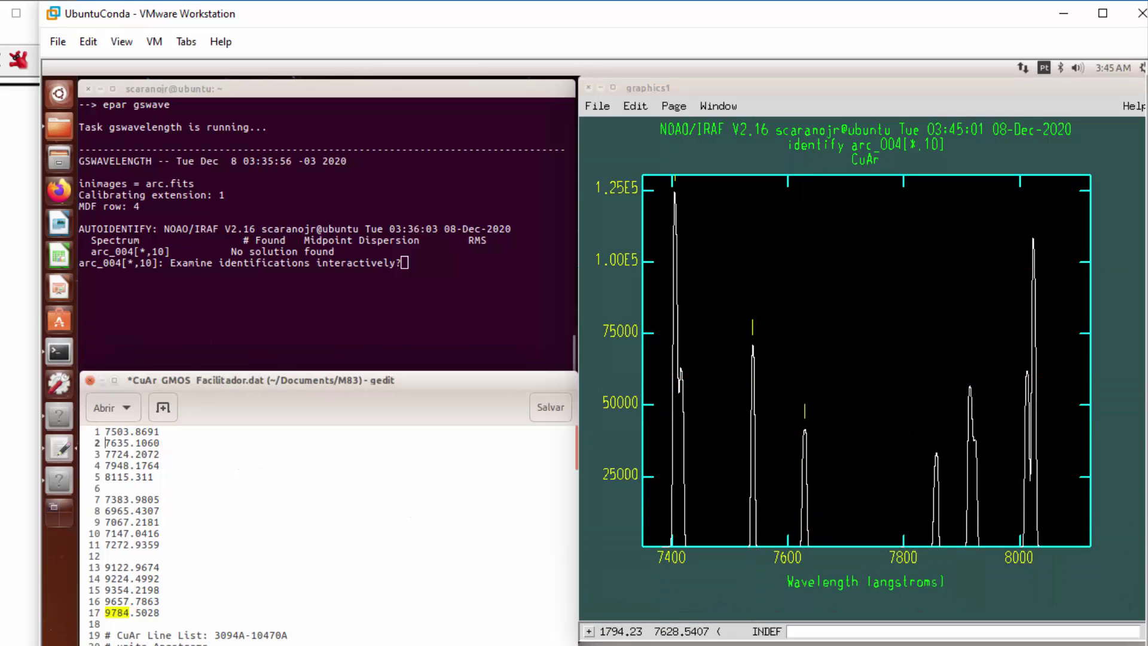
key("Down")
key("shift+End")
key("ctrl+c")
key("alt+Tab")
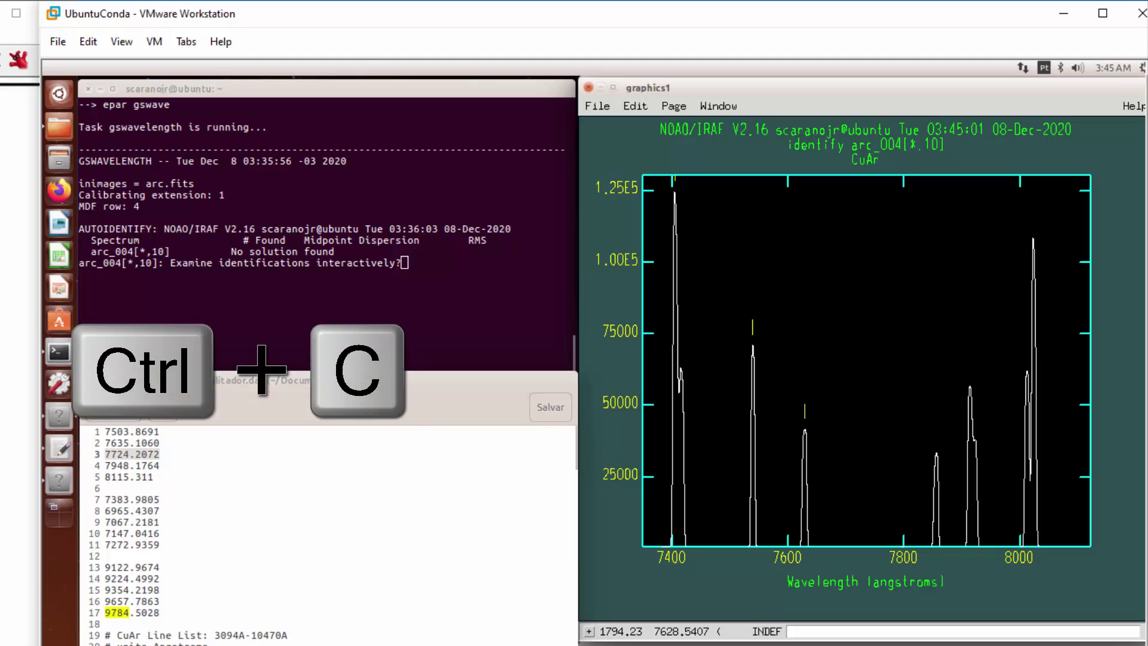
key("ctrl+v")
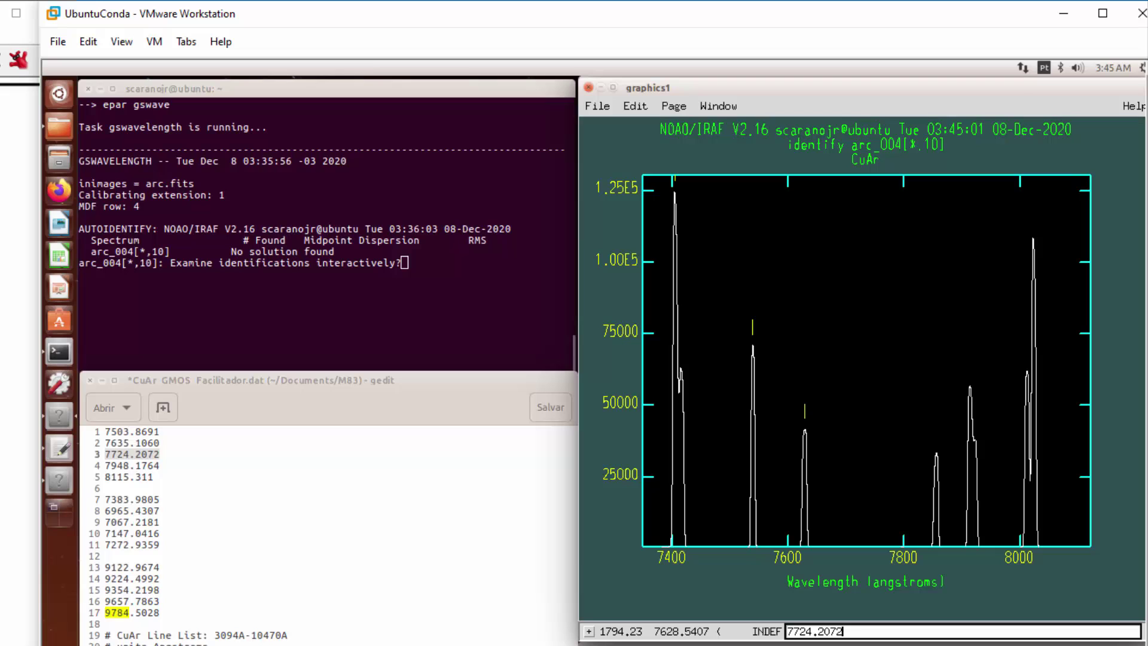
left_click(843, 632)
key("Return")
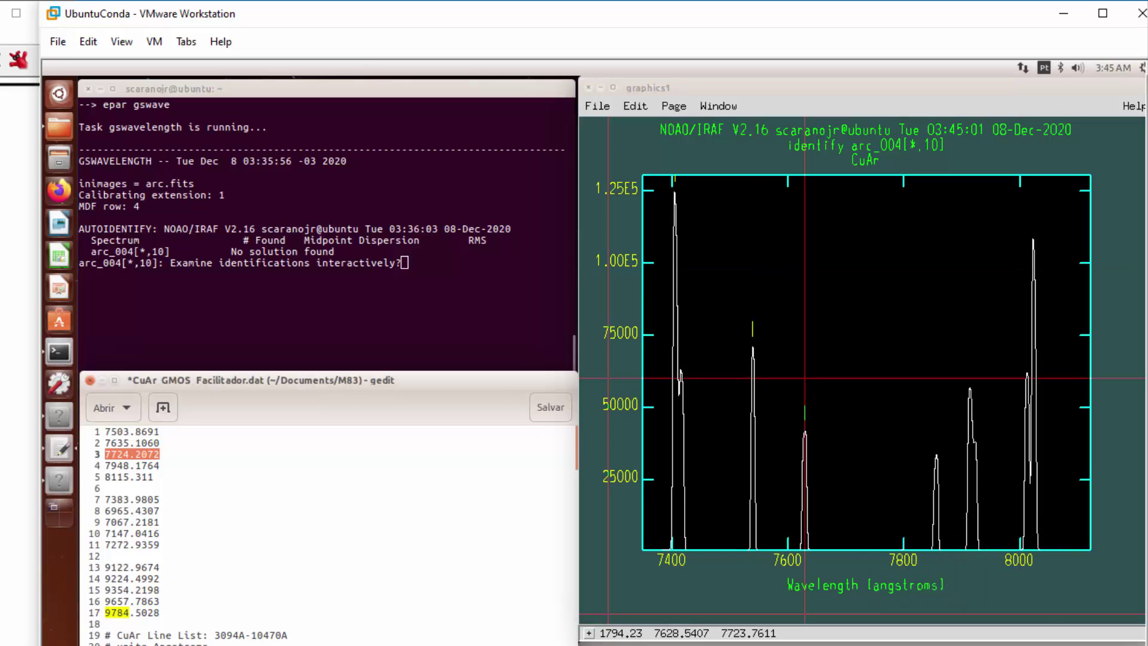
- Mark the peak near 7855 angstroms and assign it the wavelength 7948.1764 copied from the line list
left_click(1032, 381)
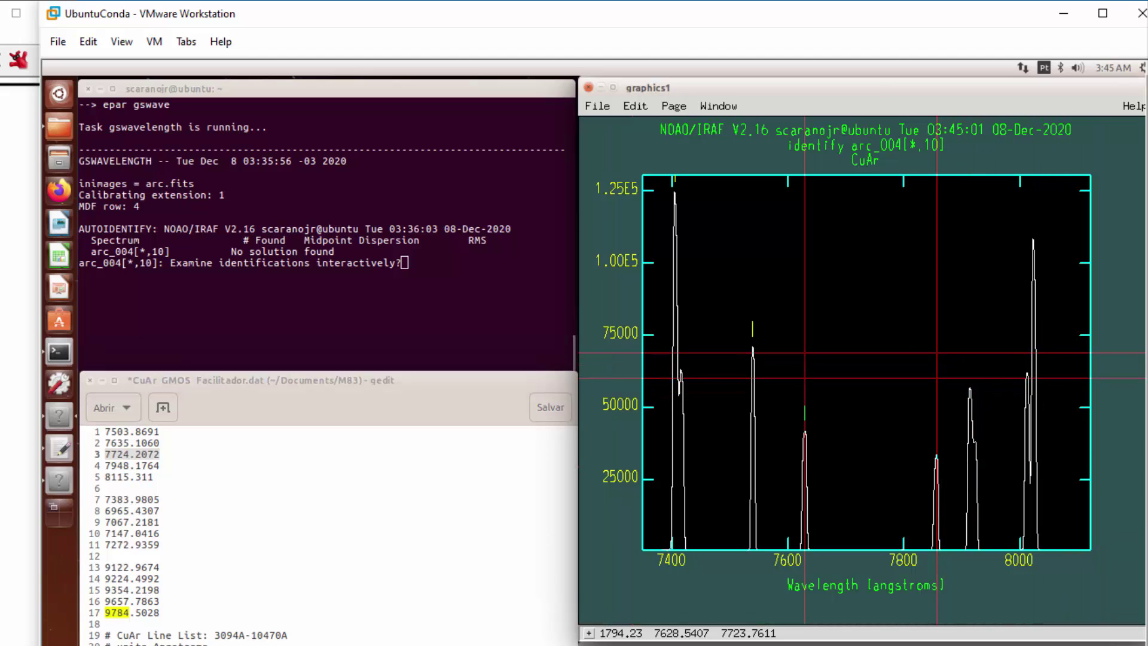
key("m")
double_click(132, 466)
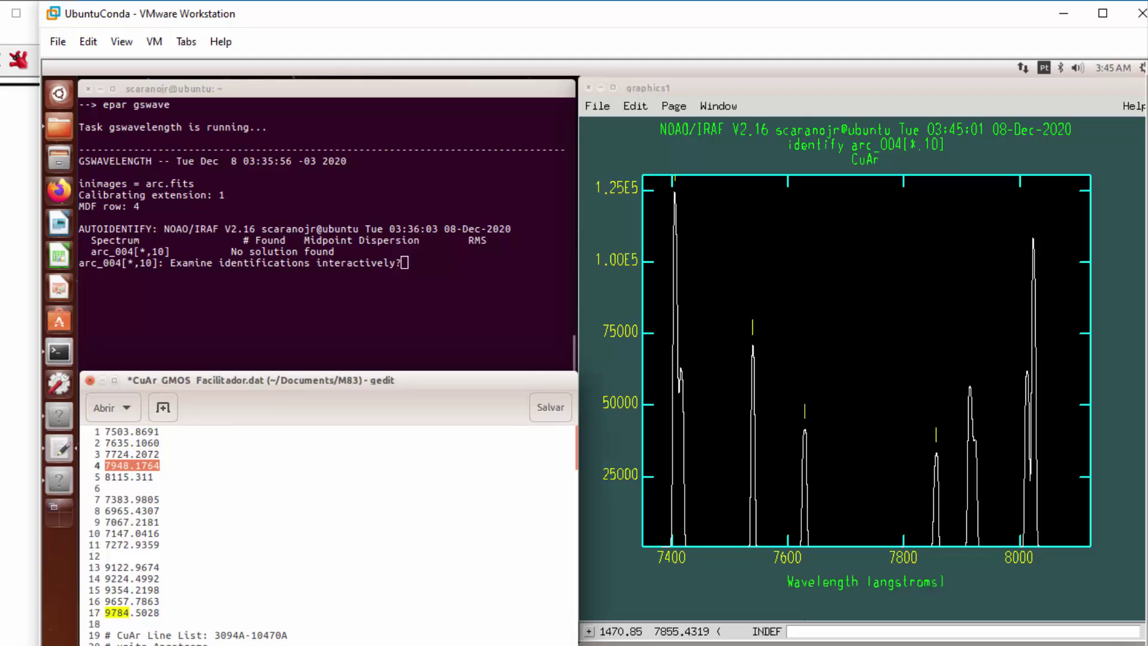
key("alt+Tab")
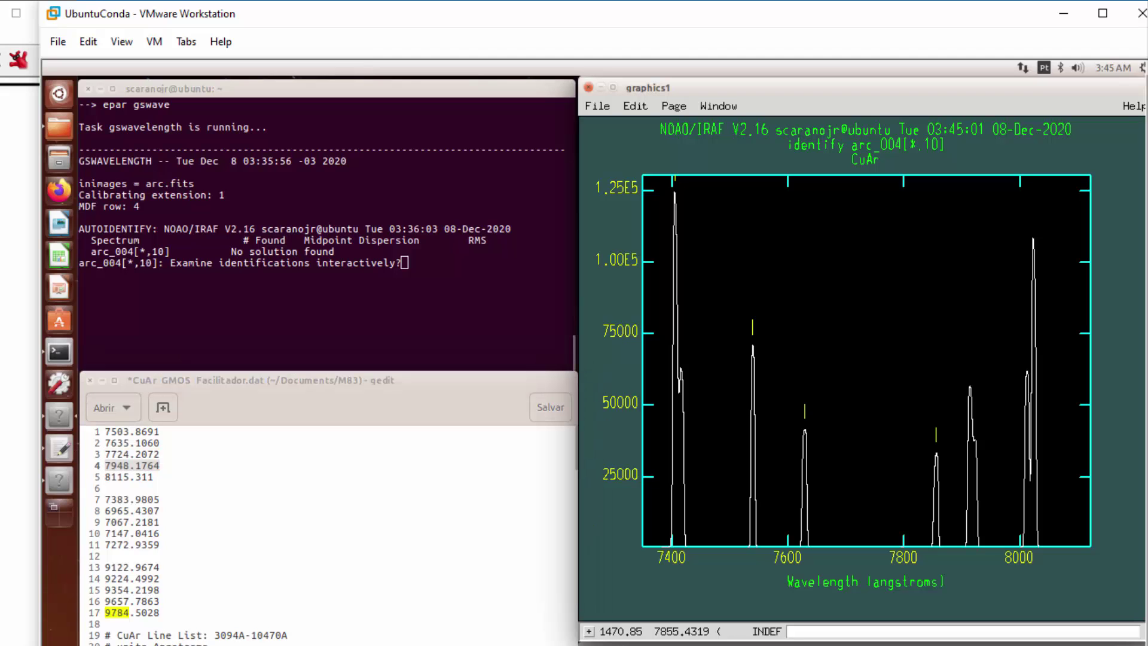
key("ctrl+v")
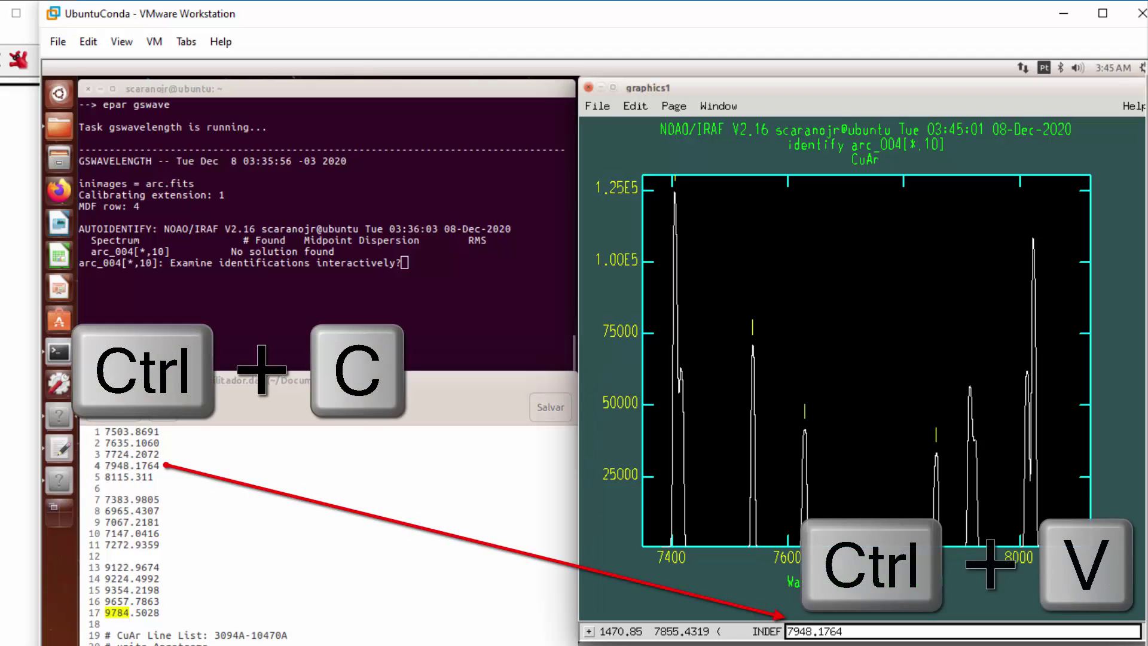
key("Return")
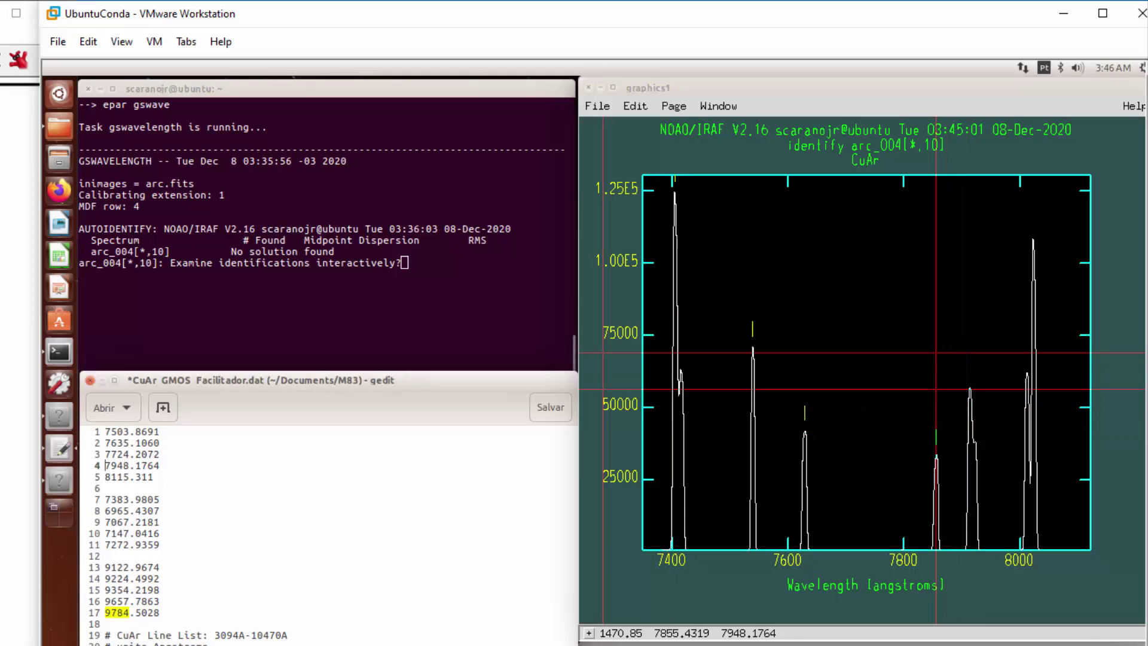
- Mark the tall peak near 8023 angstroms and assign it the wavelength 8115.311 copied from the line list
left_click_drag(155, 477, 105, 477)
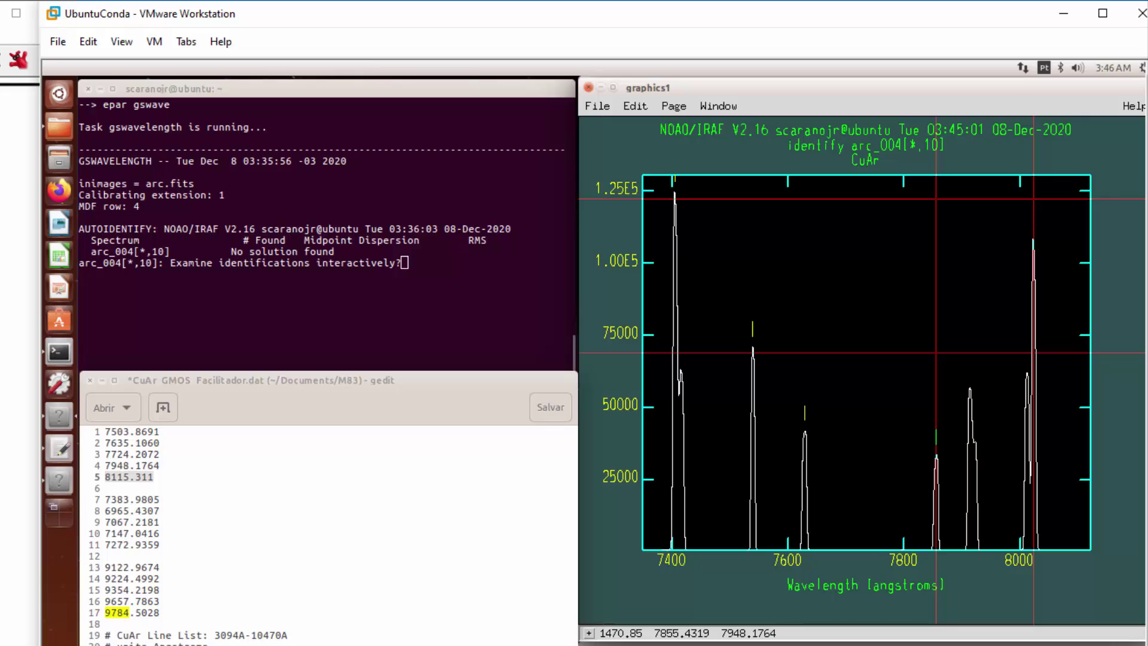
key("m")
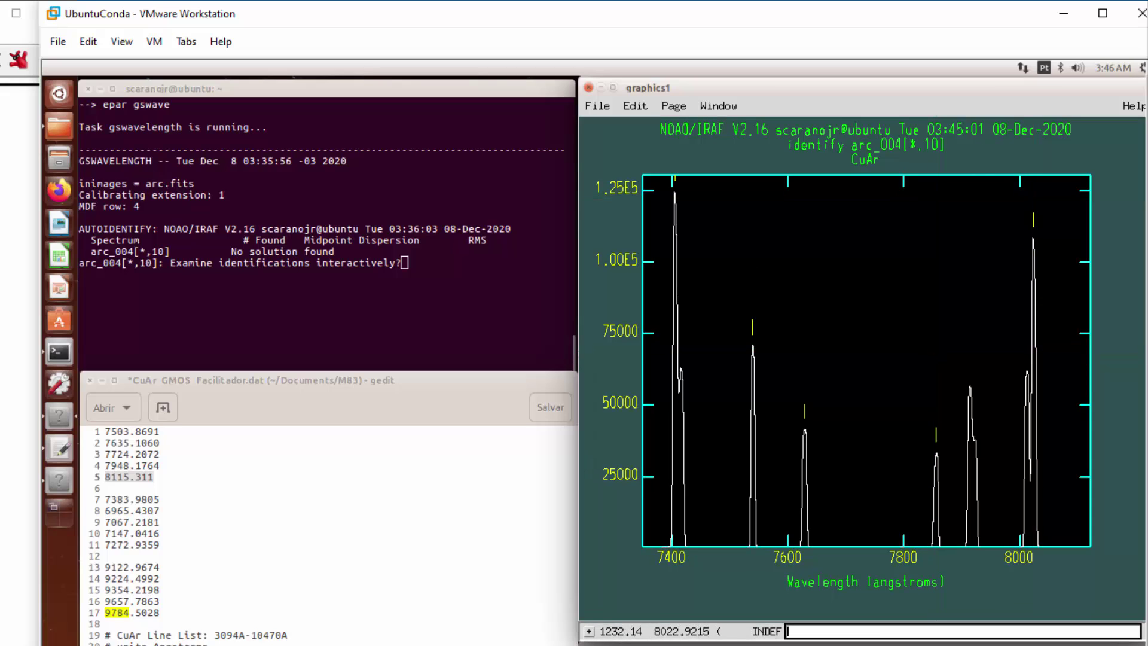
key("ctrl+v")
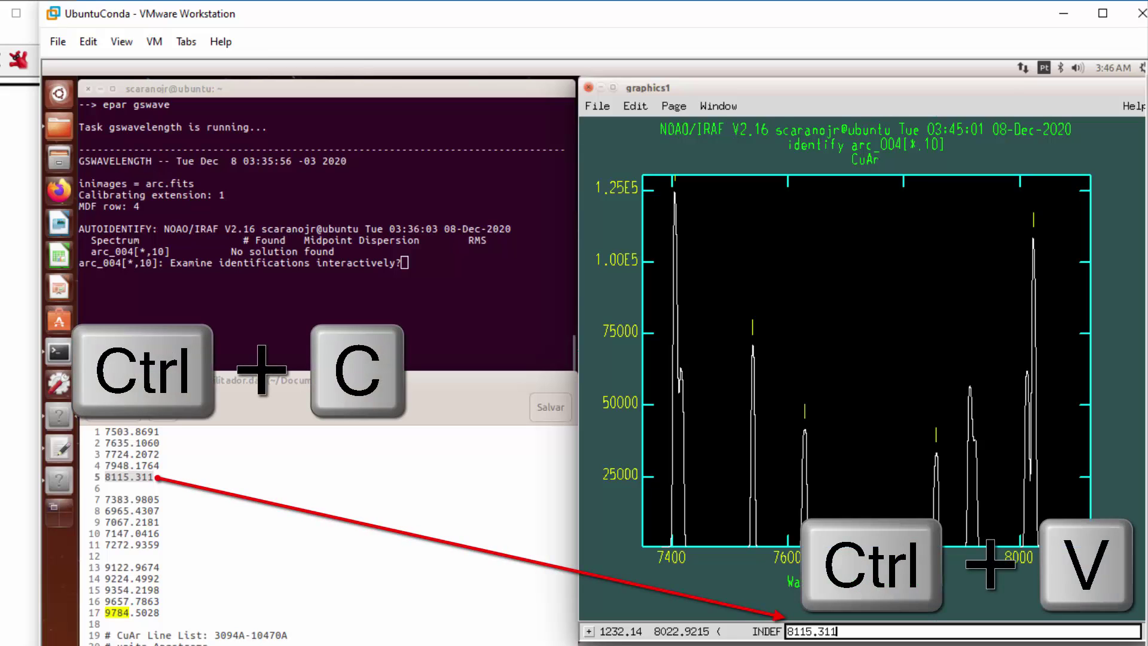
key("Return")
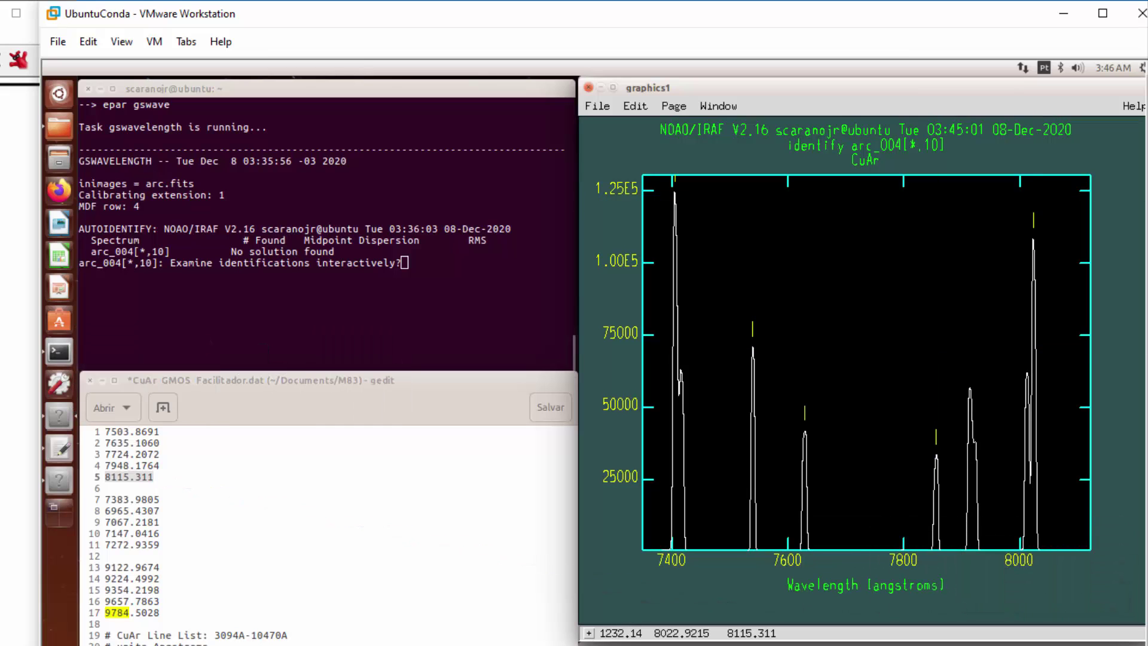
- Fit the dispersion function to the marked lines and return to the arc spectrum showing its full wavelength range
key("f")
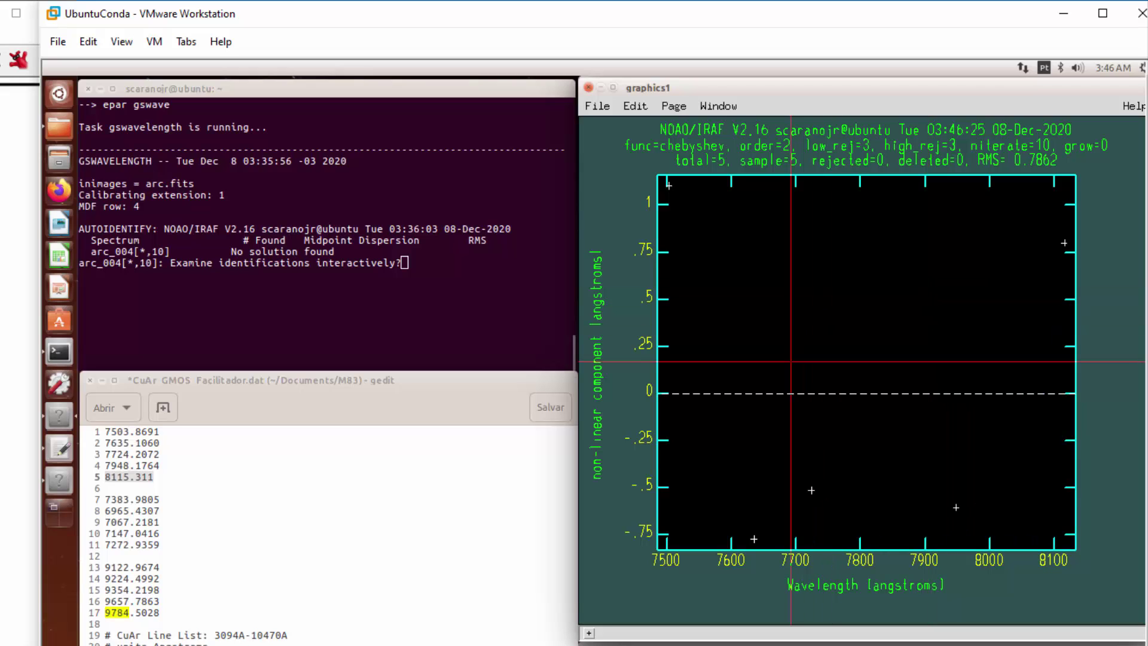
key("q")
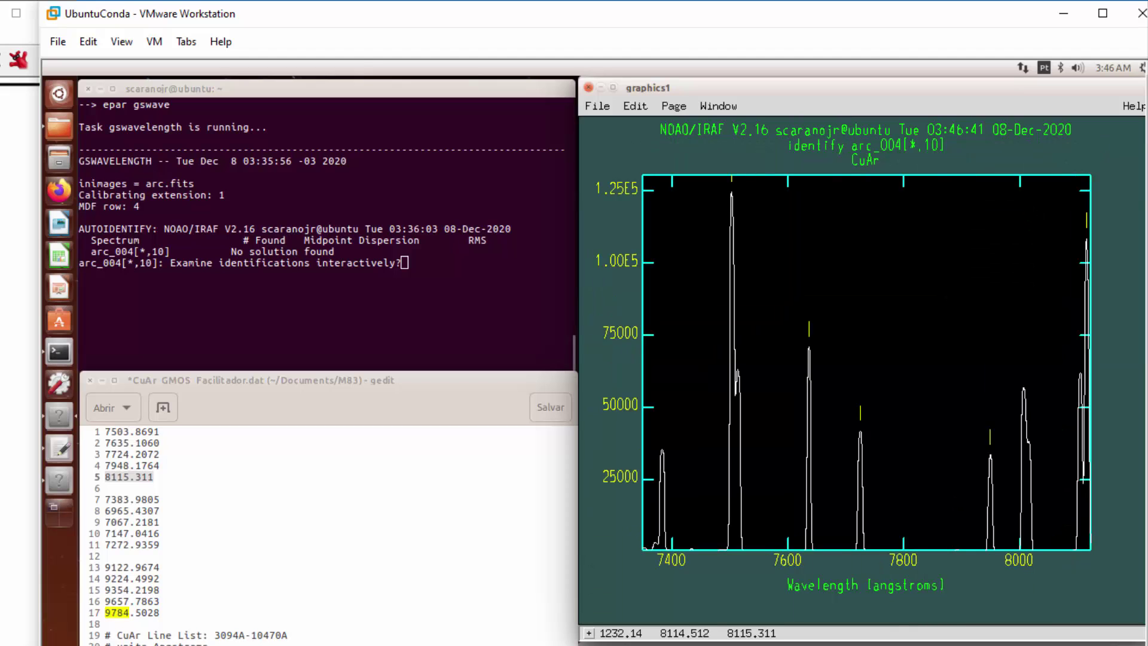
key("w")
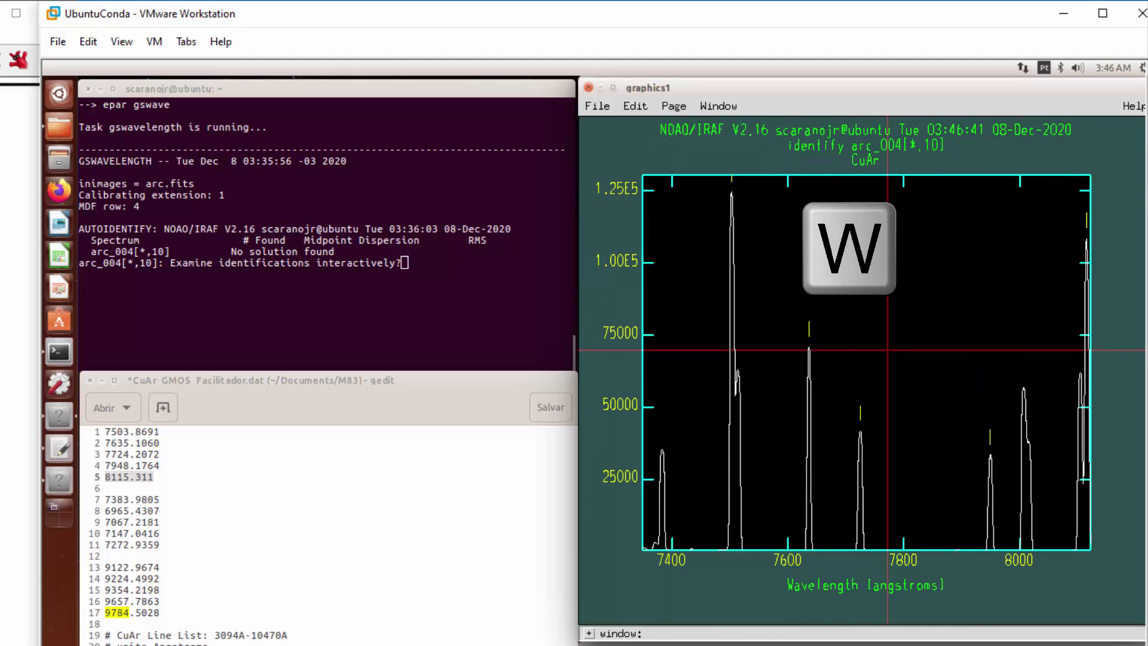
key("a")
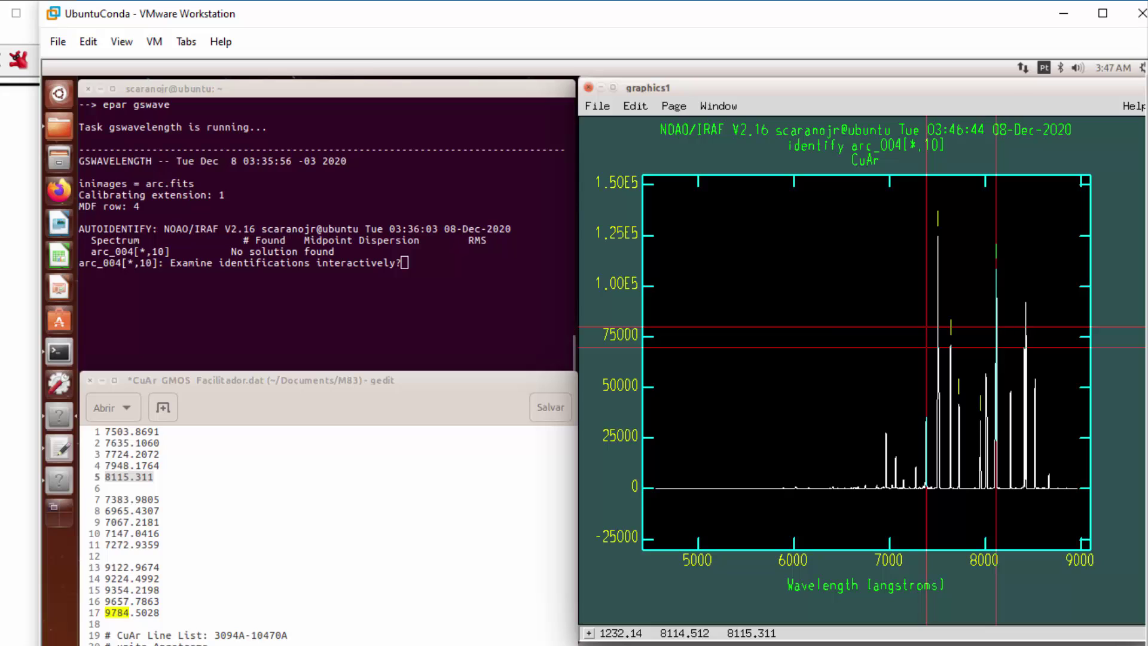
- Mark the peak near 7383 angstroms, check it against the line list, and accept the suggested wavelength 7383.9805
key("m")
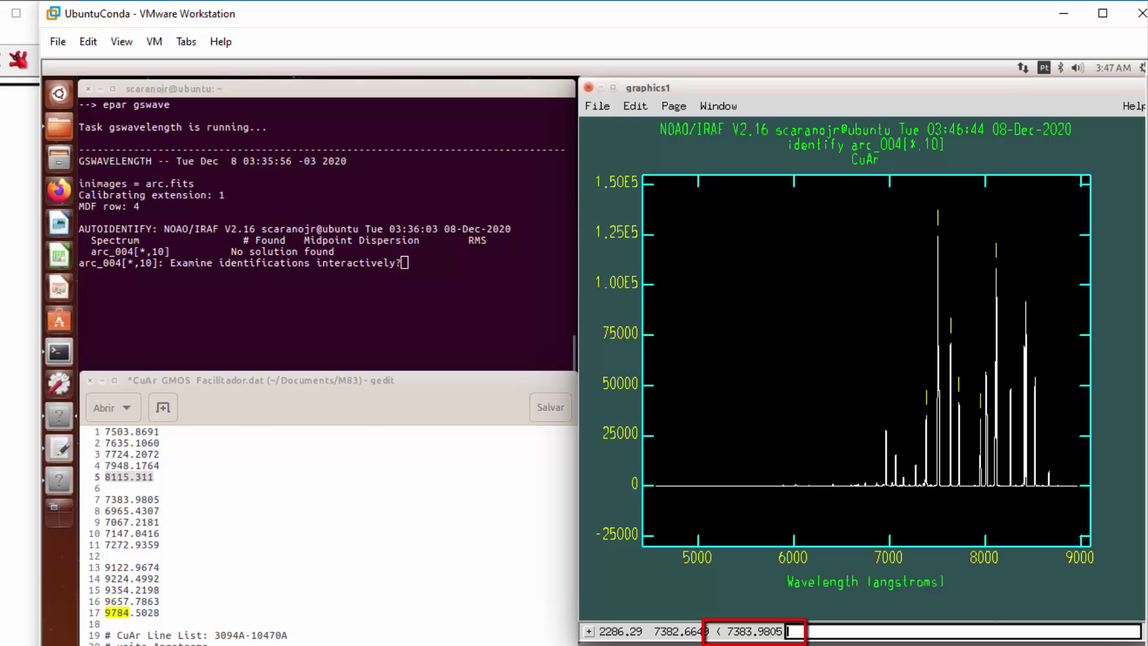
double_click(115, 500)
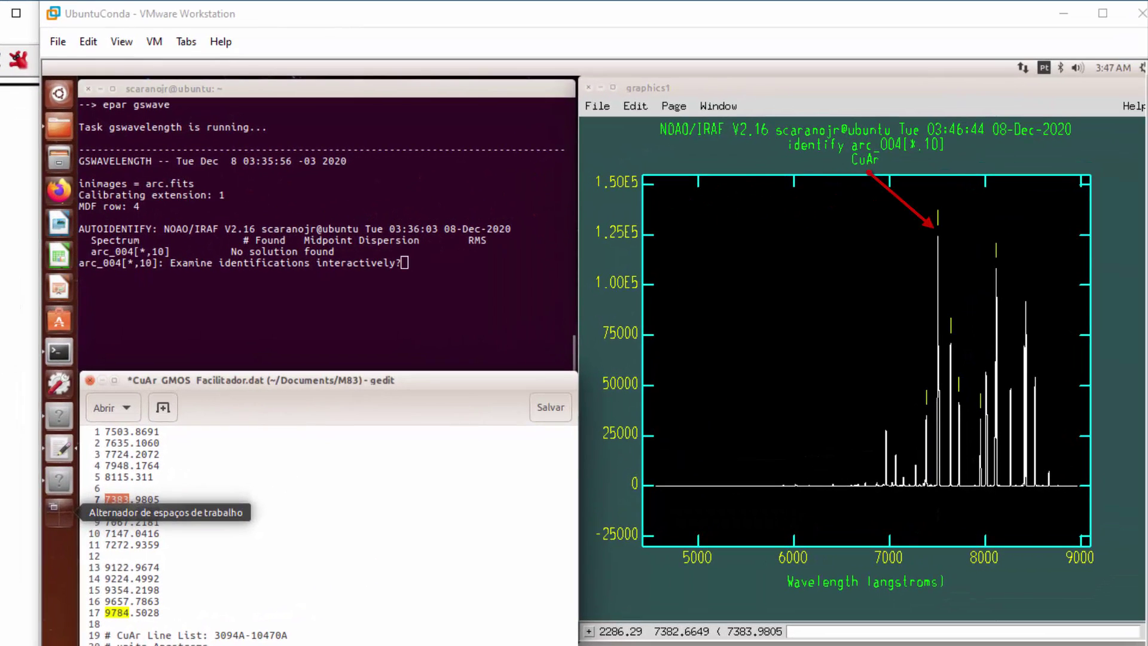
left_click(868, 514)
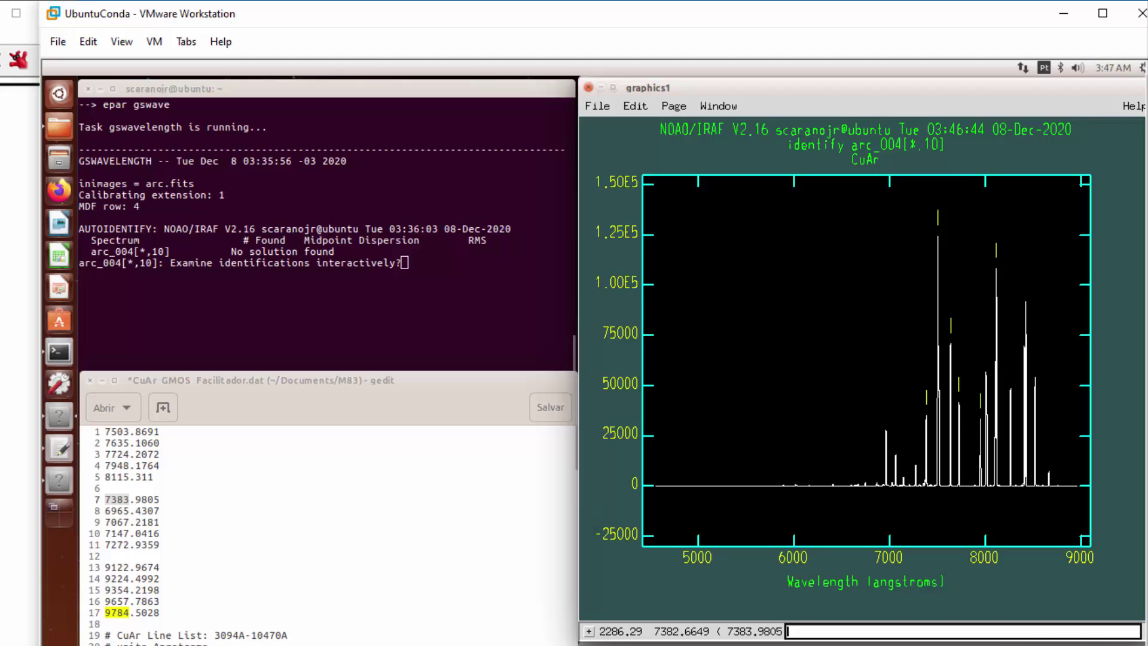
key("Return")
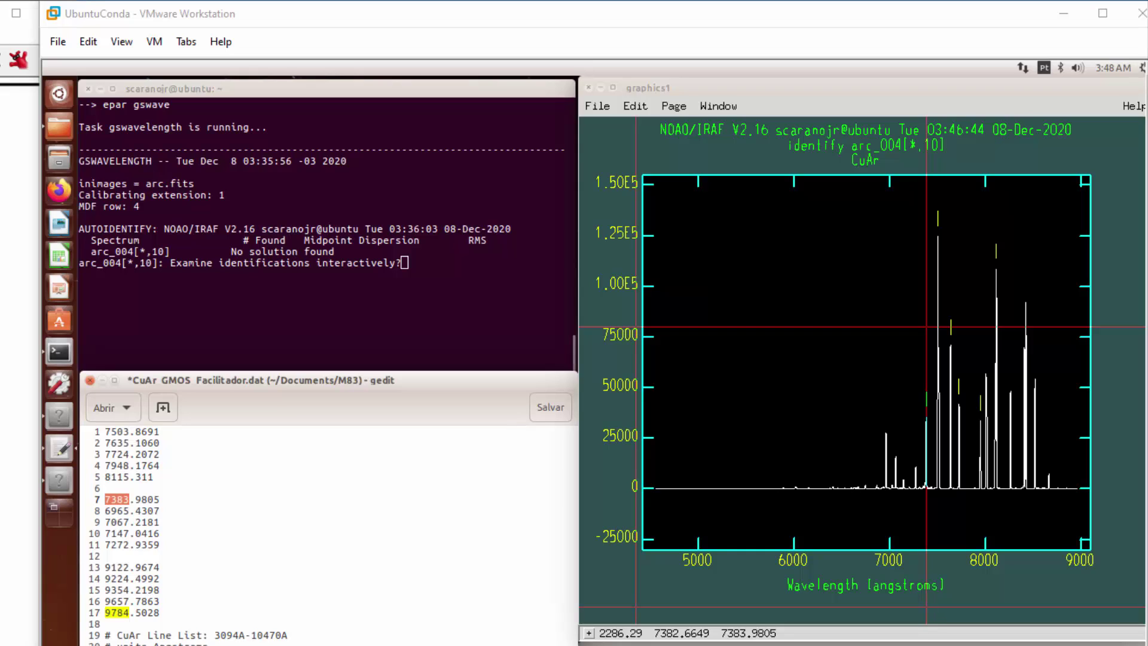
- Compare the arc peaks below 7503 angstroms with the CuArR400_780 reference chart and the second group of wavelengths in the line list
left_click(658, 369)
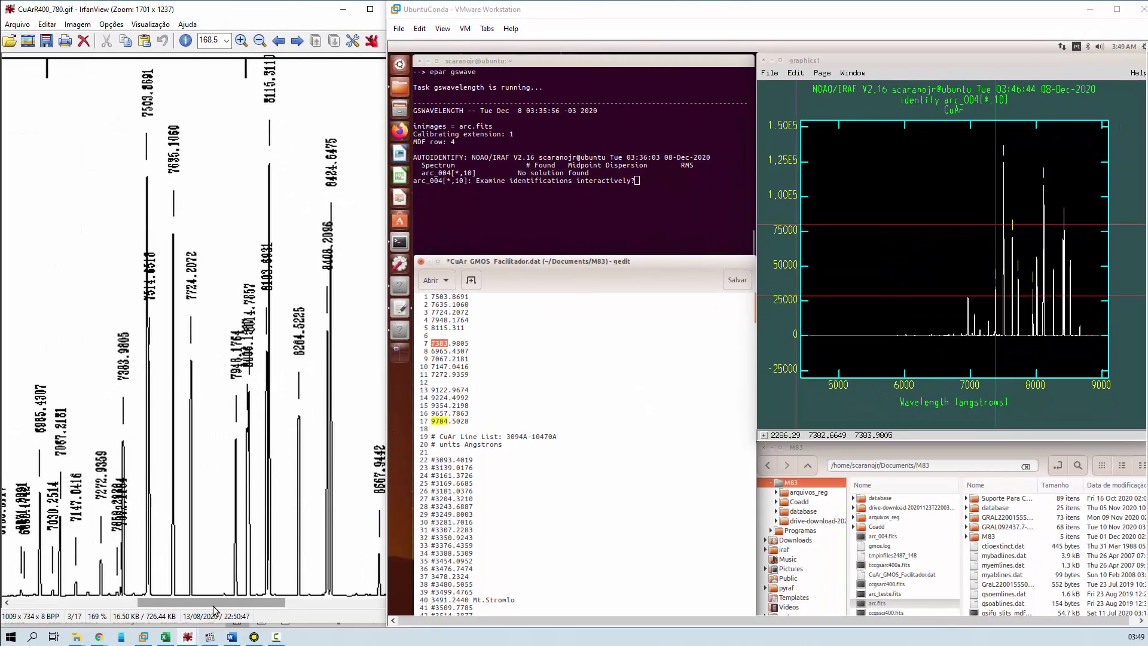
left_click(215, 610)
left_click_drag(215, 605, 142, 602)
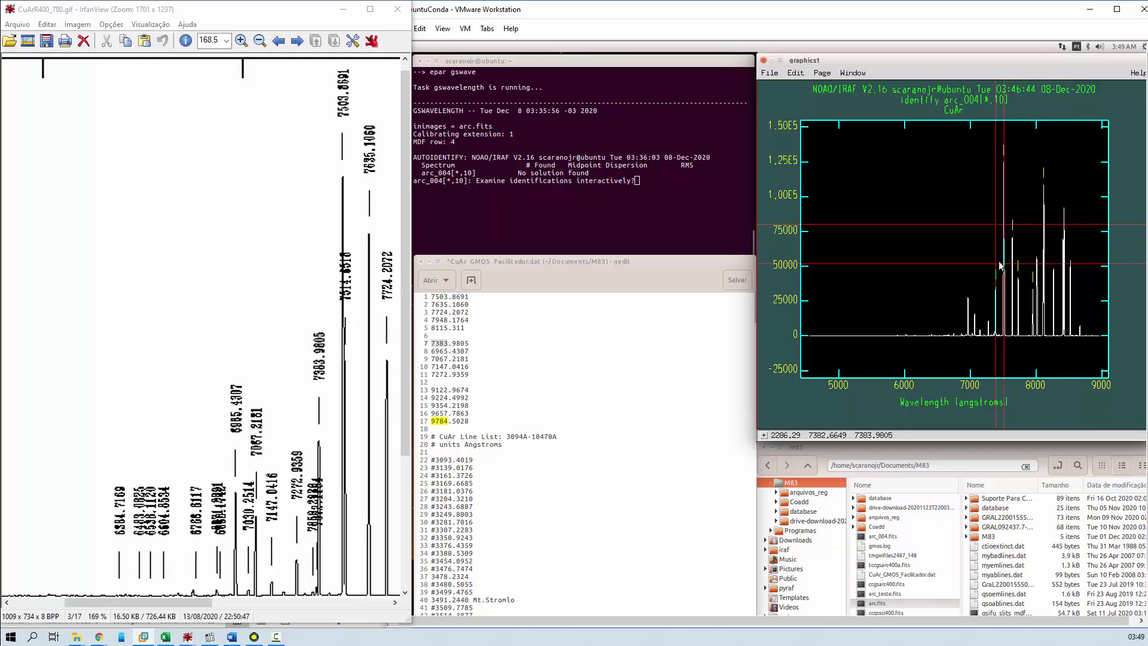
left_click(371, 402)
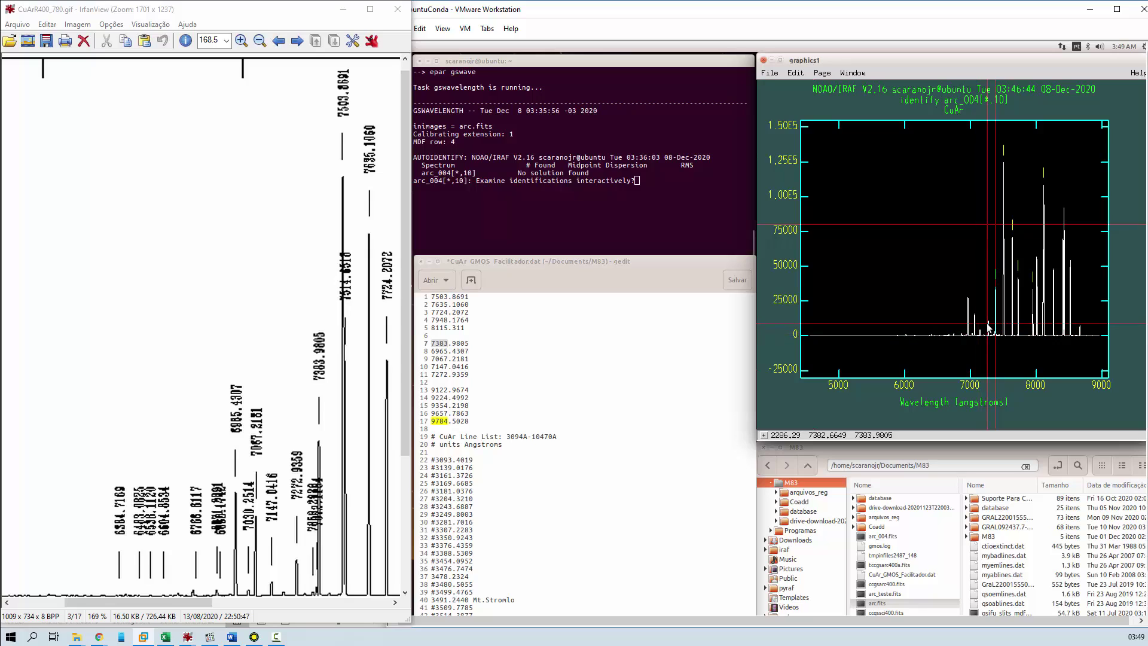
left_click(306, 550)
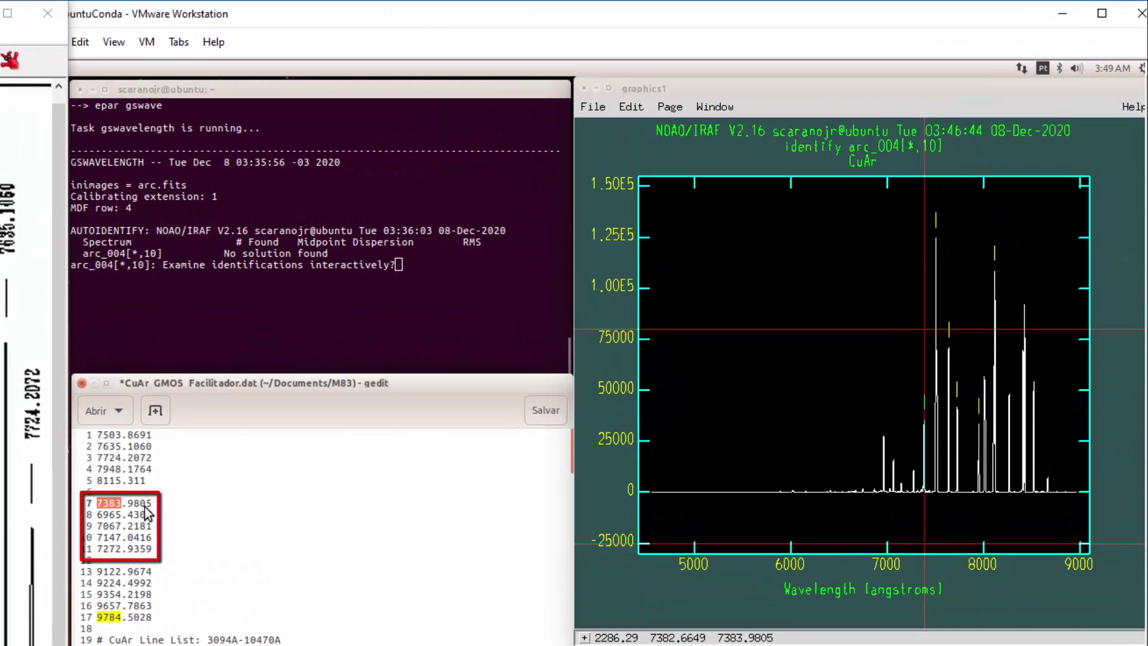
left_click(113, 526)
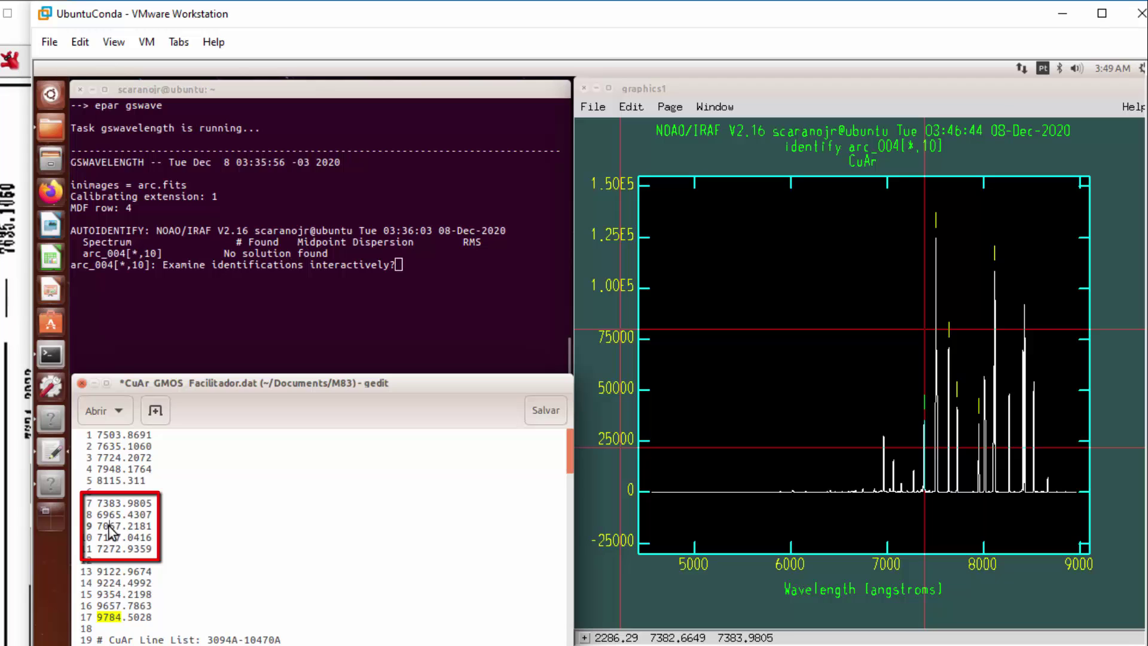
left_click_drag(109, 548, 114, 548)
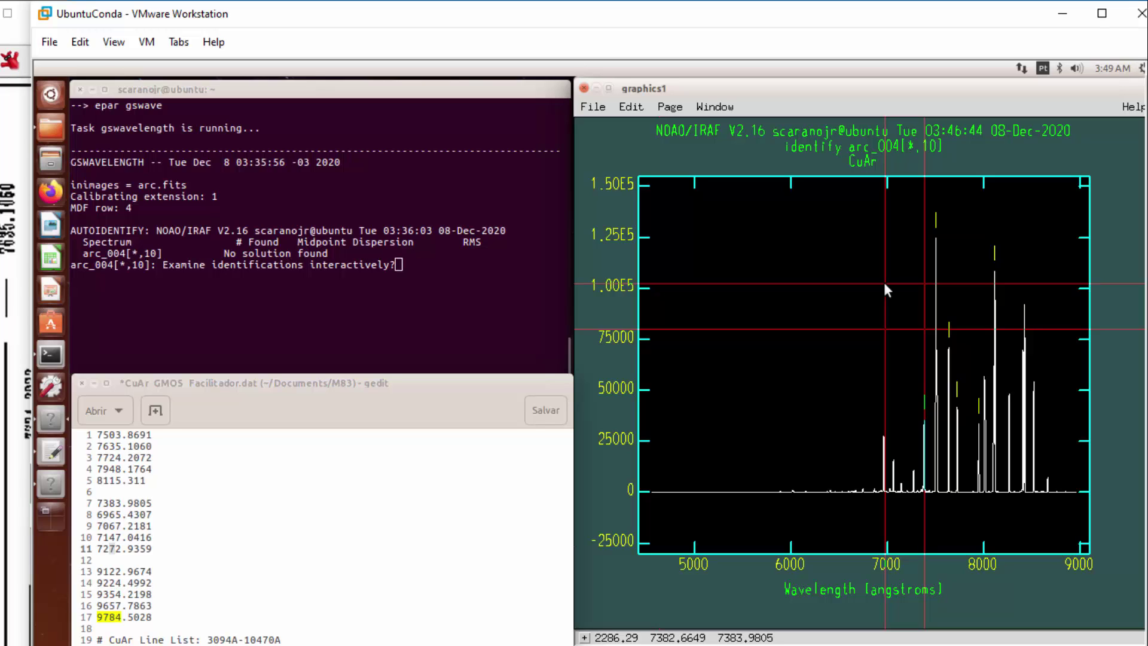
- Mark the peak near 6961 angstroms, check it against the line list, and accept the suggested wavelength 6965.4307
key("m")
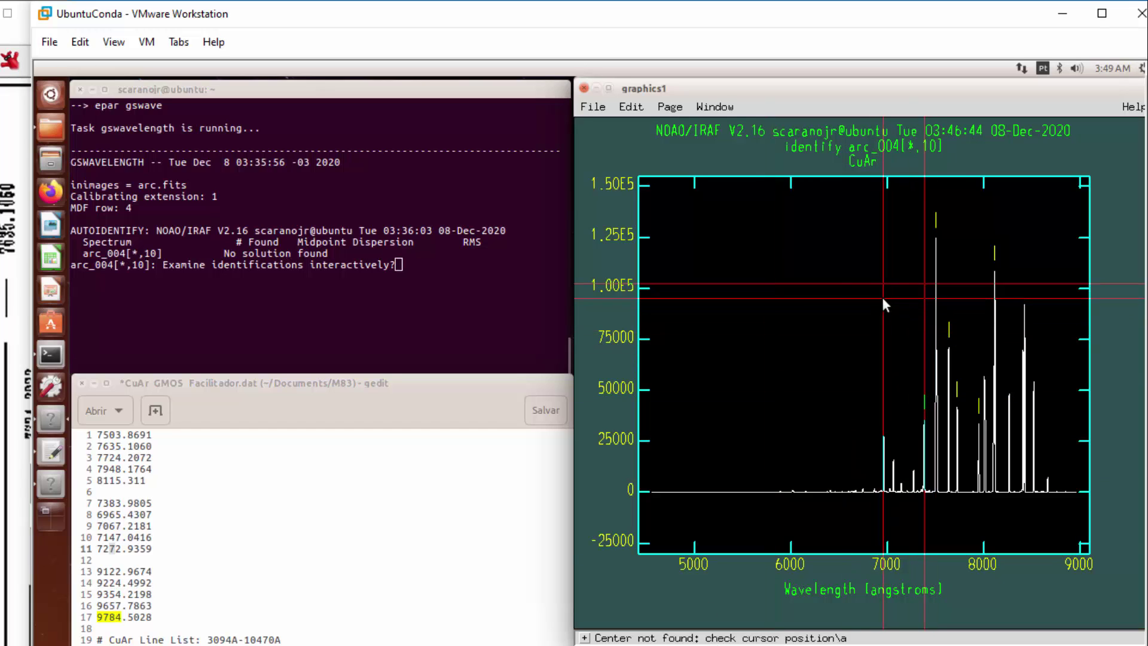
key("m")
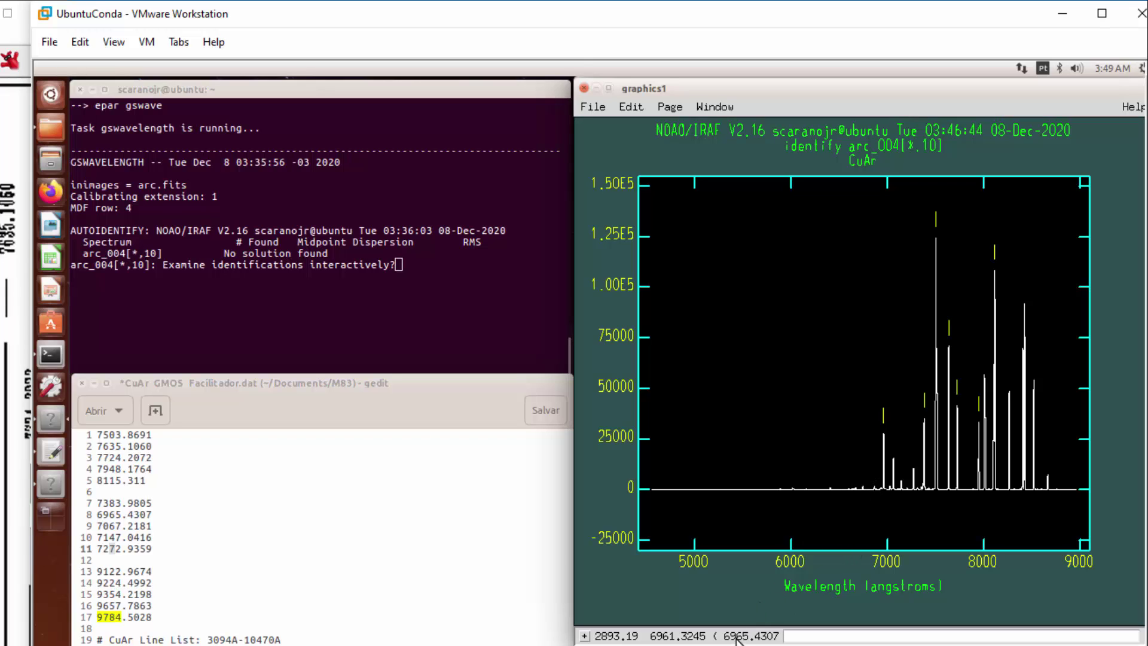
double_click(118, 516)
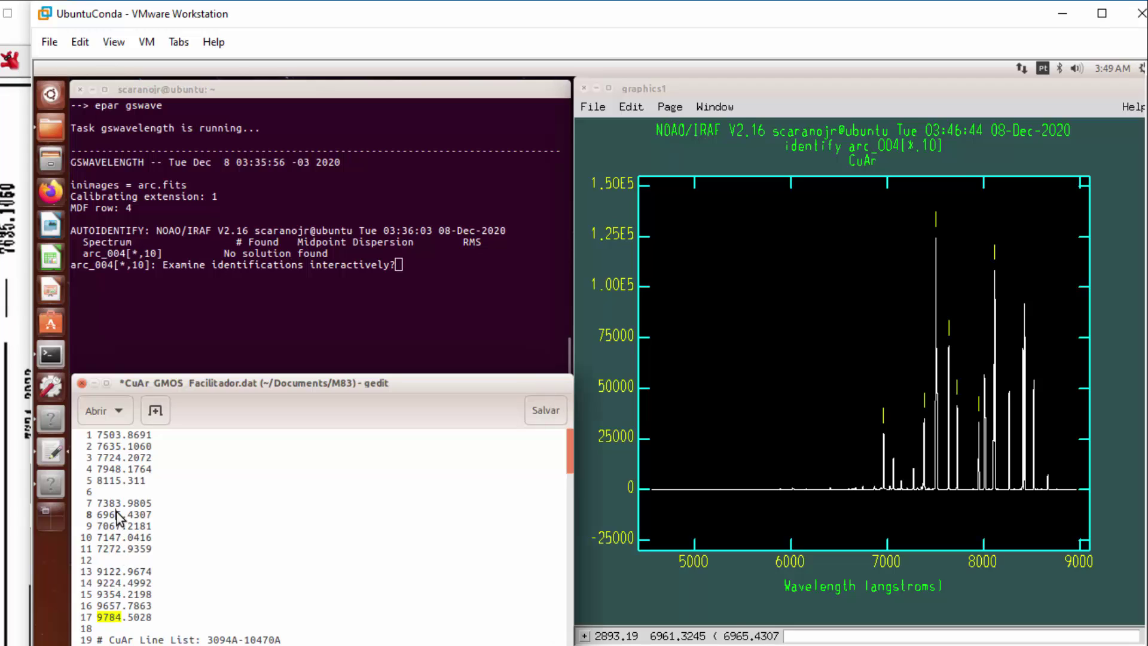
triple_click(117, 514)
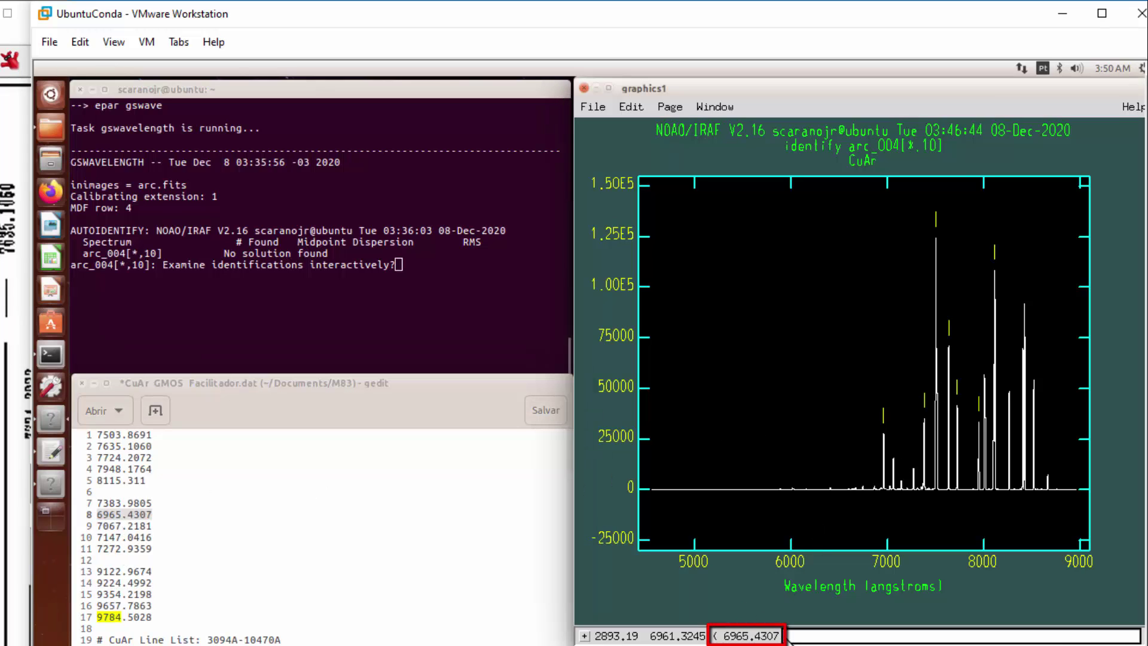
key("Return")
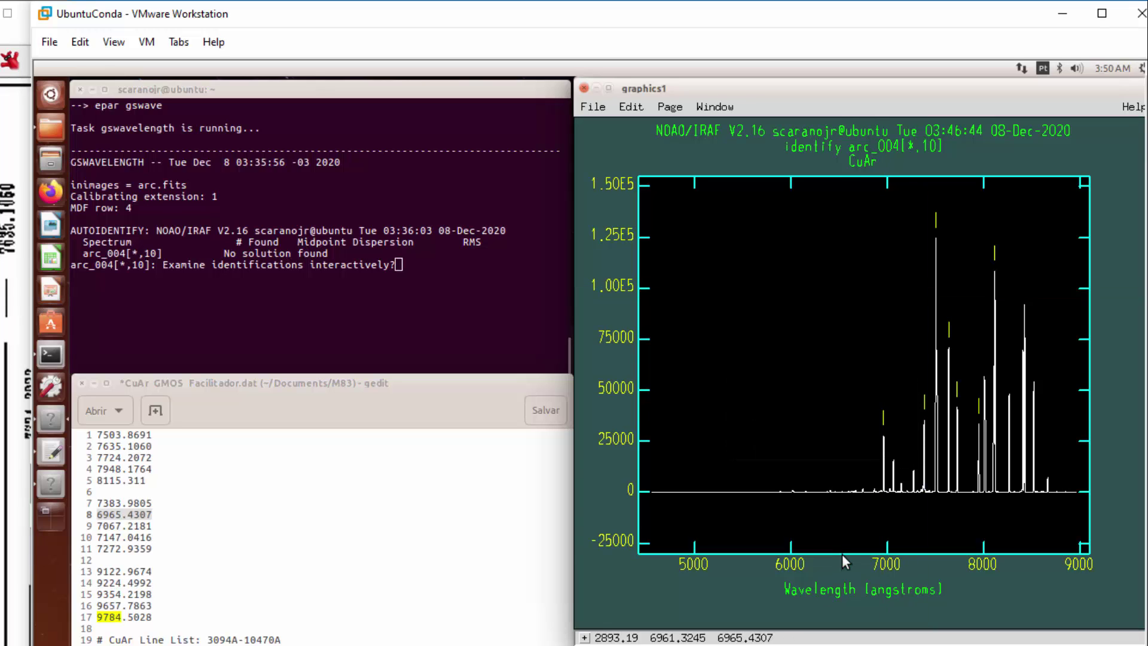
- Fit the marked lines, raise the Chebyshev order to 3, refit, and return to the arc spectrum
key("f")
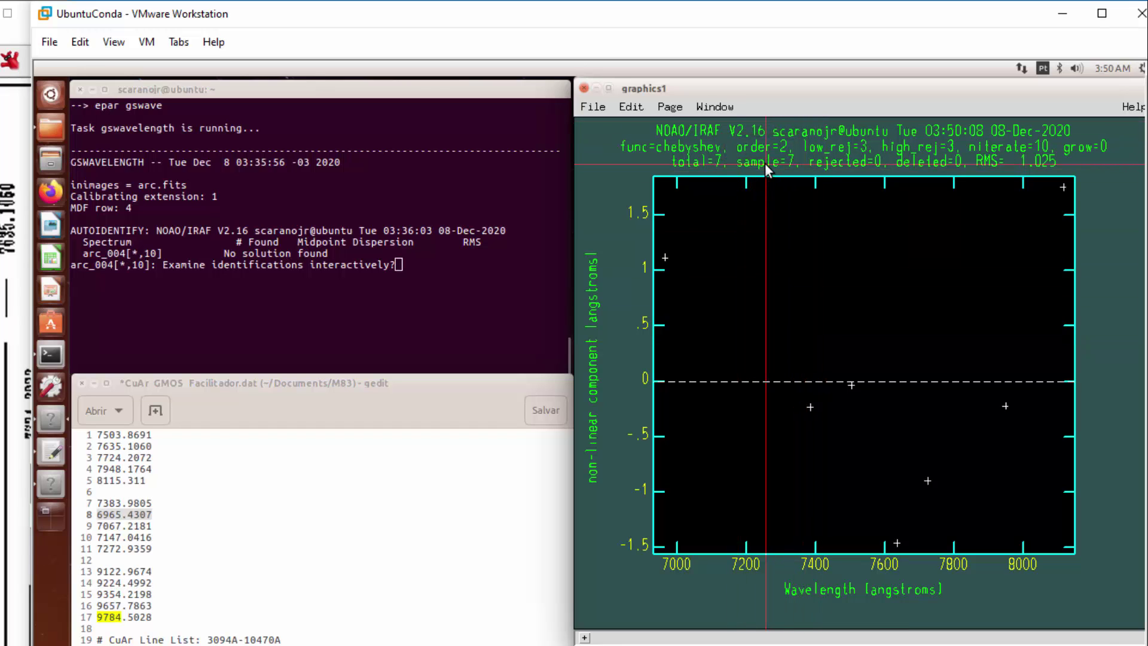
key("shift+semicolon")
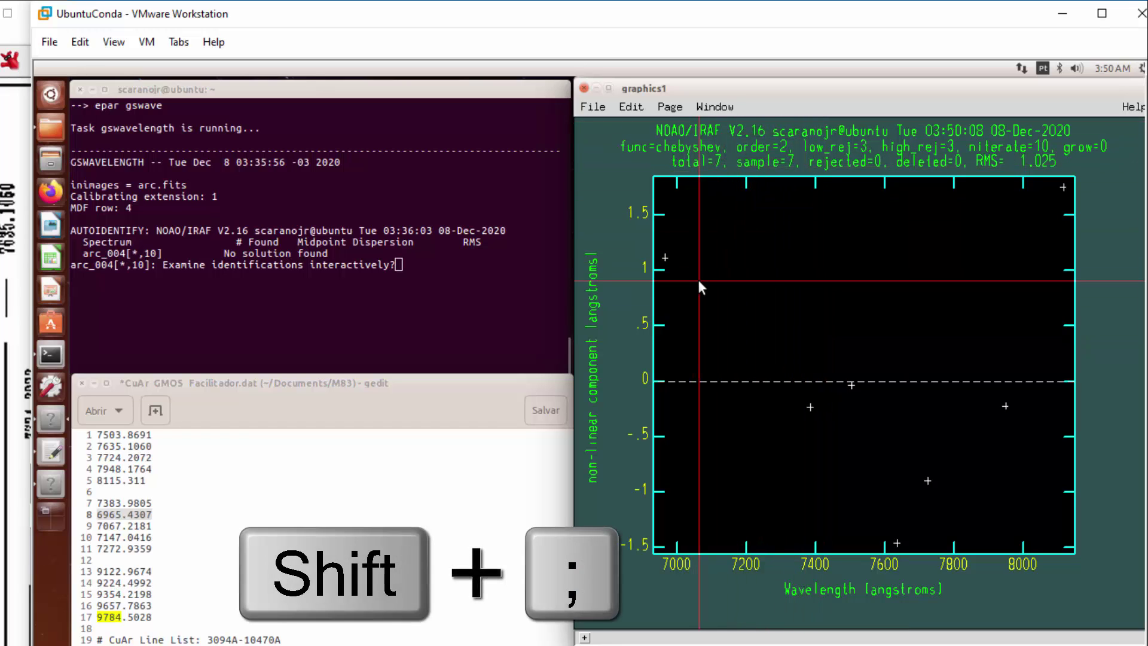
type("o 3")
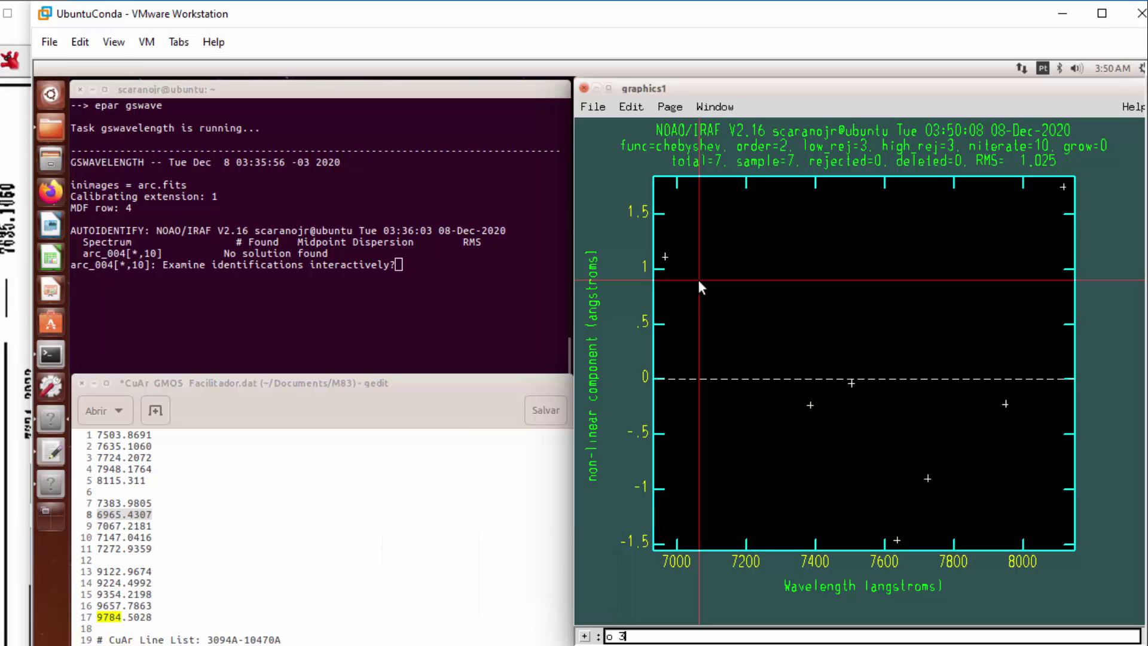
key("Return")
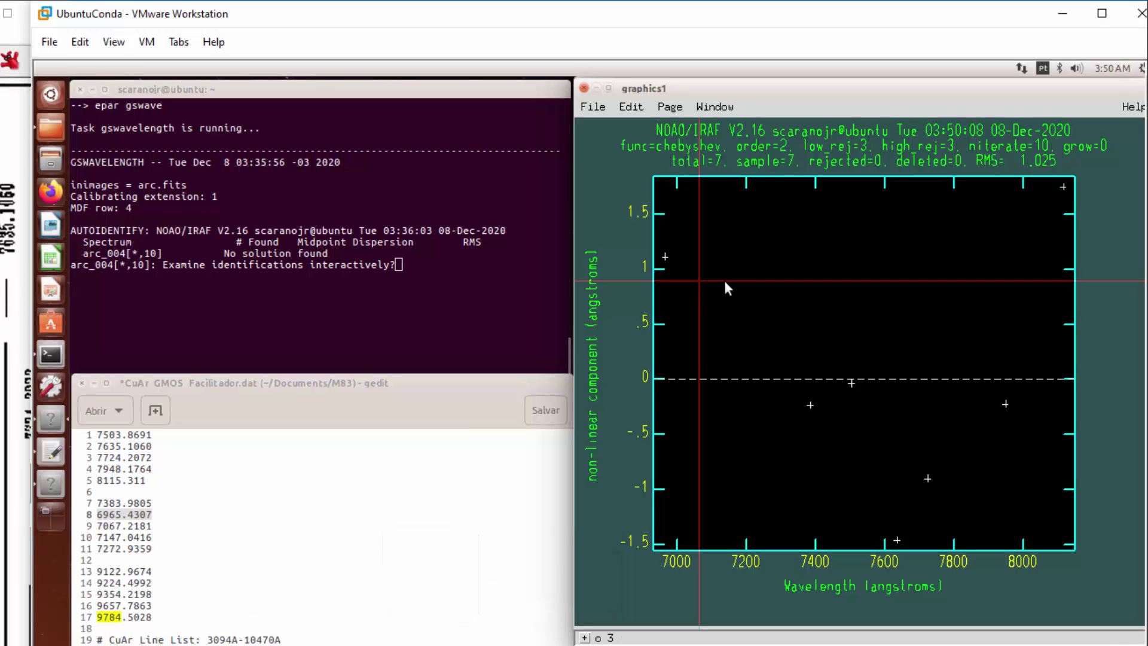
key("f")
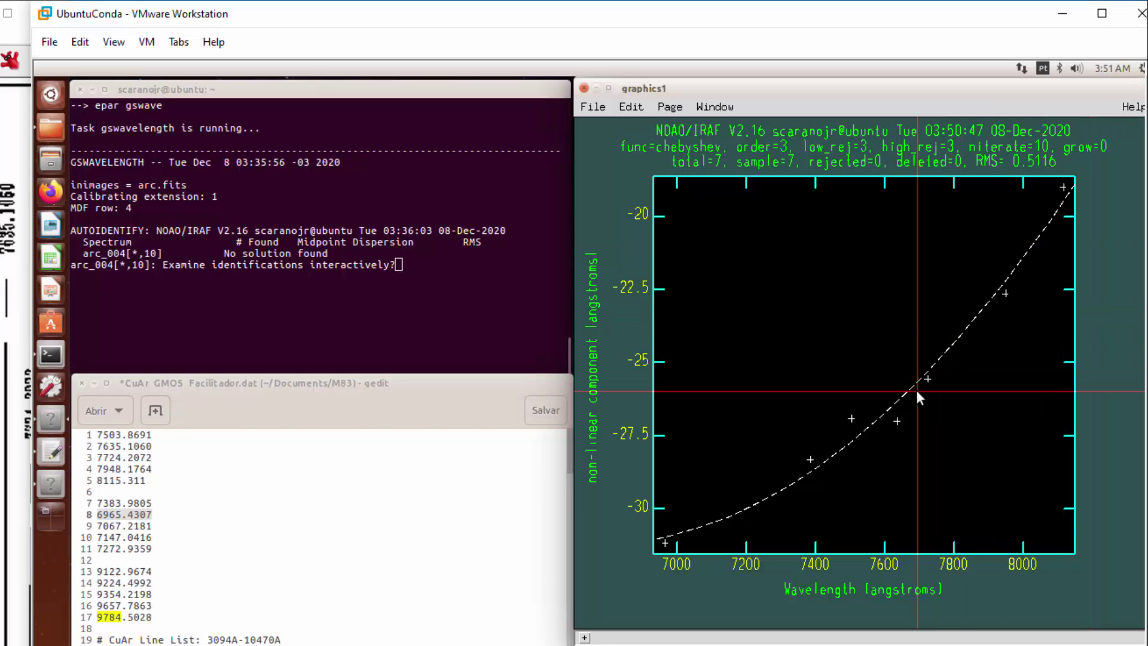
key("q")
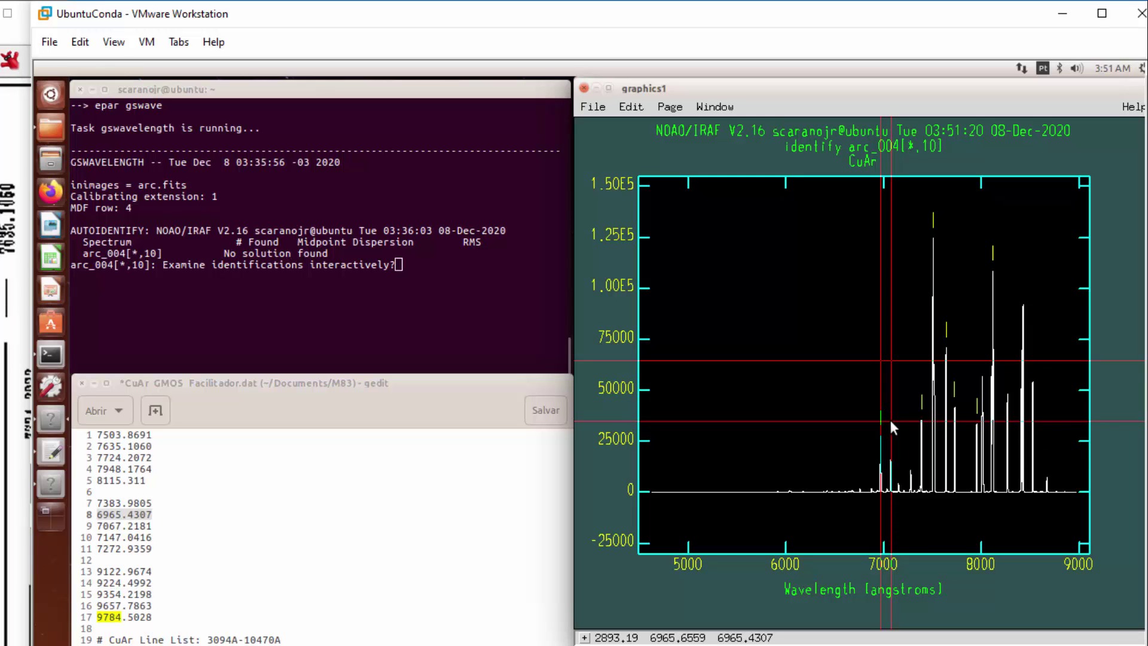
- Mark the peak near 7067 angstroms, check it against the line list, and accept the suggested wavelength 7067.2181
key("m")
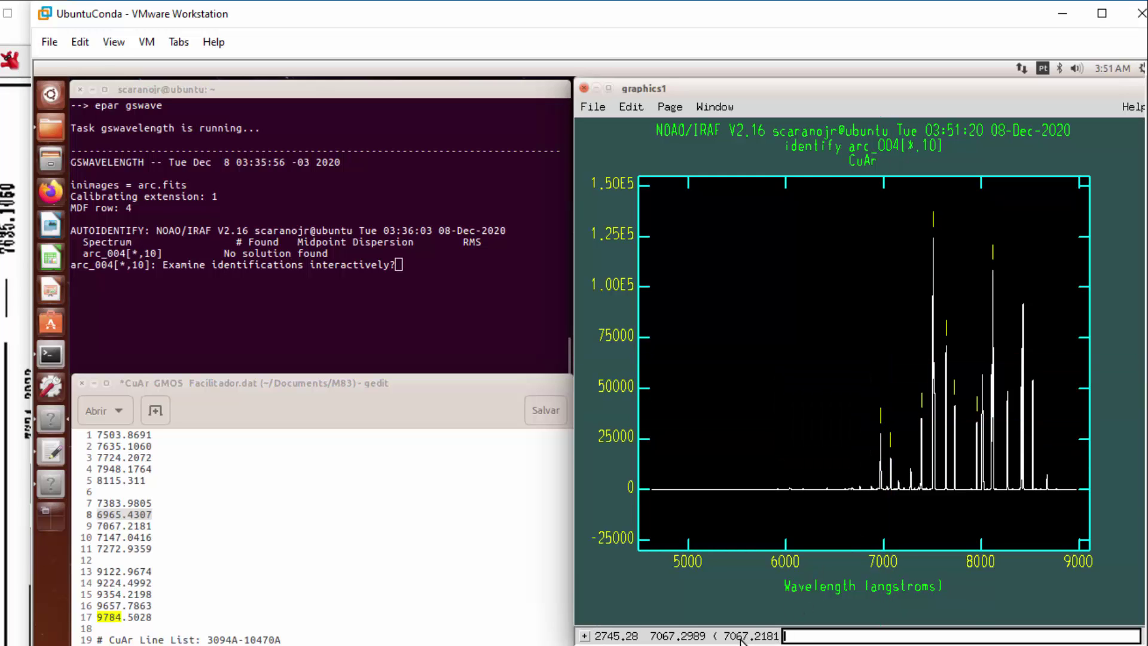
left_click(436, 554)
left_click(110, 526)
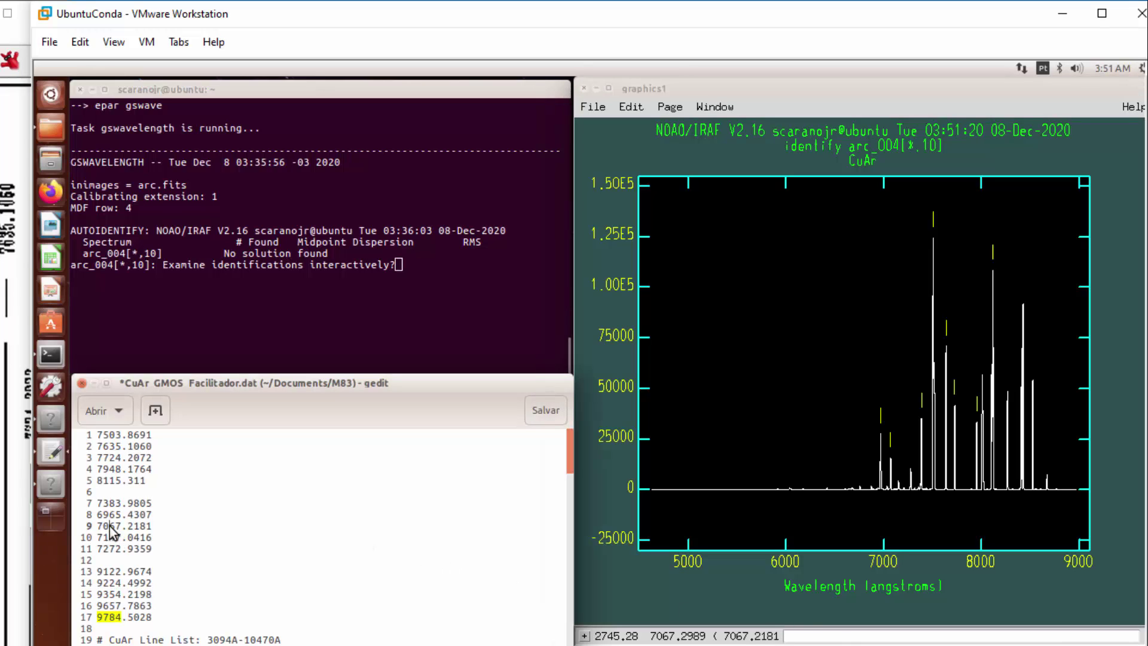
left_click(829, 407)
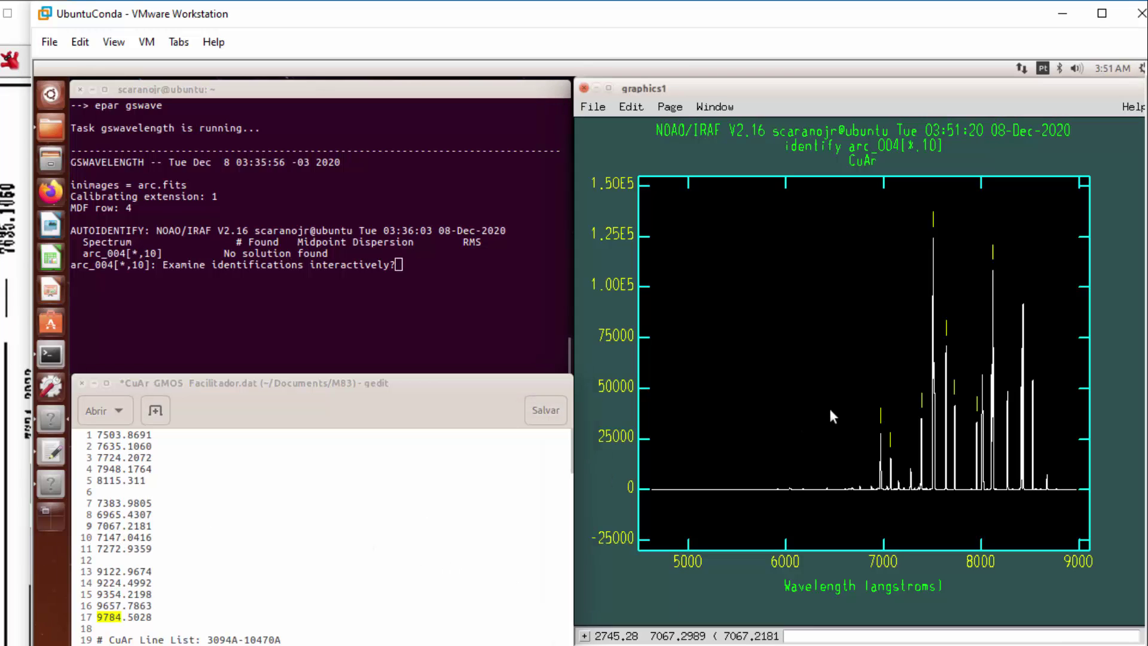
left_click(797, 640)
key("Return")
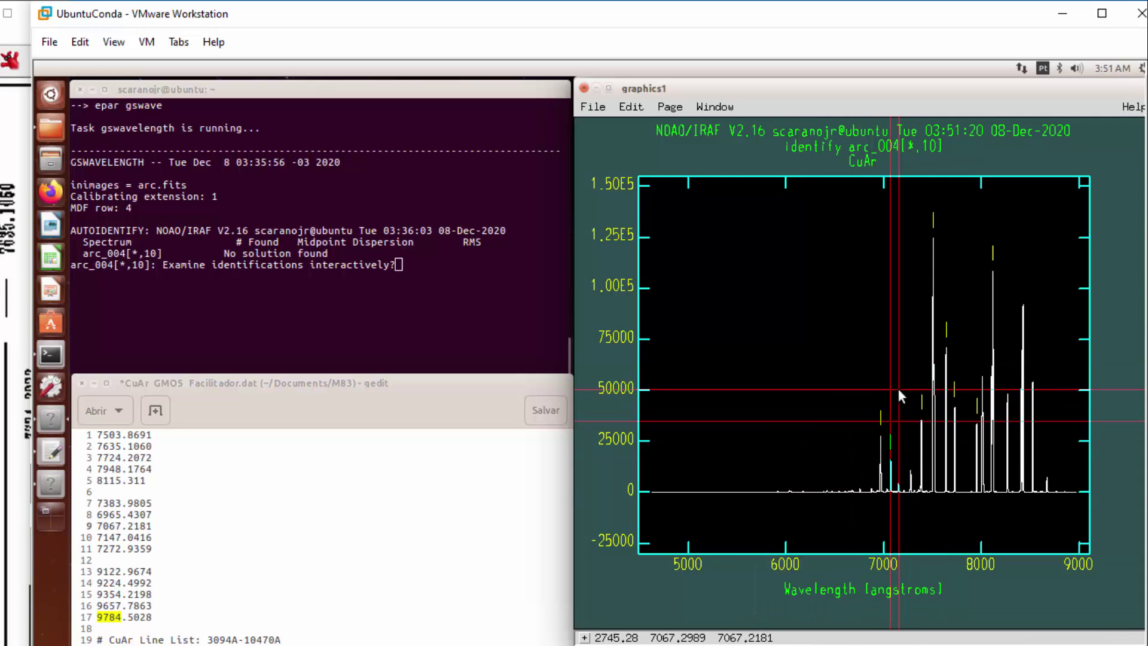
- Mark the peaks near 7147 and 7273 angstroms and accept the suggested wavelengths 7147.0416 and 7272.9359
key("m")
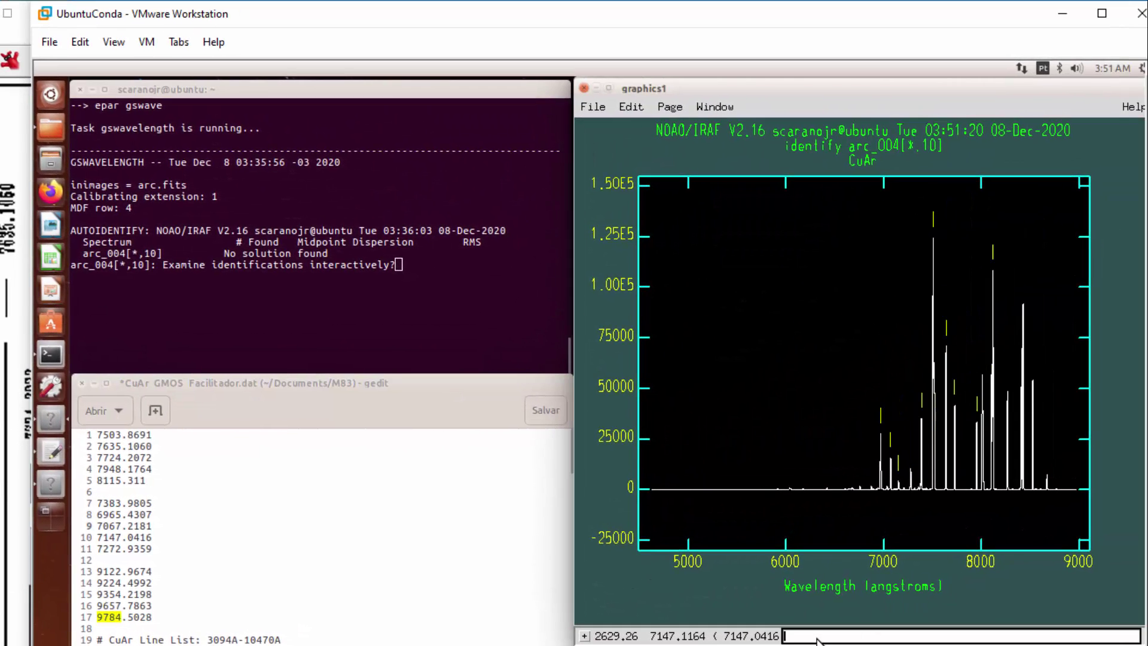
key("Return")
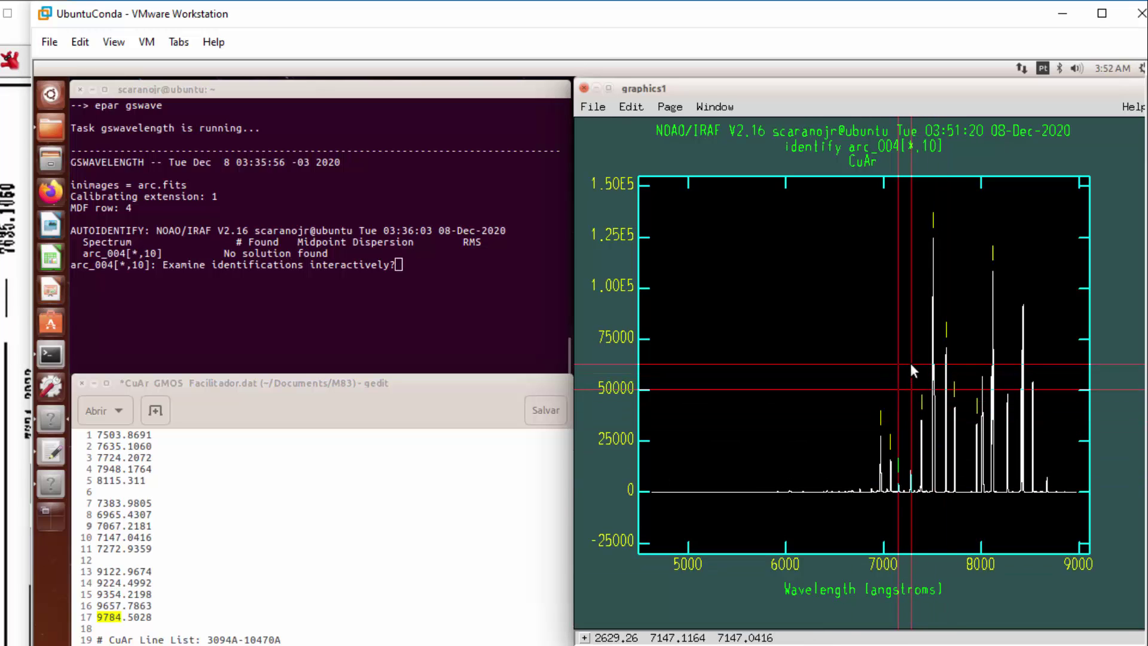
key("m")
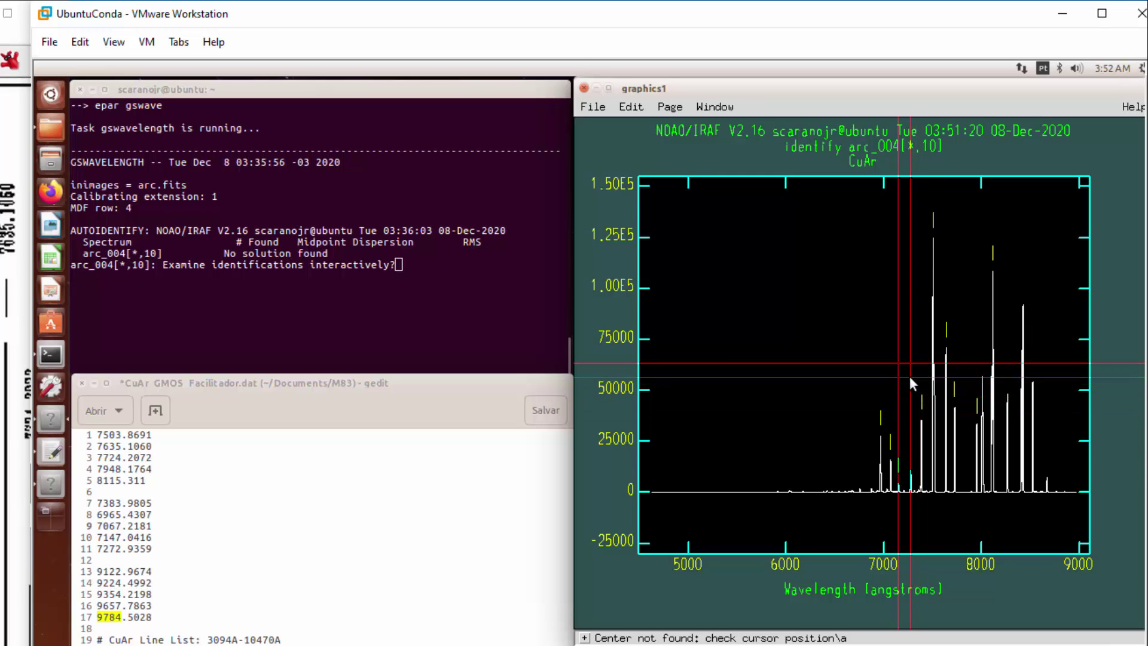
key("m")
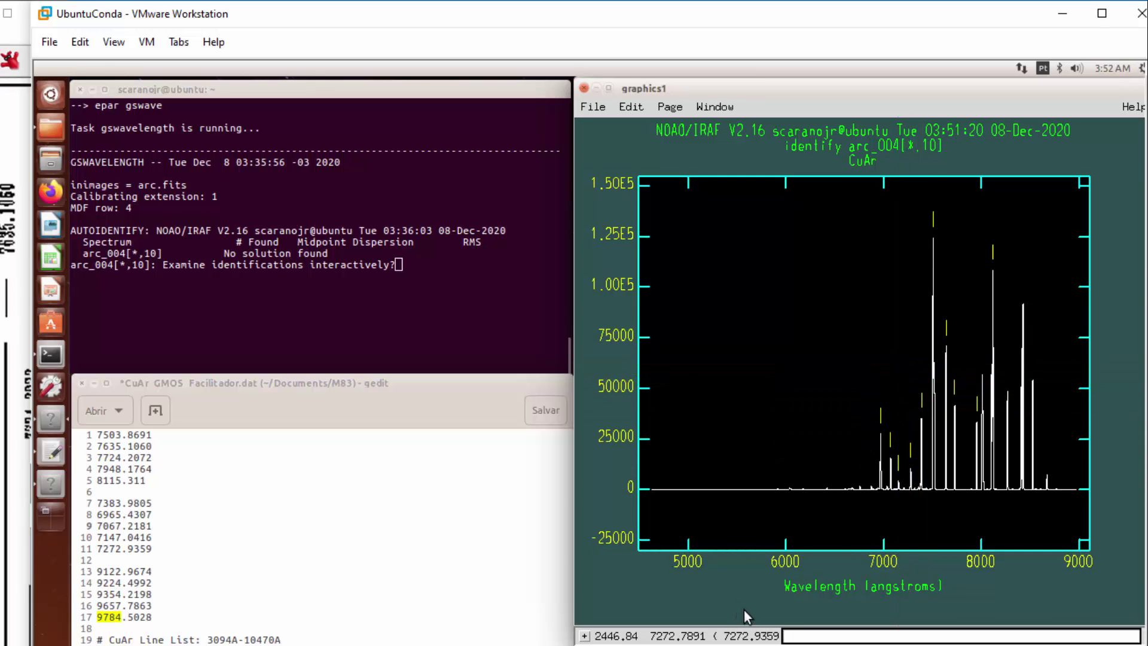
left_click(109, 527)
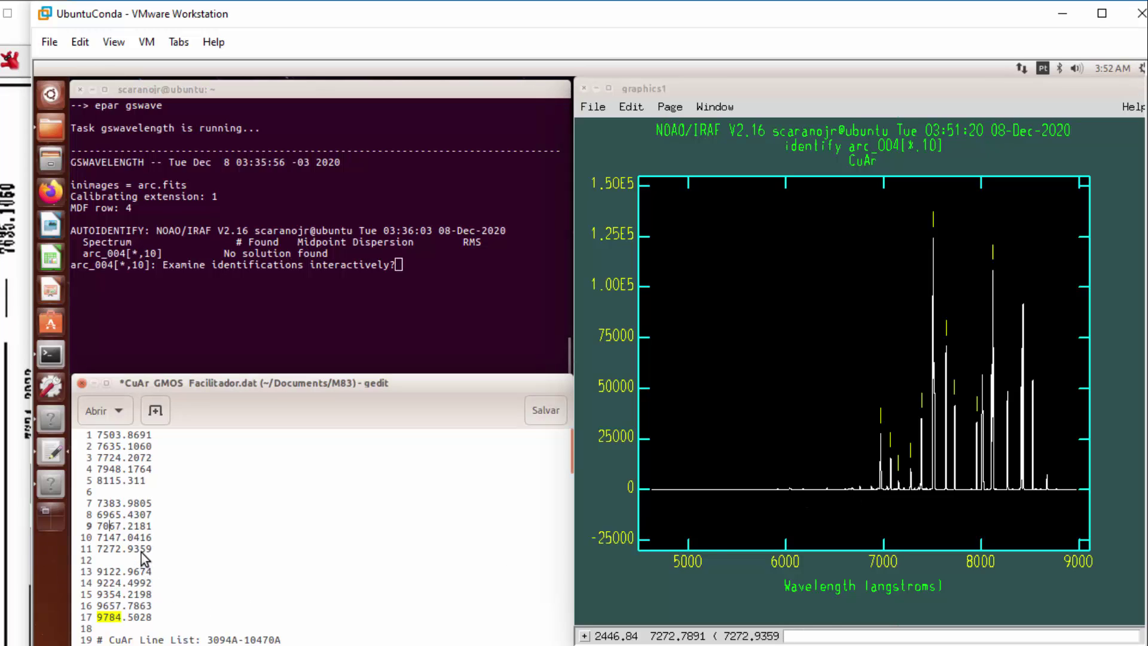
left_click(821, 634)
key("Return")
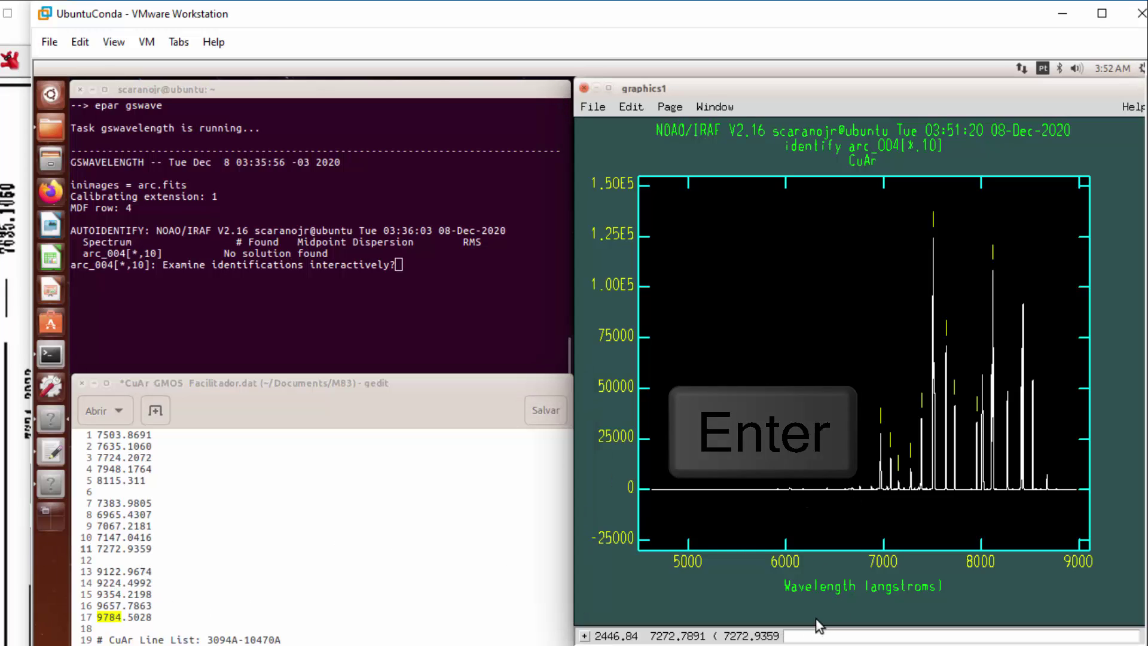
left_click(799, 630)
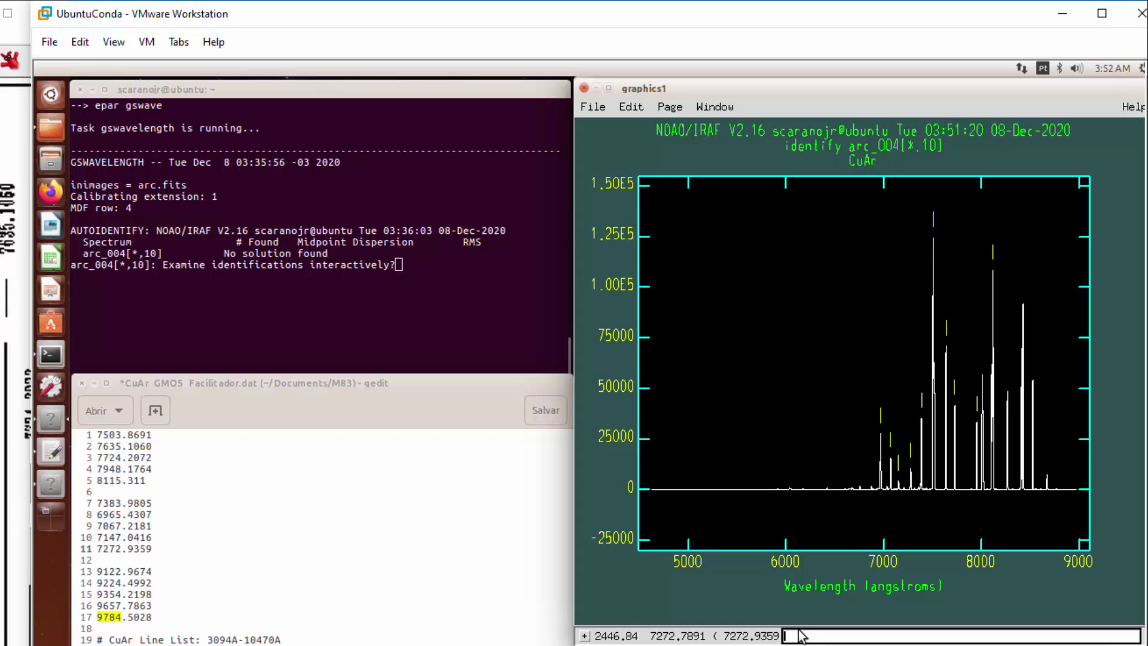
key("Return")
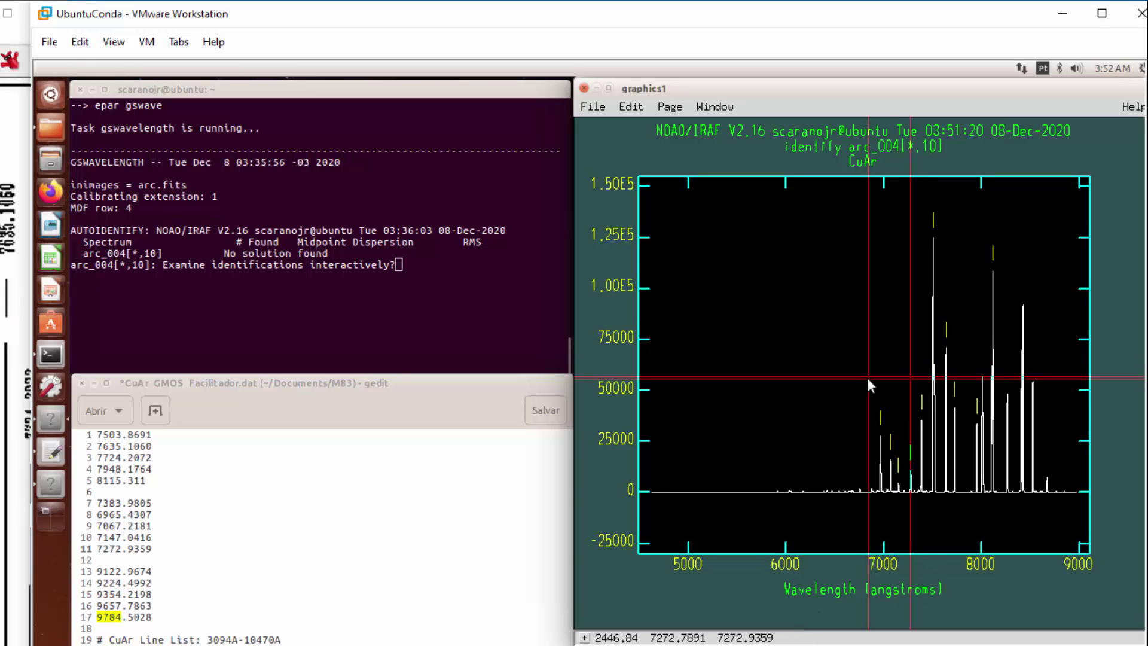
- Refit the dispersion function with the newly marked lines and return to the arc spectrum
key("f")
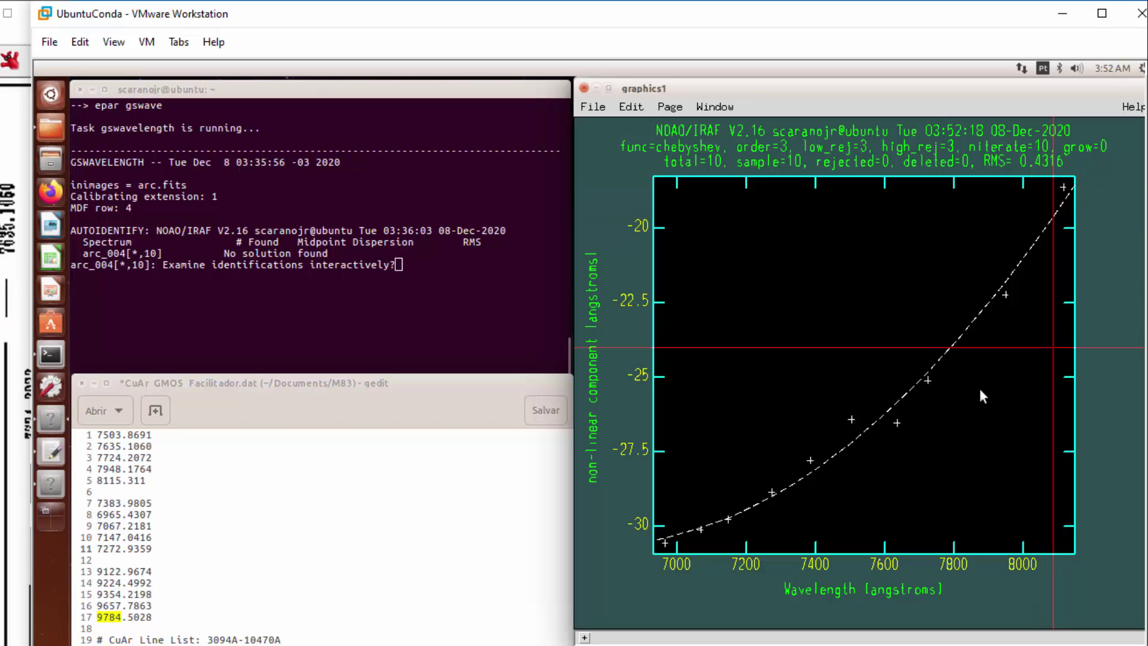
key("q")
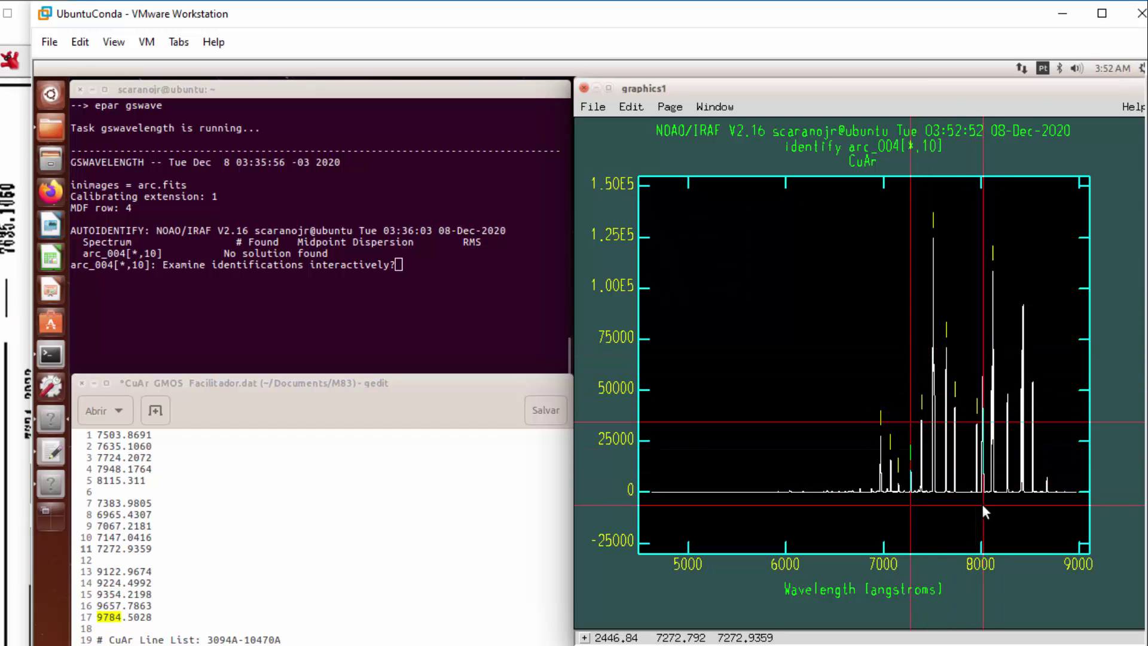
- Compare the arc peaks between about 8000 and 8750 angstroms with the same region of the CuArR400_780 reference chart
key("w")
key("e")
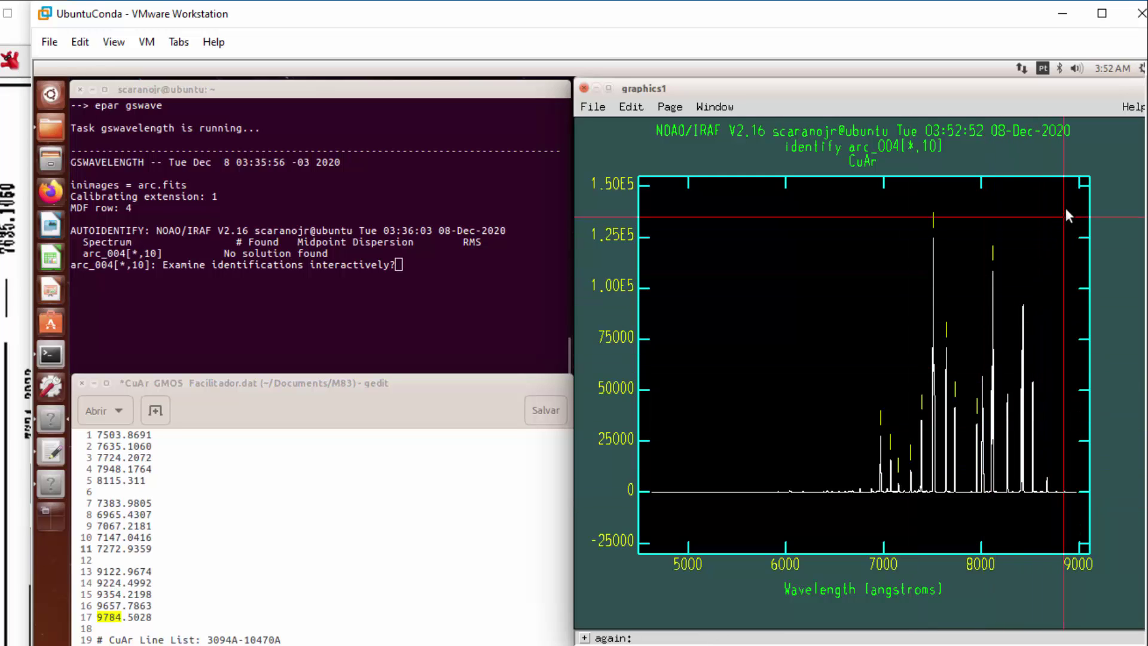
key("e")
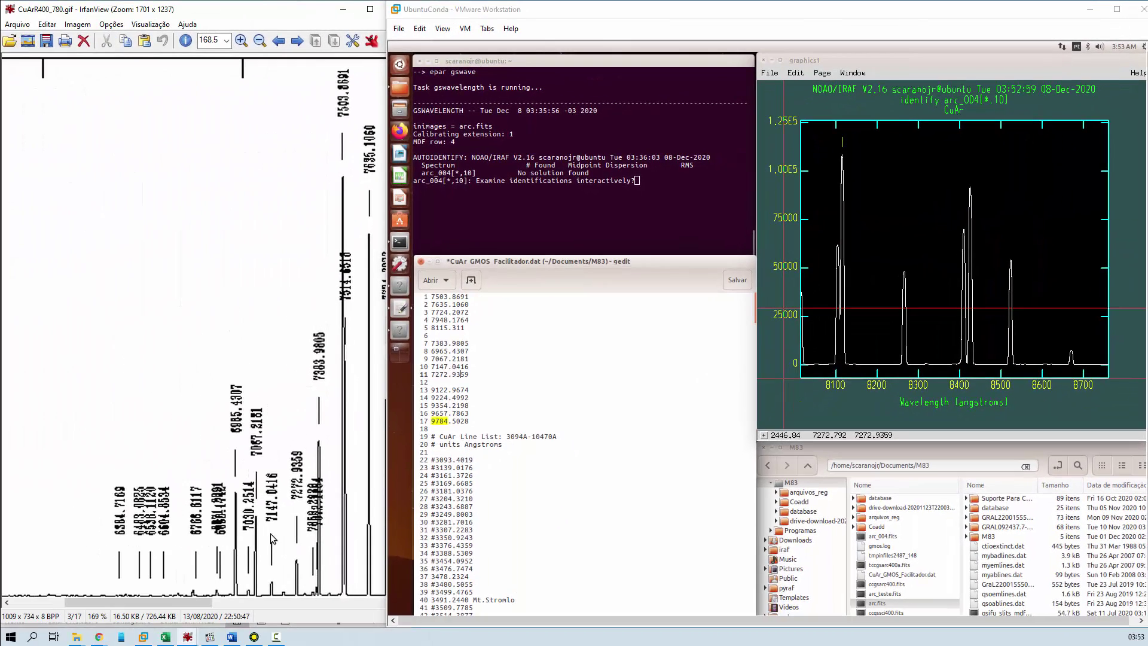
left_click(271, 535)
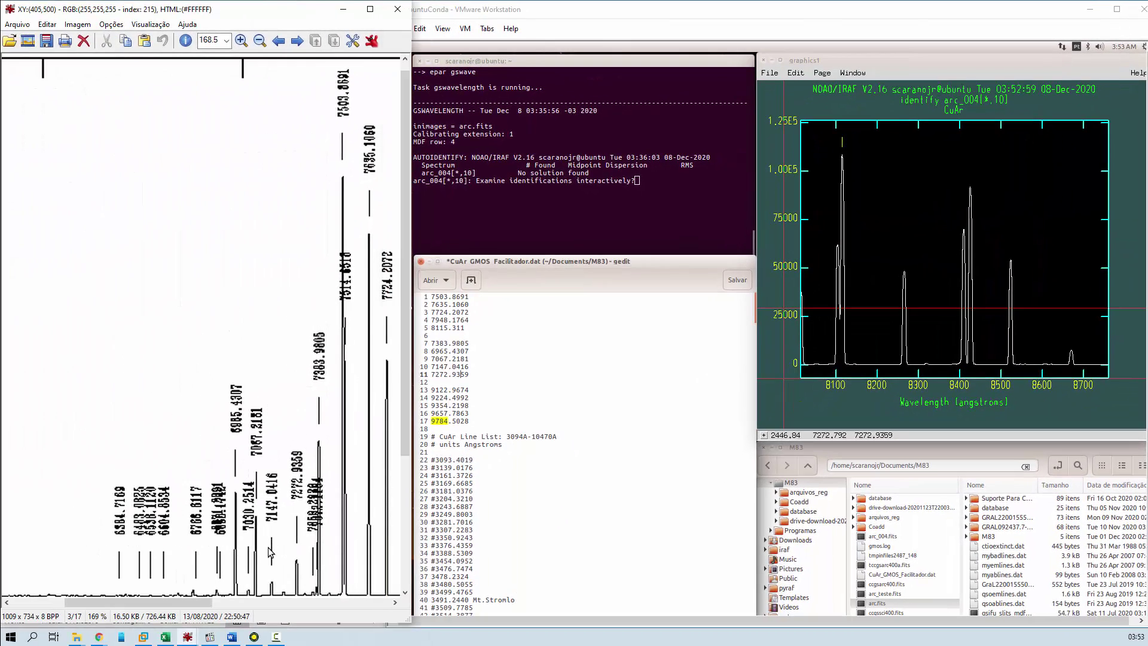
left_click_drag(168, 603, 378, 616)
left_click_drag(408, 385, 408, 505)
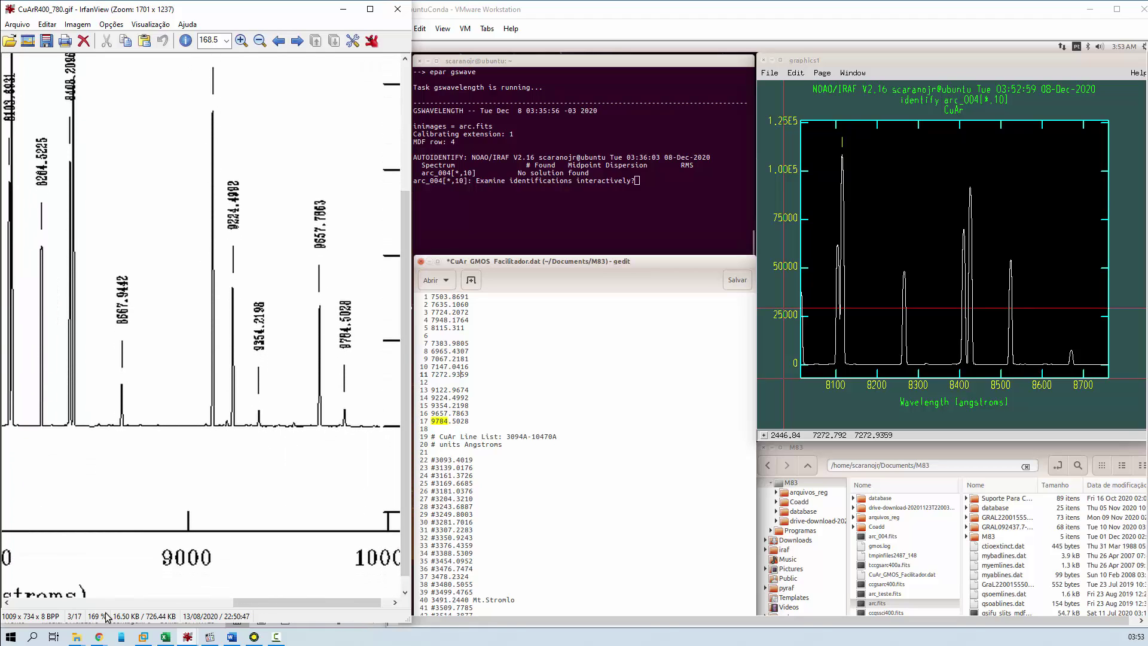
left_click_drag(262, 602, 239, 604)
left_click(916, 168)
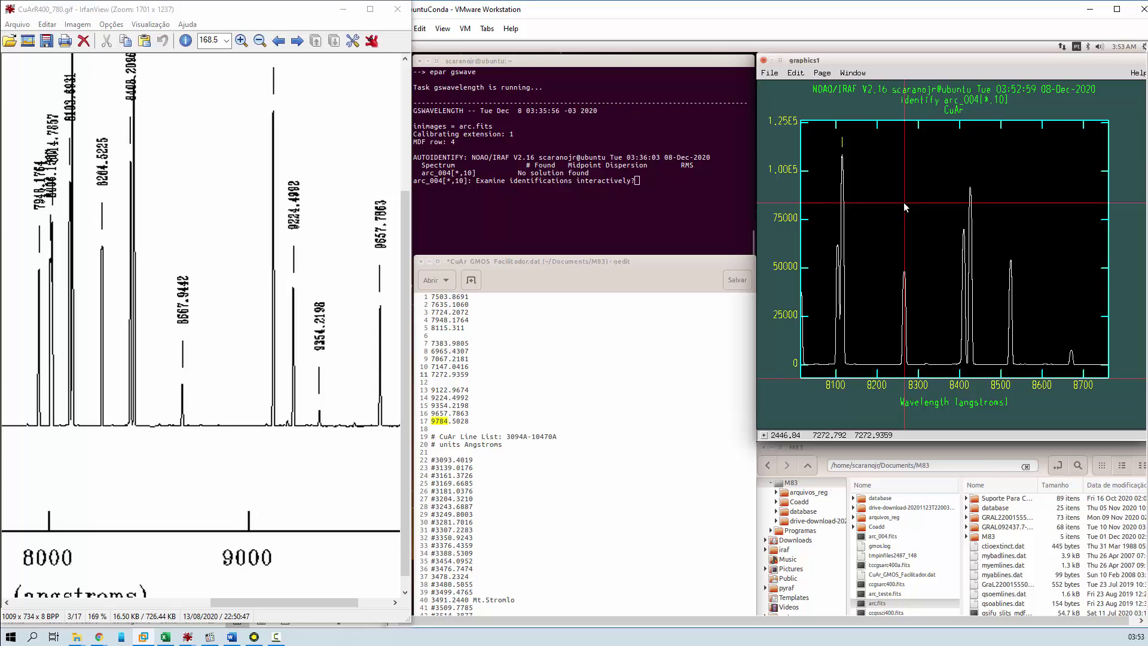
left_click(198, 584)
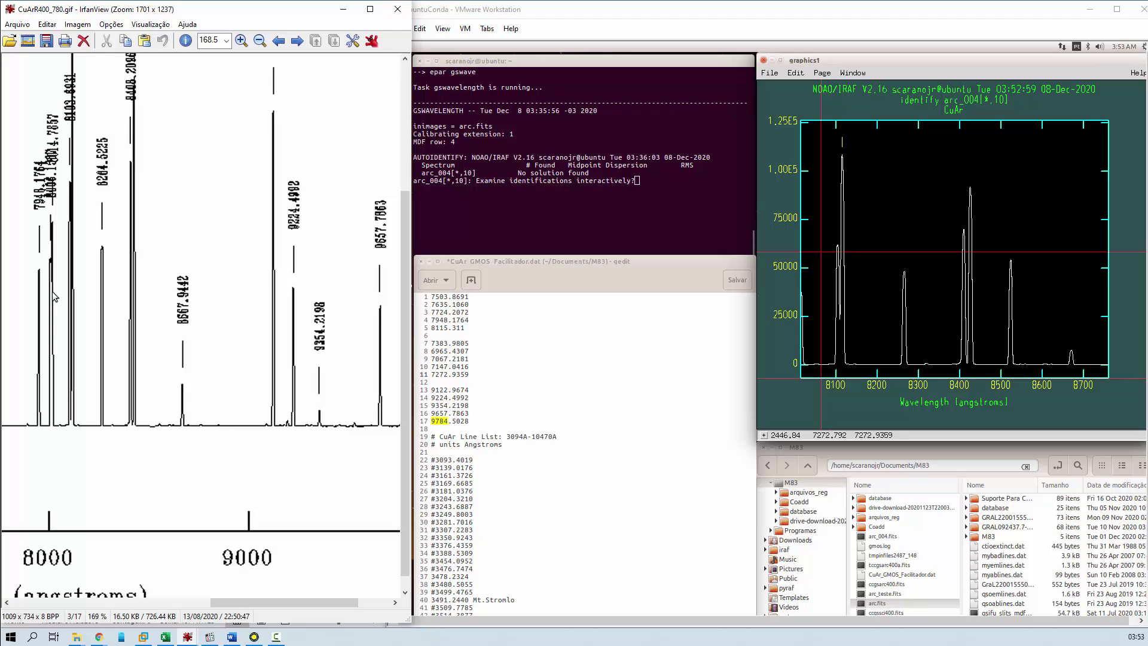
left_click(484, 357)
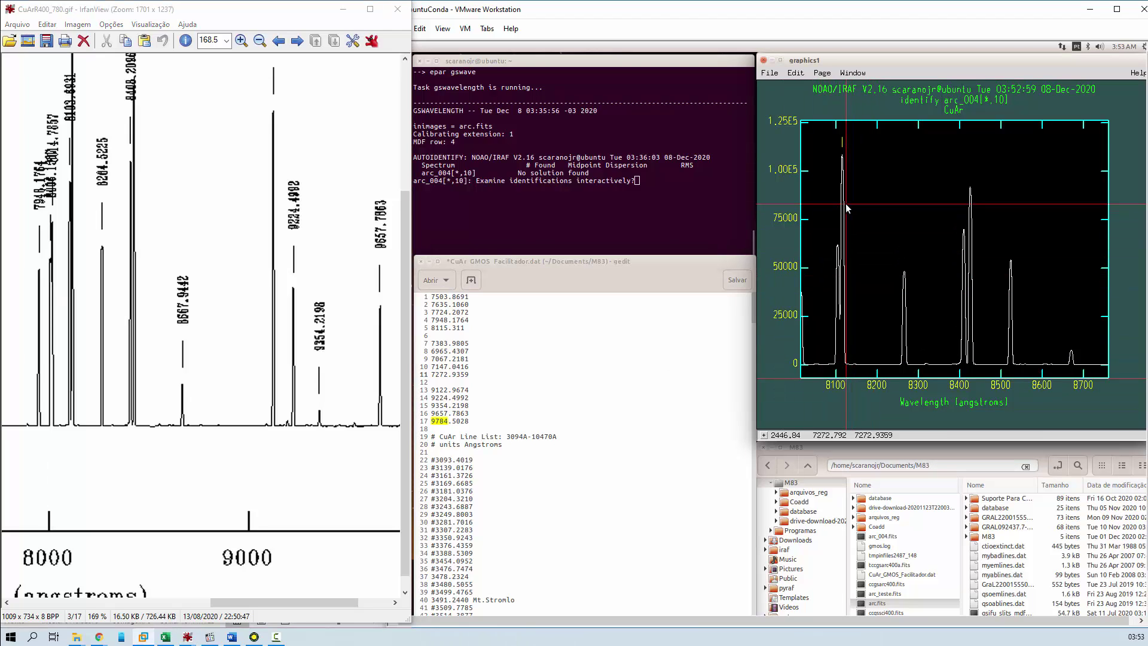
left_click(75, 162)
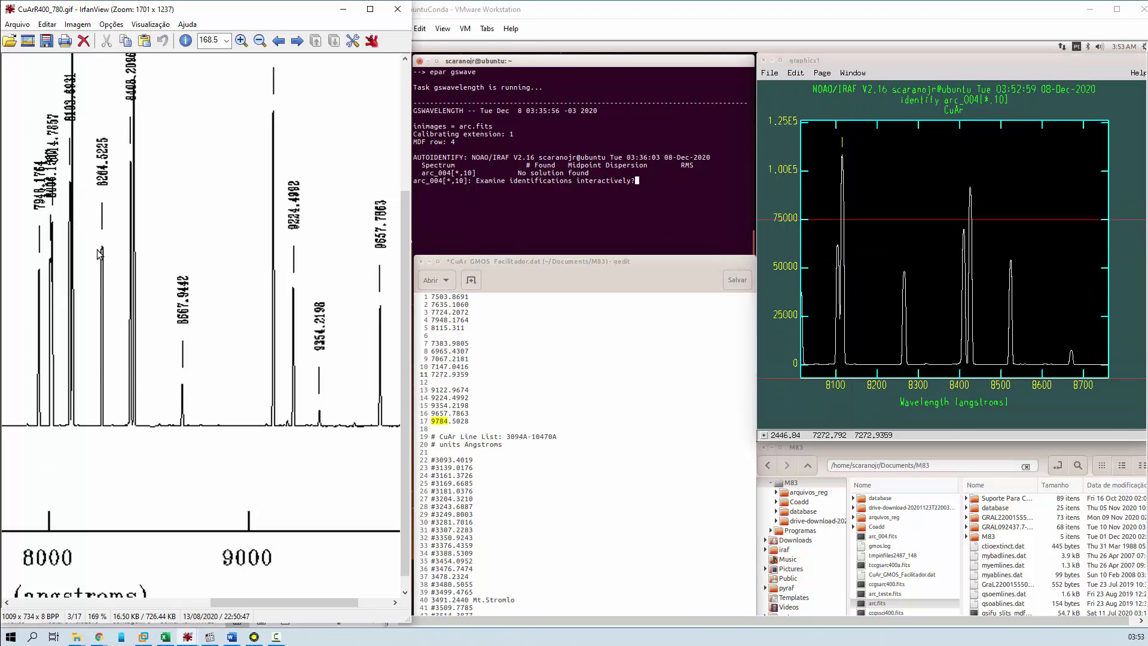
left_click(973, 378)
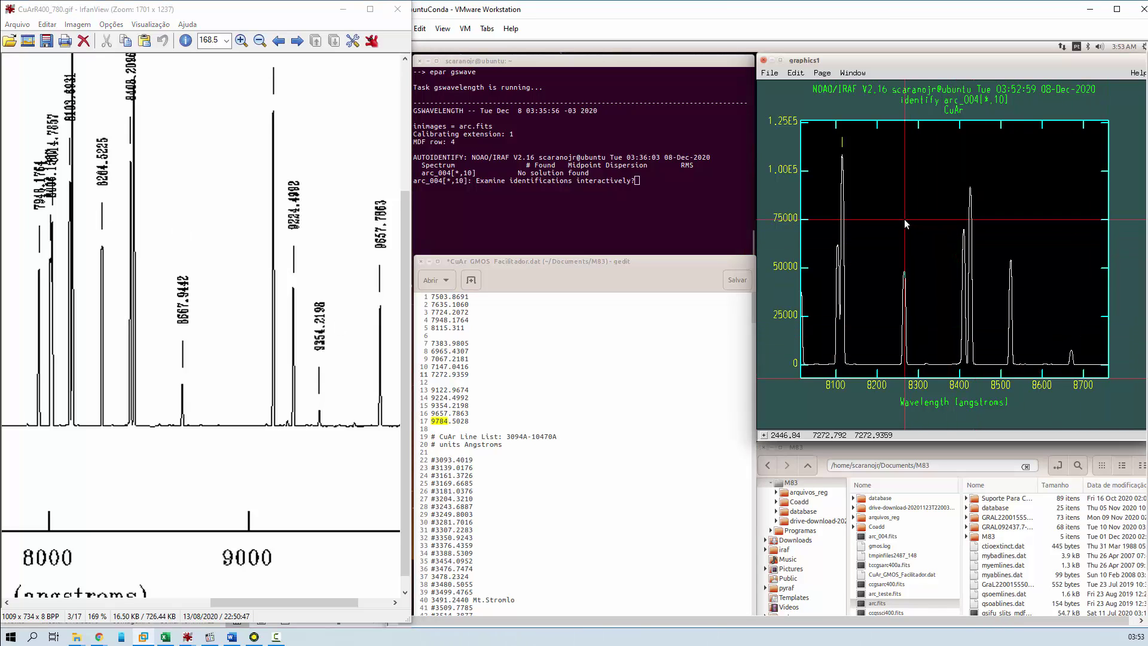
- Mark the peak near 8265 angstroms, accept the suggested wavelength 8264.5225, and restore the full spectrum view
key("m")
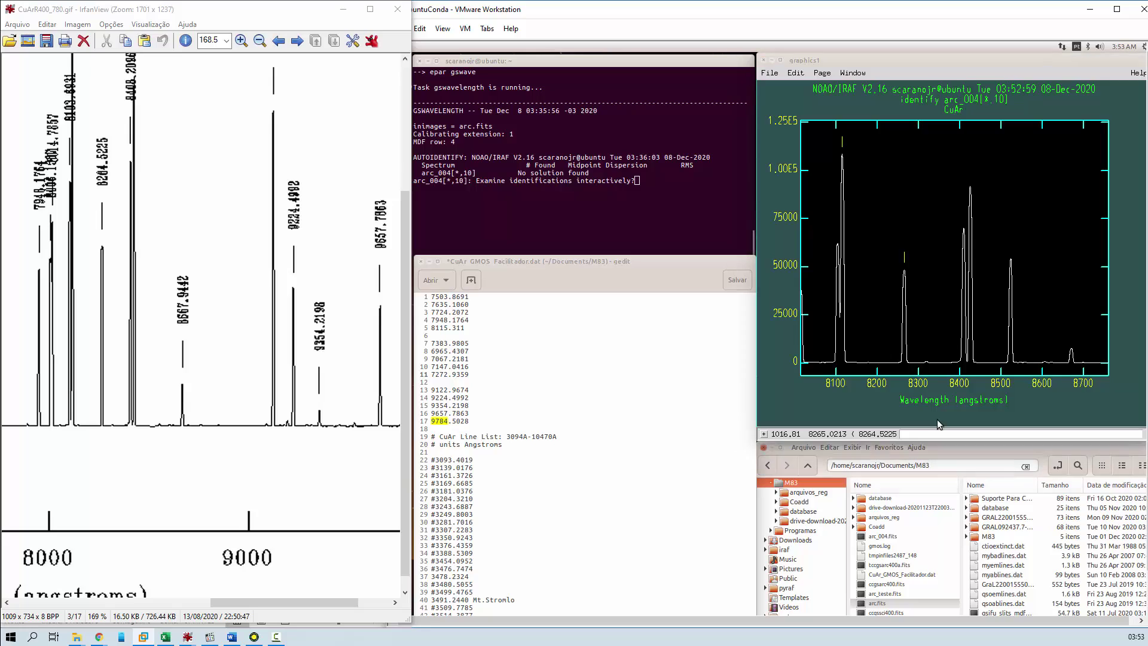
left_click(935, 434)
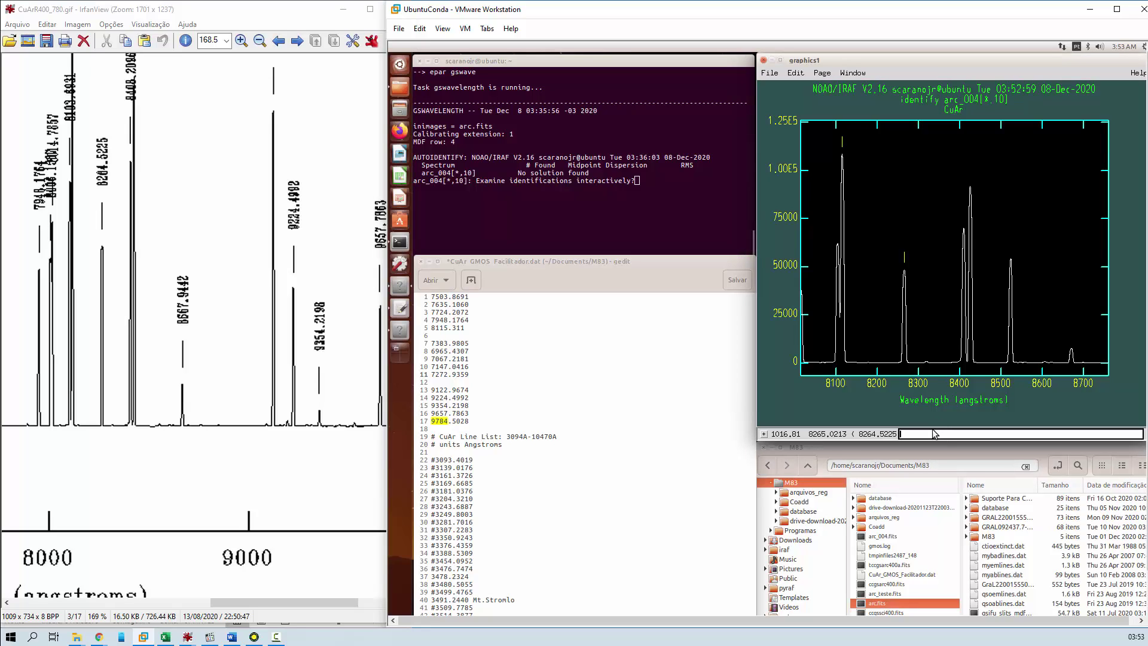
key("Return")
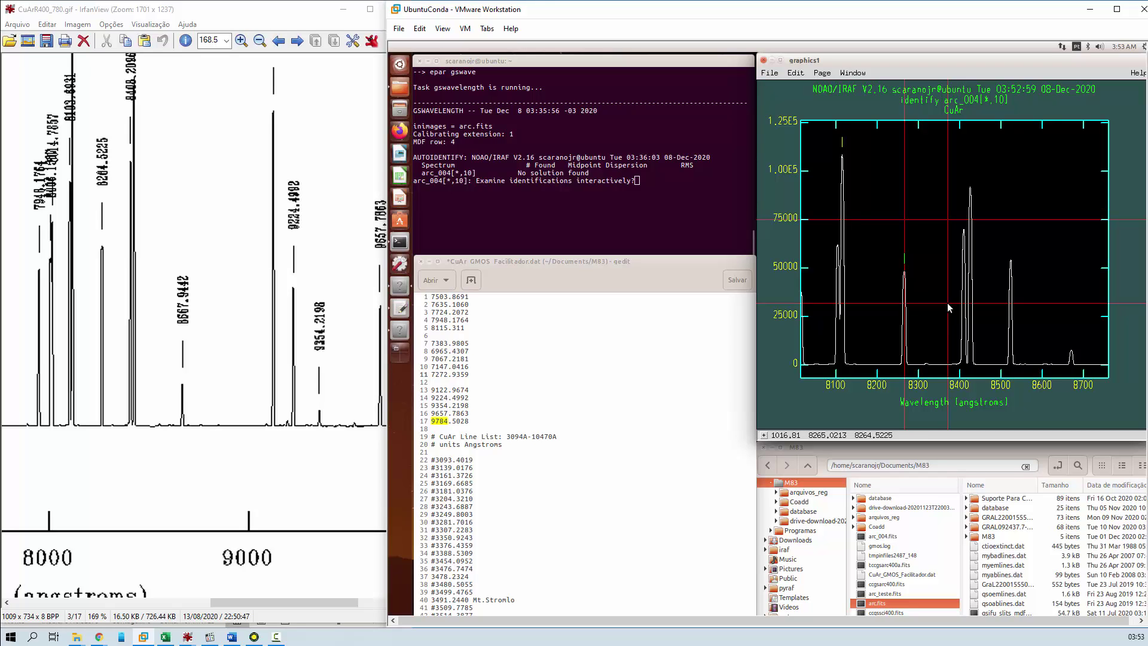
key("w")
key("a")
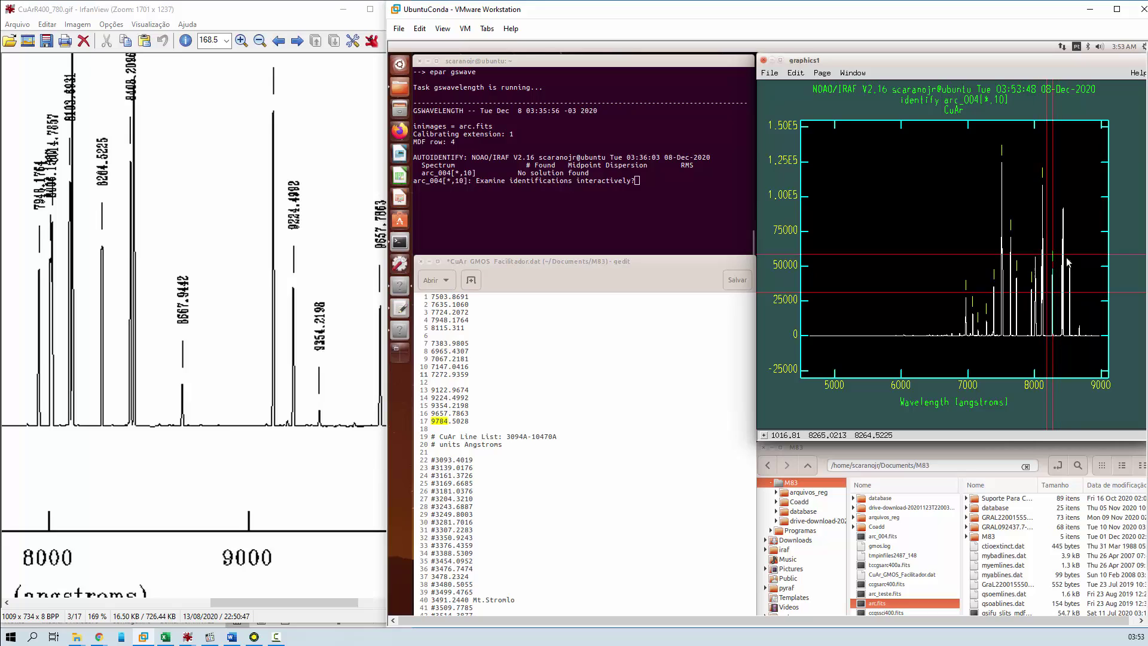
- Mark the strong peak near 8425 angstroms, check it against the reference chart, and accept the suggested wavelength 8424.6475
left_click(459, 374)
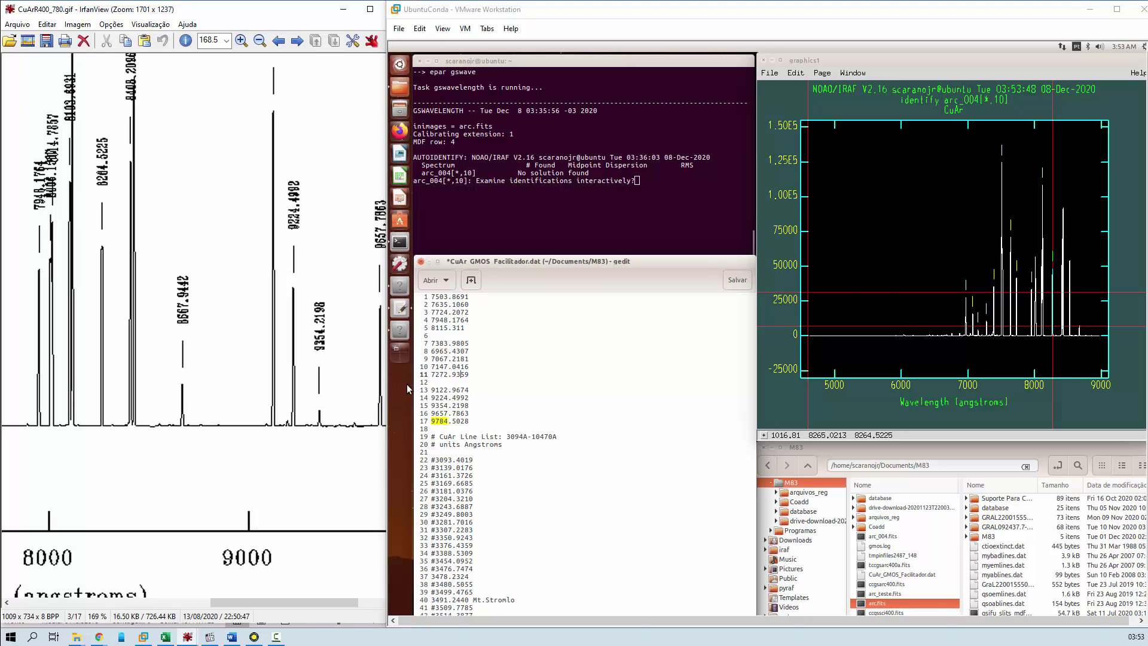
left_click(871, 299)
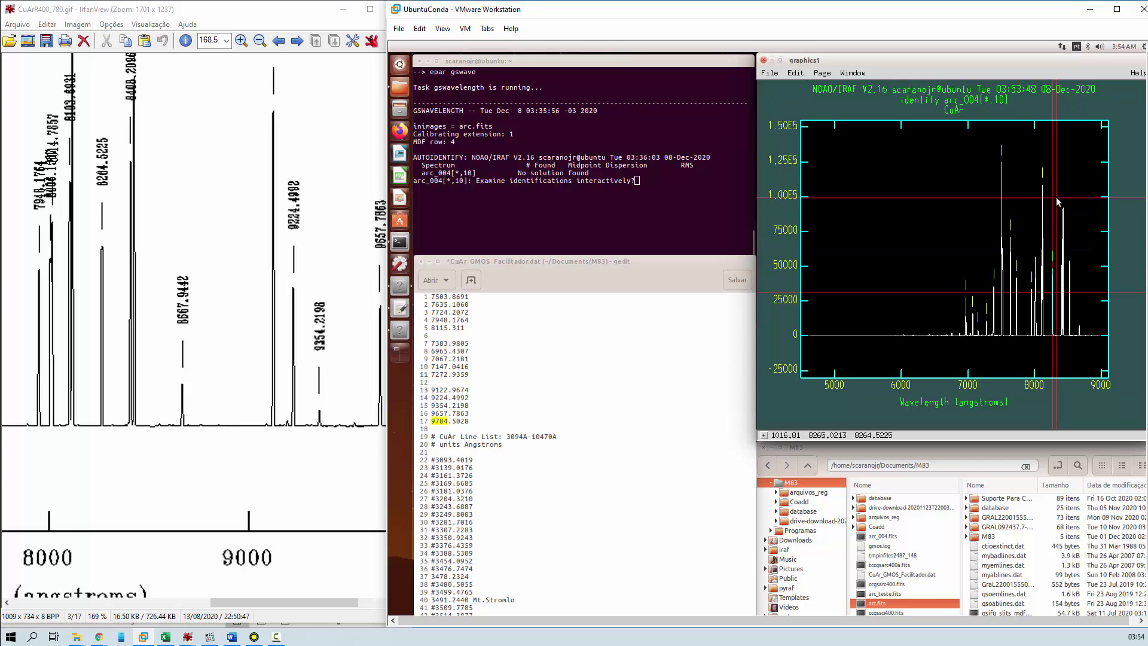
left_click(310, 171)
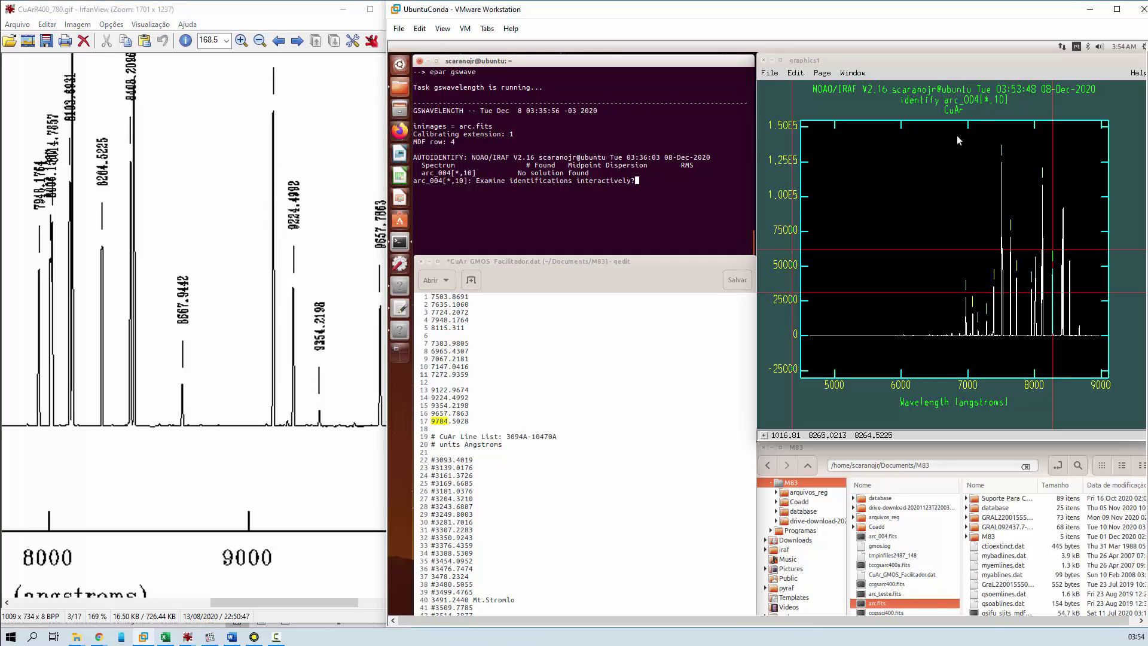
left_click(1013, 195)
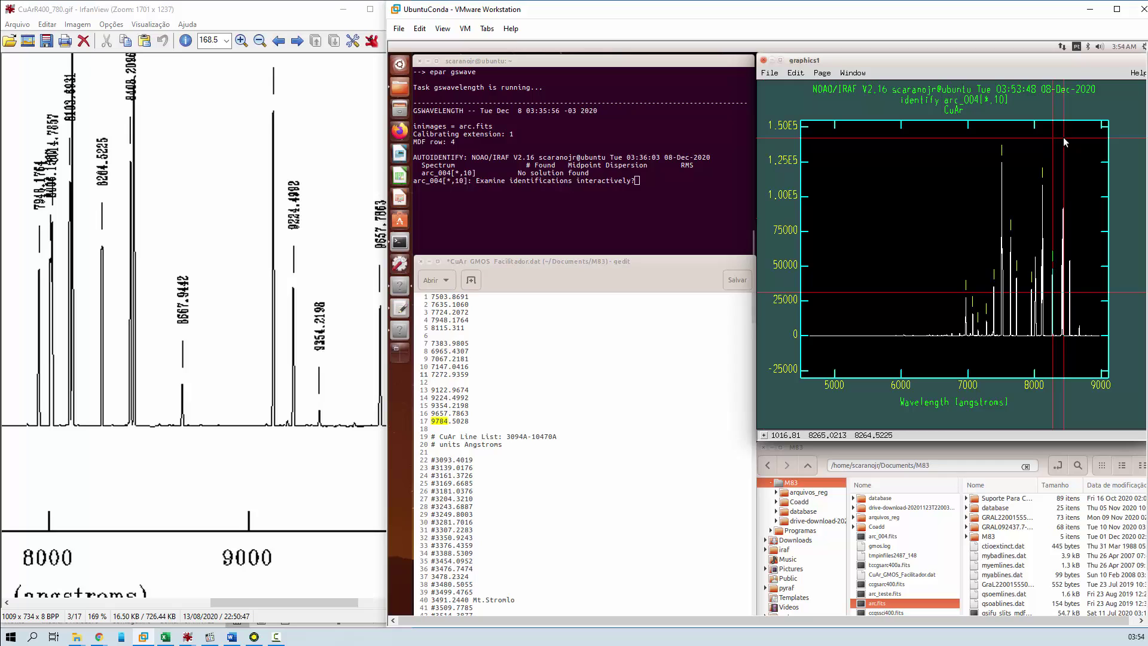
key("m")
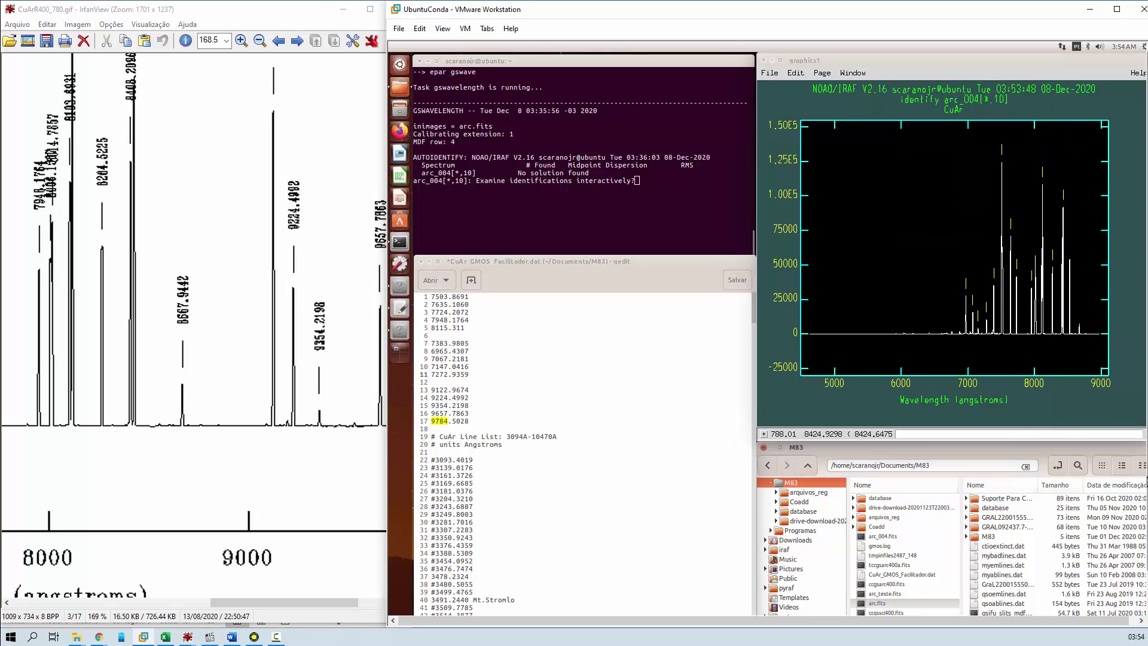
scroll(275, 287, "up", 3)
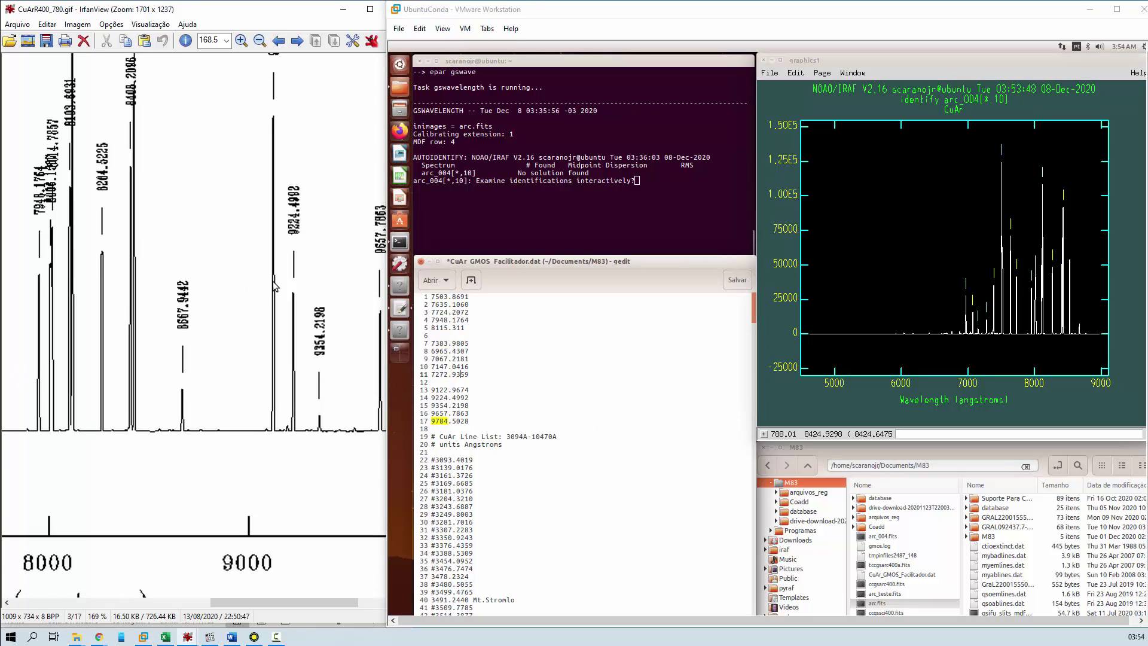
scroll(275, 287, "up", 1)
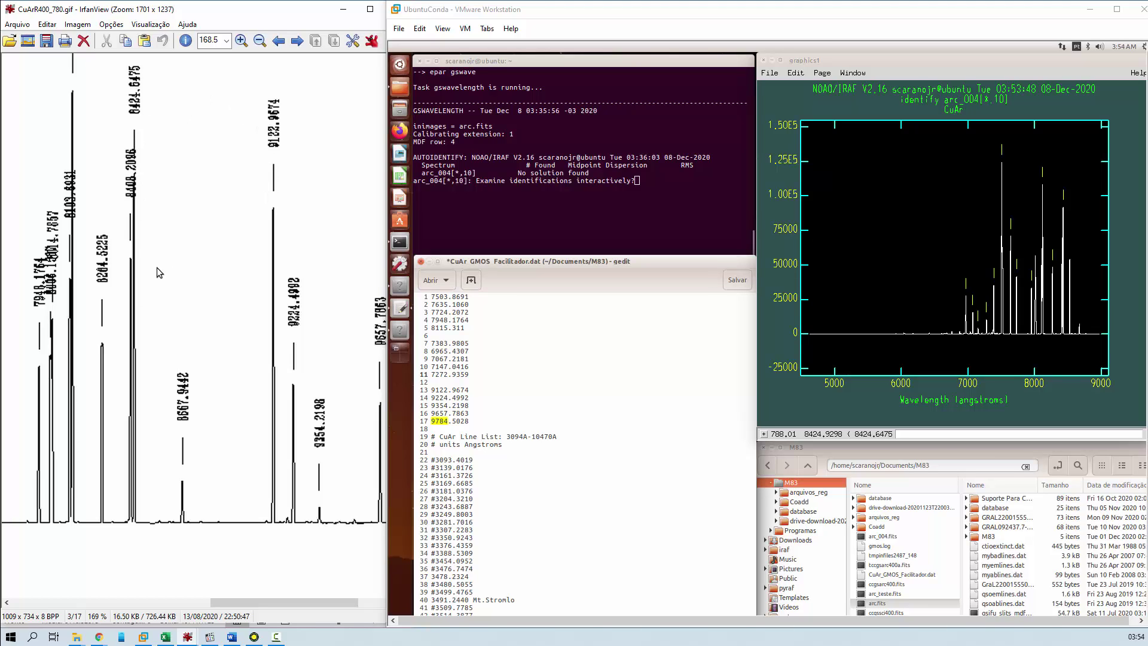
scroll(155, 245, "down", 3)
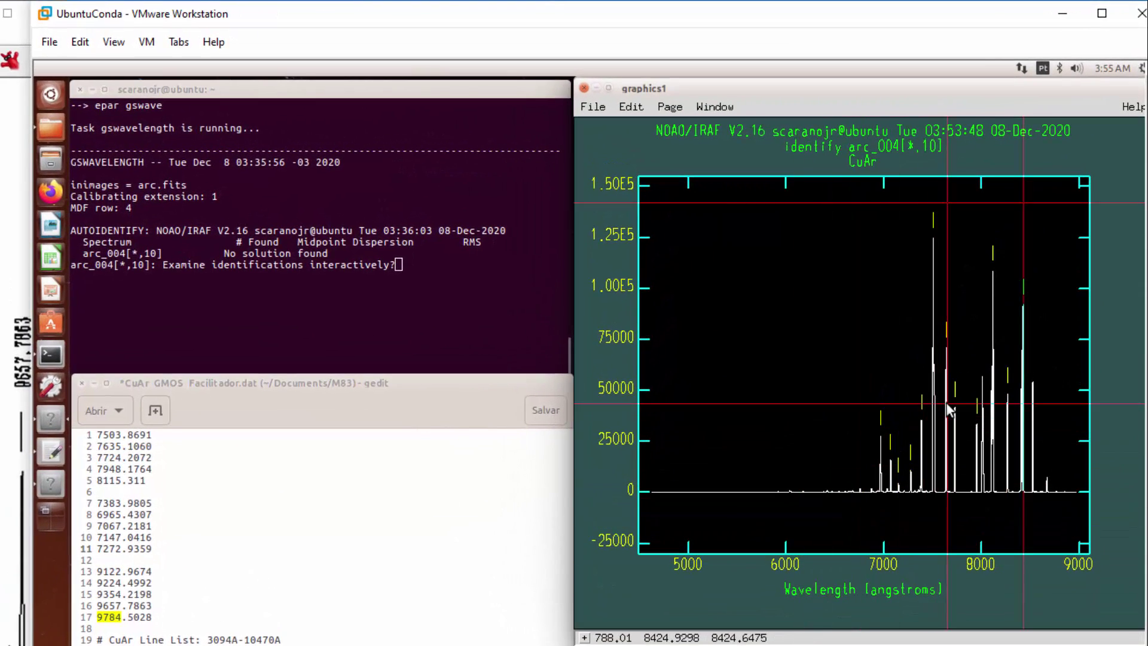
- Refit the dispersion function with the newly marked 8424.6475 line and return to the arc spectrum
key("f")
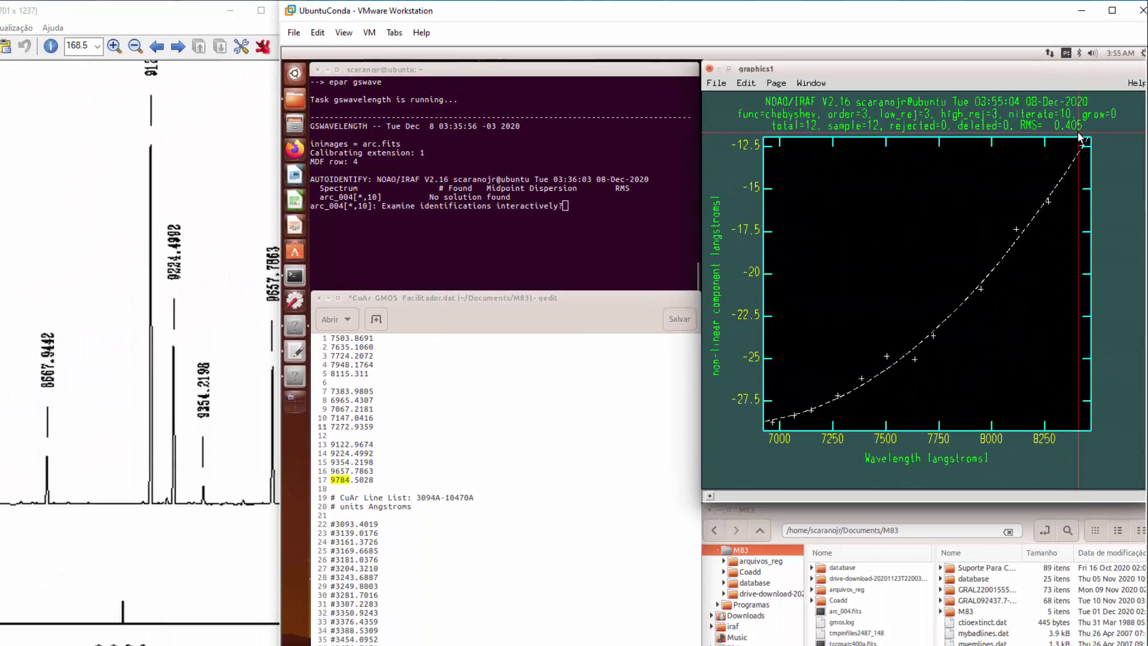
scroll(199, 193, "up", 4)
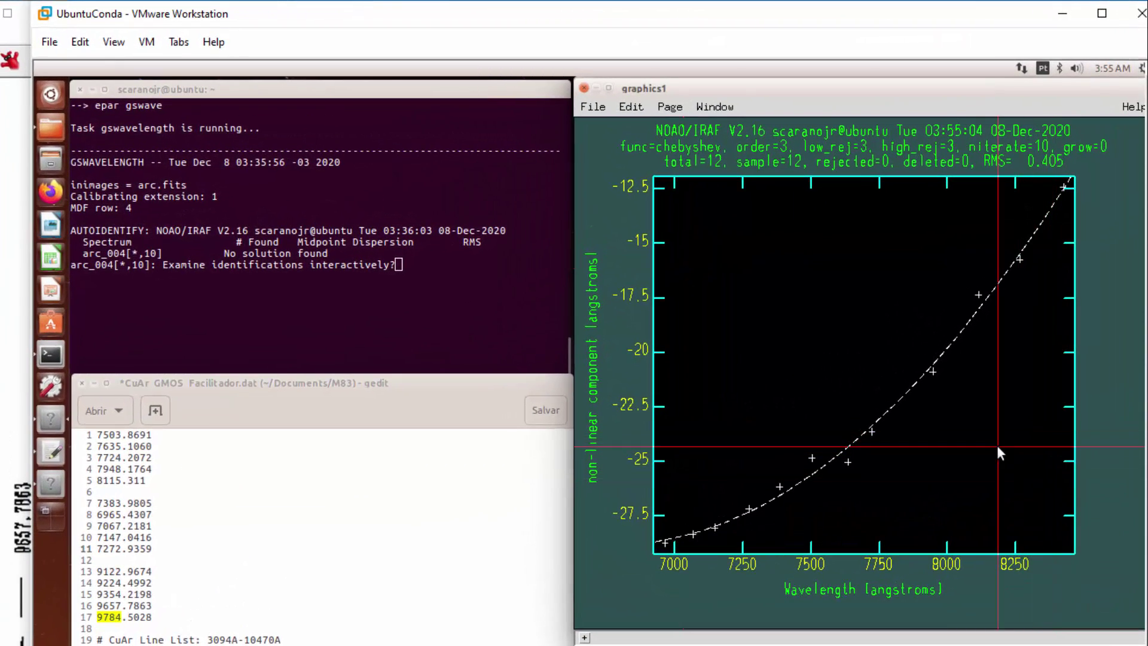
key("q")
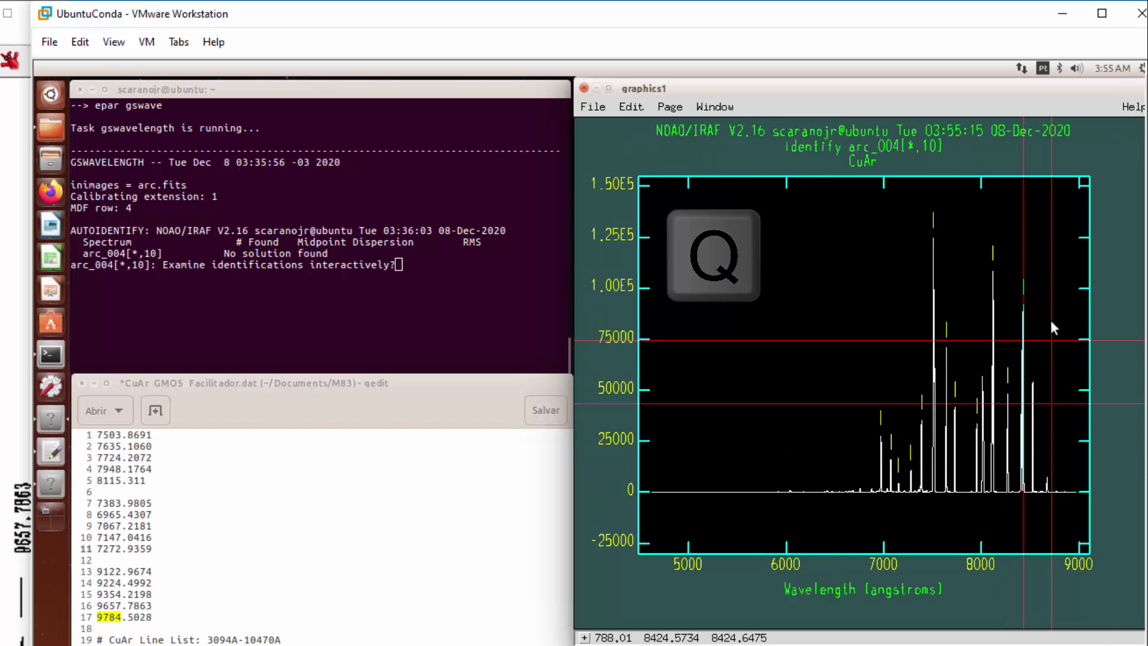
- Try to mark the unidentified peak just above 8500 angstroms and delete the resulting mark
left_click(140, 548)
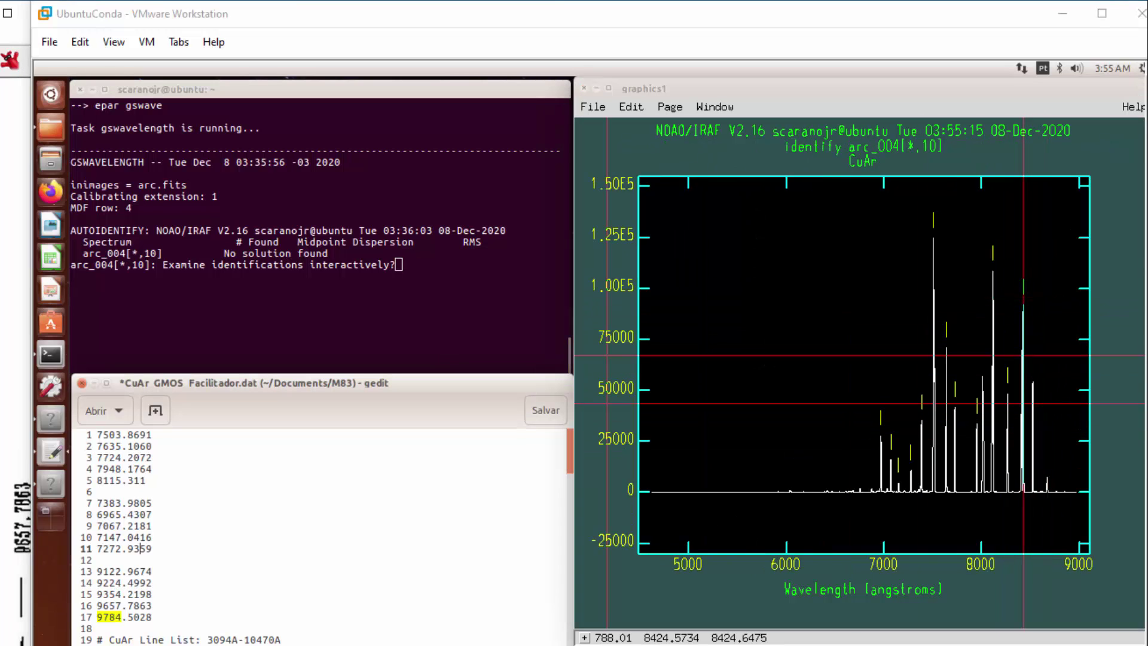
left_click(1106, 269)
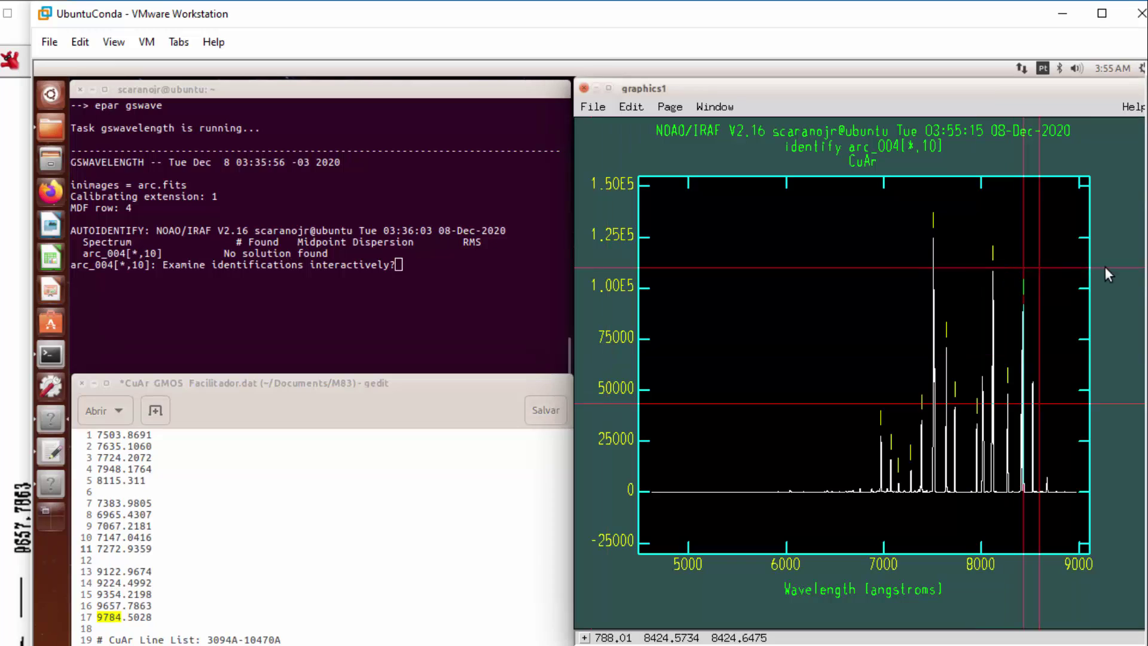
left_click(12, 330)
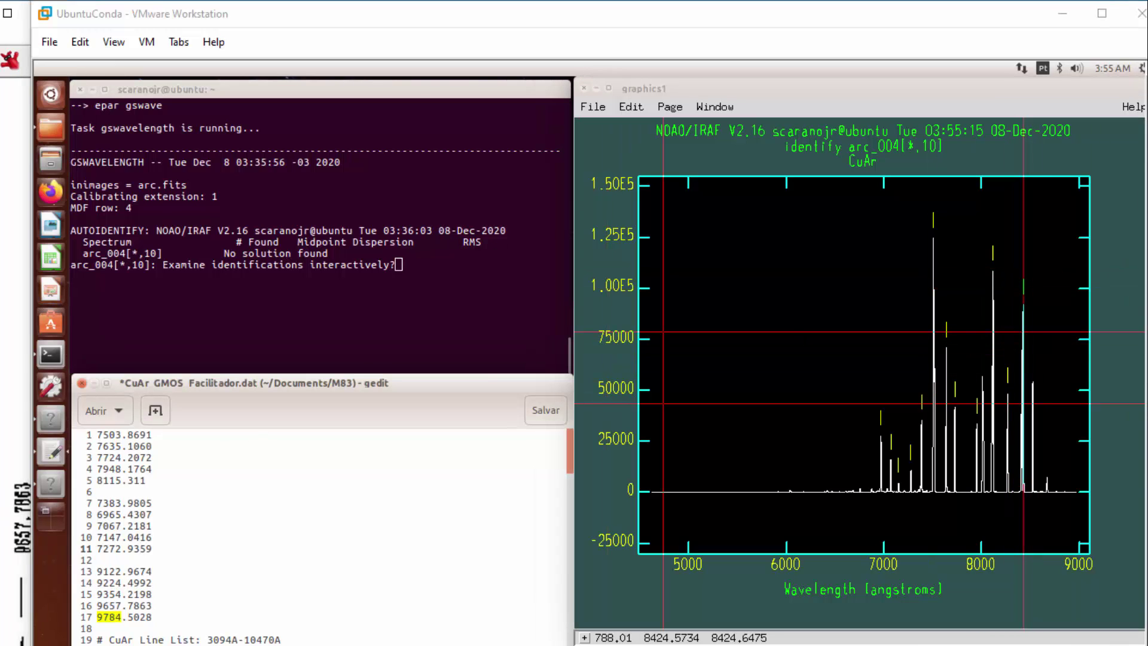
left_click(1021, 396)
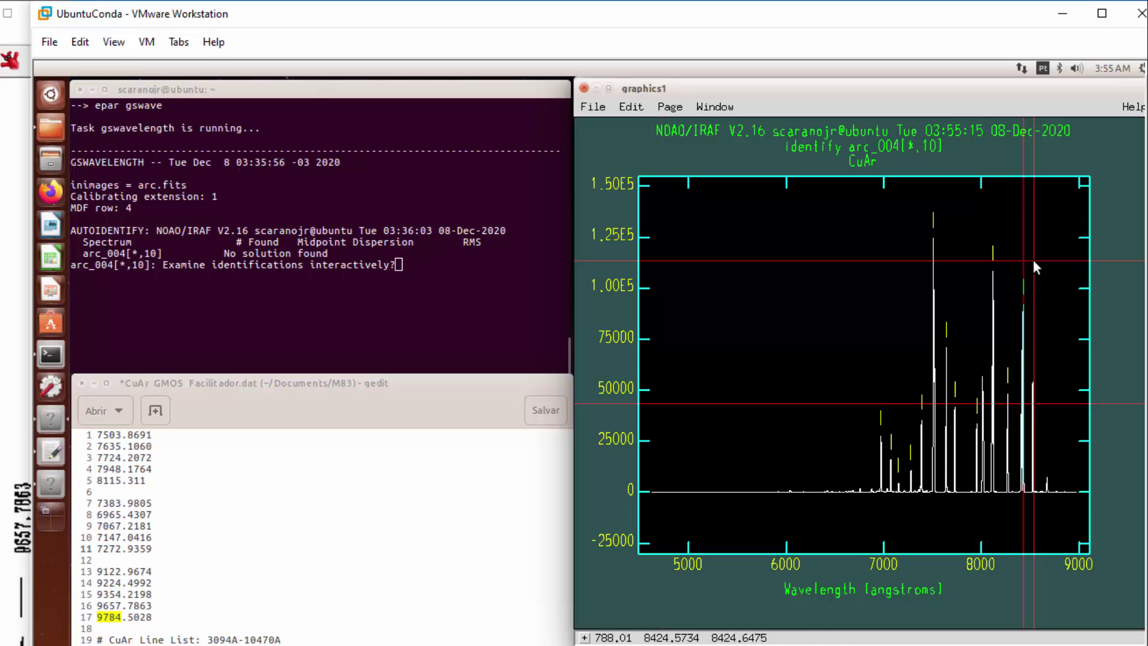
key("m")
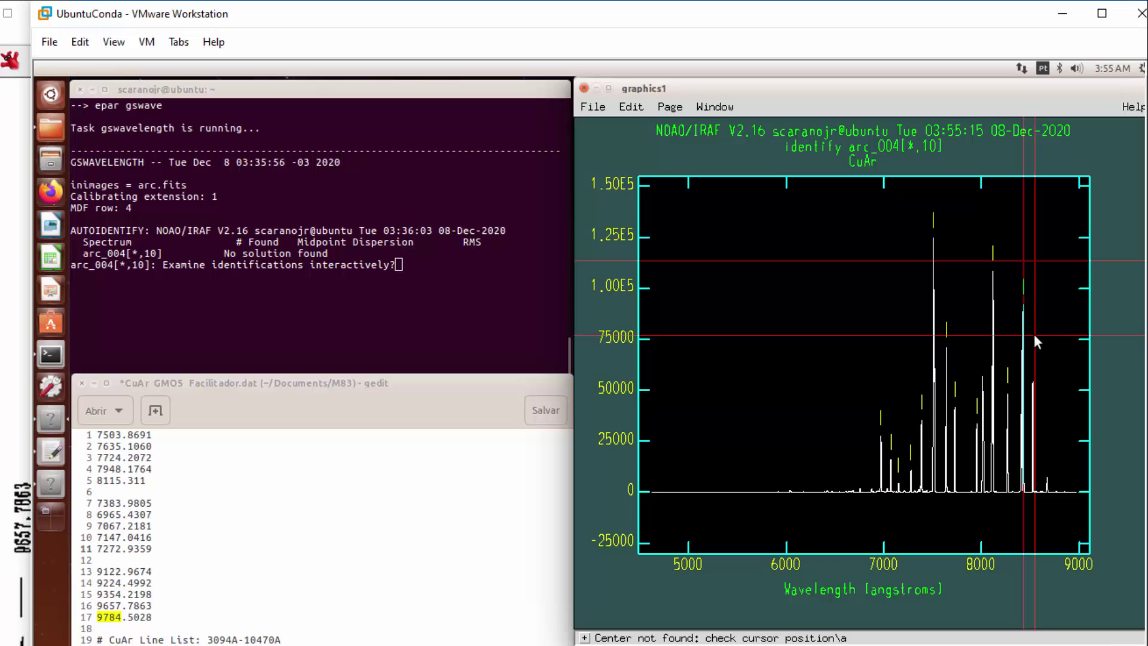
key("m")
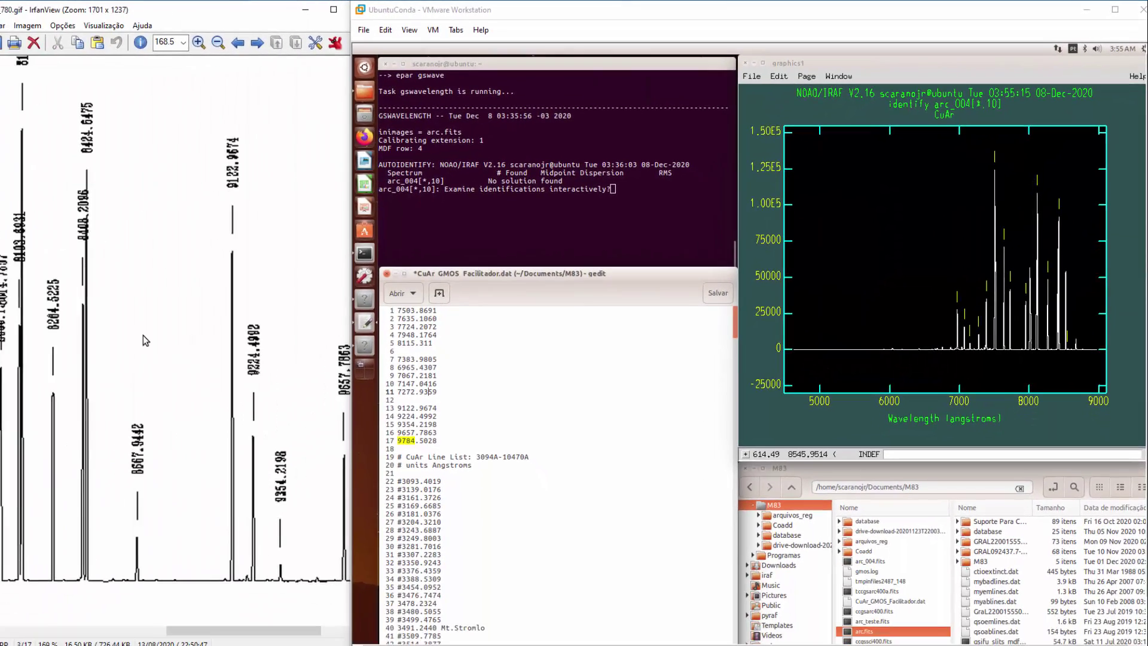
scroll(227, 472, "down", 3)
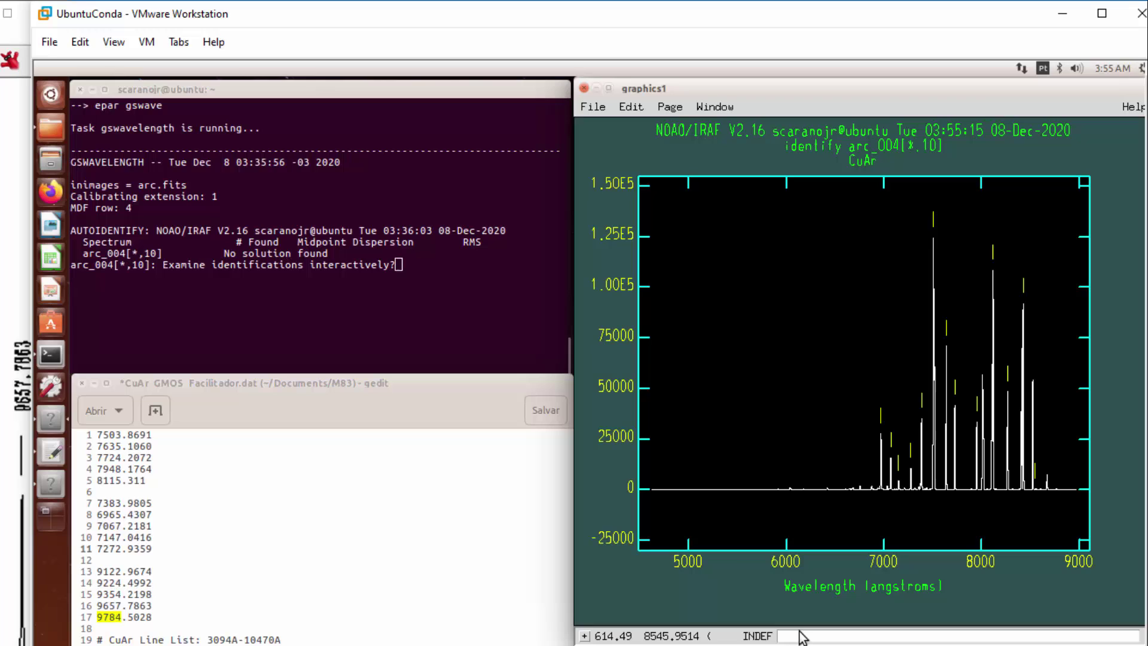
left_click(801, 637)
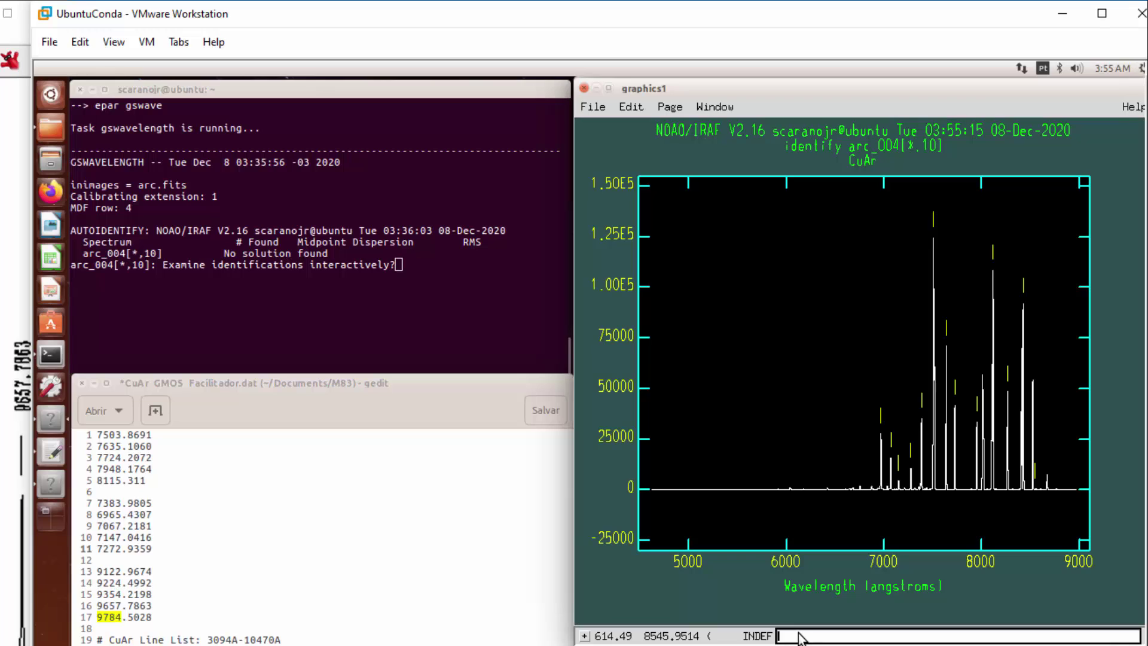
key("Return")
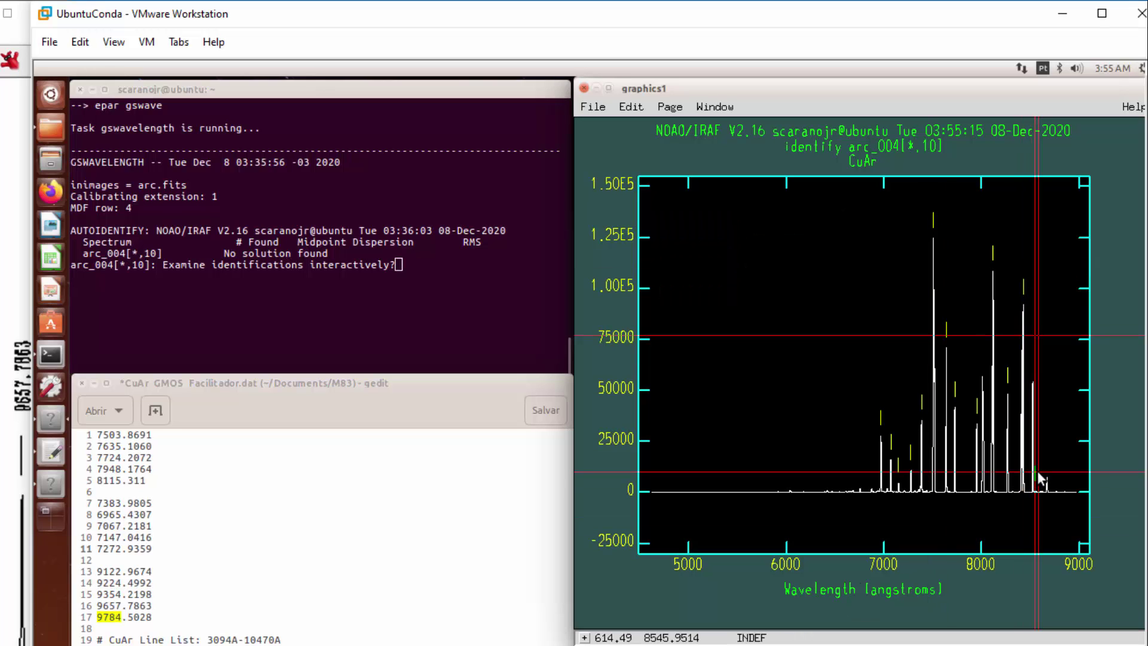
key("d")
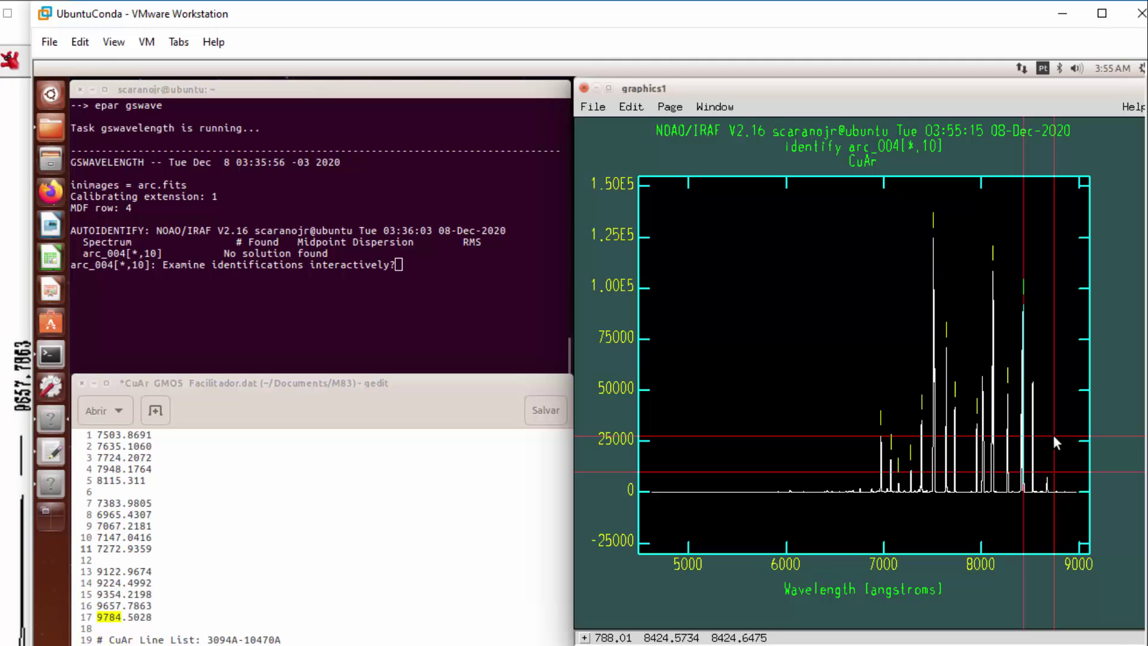
- Show the CuArR400_780 chart around 6000 to 7400 angstroms and zoom the arc spectrum to the faint lines below about 6950 angstroms
left_click(140, 548)
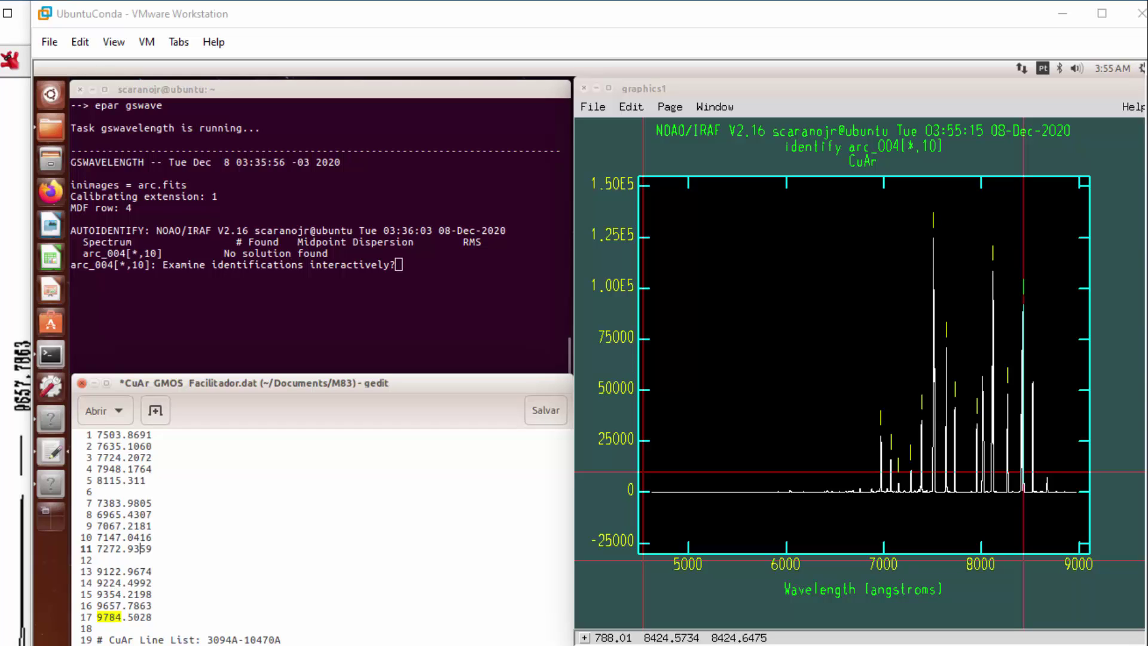
left_click(725, 443)
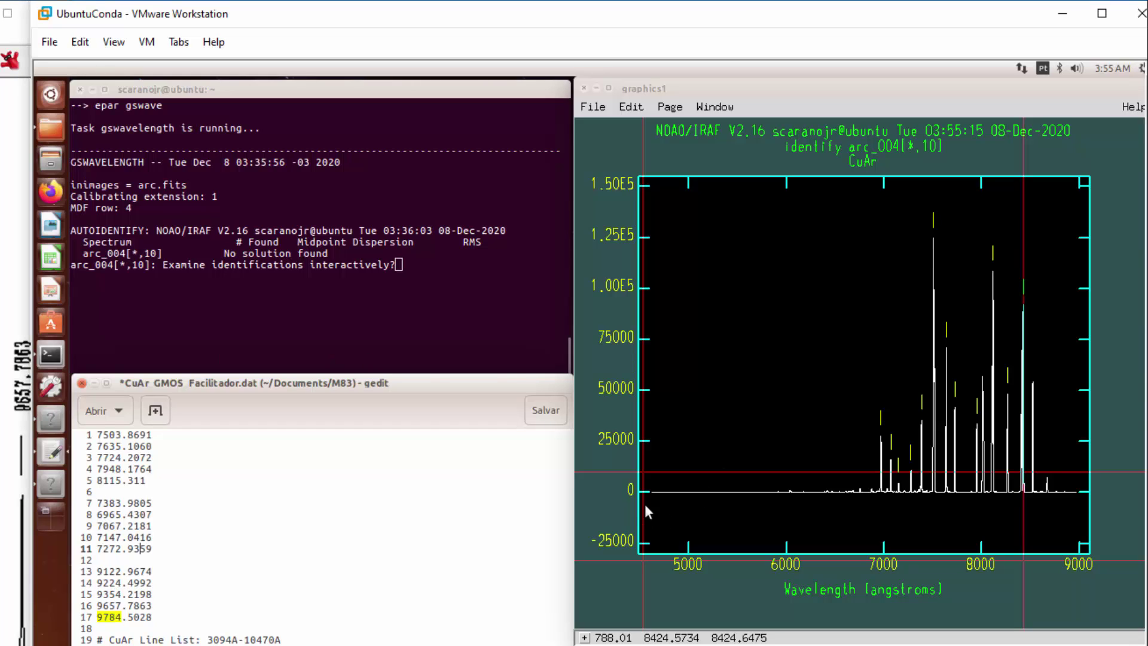
left_click(787, 502)
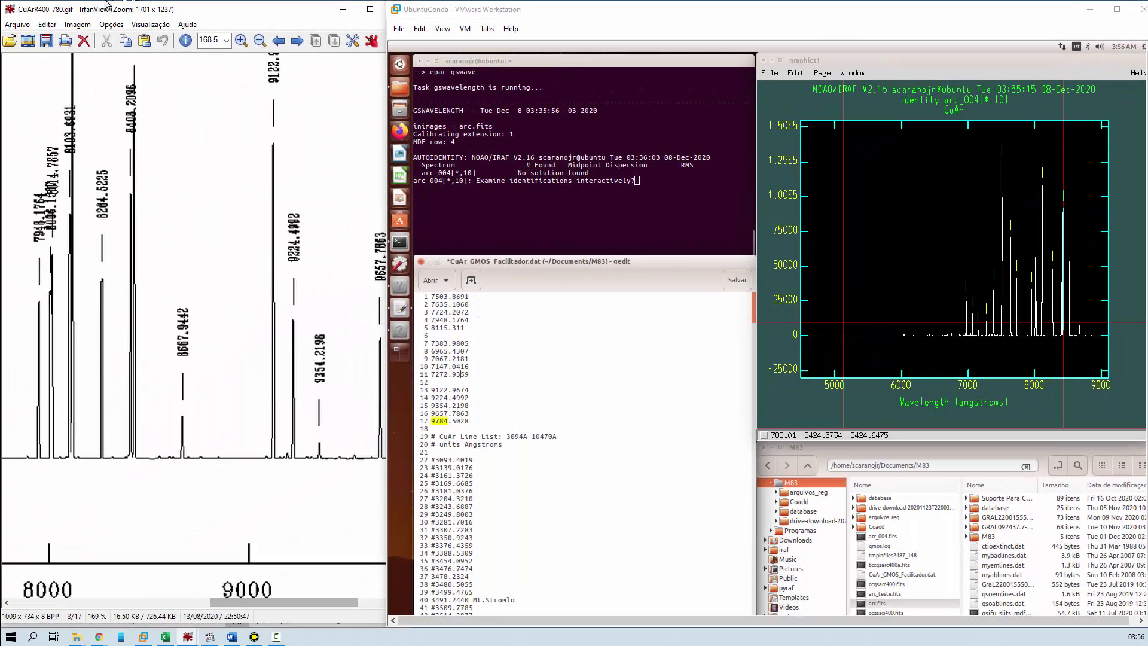
left_click_drag(271, 604, 96, 624)
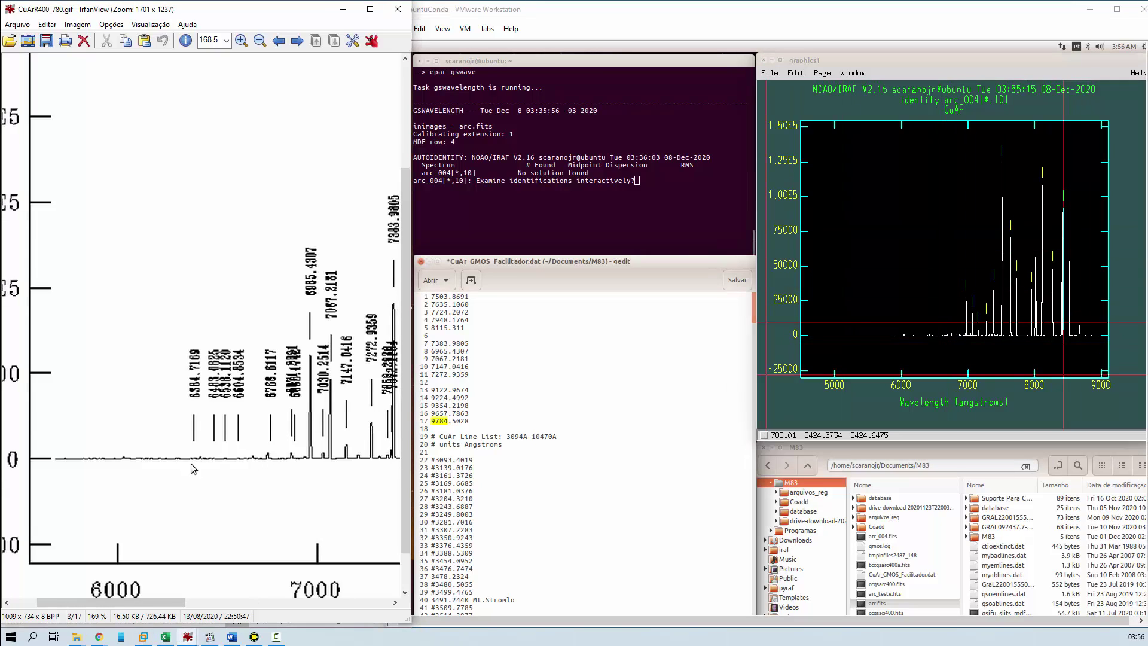
left_click(933, 251)
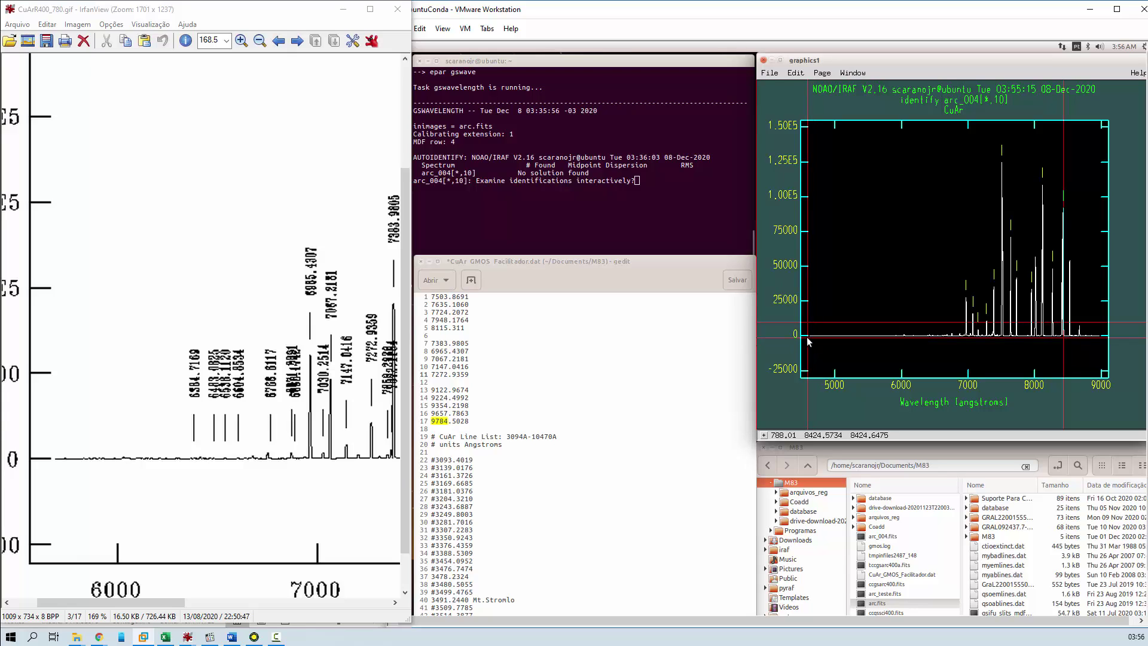
key("w")
key("e")
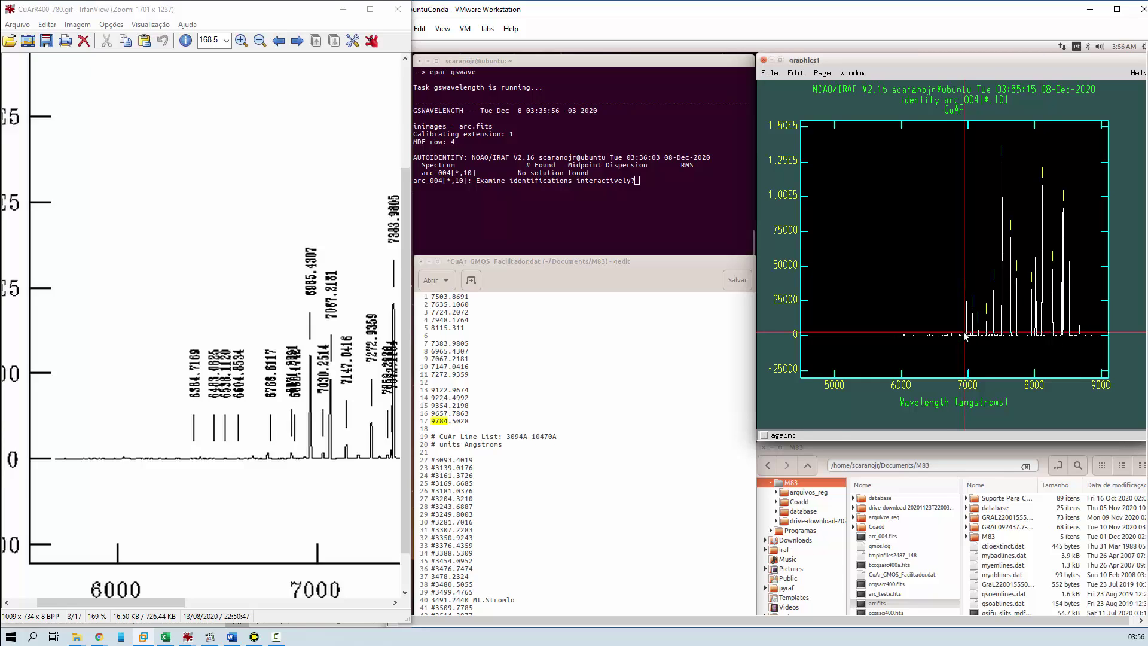
key("e")
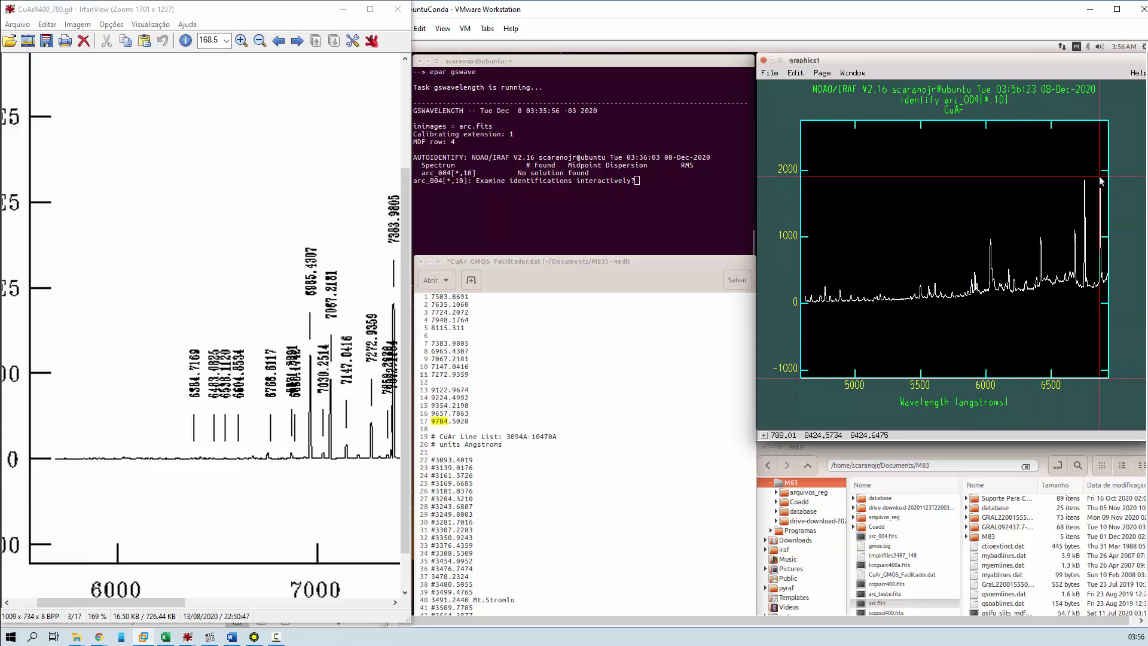
- Open the CuArB600_600.gif reference chart and enlarge its window for comparison with the zoomed arc spectrum
left_click(518, 267)
left_click(115, 86)
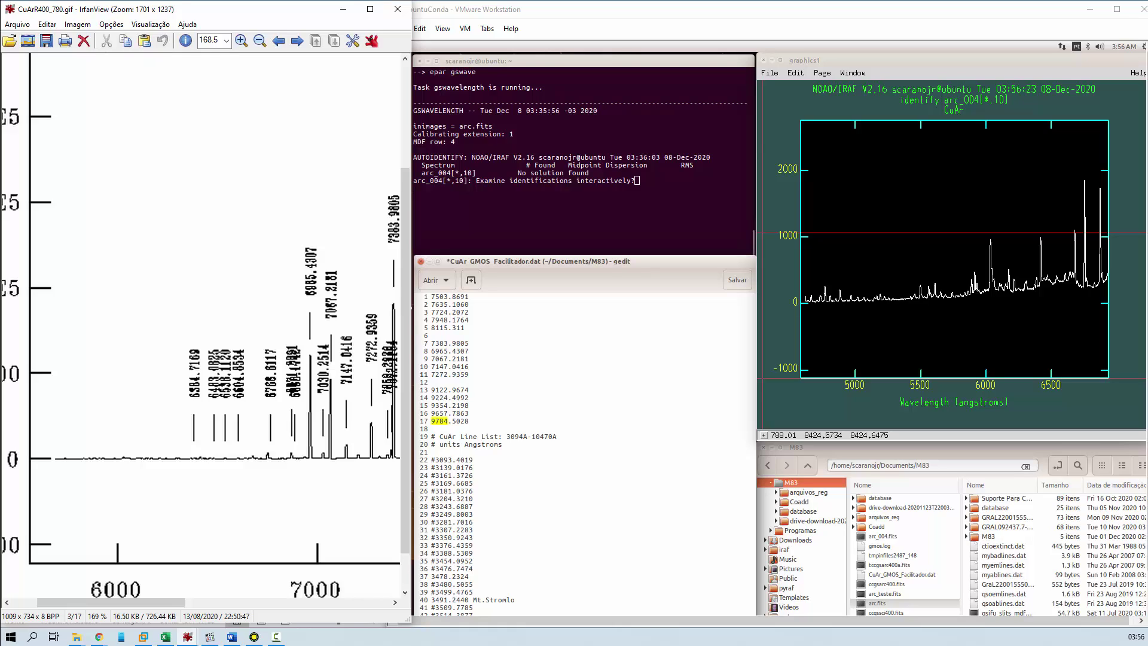
left_click(460, 375)
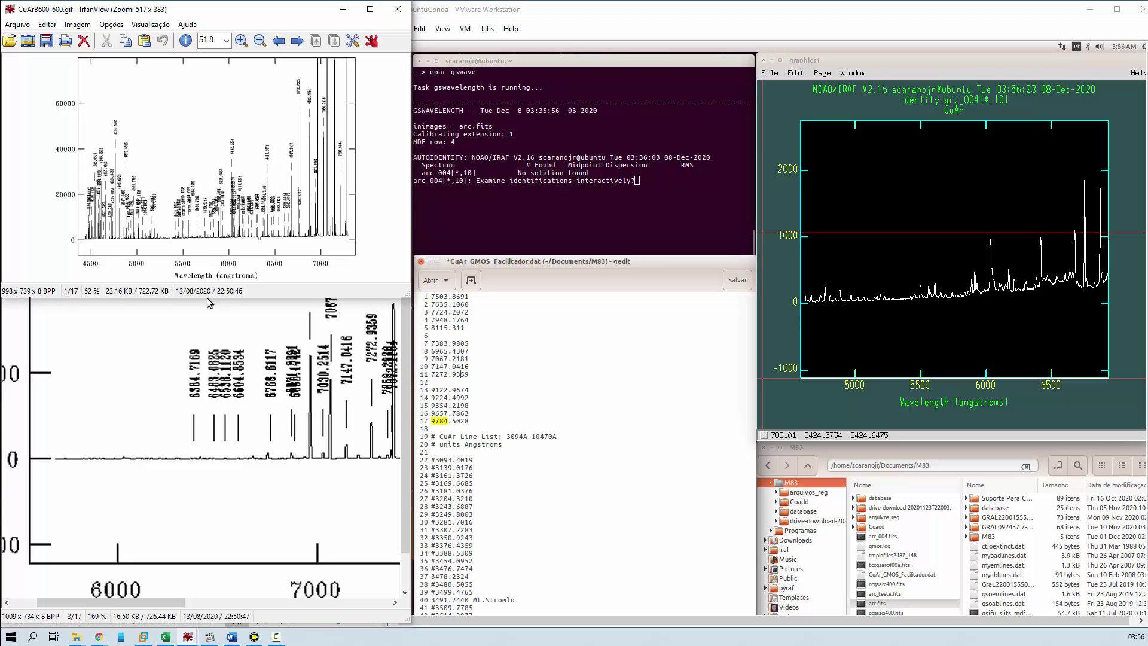
left_click_drag(206, 297, 170, 631)
left_click(1132, 311)
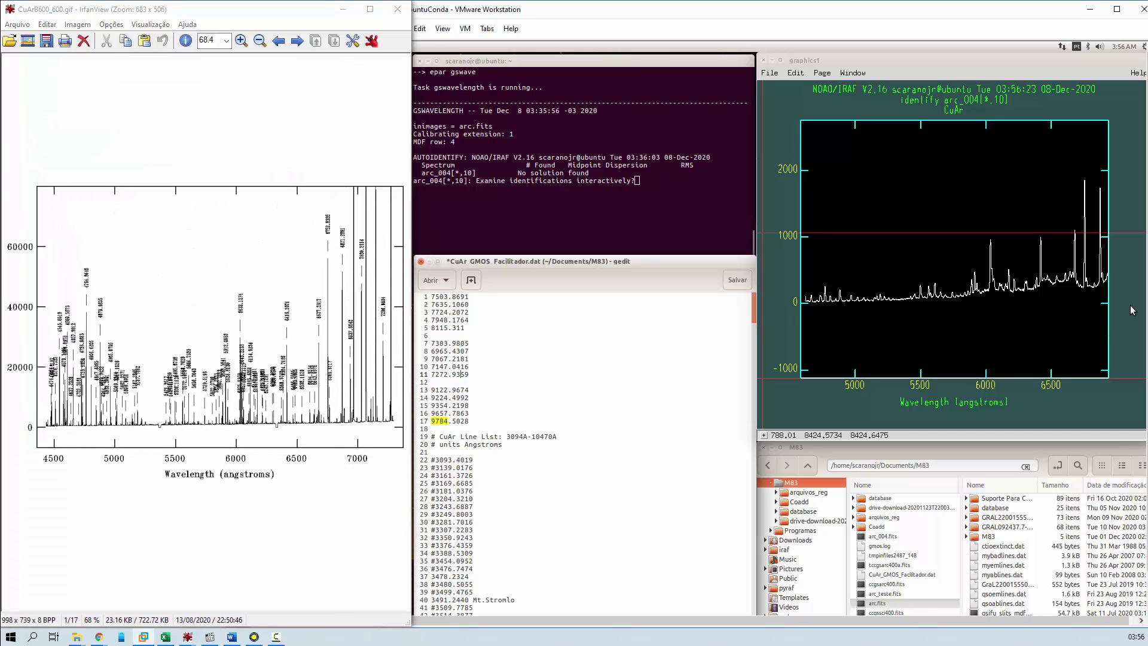
left_click(987, 235)
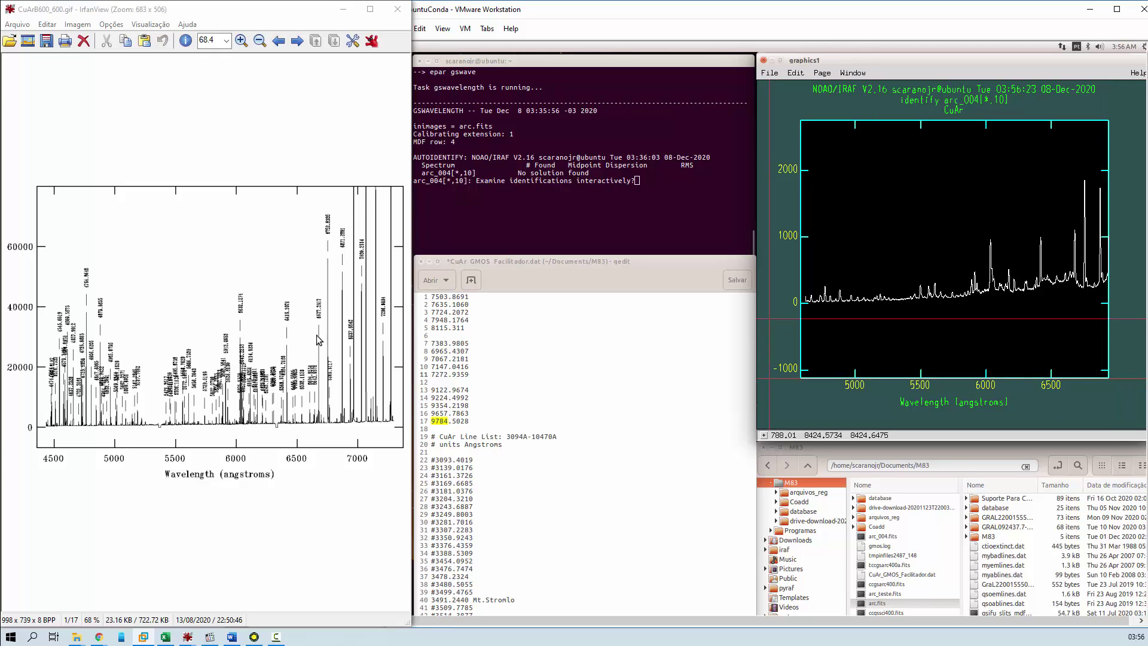
- Magnify the CuArB600_600 chart around the labelled lines between about 6200 and 7000 angstroms, with the wavelength axis in view
left_click(109, 448)
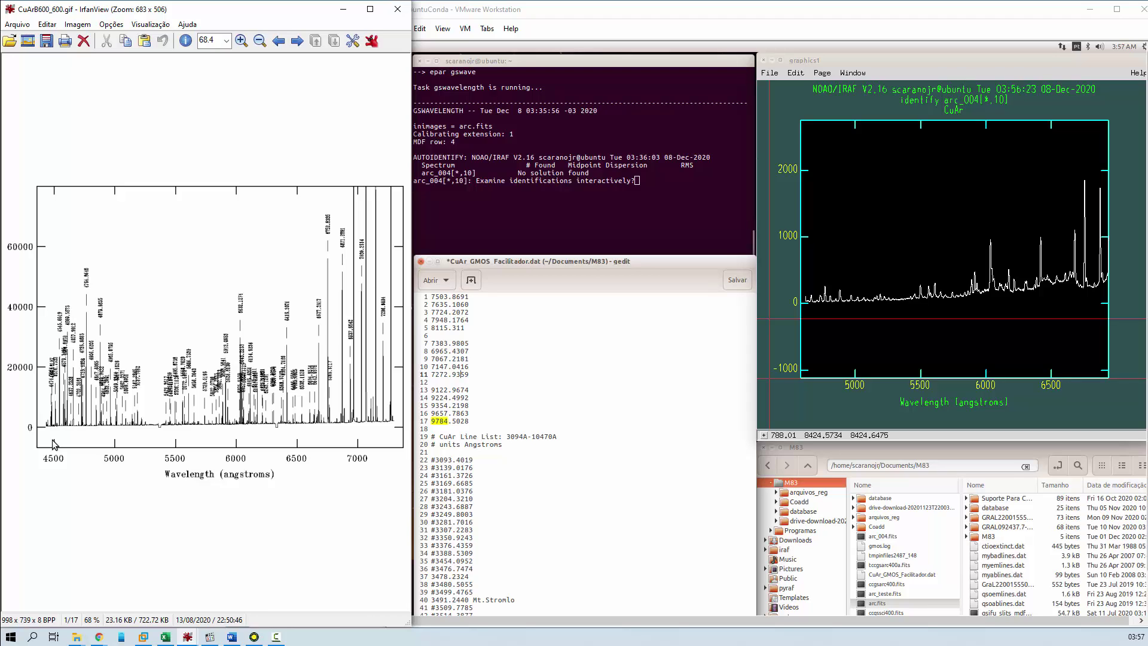
left_click_drag(53, 441, 270, 246)
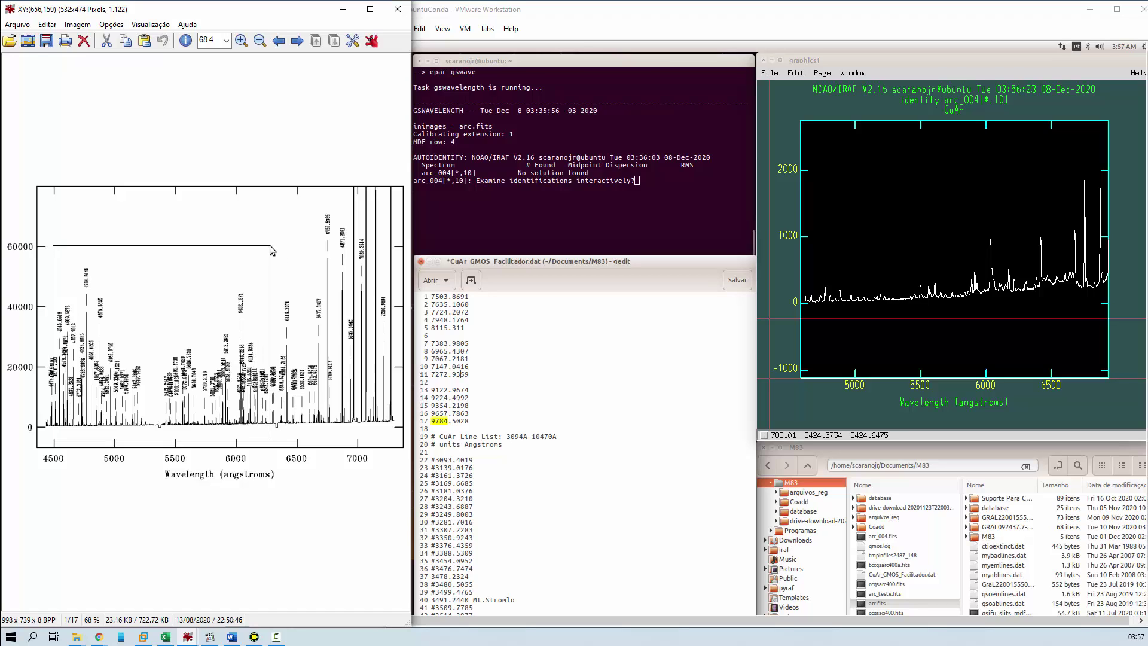
left_click_drag(271, 246, 271, 245)
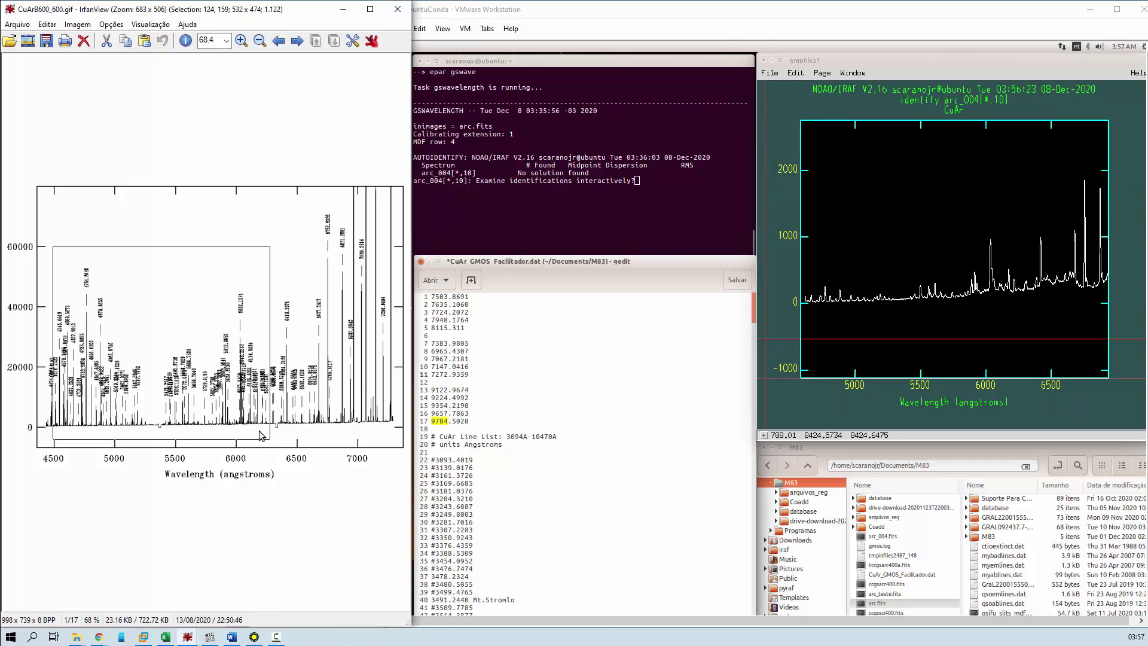
left_click(299, 435)
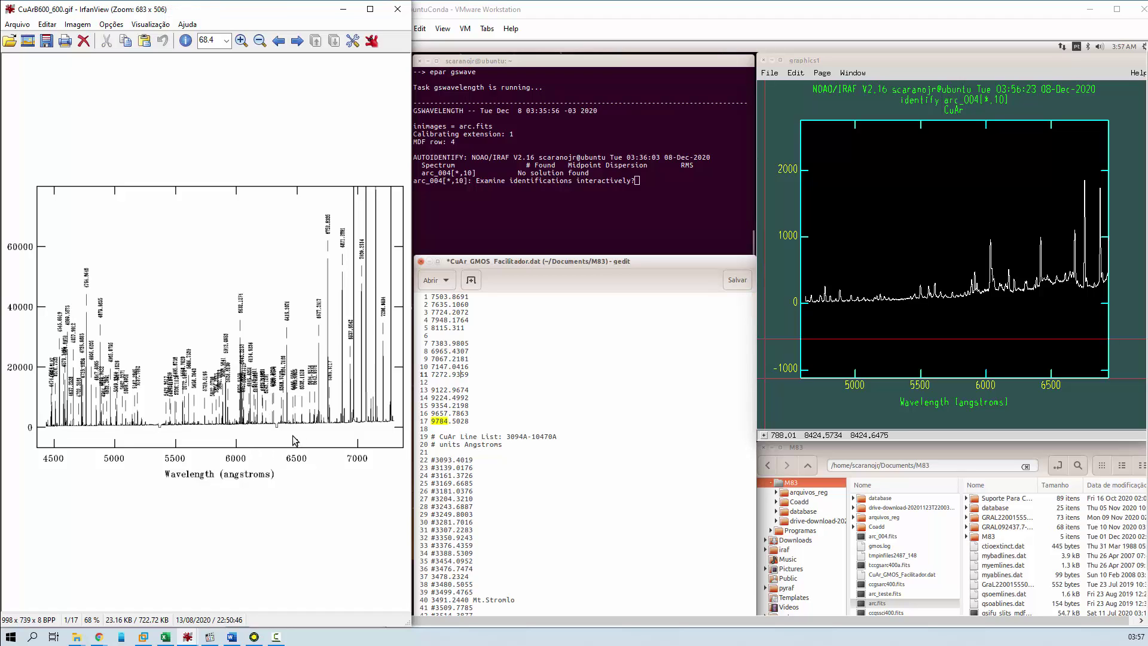
left_click_drag(297, 438, 334, 294)
left_click(310, 372)
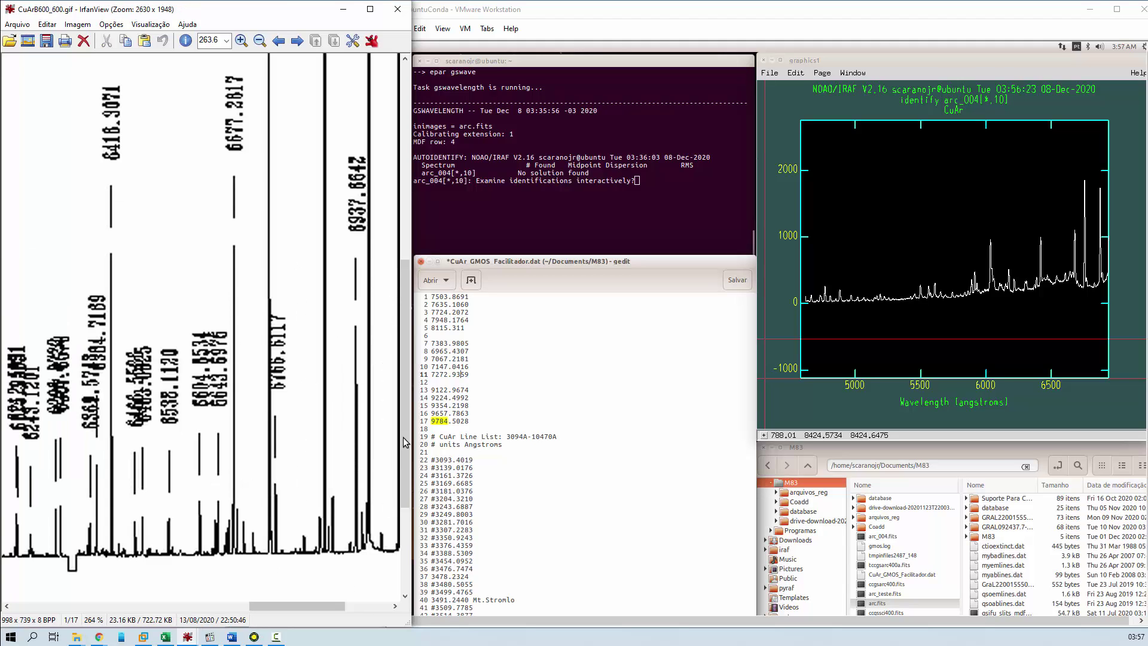
left_click_drag(403, 437, 404, 512)
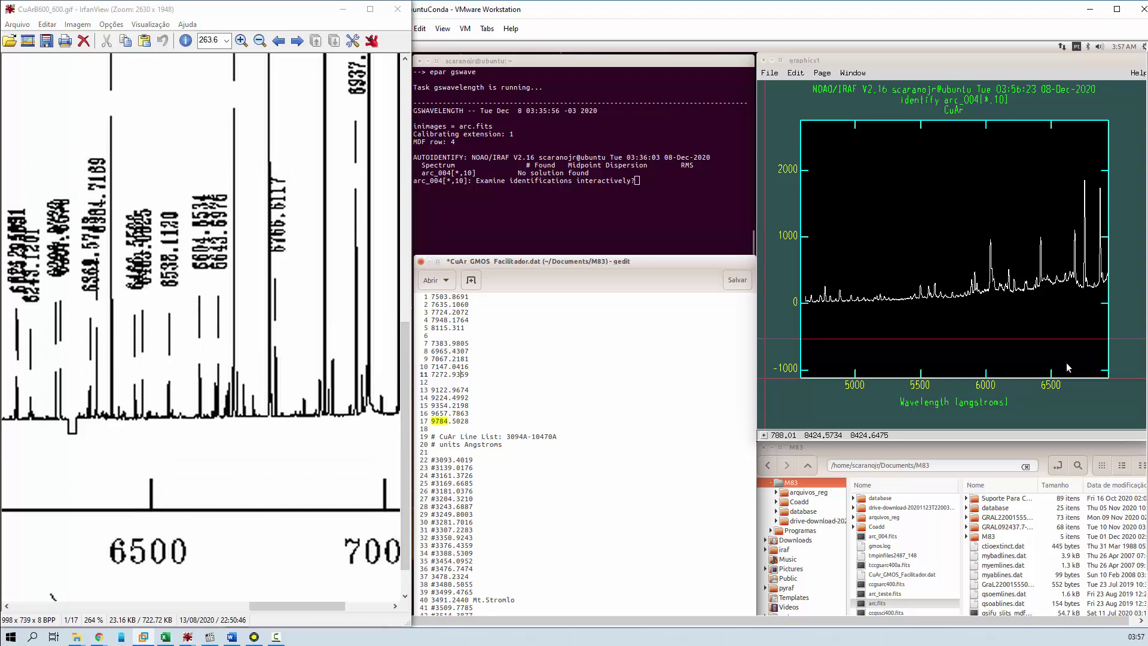
- Identify the strong arc peak near the red end of the zoomed spectrum as 6871.2891 angstroms using the CuArB600_600 chart, and refit the dispersion solution
left_click(1056, 251)
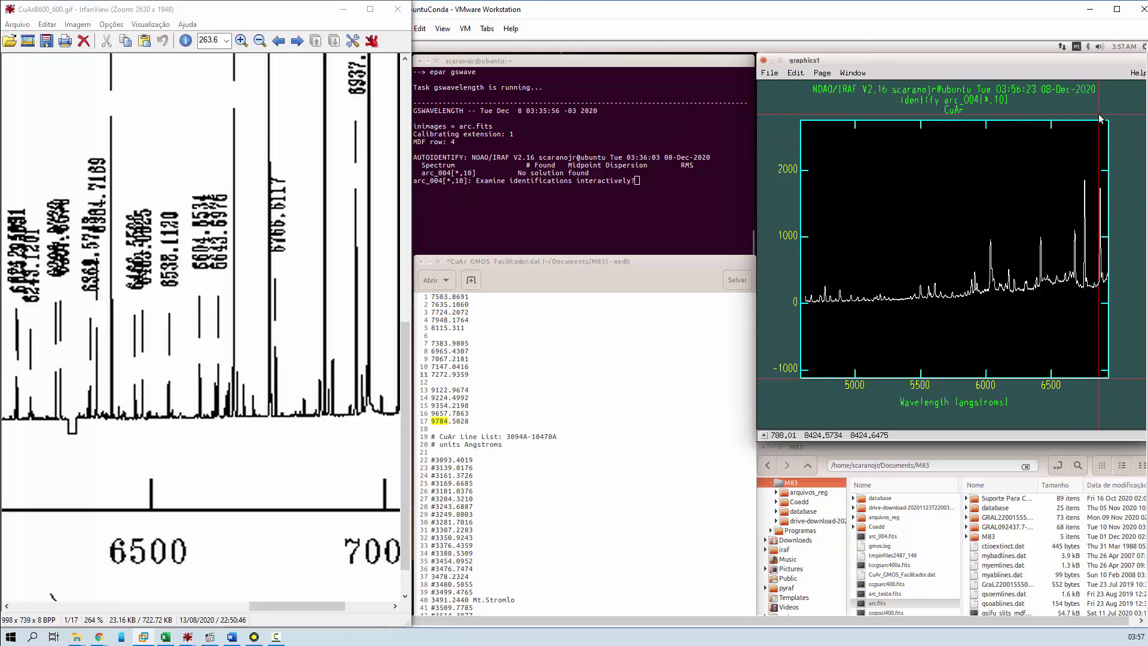
key("m")
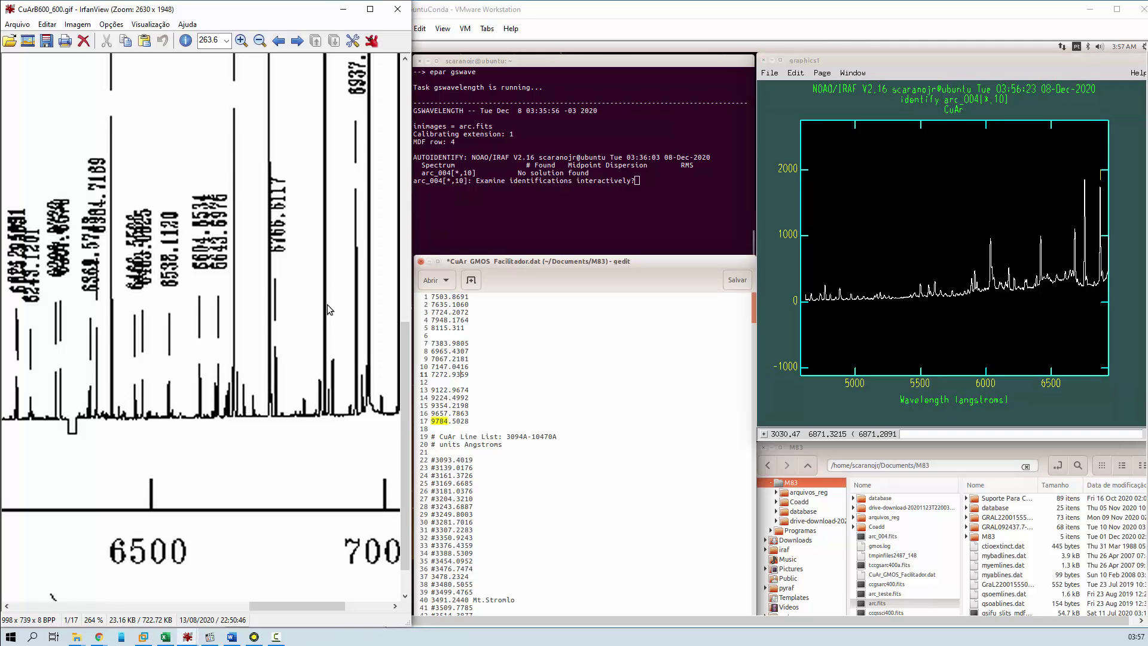
left_click_drag(407, 356, 403, 73)
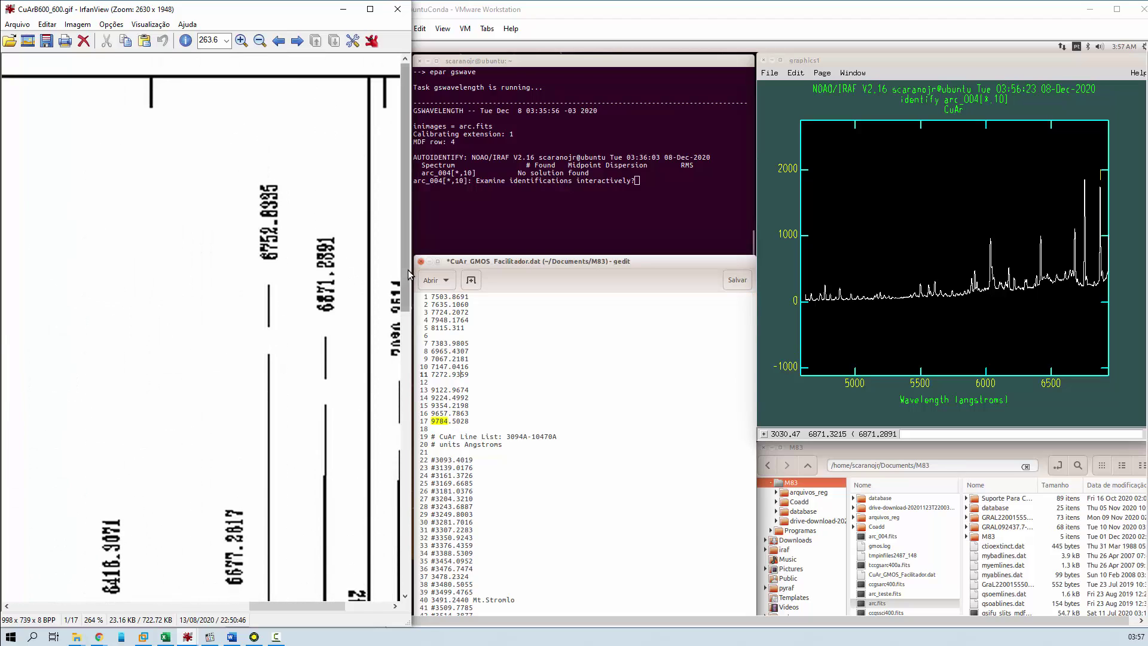
left_click_drag(408, 270, 407, 330)
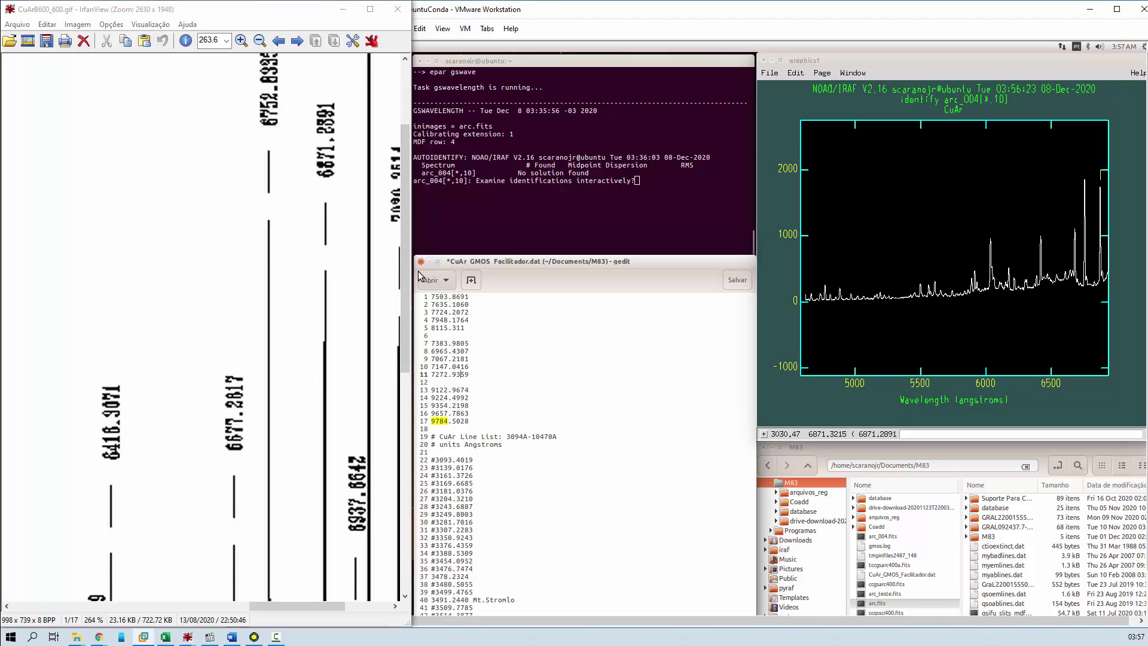
left_click_drag(405, 273, 382, 353)
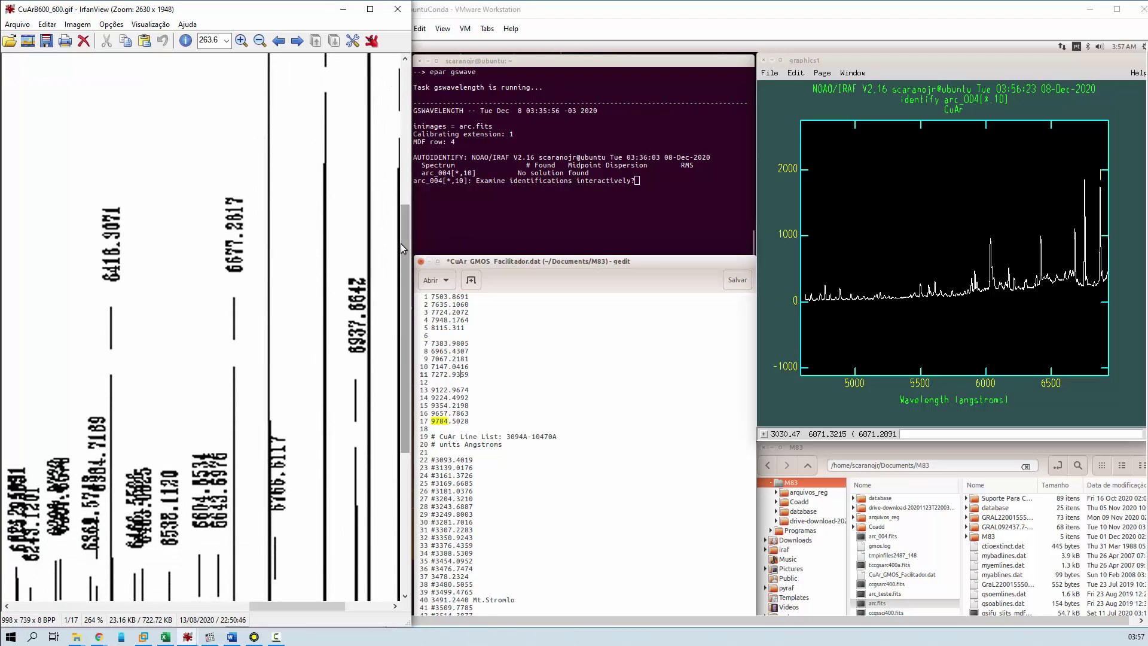
left_click_drag(401, 243, 403, 152)
left_click(1121, 231)
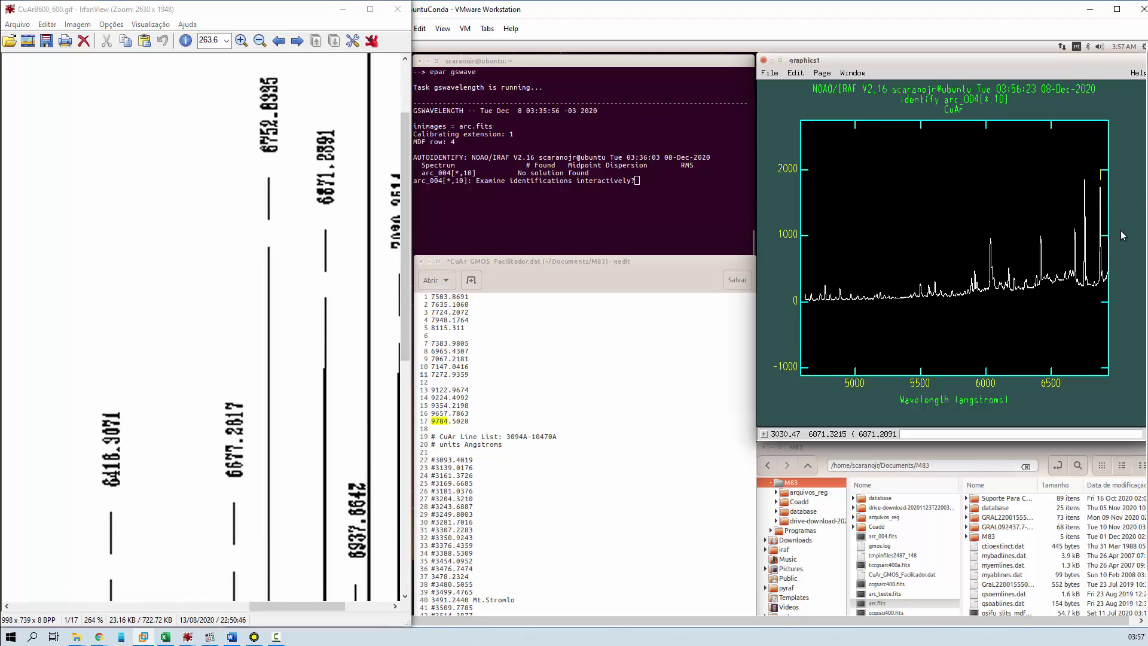
left_click(625, 288)
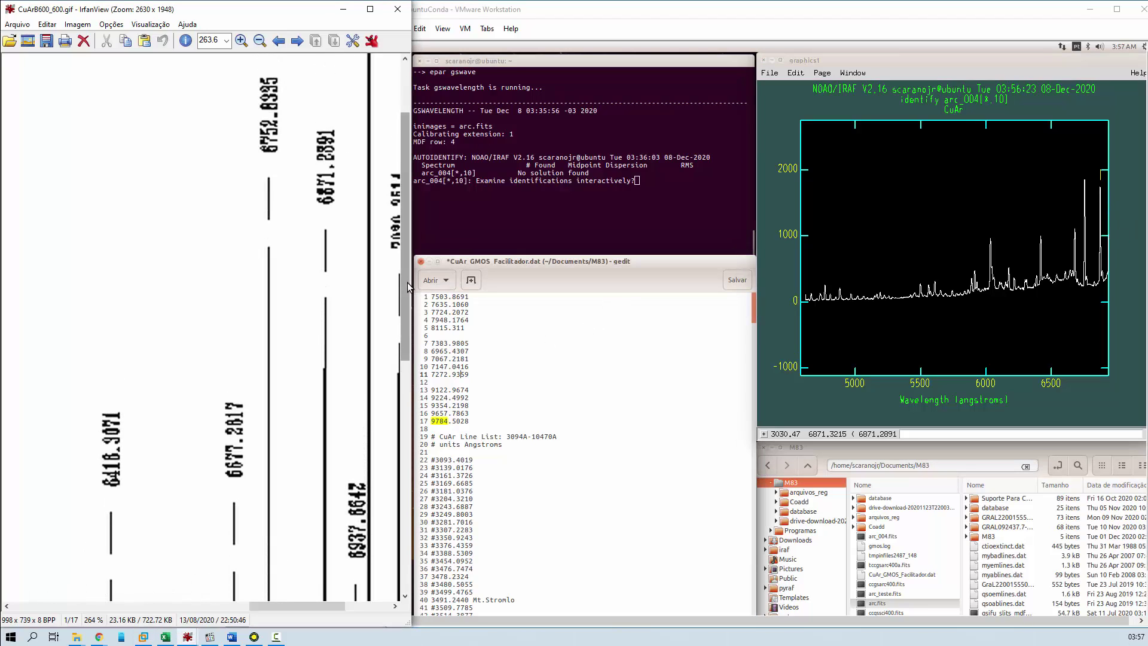
left_click_drag(407, 283, 399, 373)
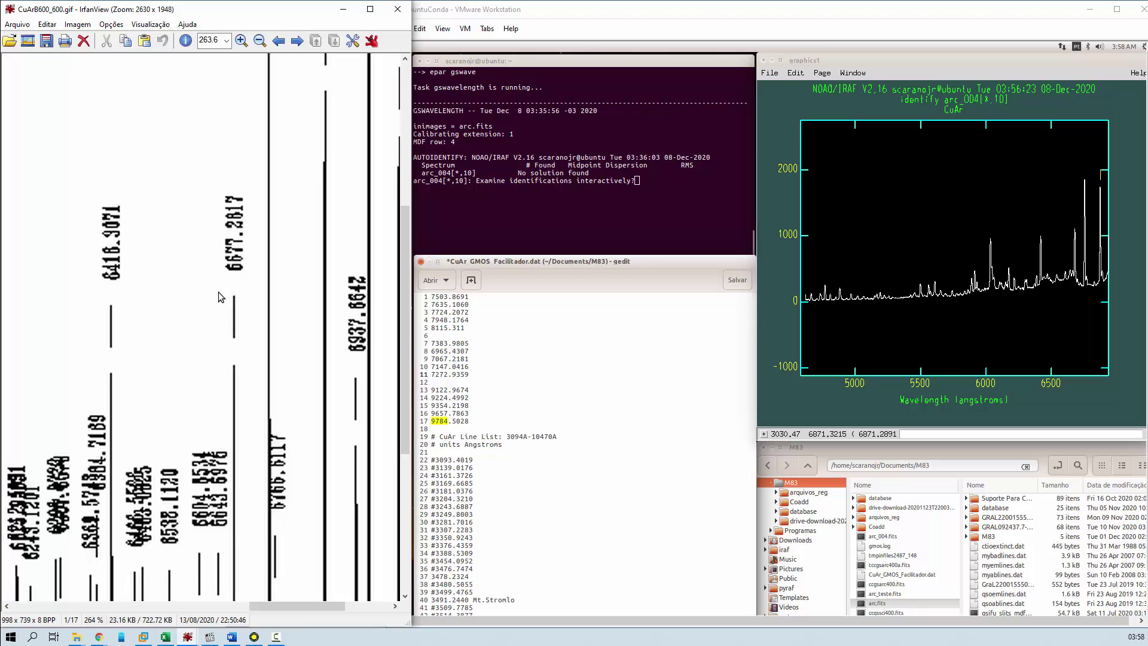
left_click(1081, 189)
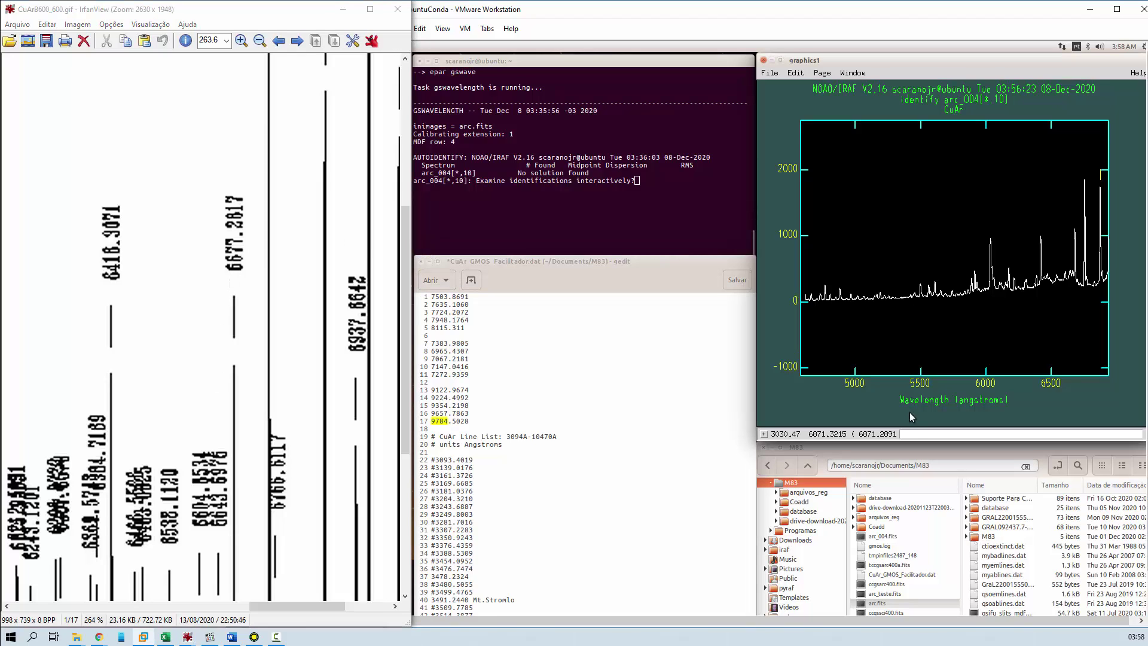
left_click(913, 432)
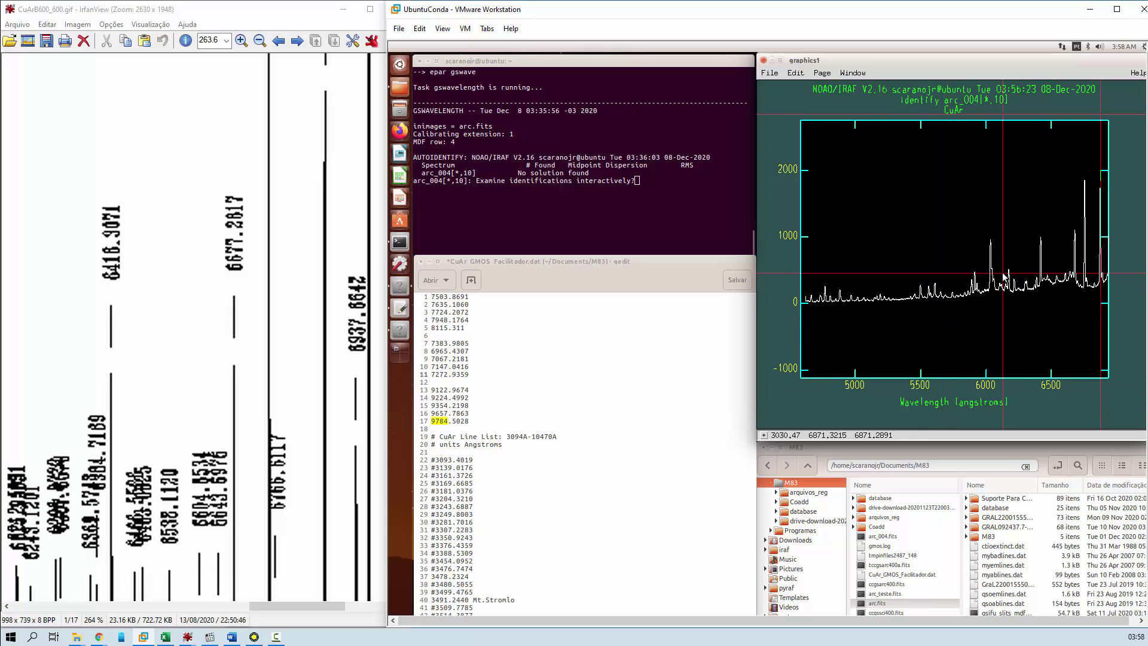
key("f")
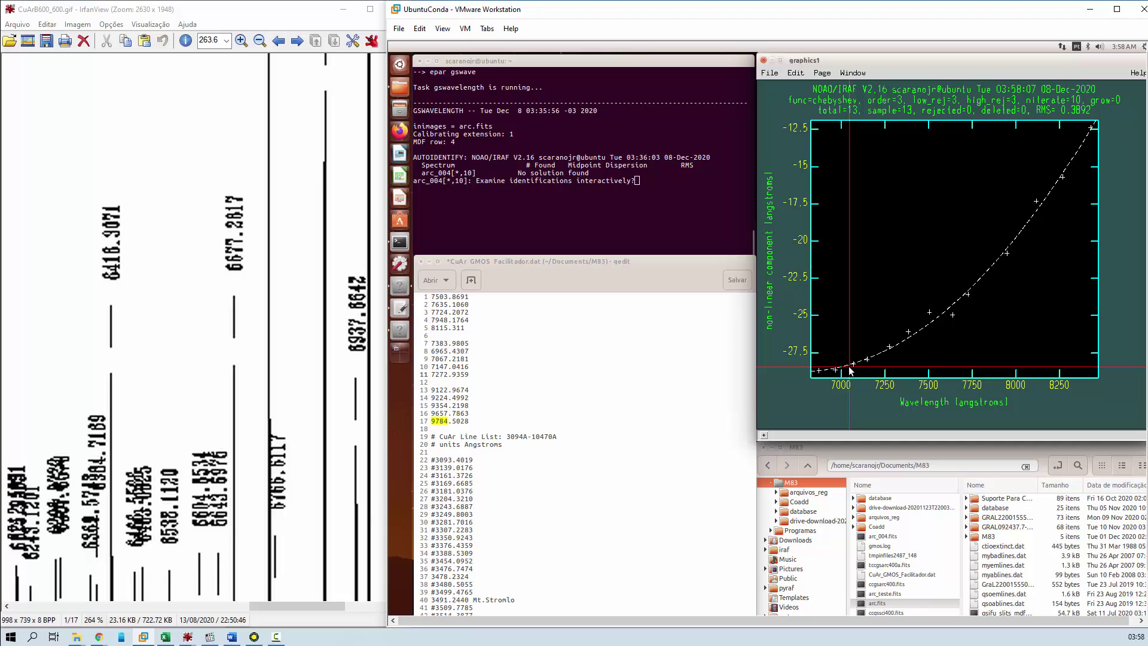
key("q")
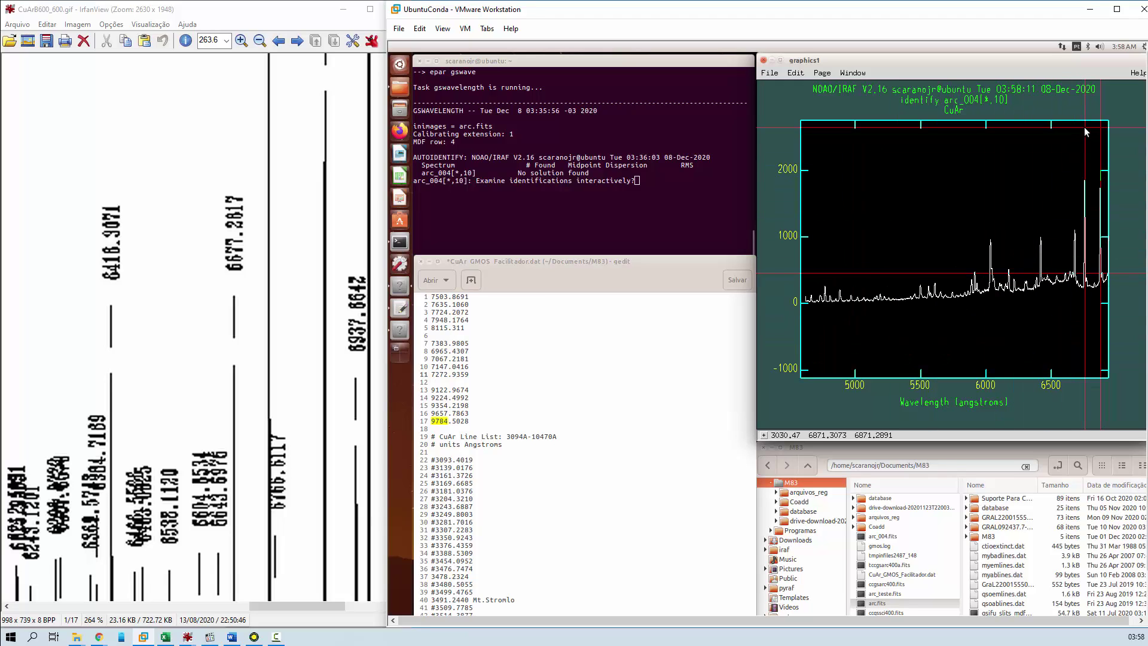
- Mark the tallest arc peak just blueward of the 6871 line and accept its identification as 6752.8335 angstroms, checking it against the chart
key("m")
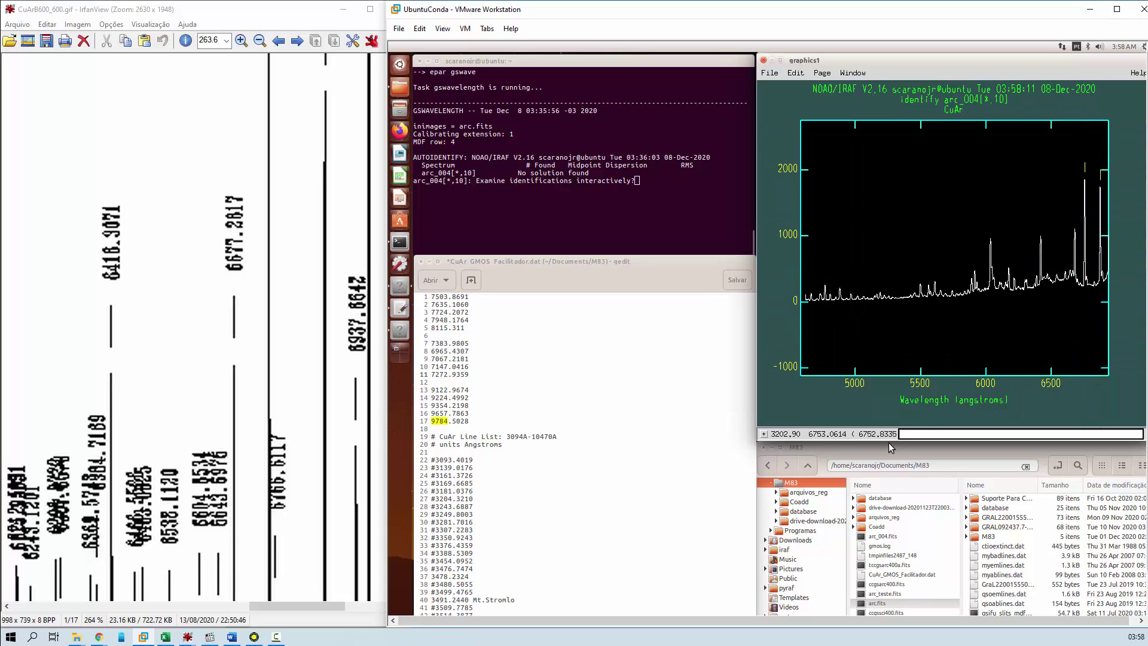
left_click(377, 328)
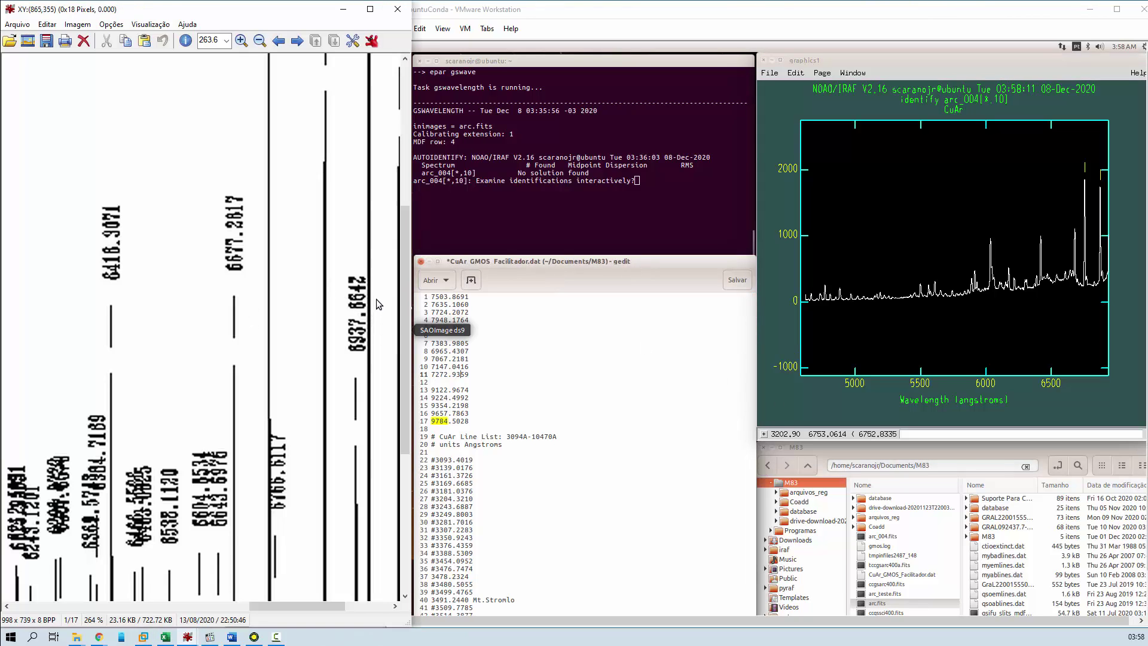
left_click_drag(405, 302, 403, 134)
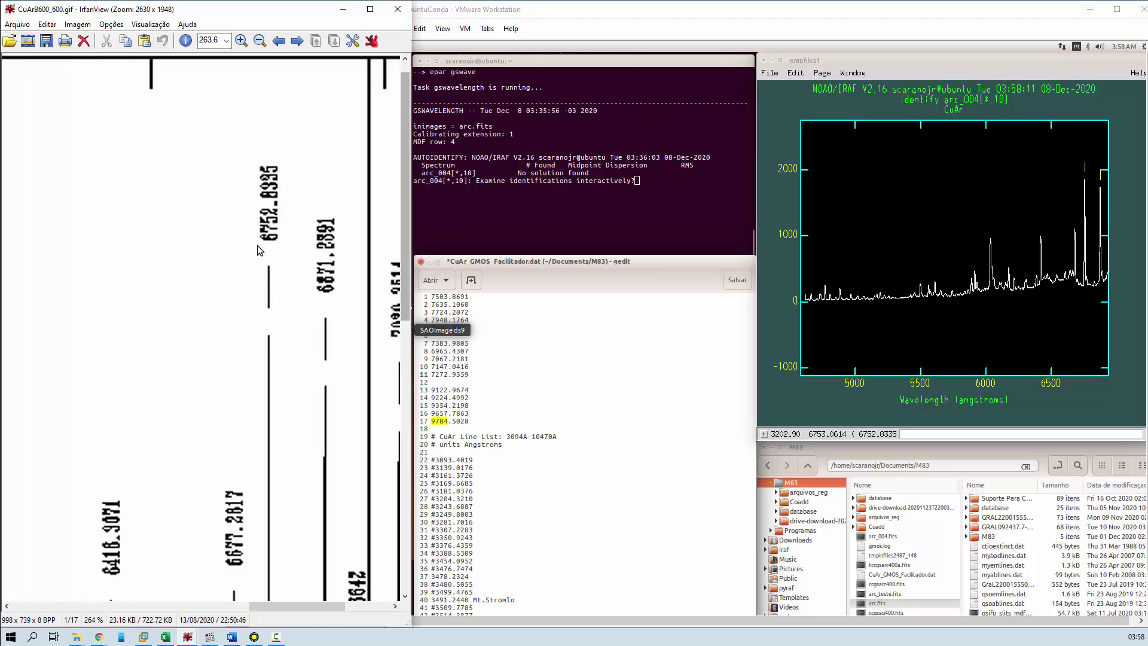
left_click(1035, 323)
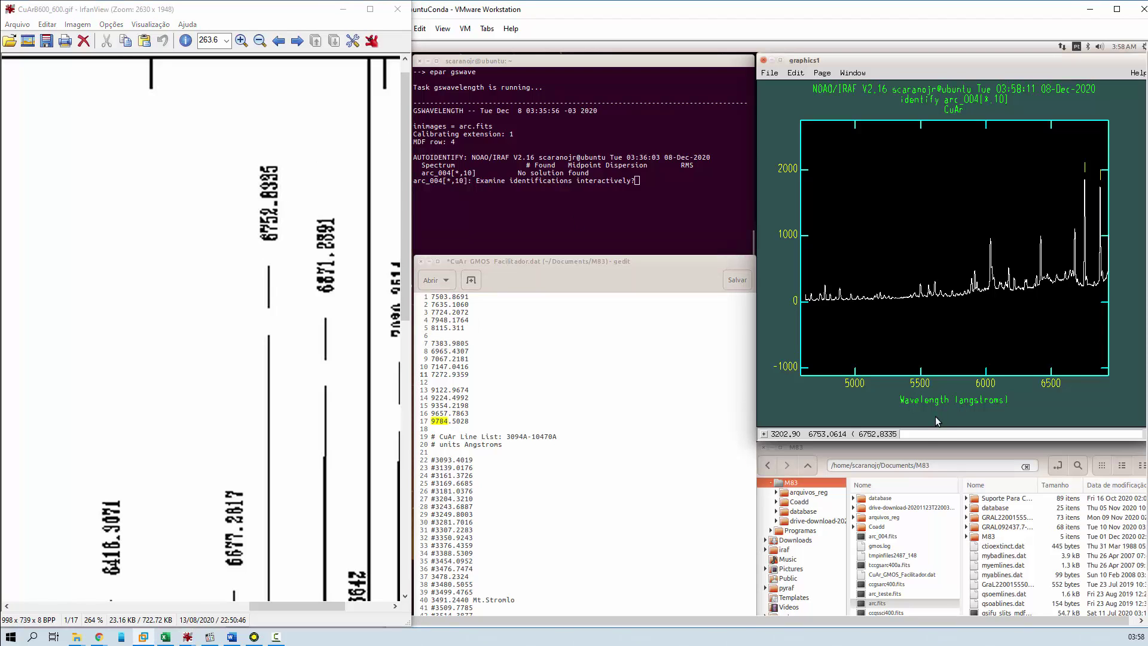
left_click(920, 433)
key("Return")
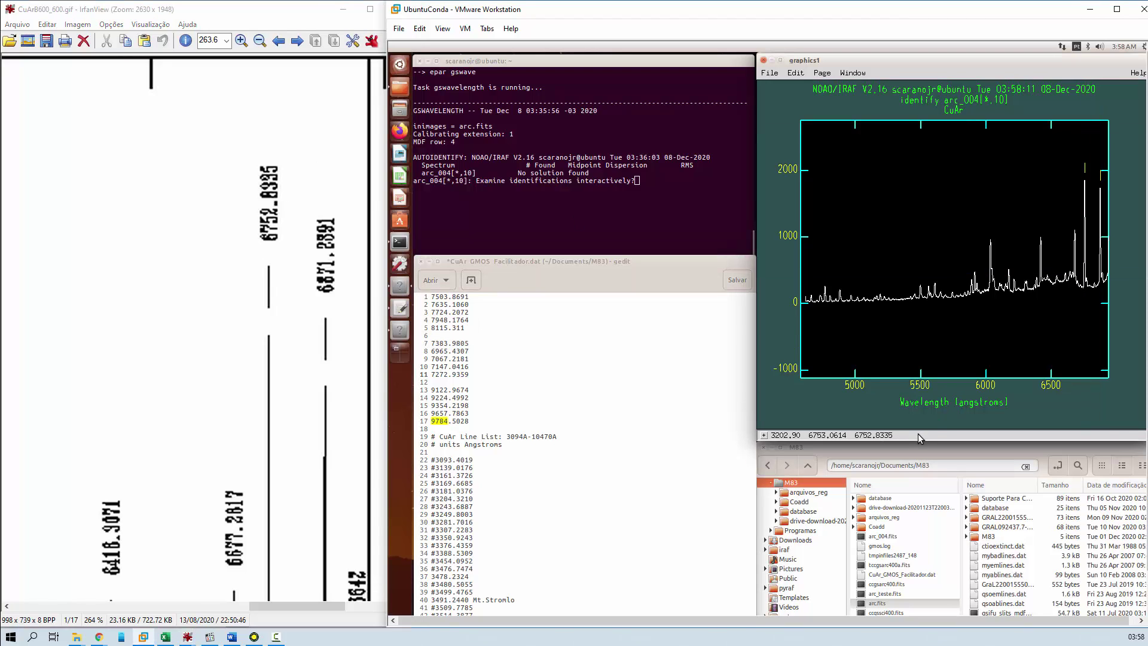
- Mark the next arc peak blueward of the 6752.8335 line and accept its identification as 6677.2817 angstroms
left_click(240, 564)
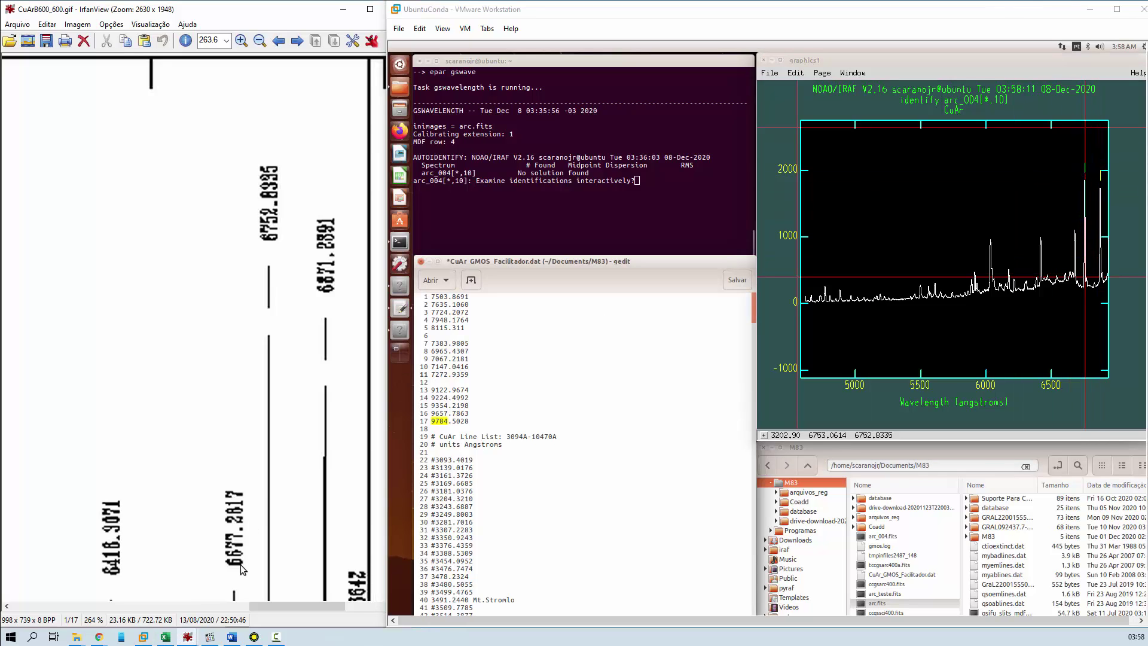
left_click(996, 257)
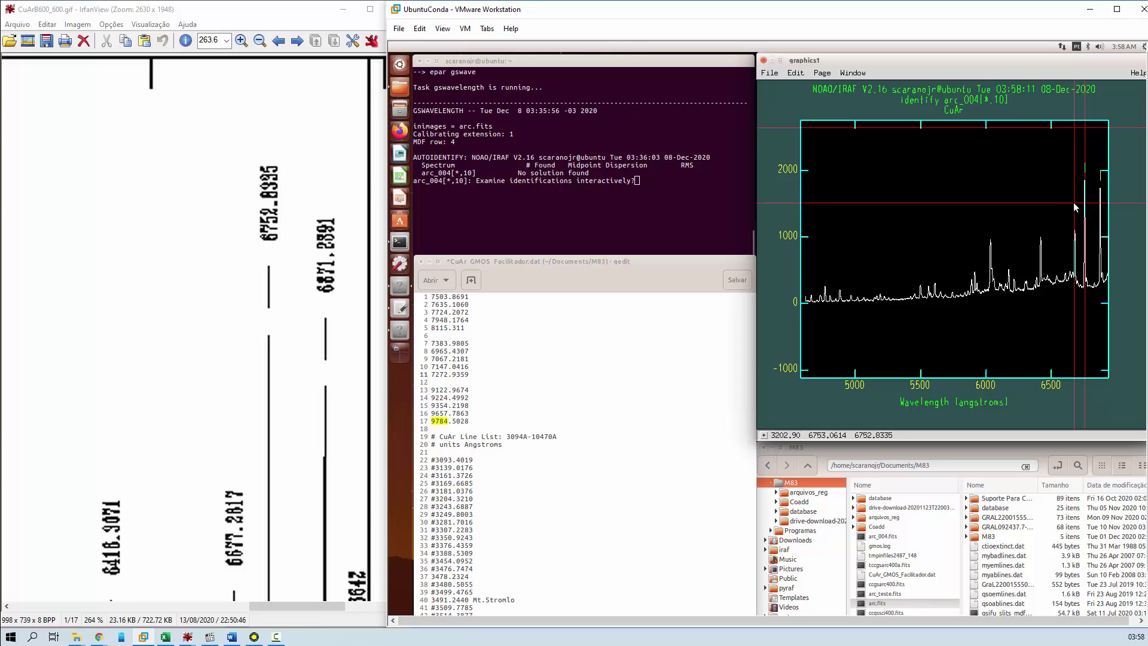
key("m")
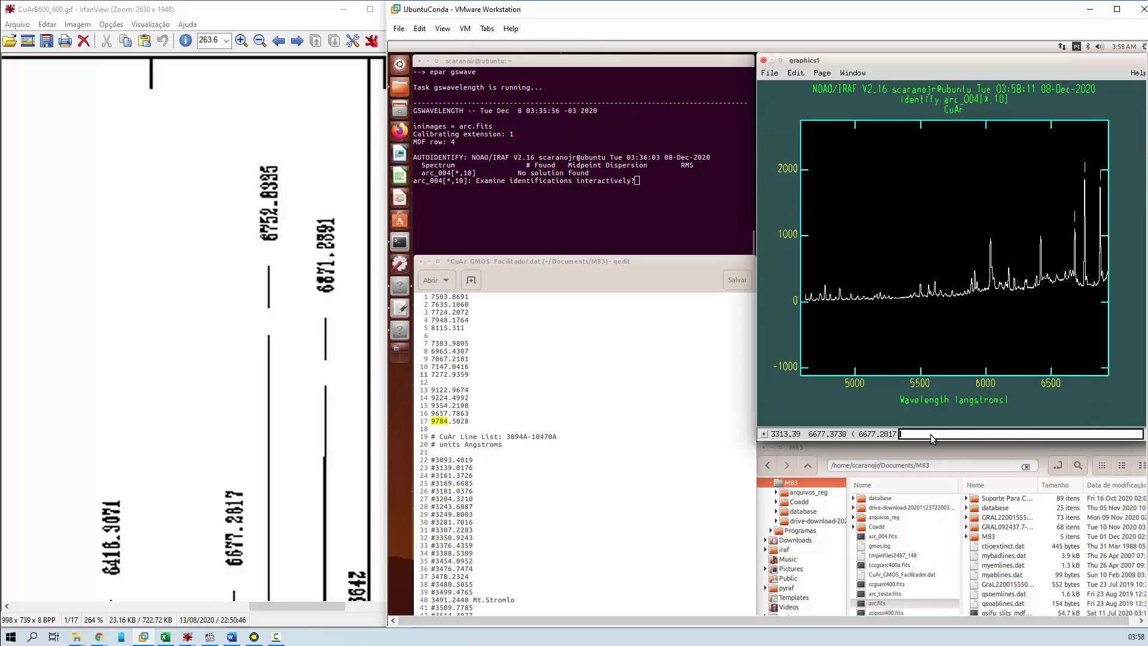
left_click(332, 554)
left_click(398, 516)
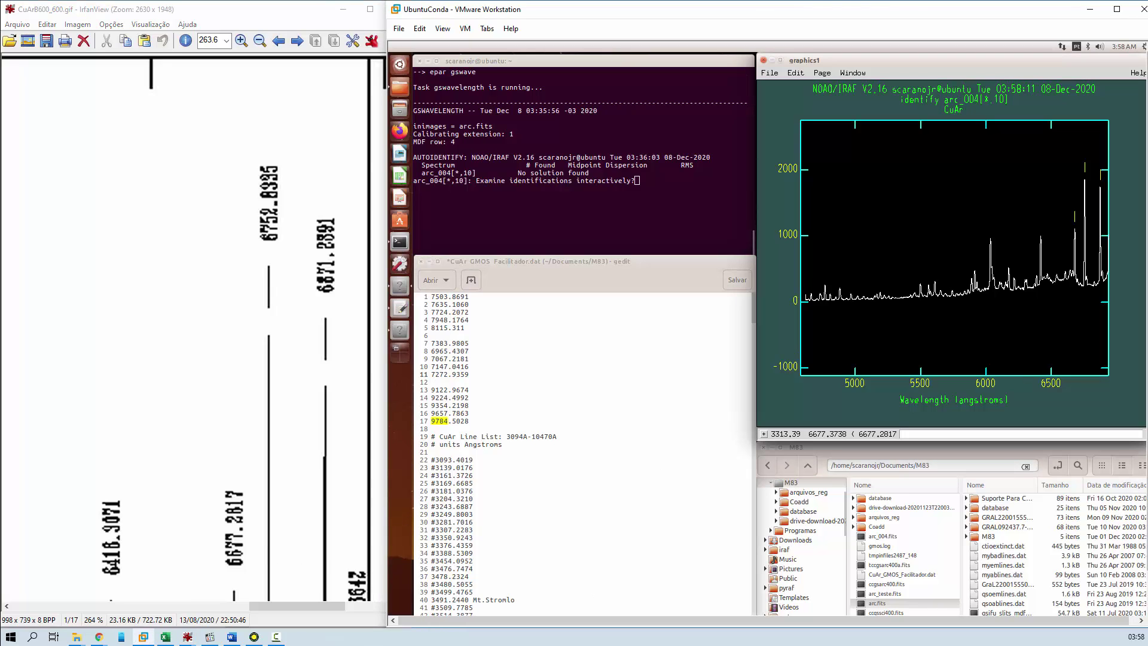
left_click(910, 434)
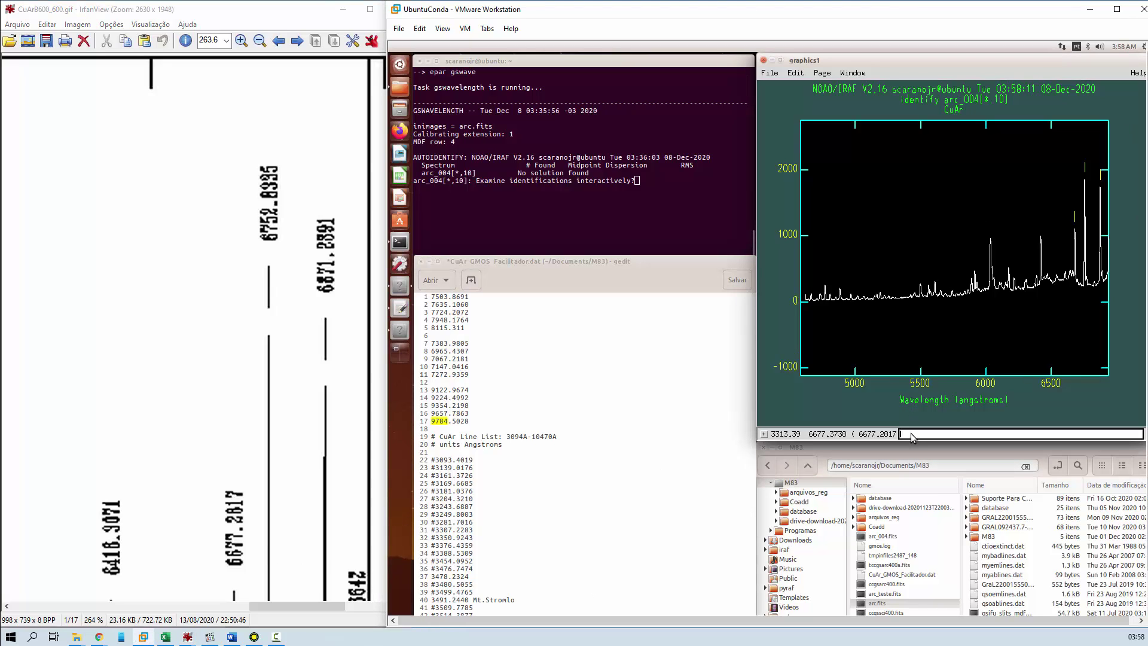
key("Return")
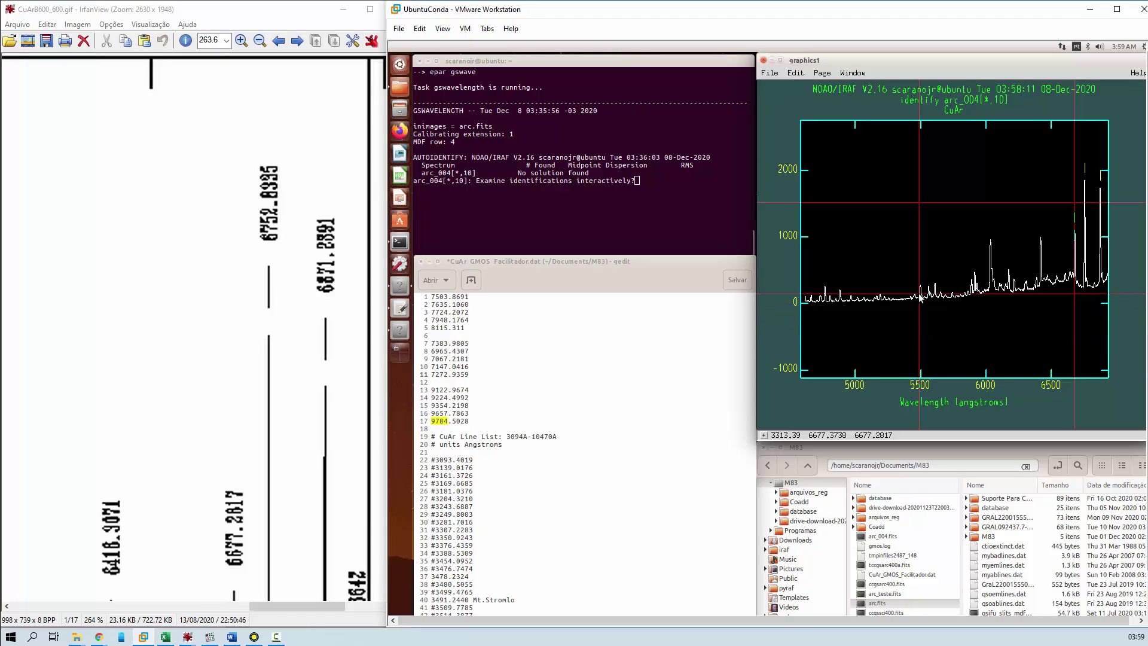
- Identify the faint arc peak near 5500 angstroms as 5495.8738 using that region of the CuArB600_600 chart, and refit the dispersion solution
left_click(206, 497)
left_click(257, 603)
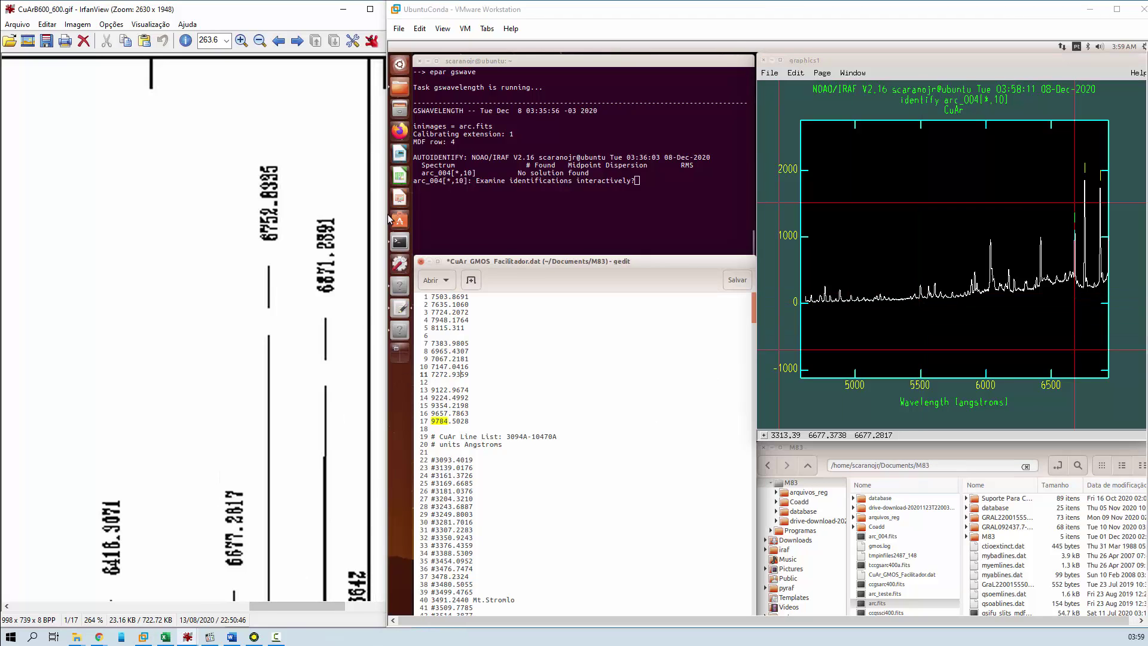
left_click_drag(405, 249, 408, 506)
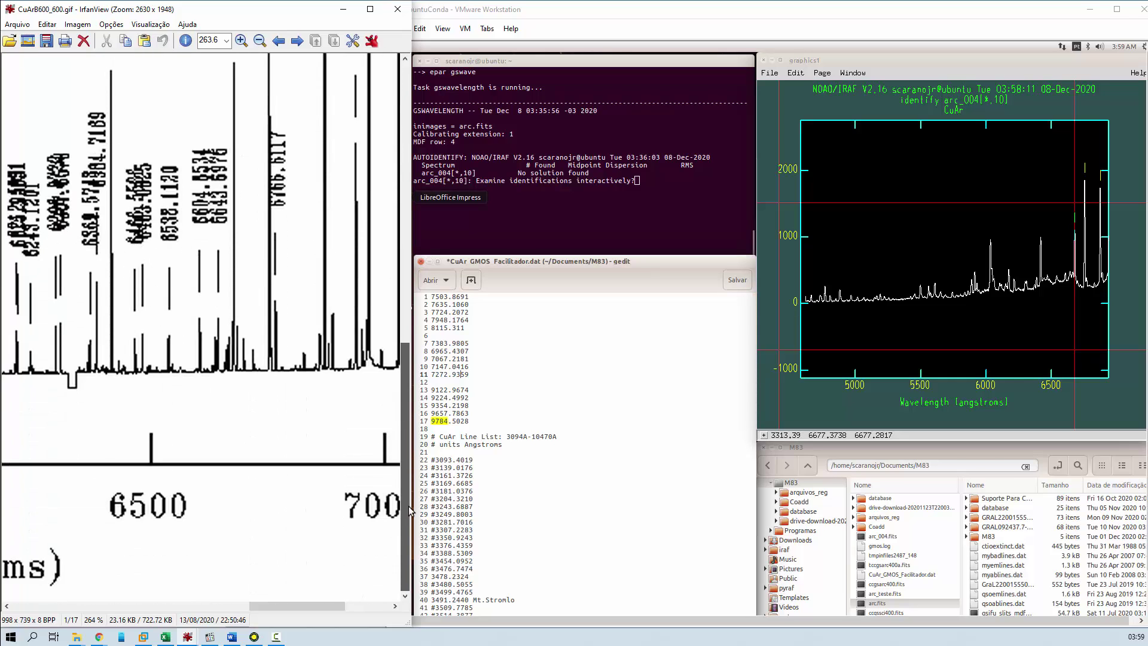
left_click_drag(303, 605, 173, 601)
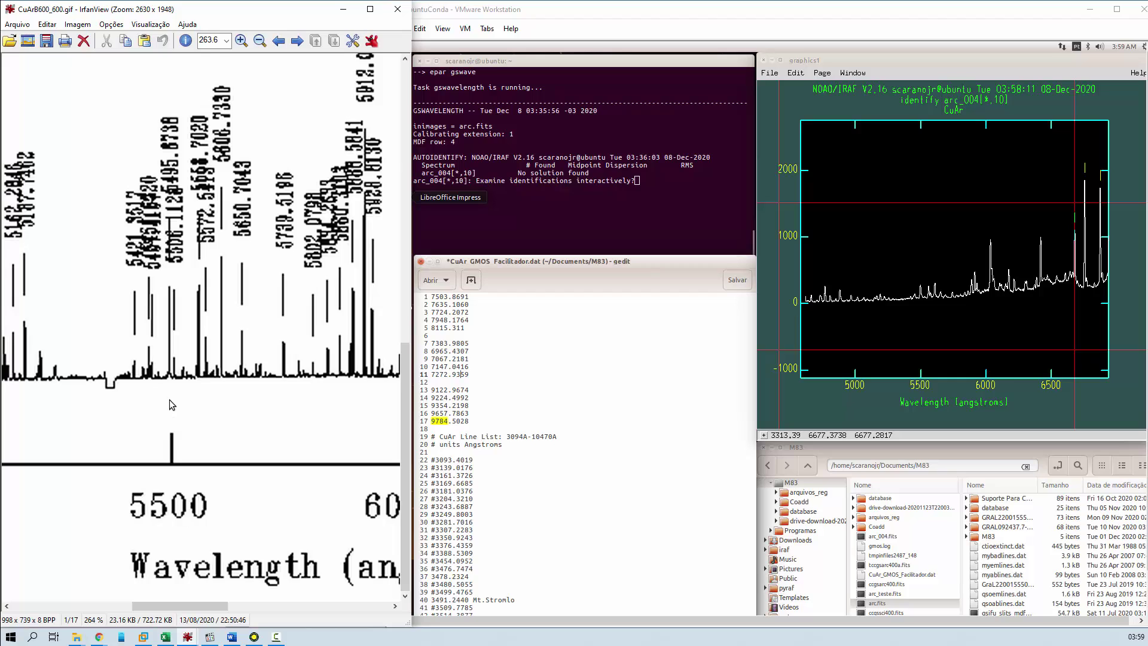
left_click(1009, 289)
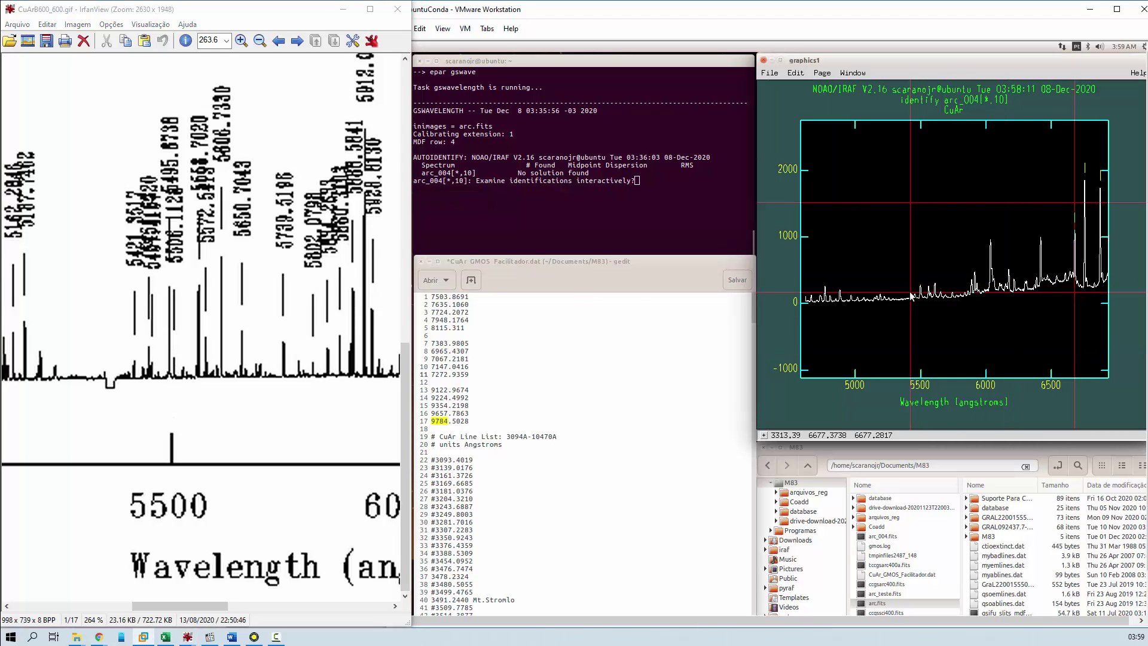
left_click(247, 410)
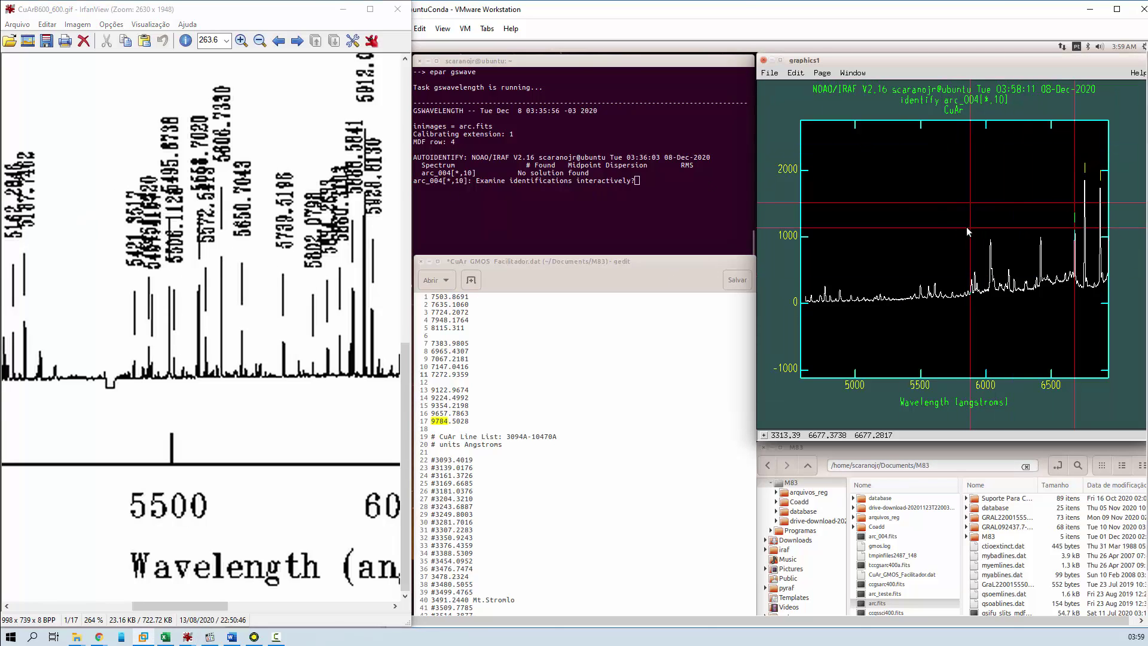
left_click(923, 218)
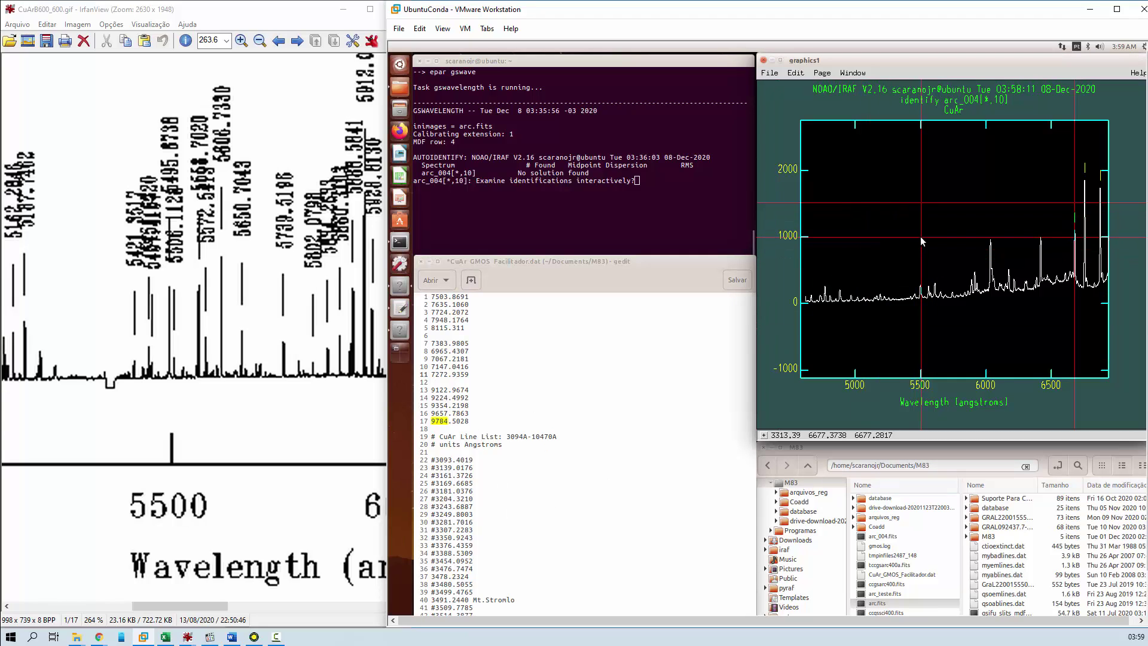
key("m")
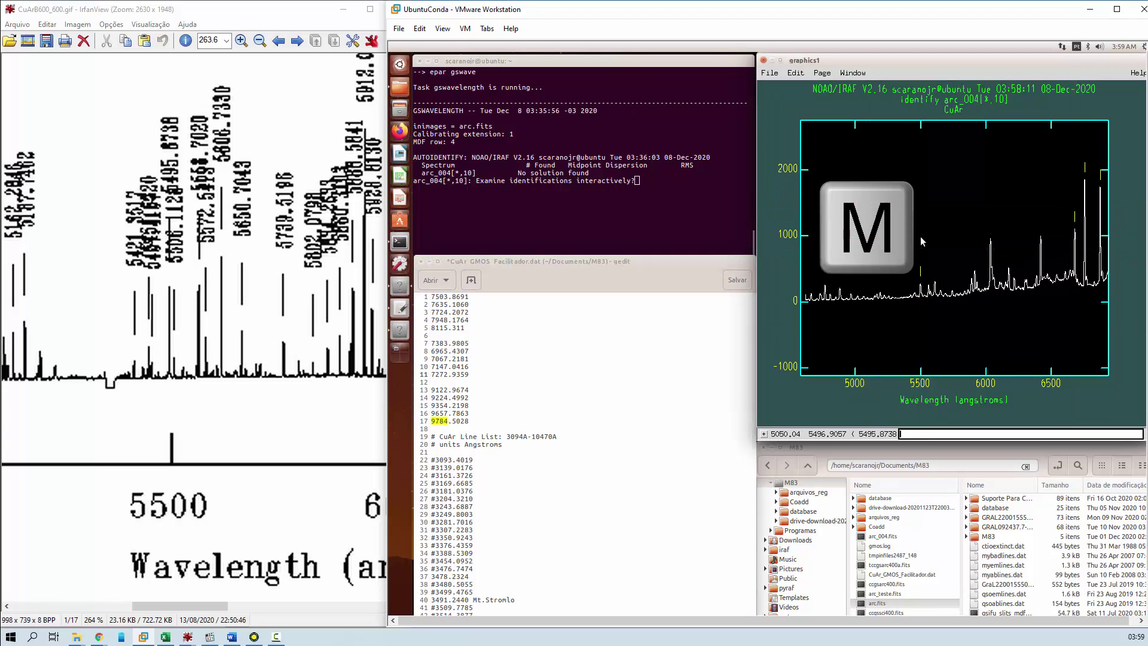
left_click(431, 247)
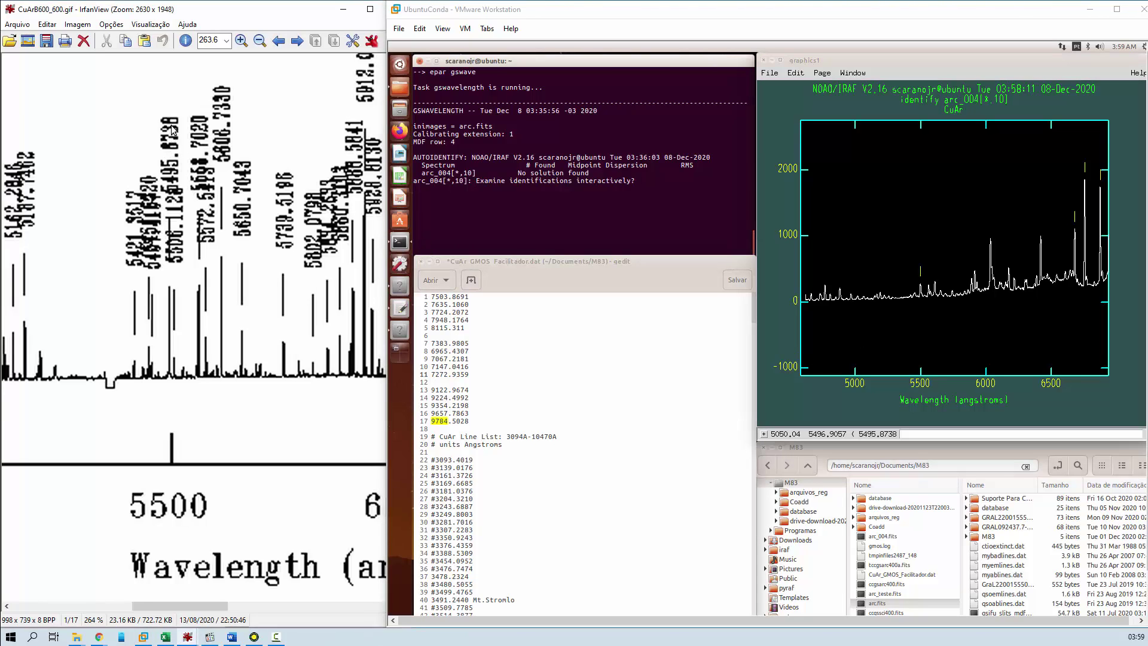
left_click(959, 310)
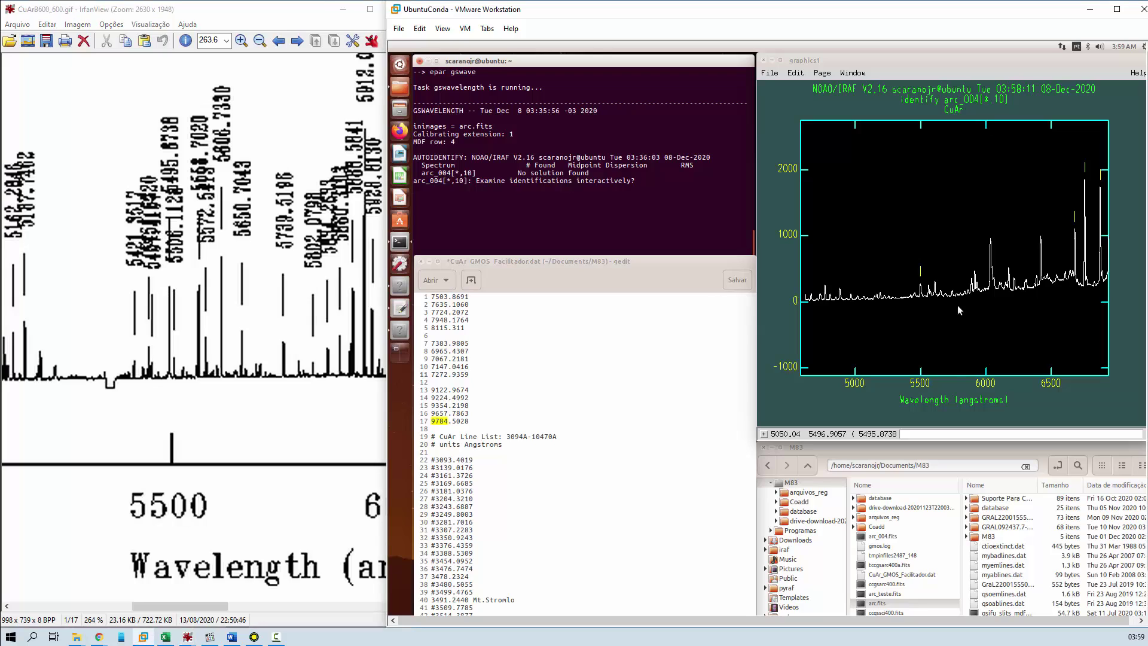
left_click(909, 435)
key("Return")
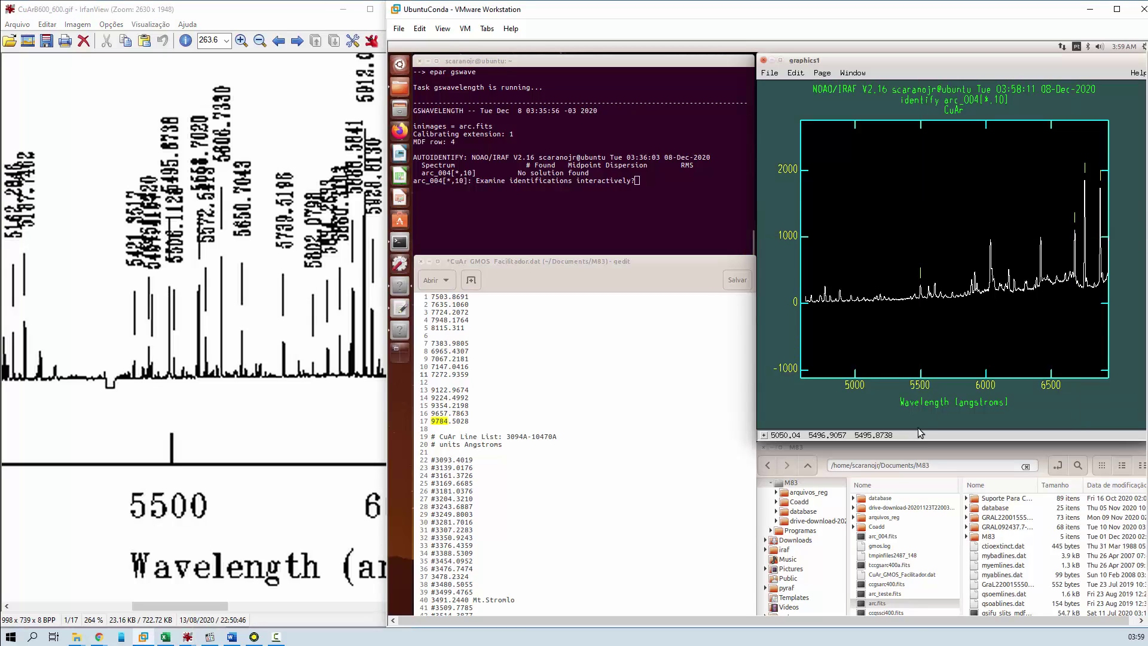
key("f")
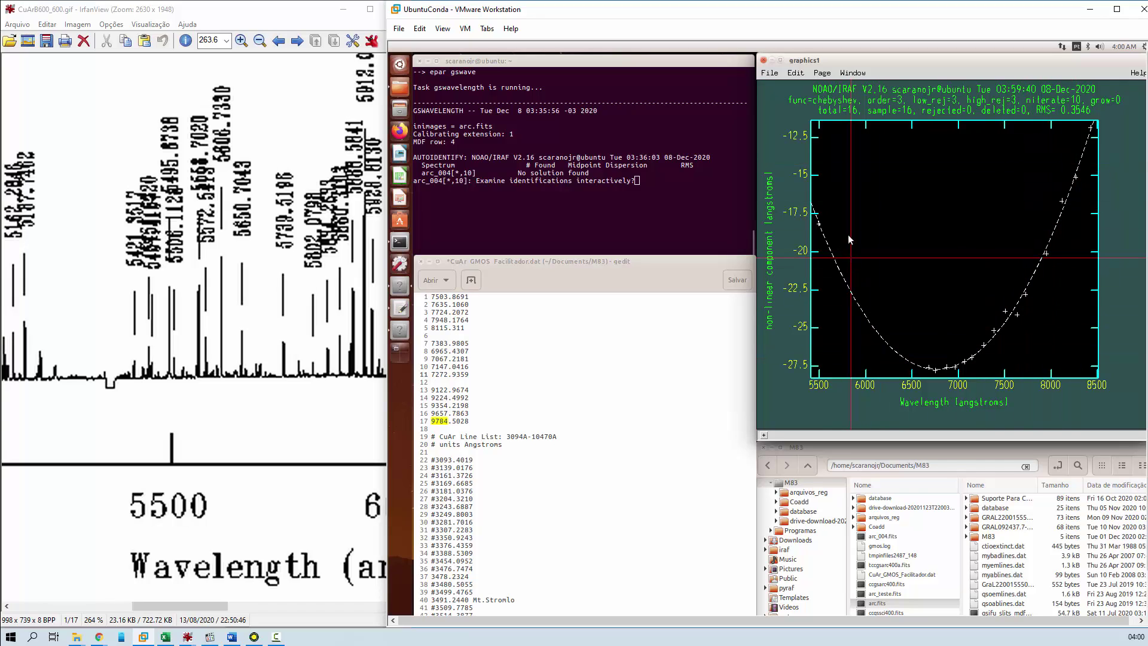
key("q")
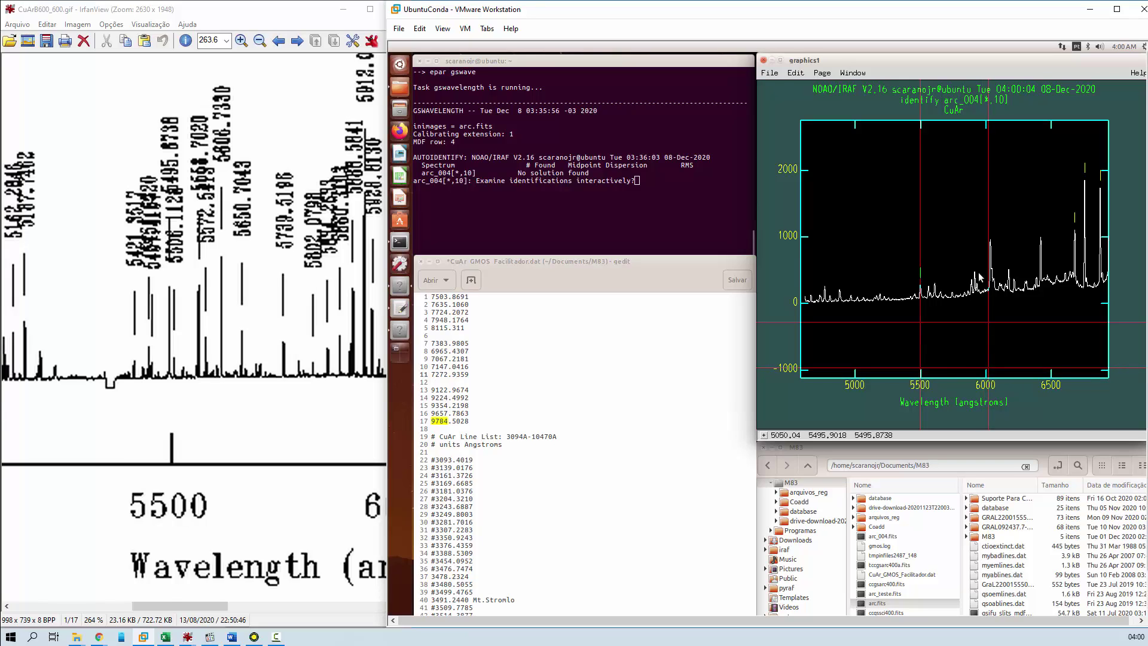
- Mark the strong arc peak just redward of 6000 angstroms, accept 6032.1274 after checking the CuArB600_600 chart, and refit the dispersion solution
left_click(306, 591)
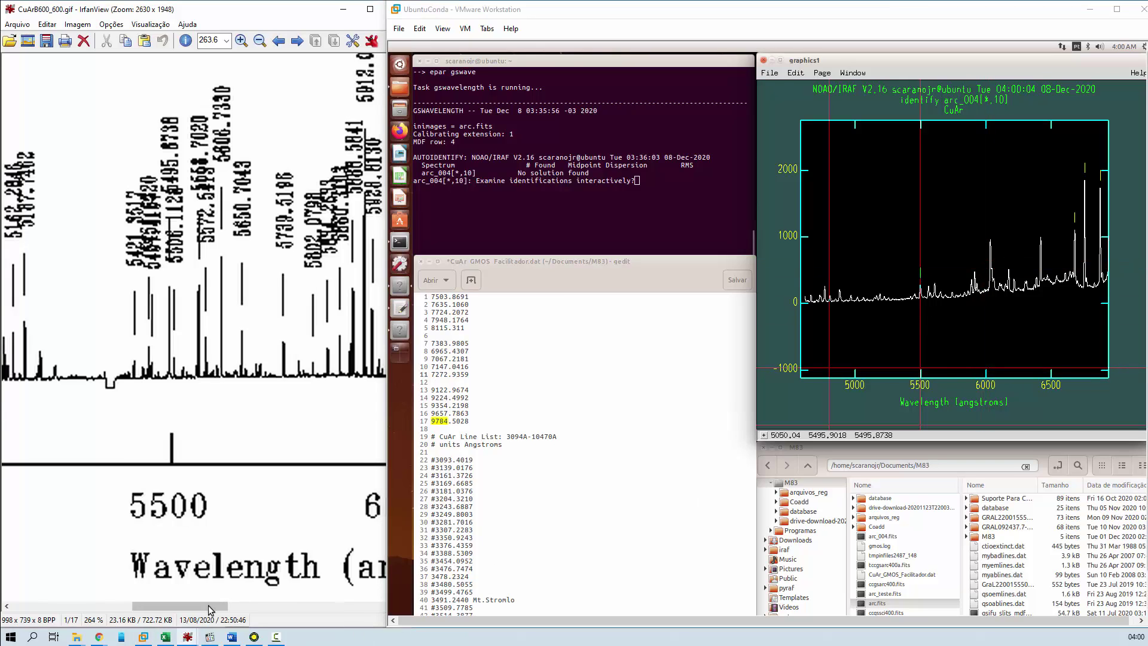
left_click_drag(226, 604, 261, 610)
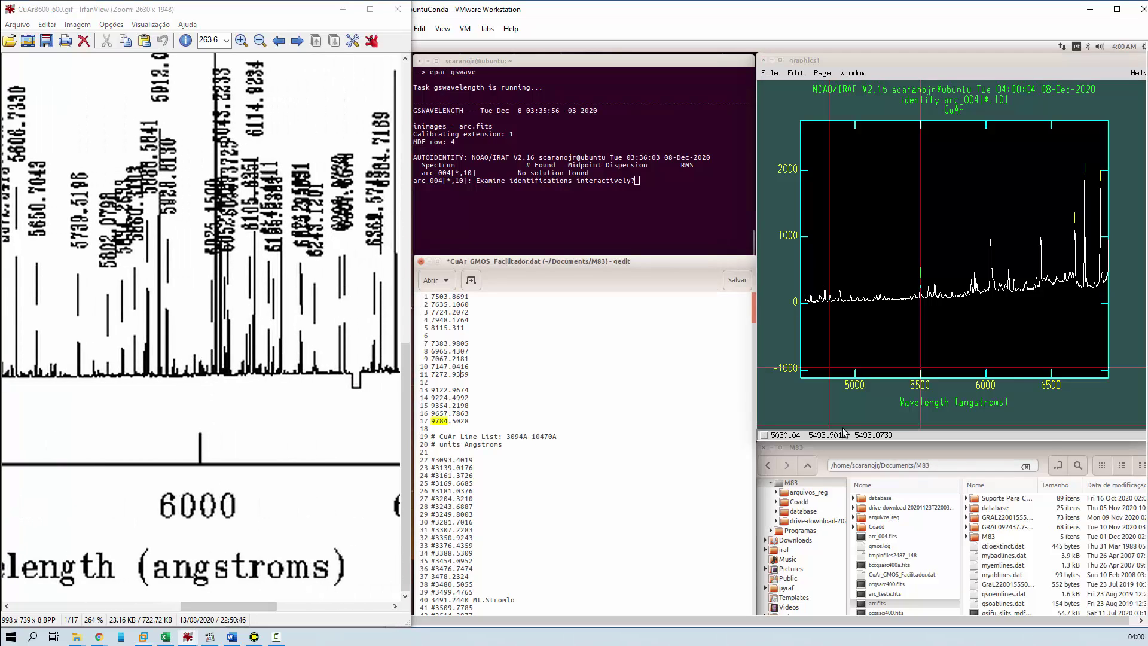
left_click(902, 439)
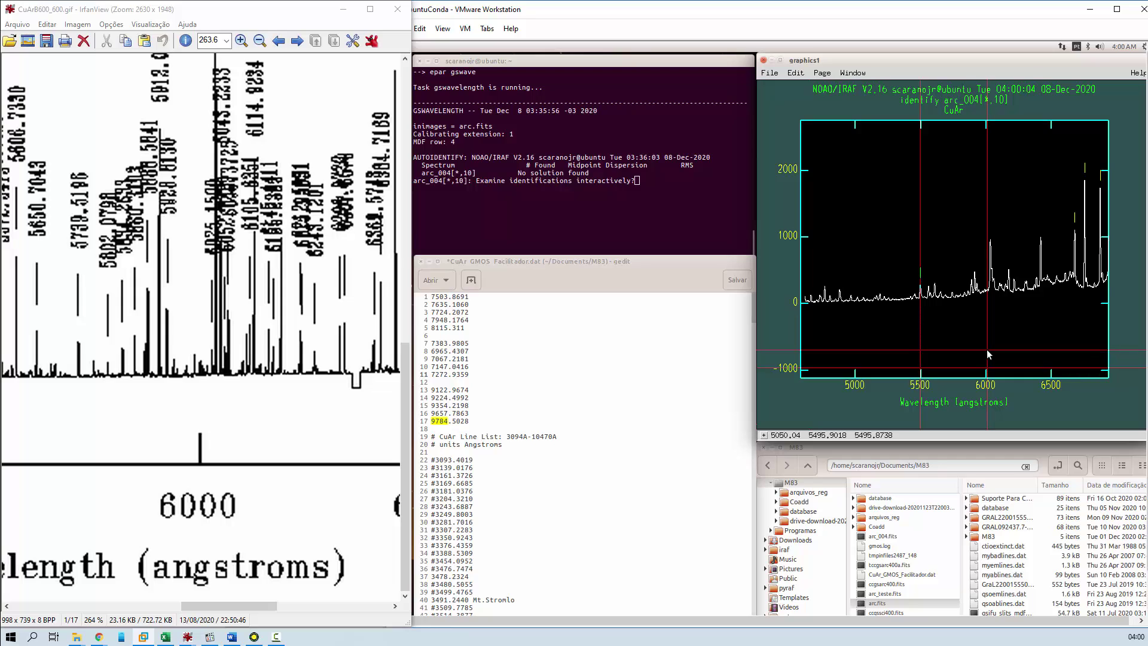
left_click(461, 374)
left_click(294, 425)
left_click(933, 281)
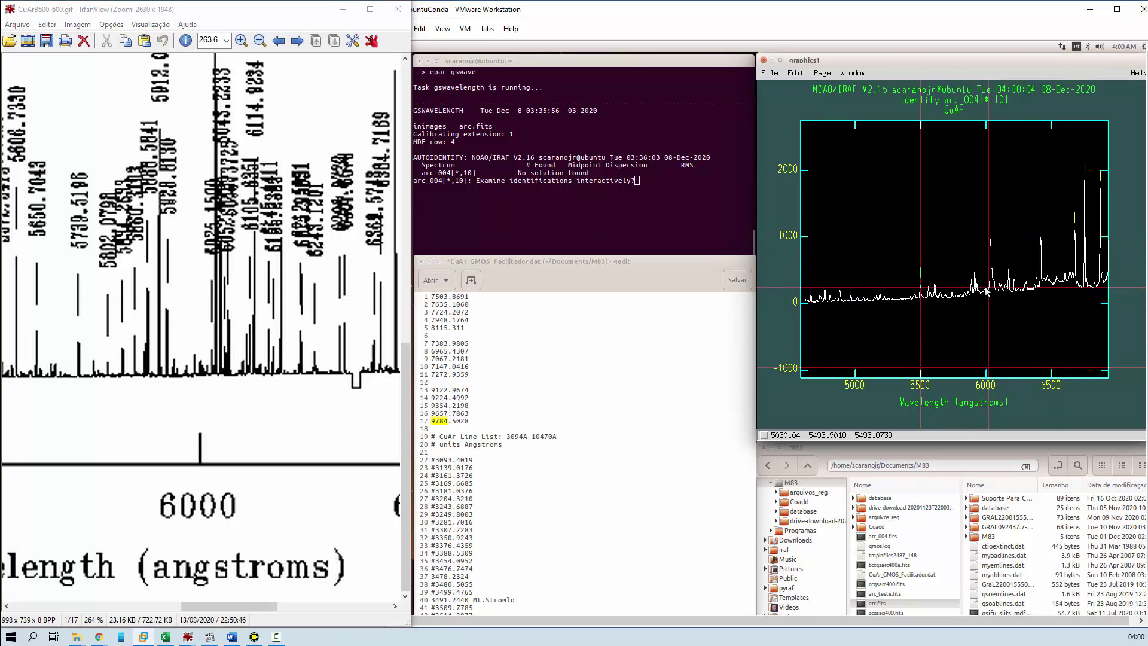
left_click(149, 389)
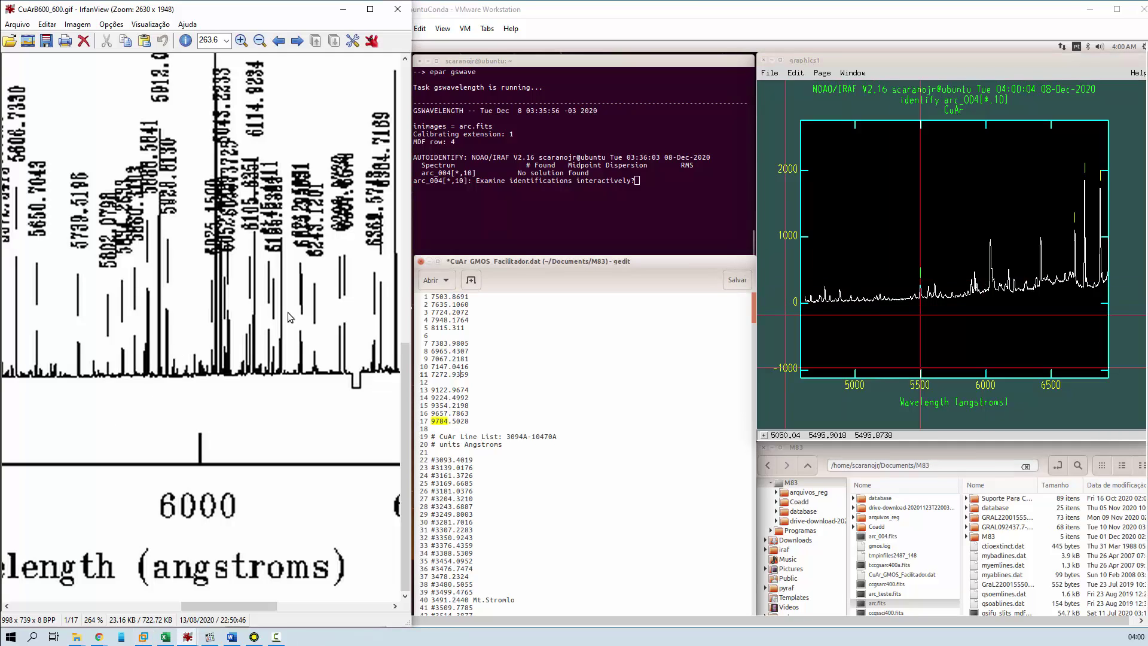
scroll(289, 312, "up", 3)
scroll(288, 315, "up", 1)
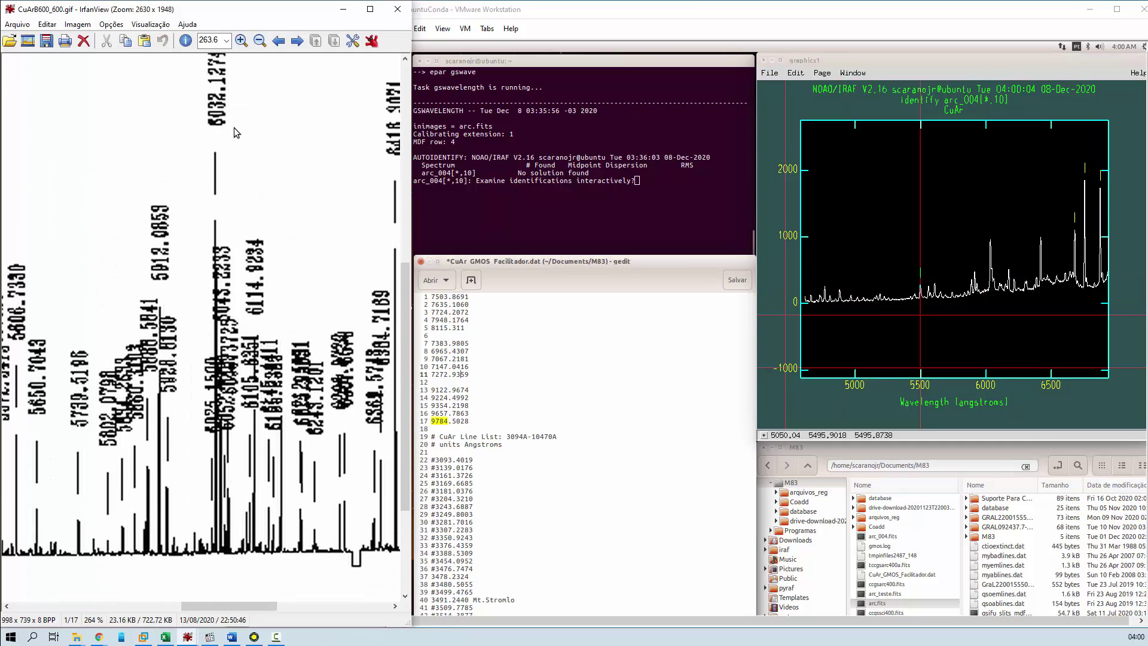
left_click(638, 366)
left_click(963, 185)
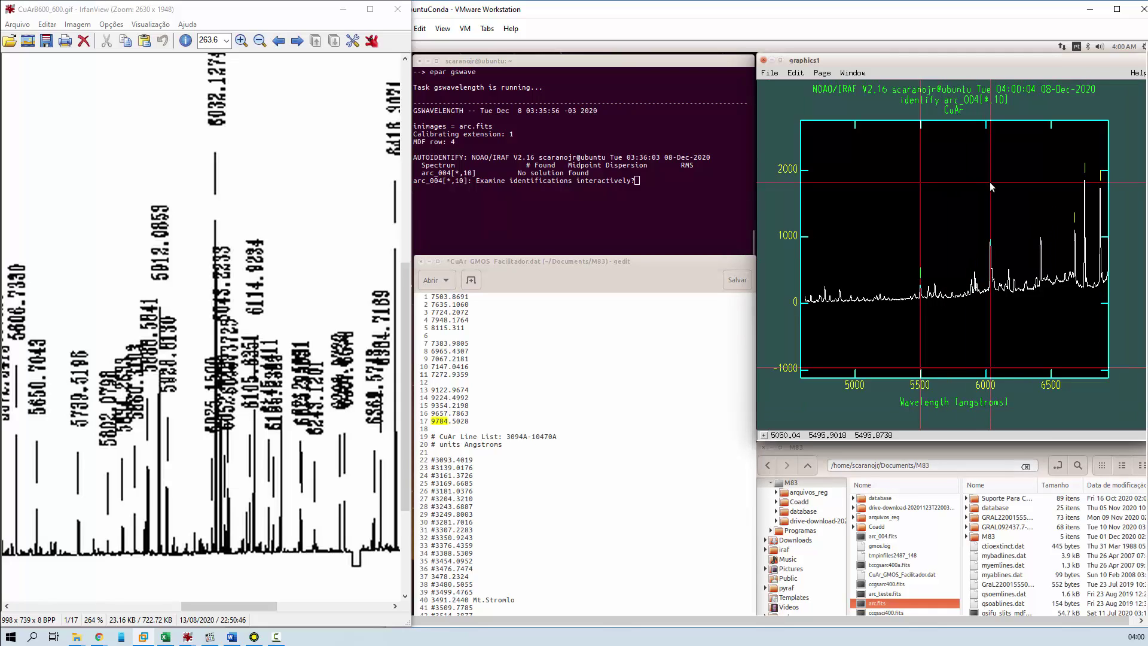
key("m")
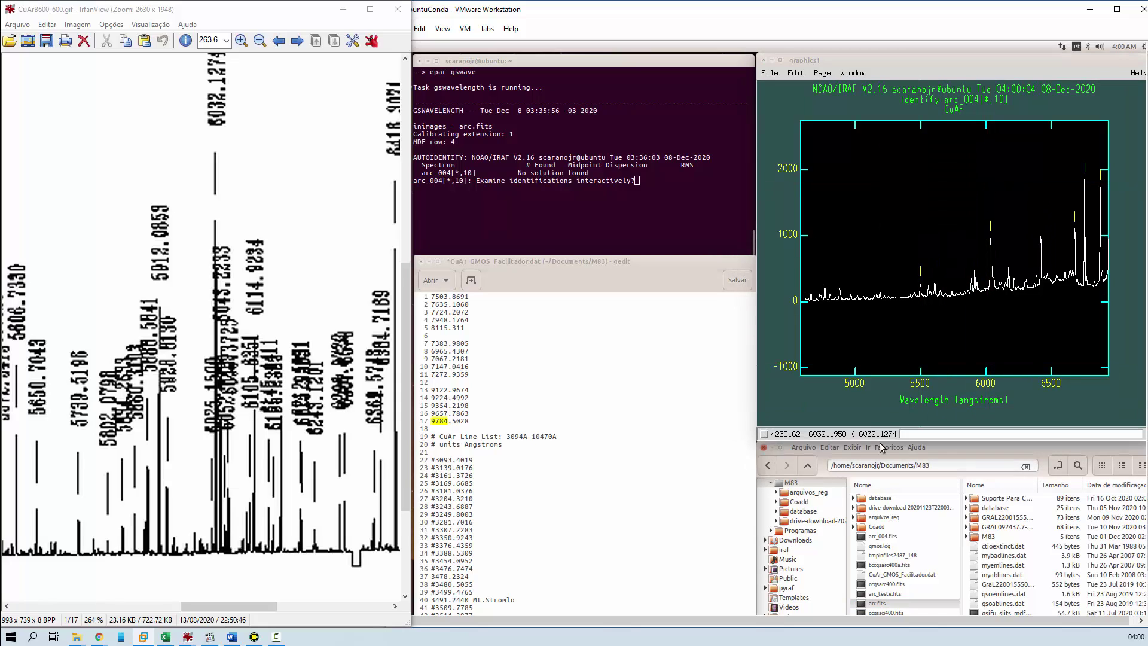
left_click(924, 436)
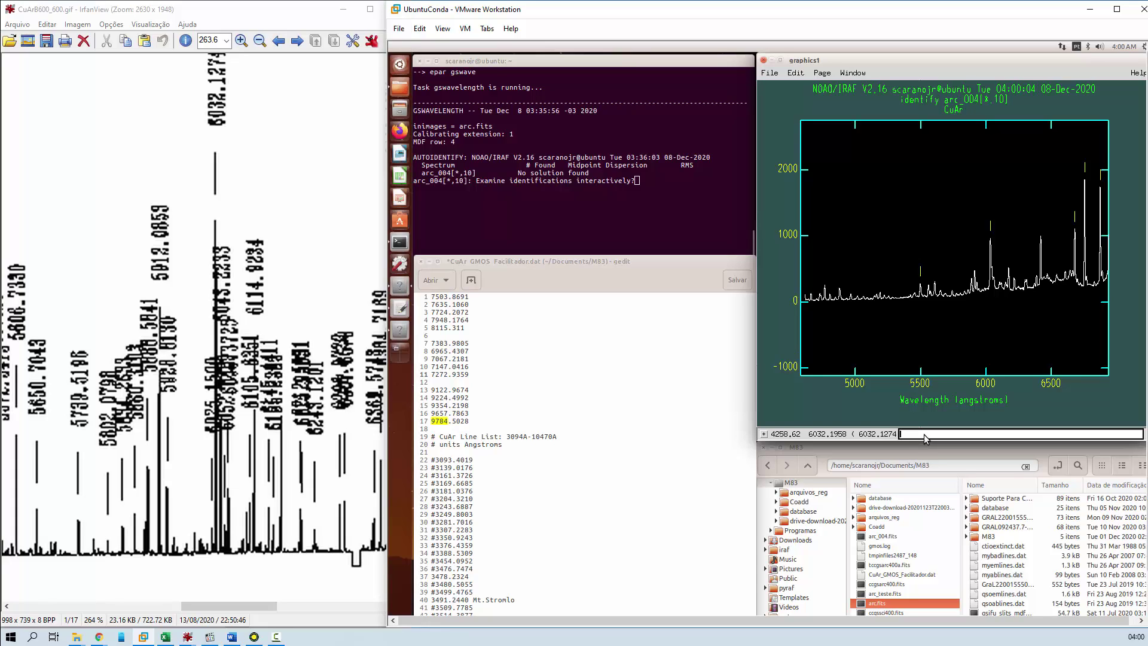
key("Return")
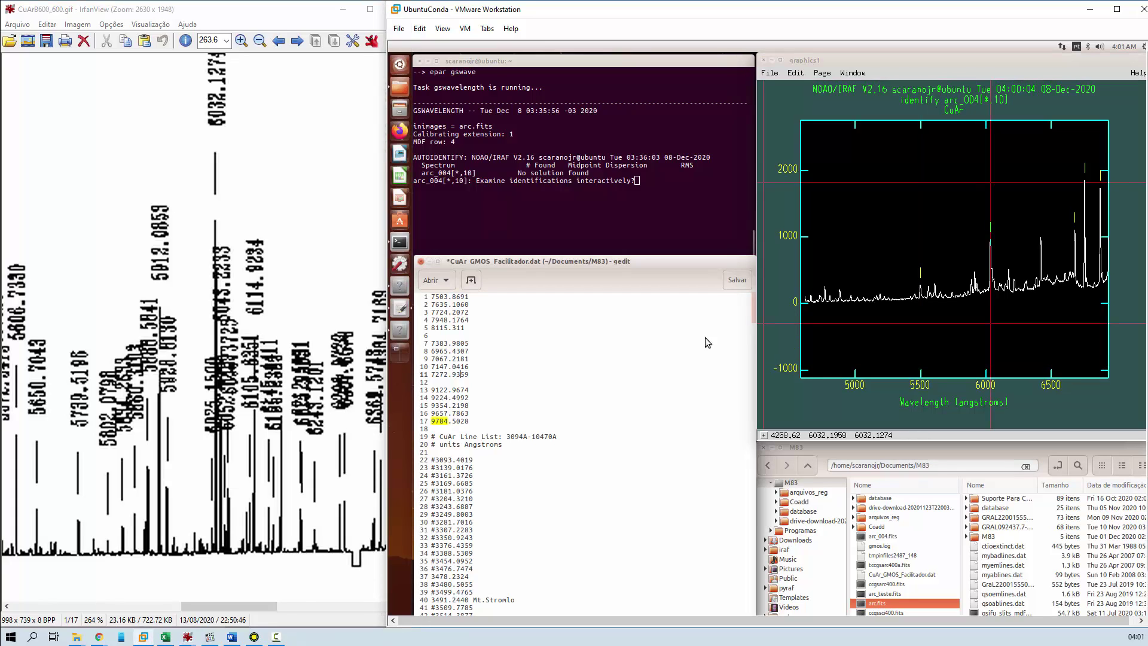
key("f")
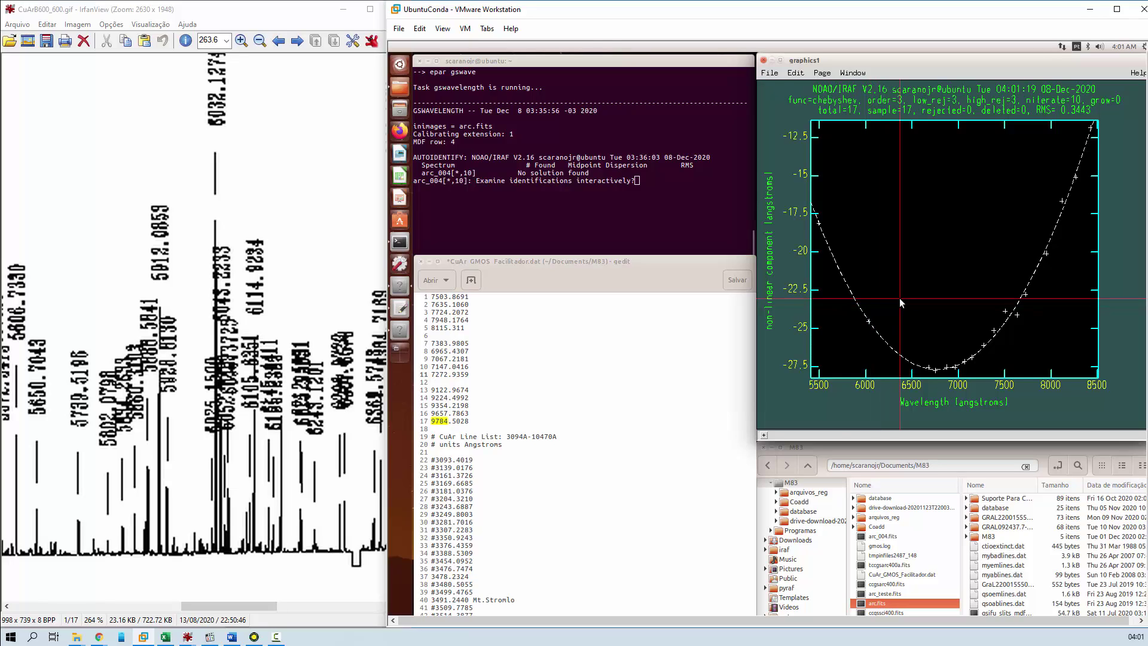
key("q")
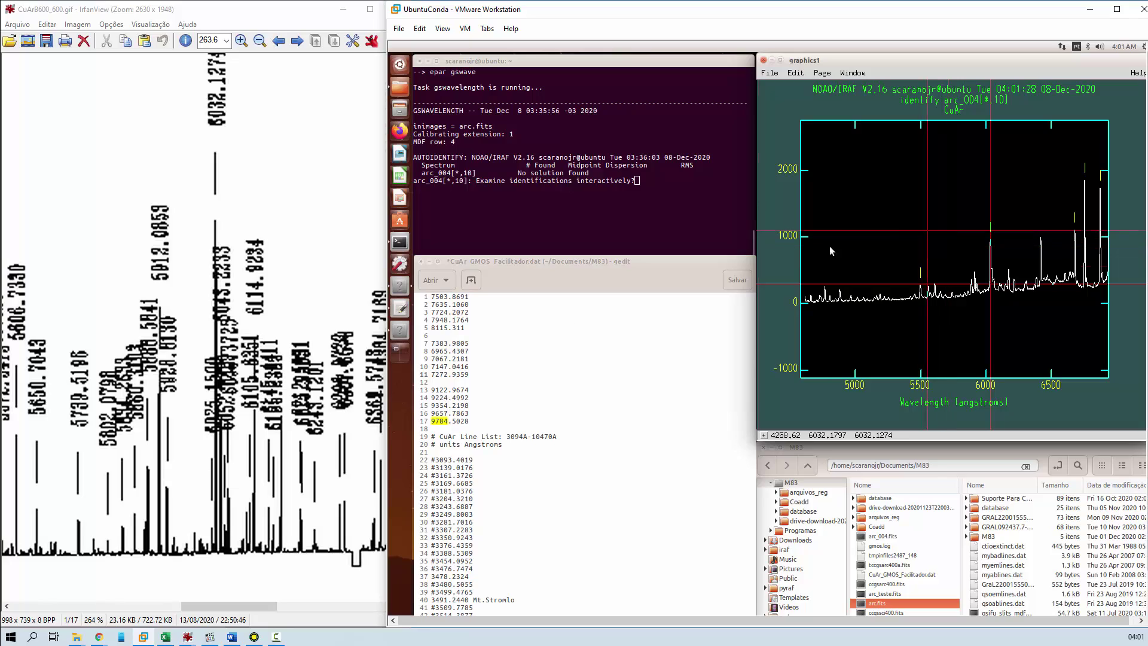
- Mark the tall arc peak between the 6032 and 6677 lines and accept its identification as 6416.3071 angstroms, checking it against the chart
left_click(461, 371)
left_click(1097, 263)
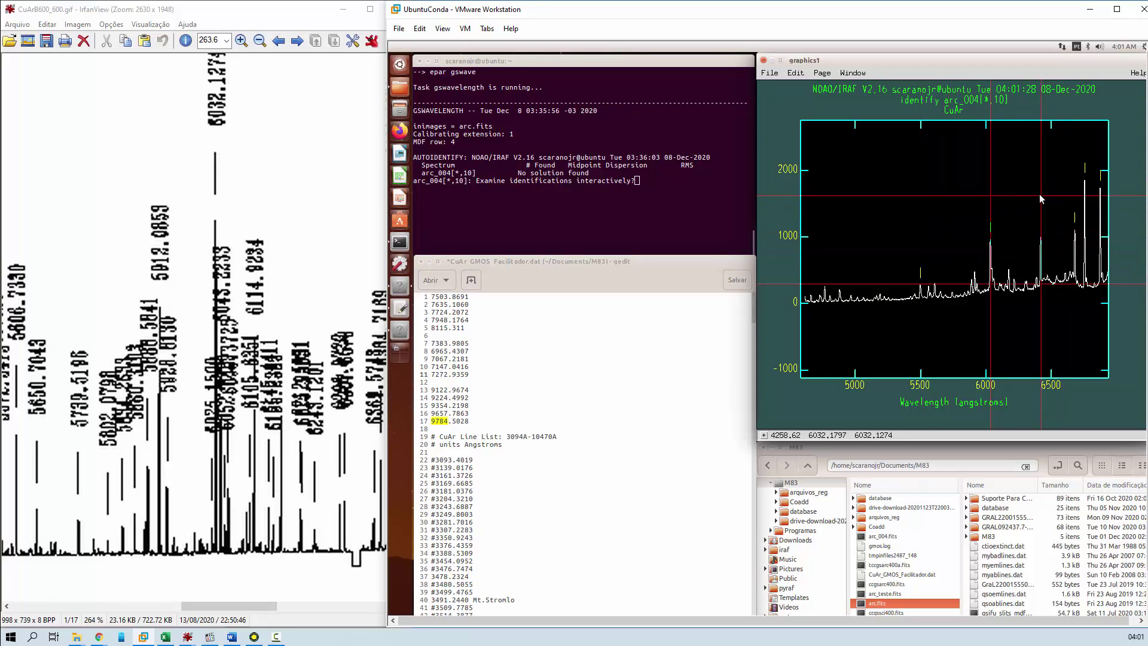
key("m")
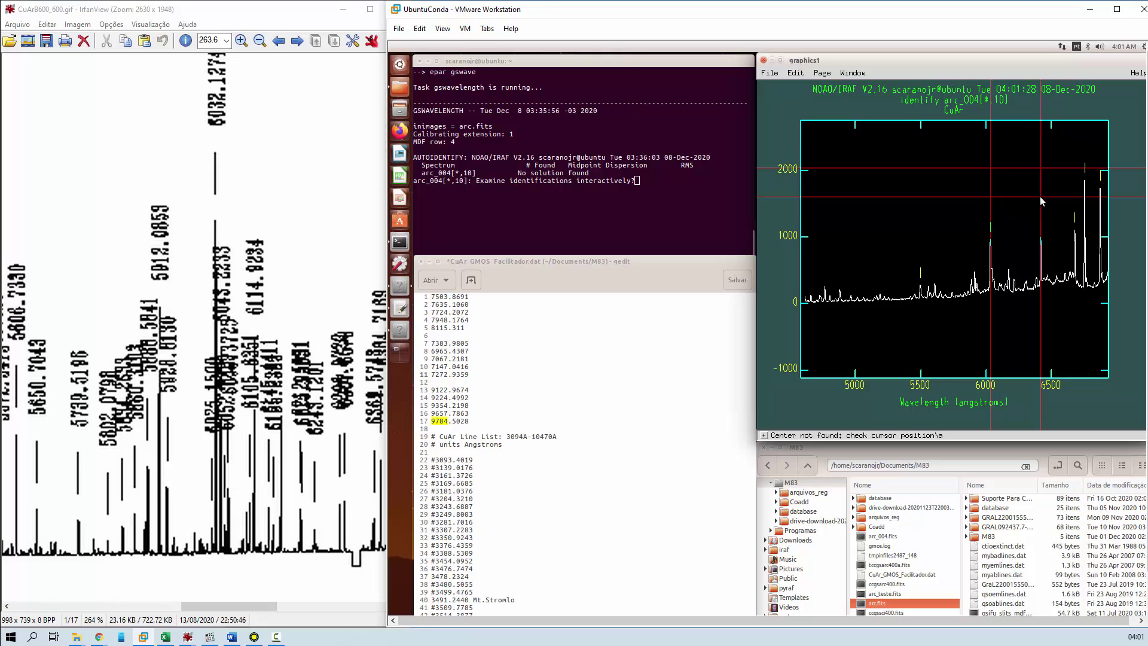
key("m")
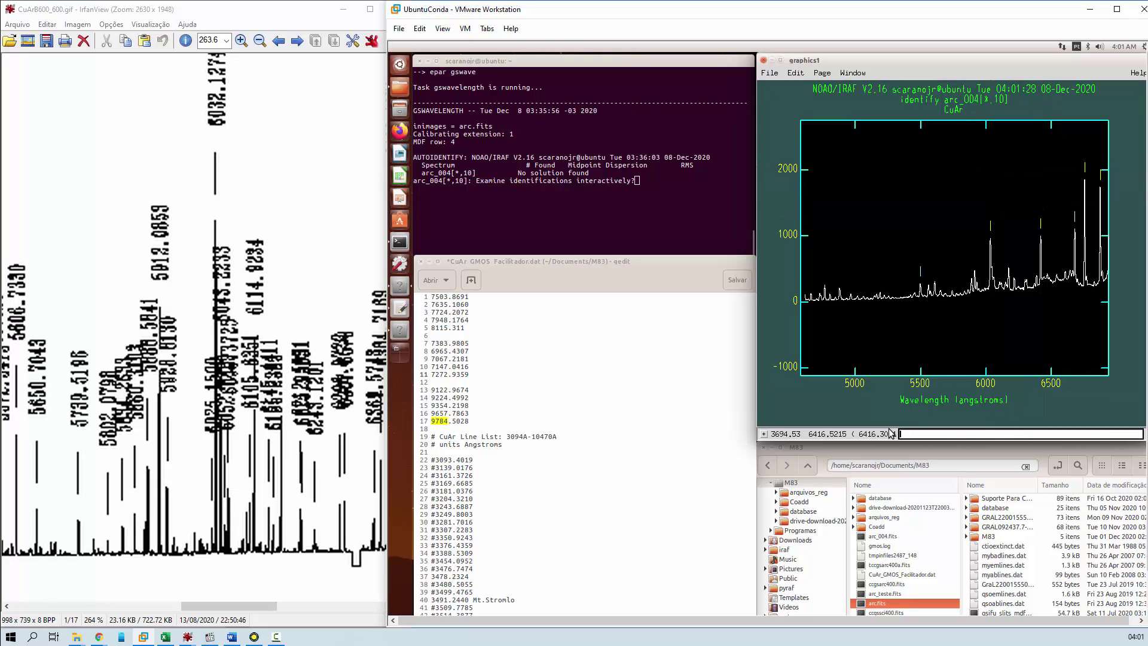
left_click_drag(201, 603, 275, 612)
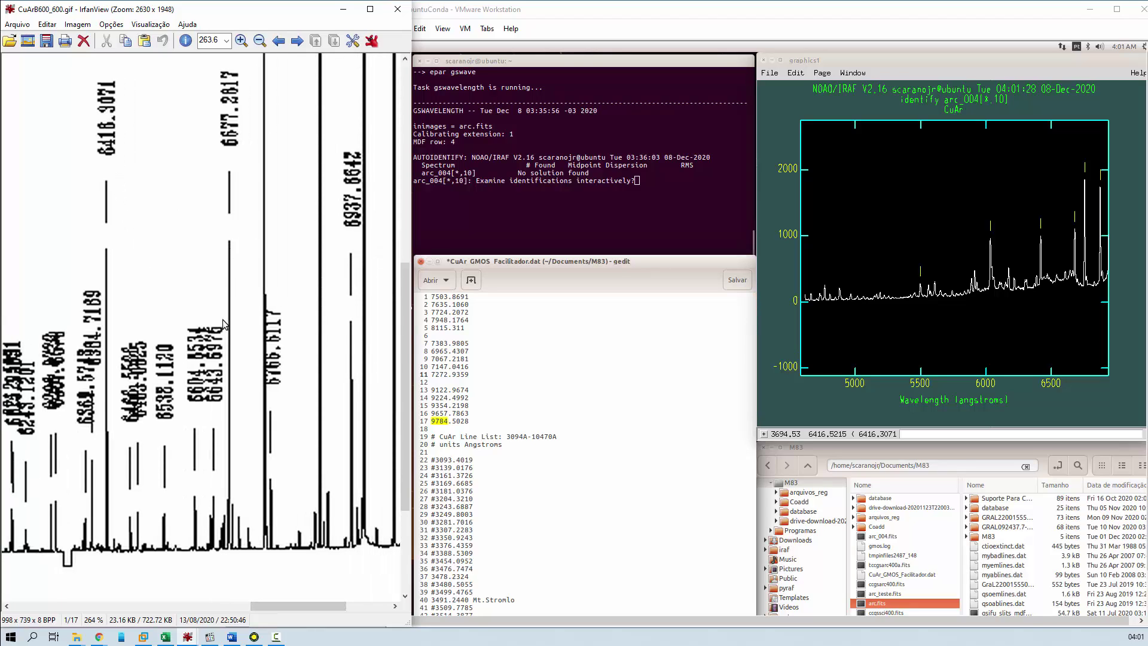
left_click(1020, 147)
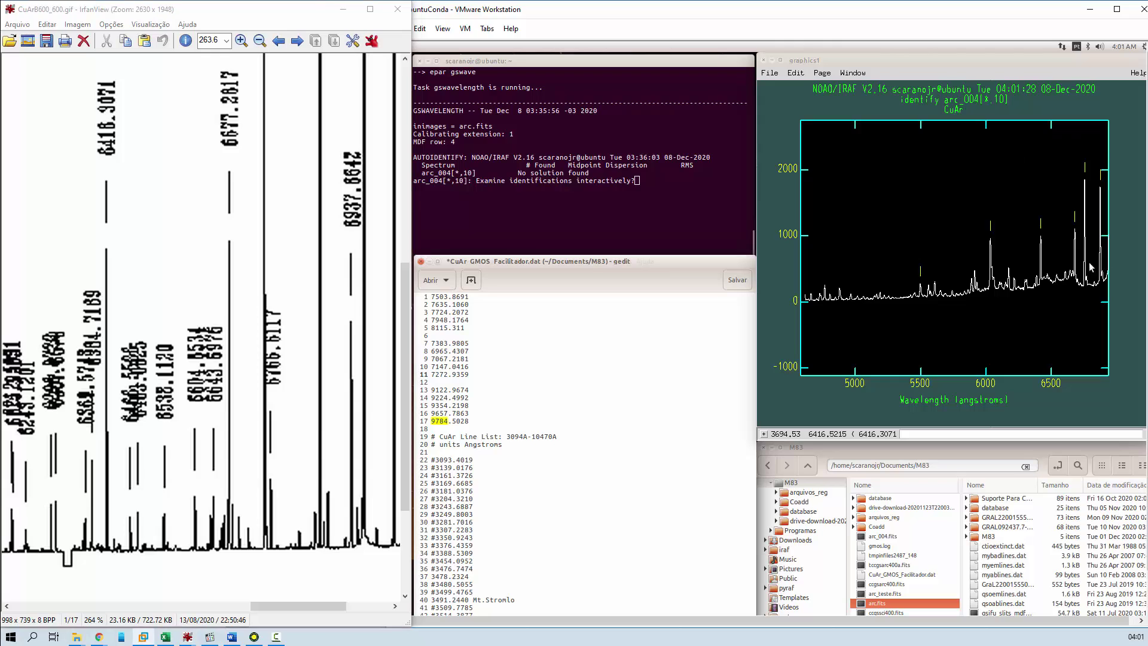
left_click(977, 204)
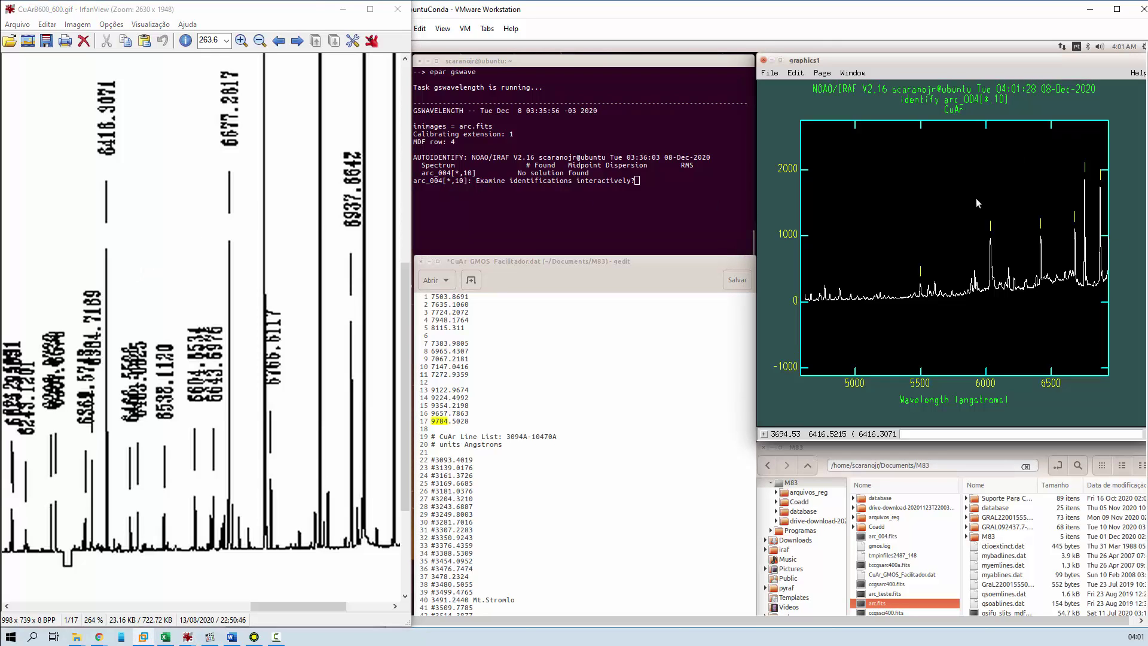
left_click(921, 435)
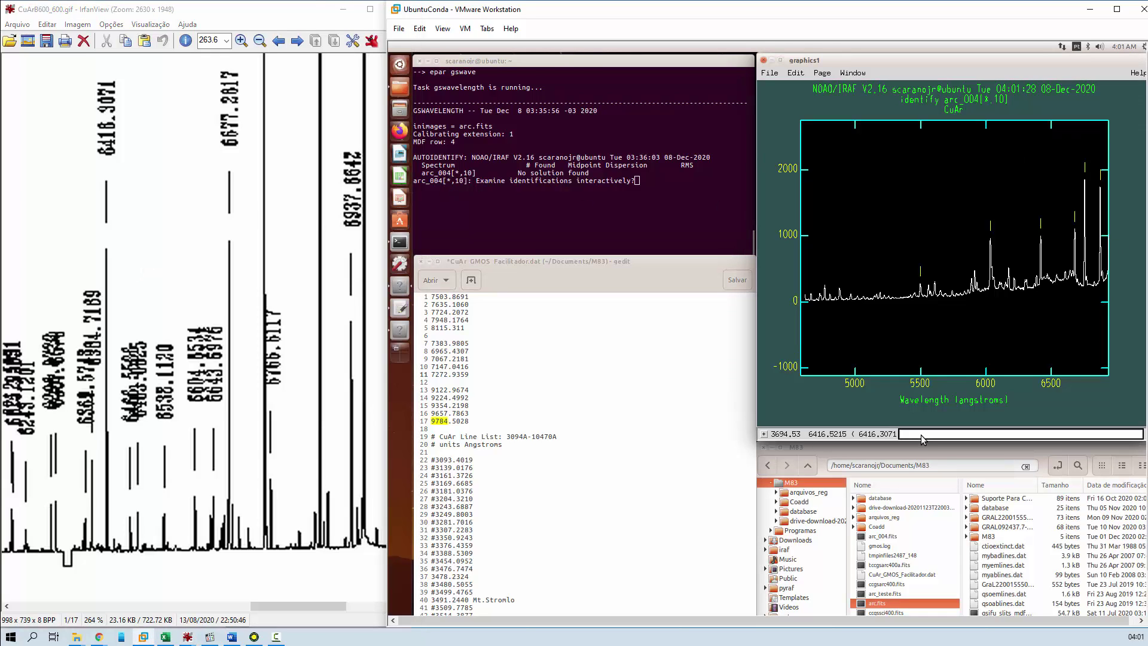
key("Return")
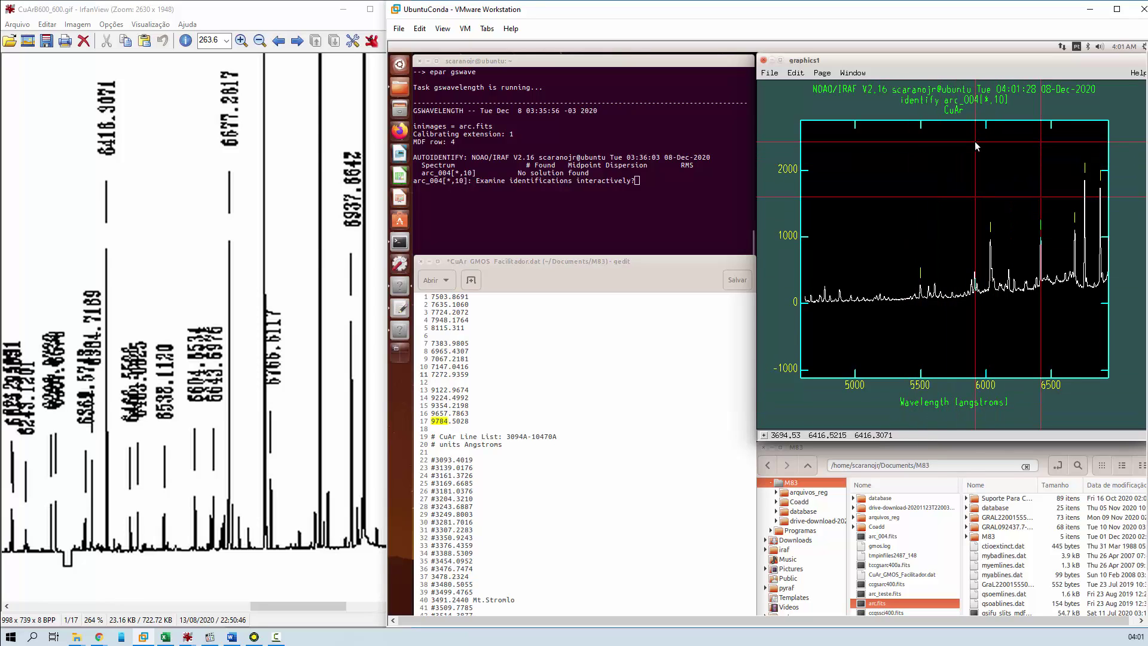
- Identify the peak just blueward of the 6032 line as 5912.0853 and the far-blue peak as 4764.8646 angstroms, and refit the dispersion solution
key("m")
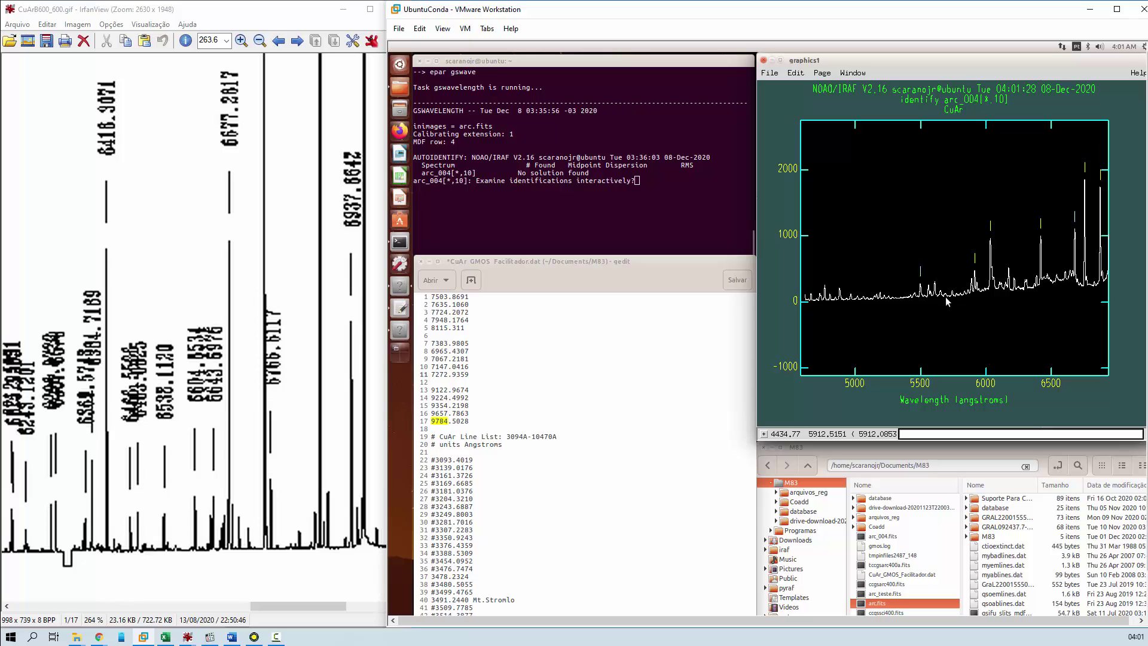
key("Return")
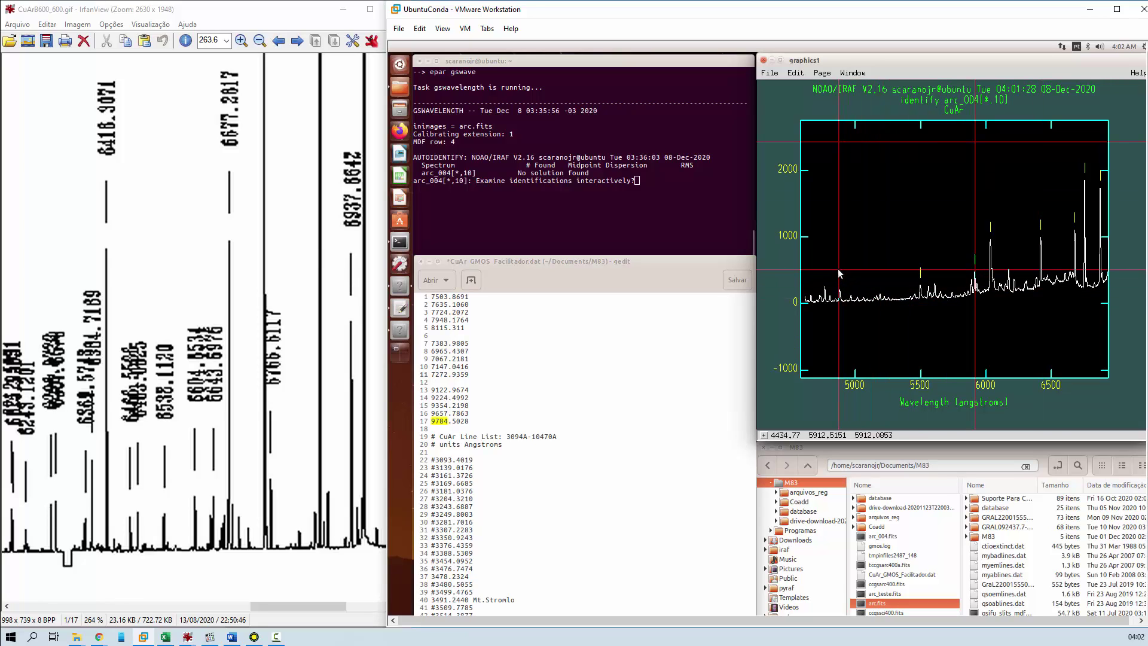
key("m")
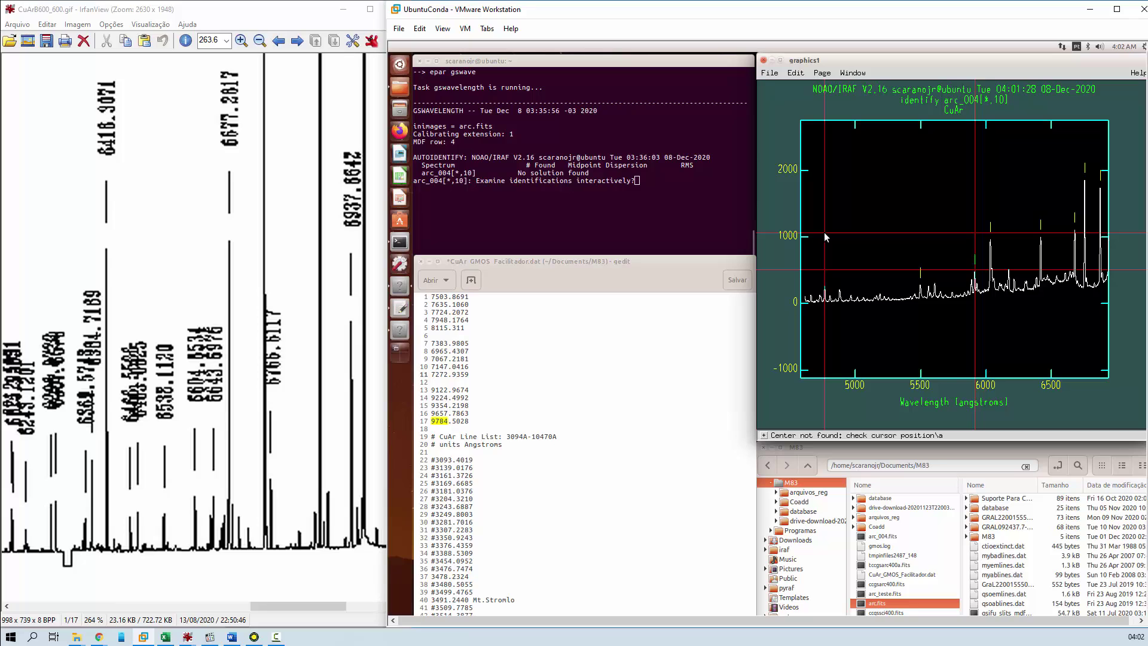
key("m")
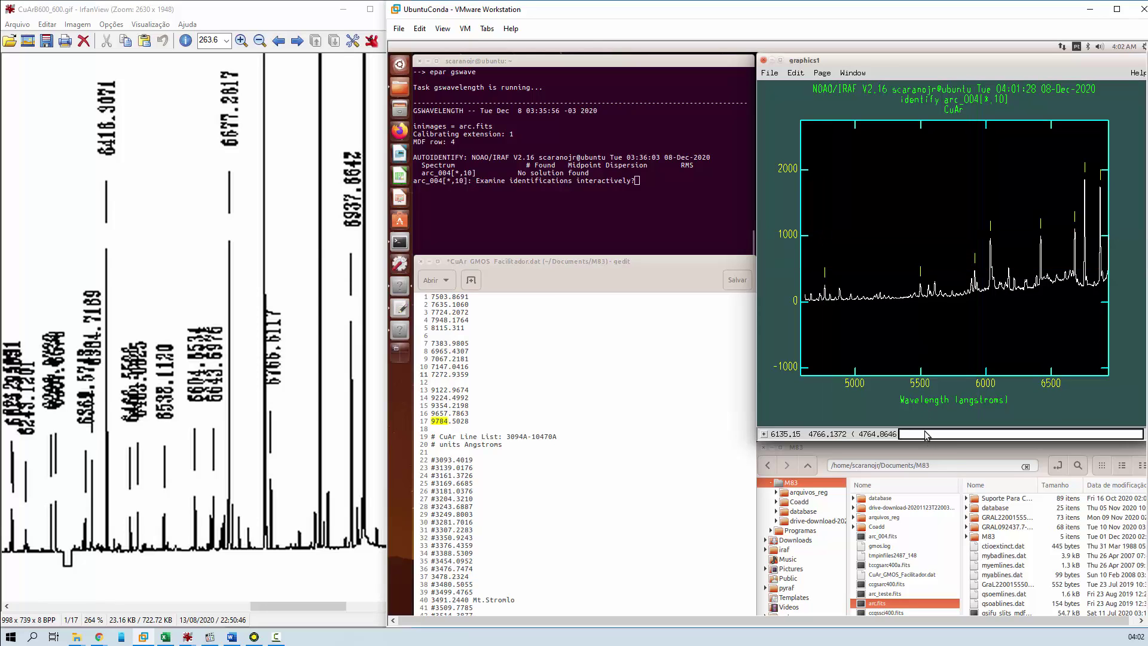
key("Return")
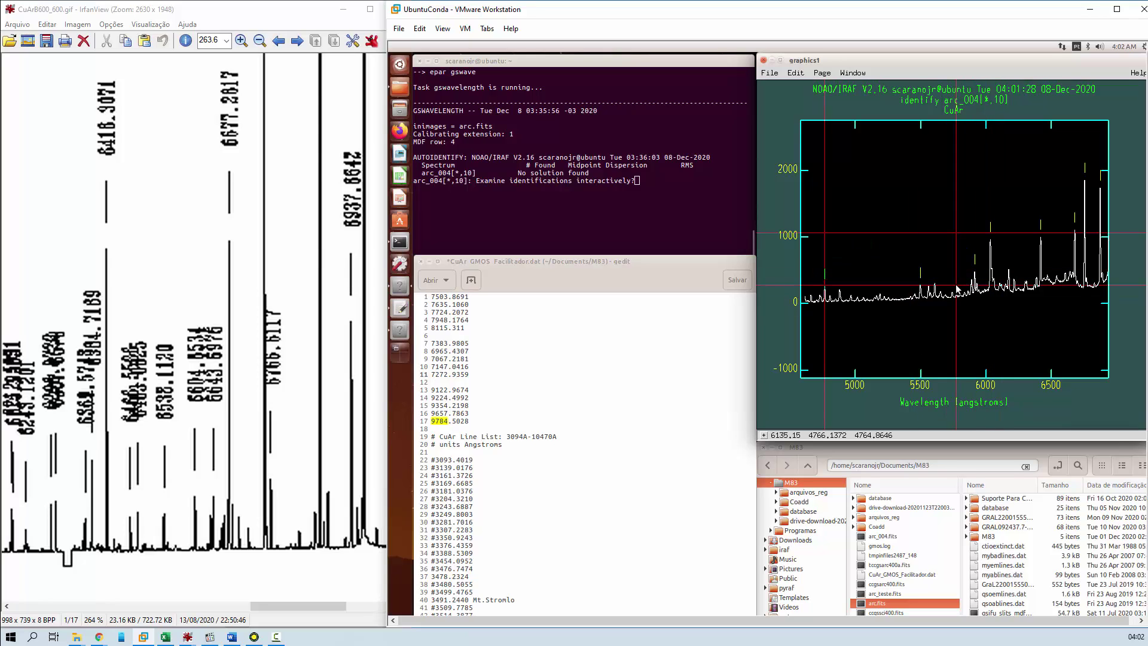
key("f")
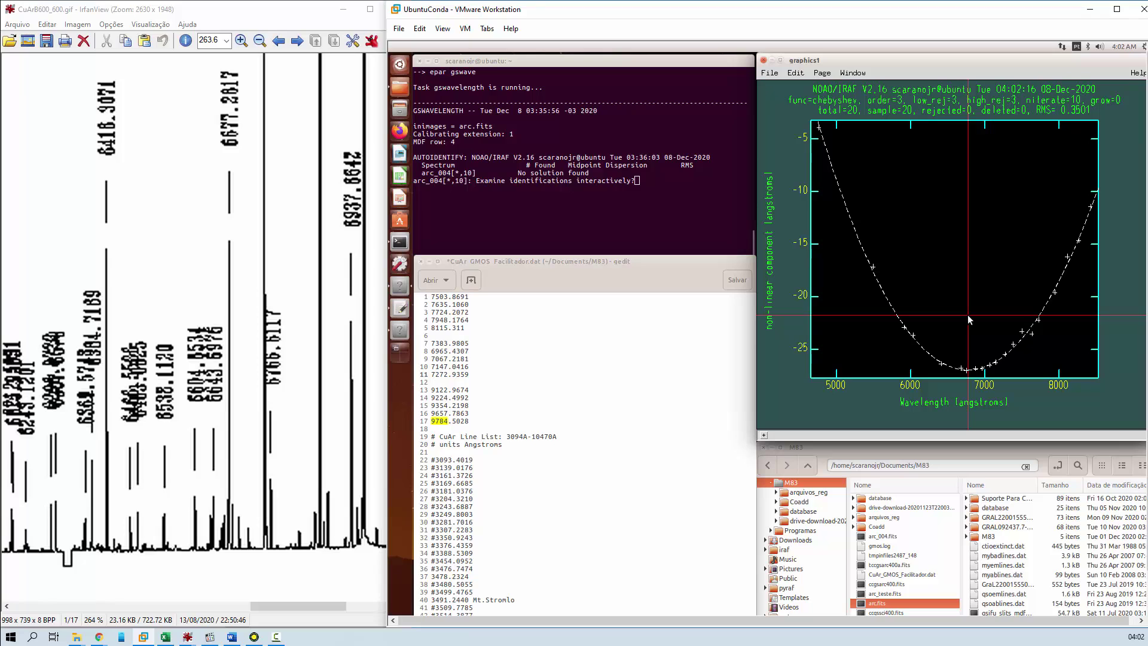
key("q")
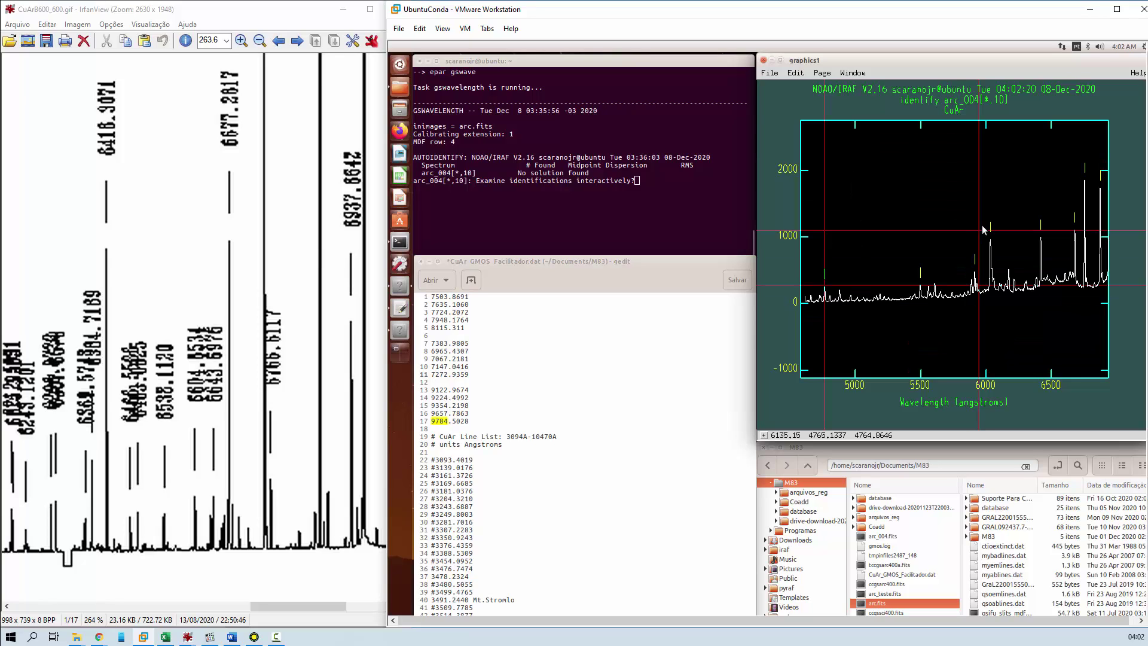
- Review the full marked spectrum, finish identifying arc_004[*,10], and answer YES to fitting the dispersion function interactively for arc_004[*,5]
key("w")
key("a")
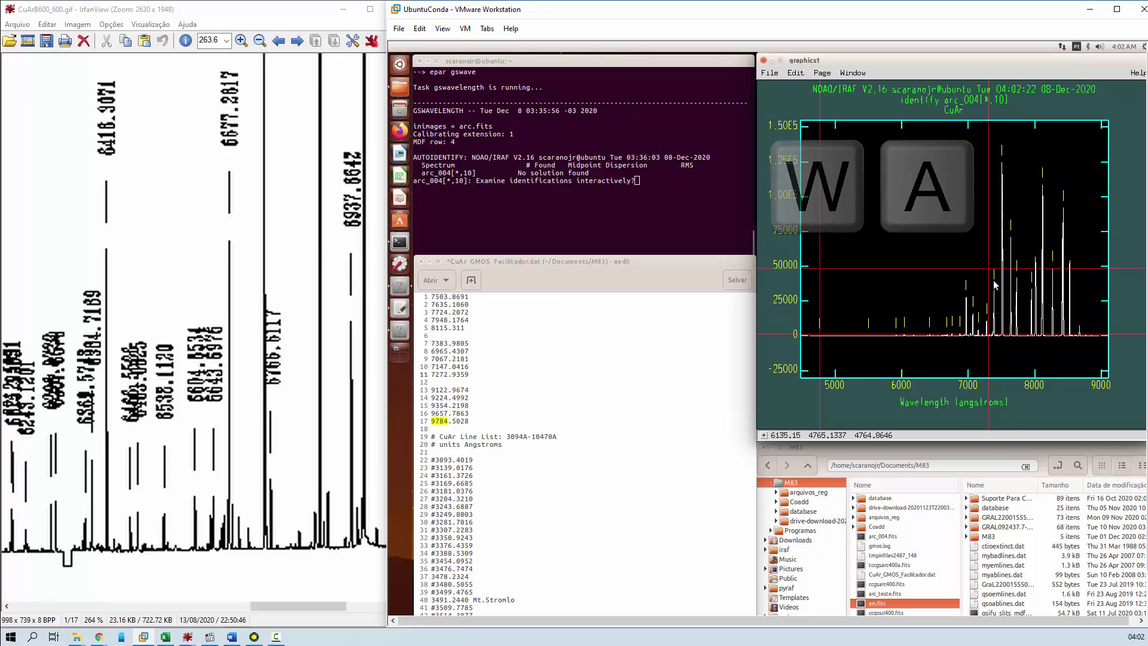
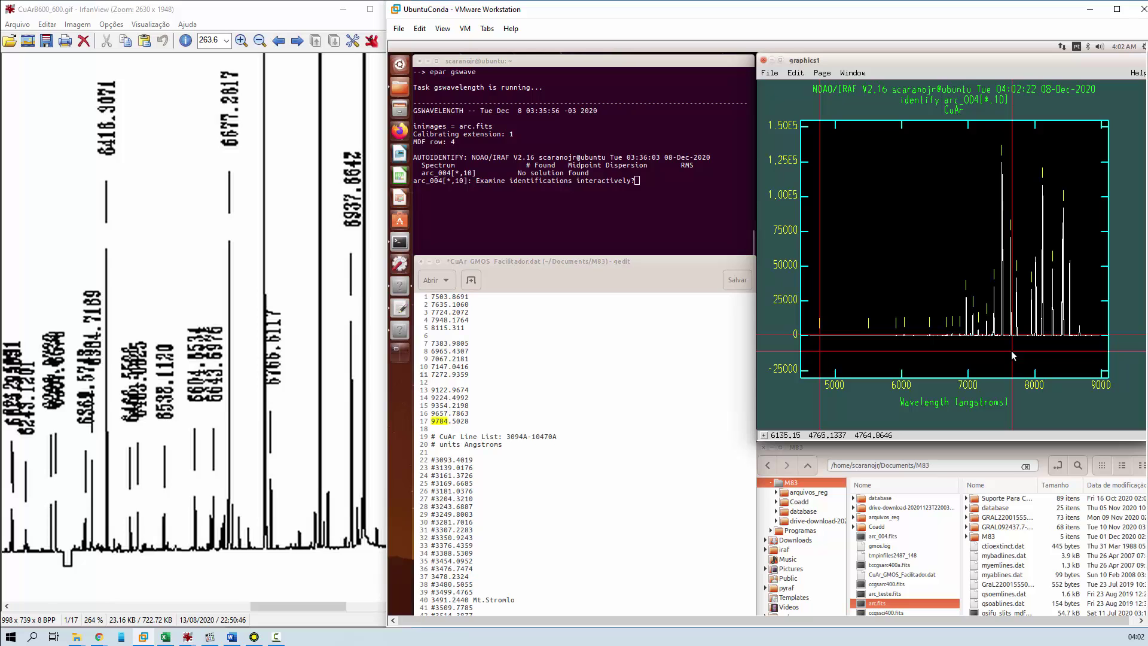
key("q")
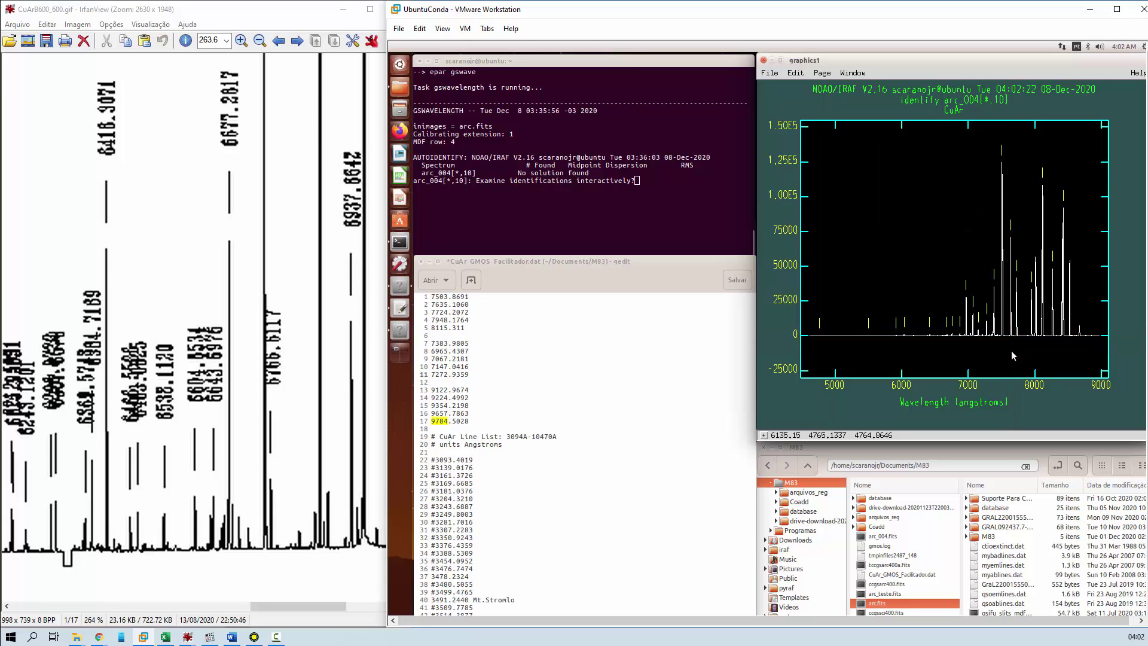
left_click(514, 214)
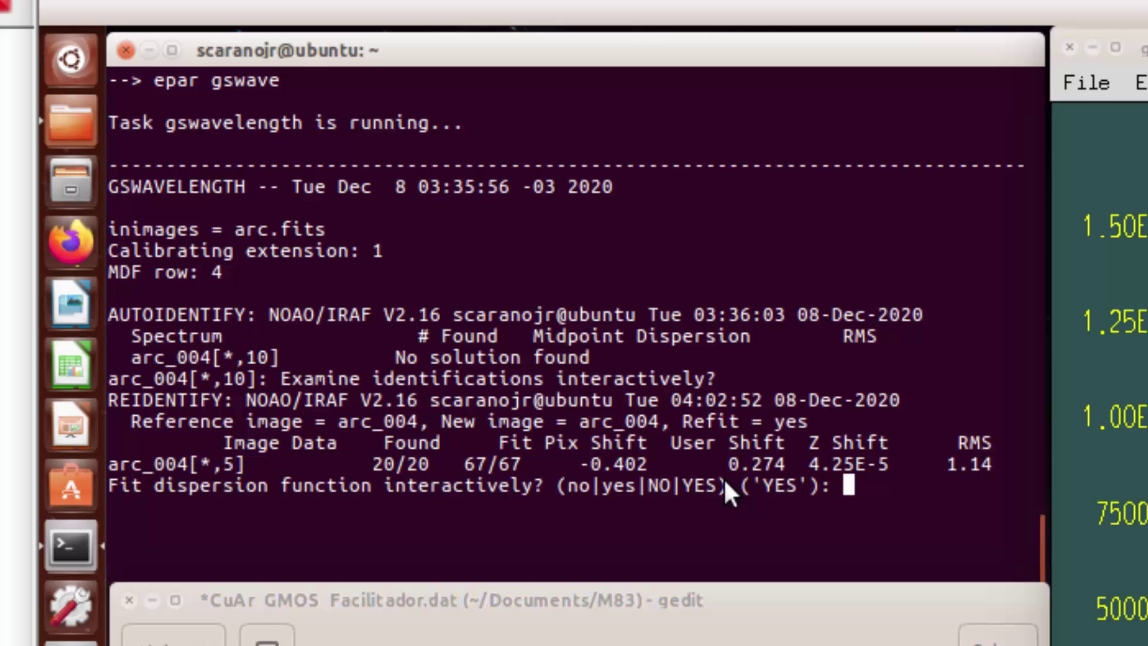
key("Return")
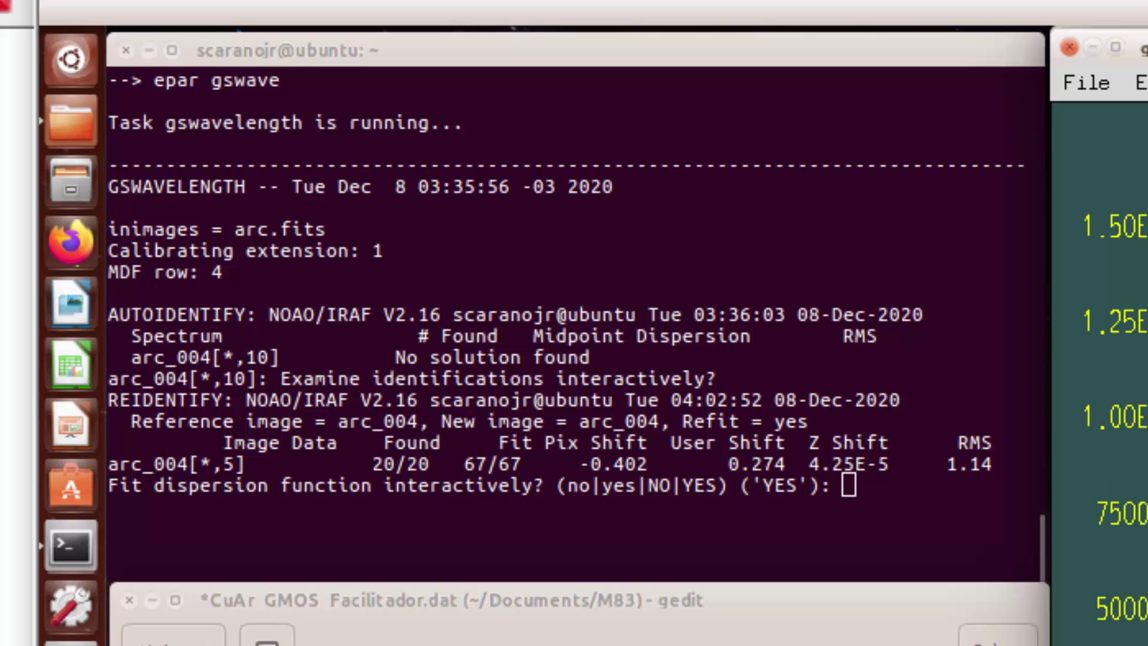
left_click(939, 504)
key("Return")
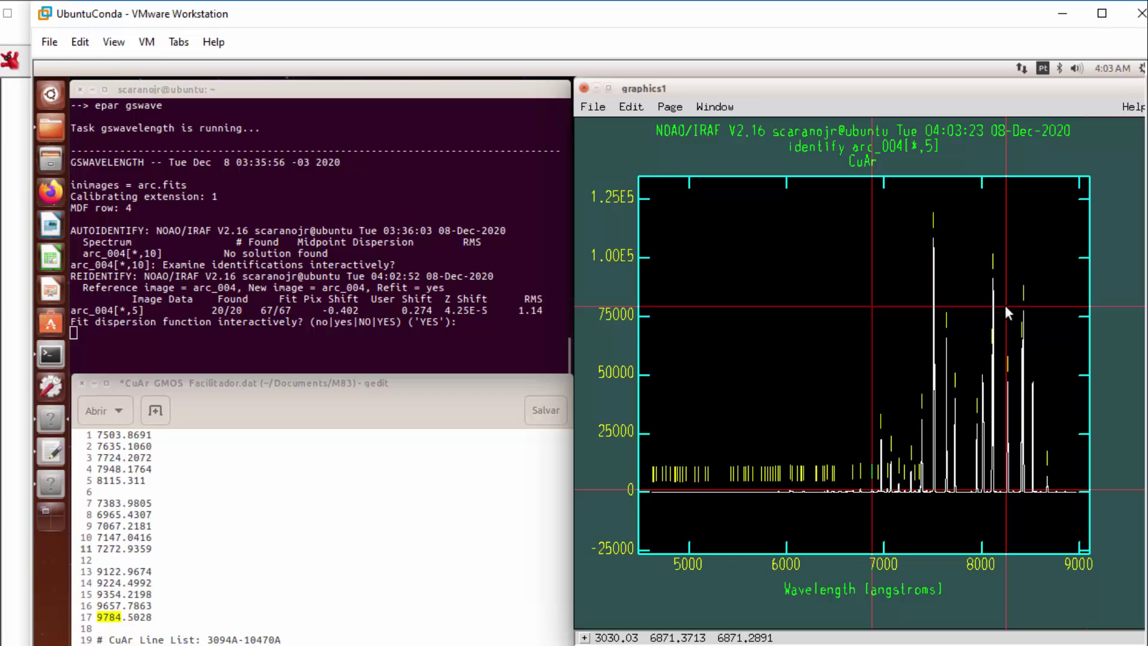
- Open the dispersion fit of arc_004[*,5], delete the six outliers with residuals above 2 angstroms, and refit
key("f")
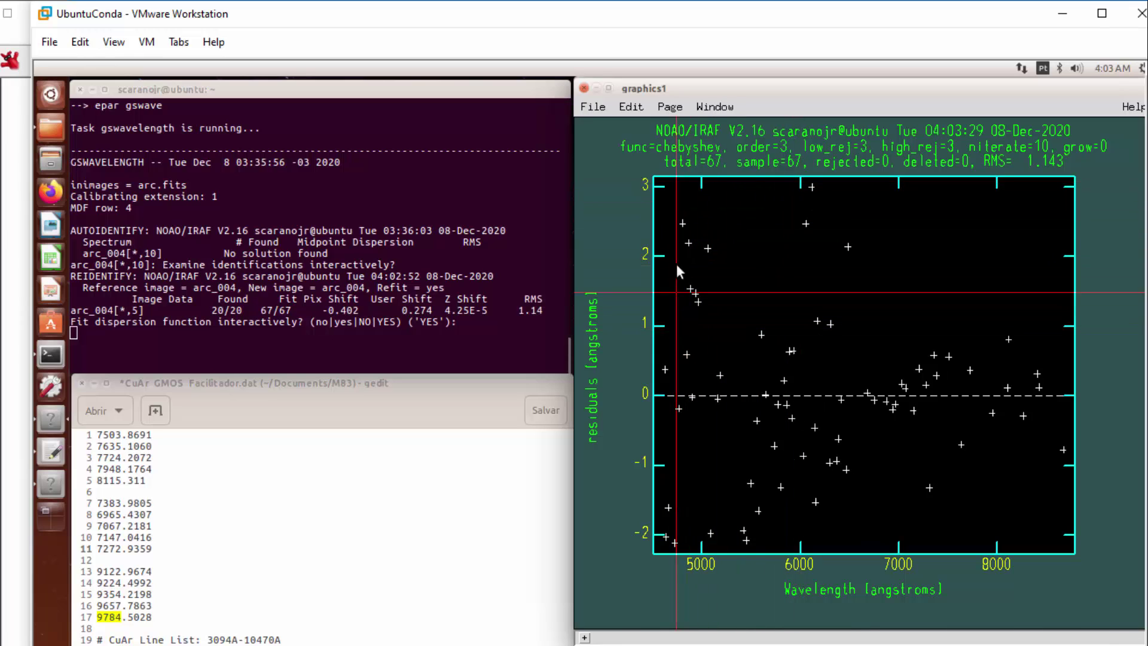
key("d")
key("d")
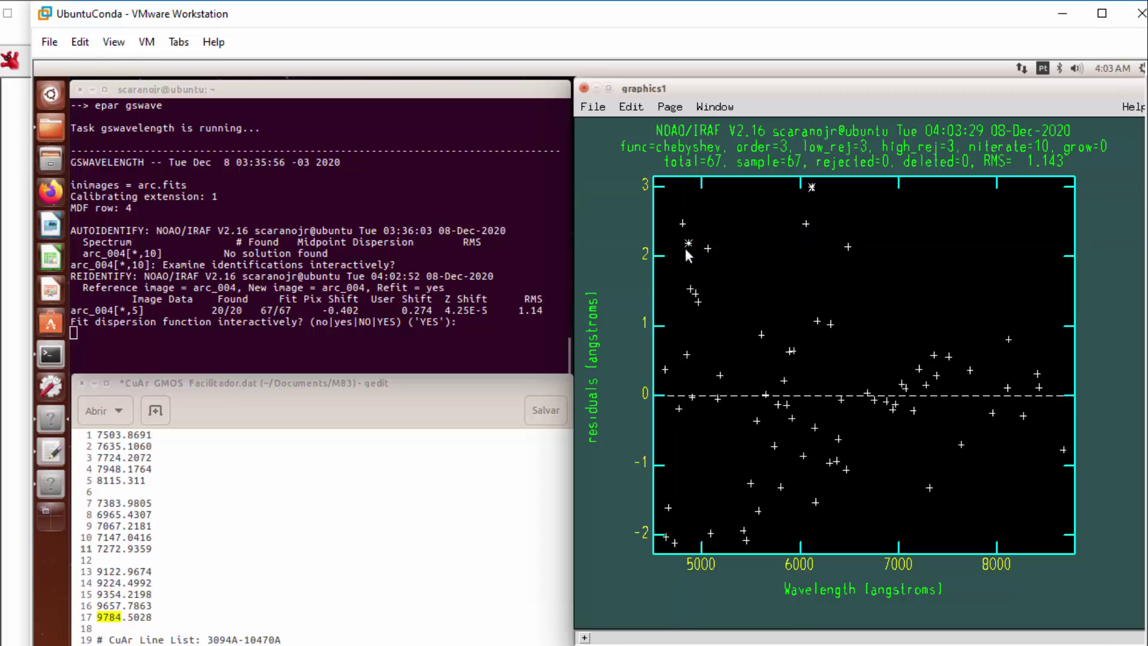
key("d")
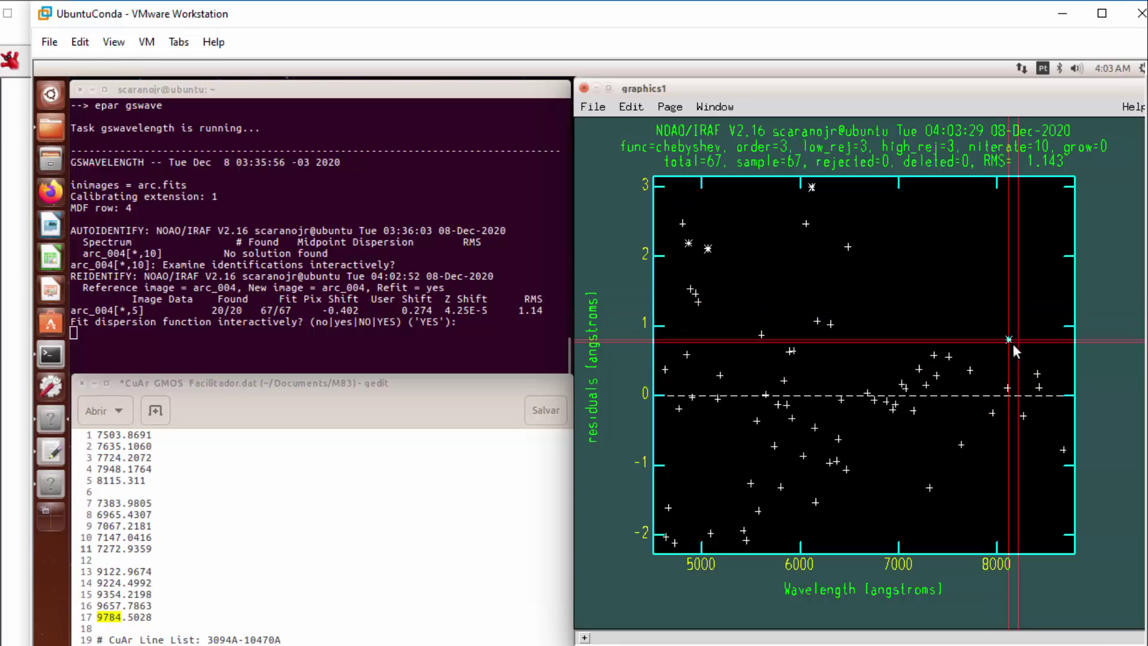
key("d")
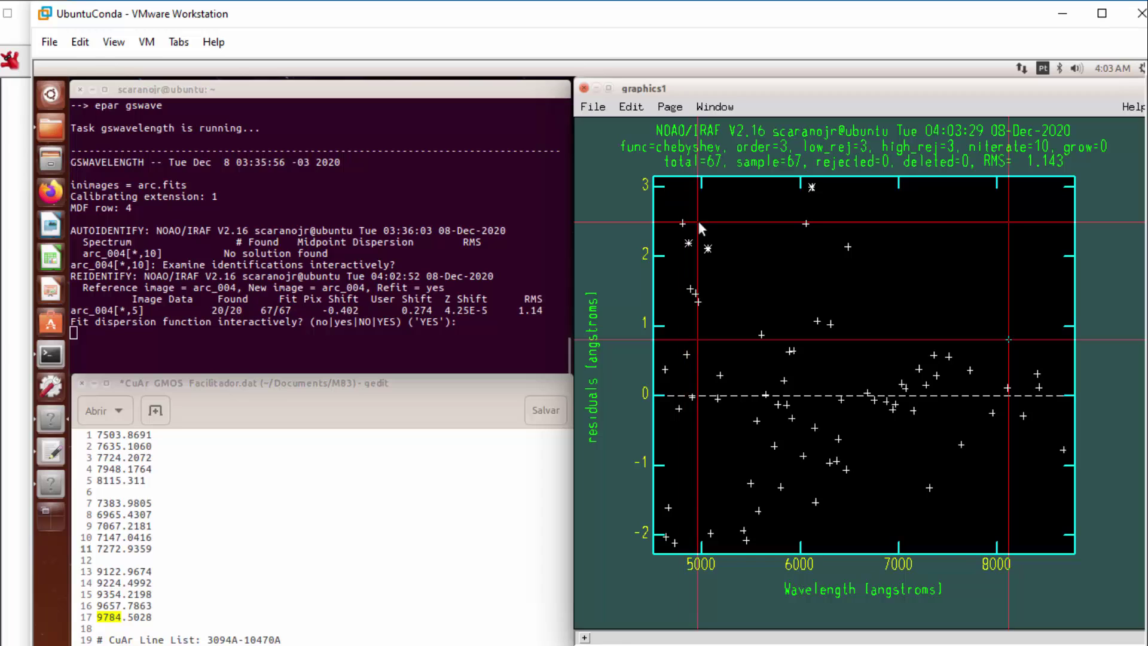
key("d")
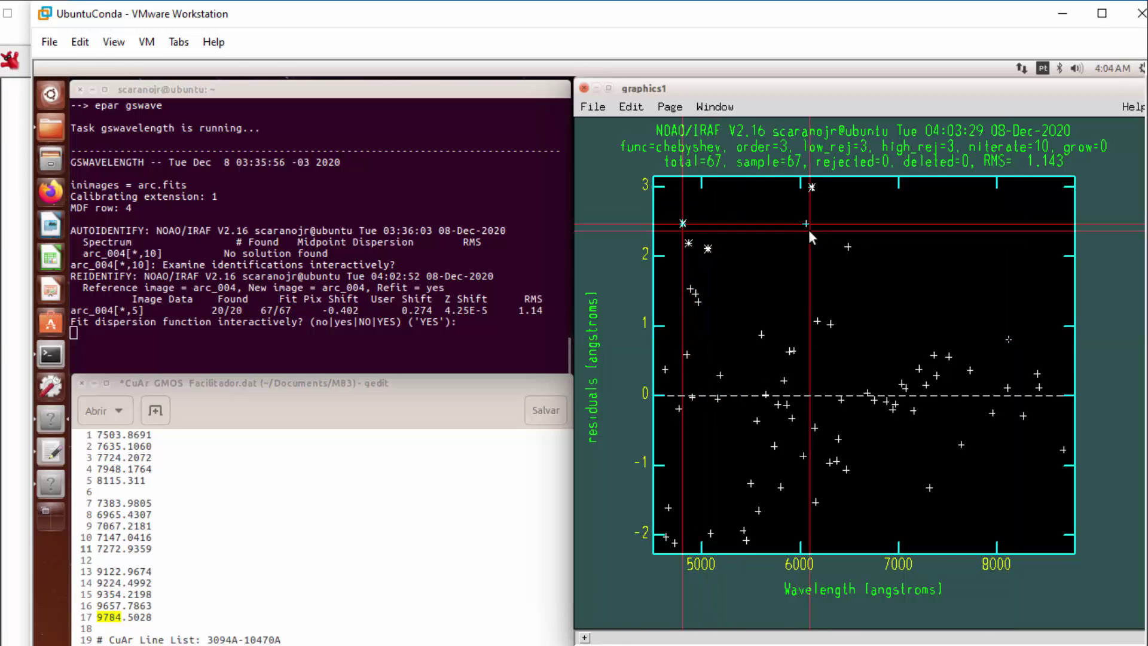
key("d")
key("d")
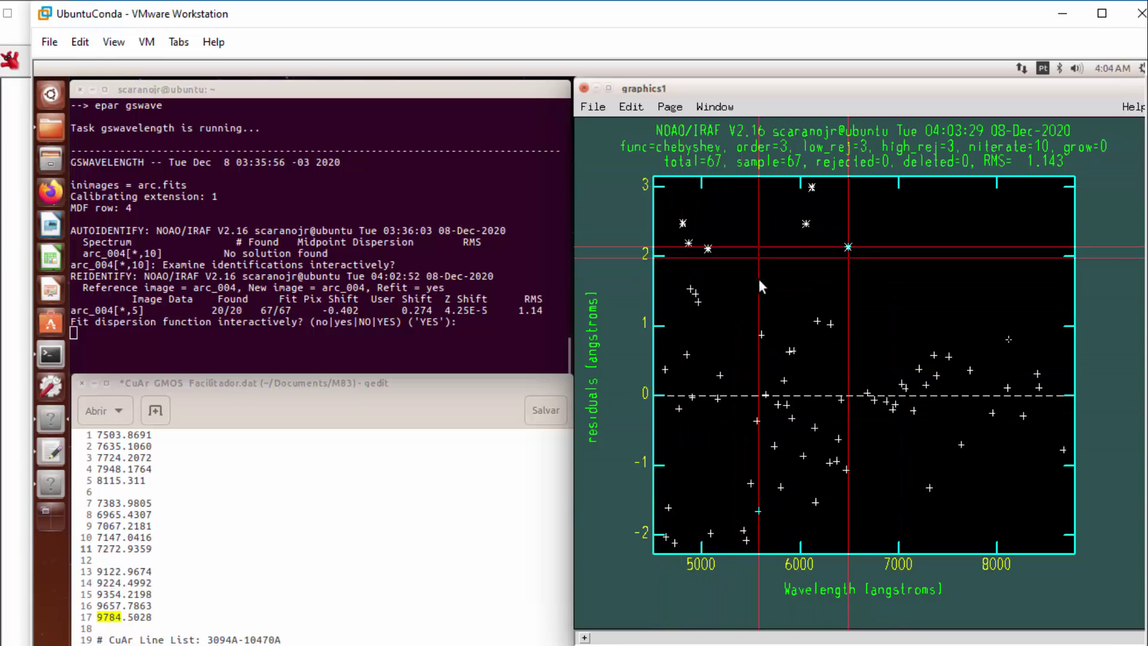
key("f")
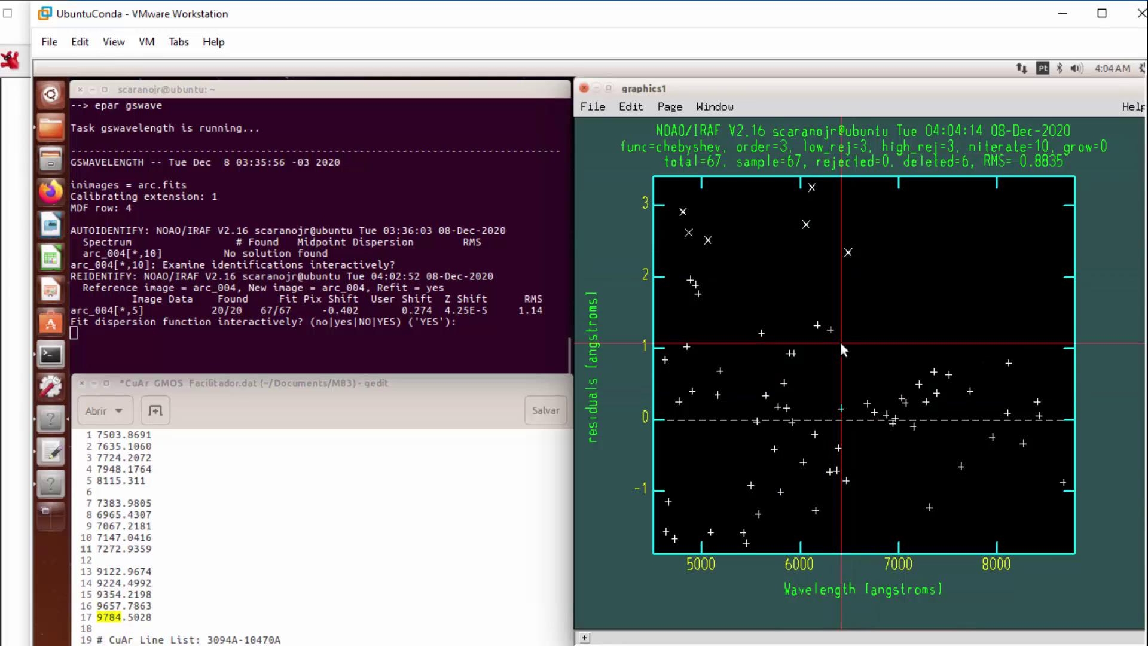
key("q")
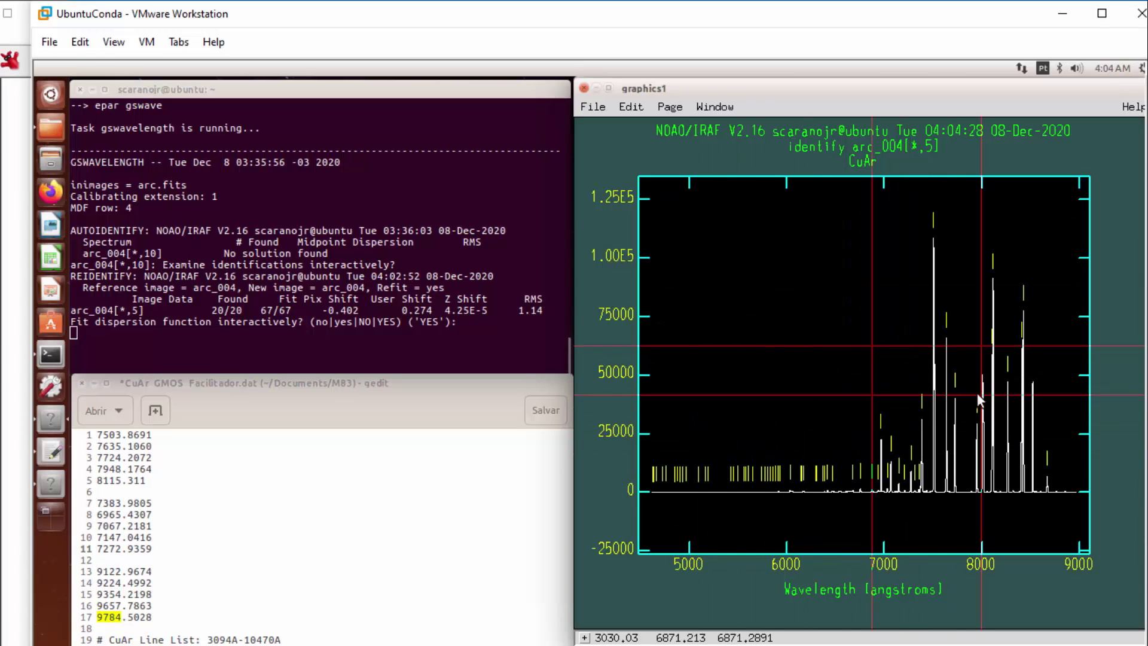
- Delete the three high-residual points just blueward of 5000 angstroms, refit, and finish arc_004[*,5] to go on to arc_004[*,15]
key("f")
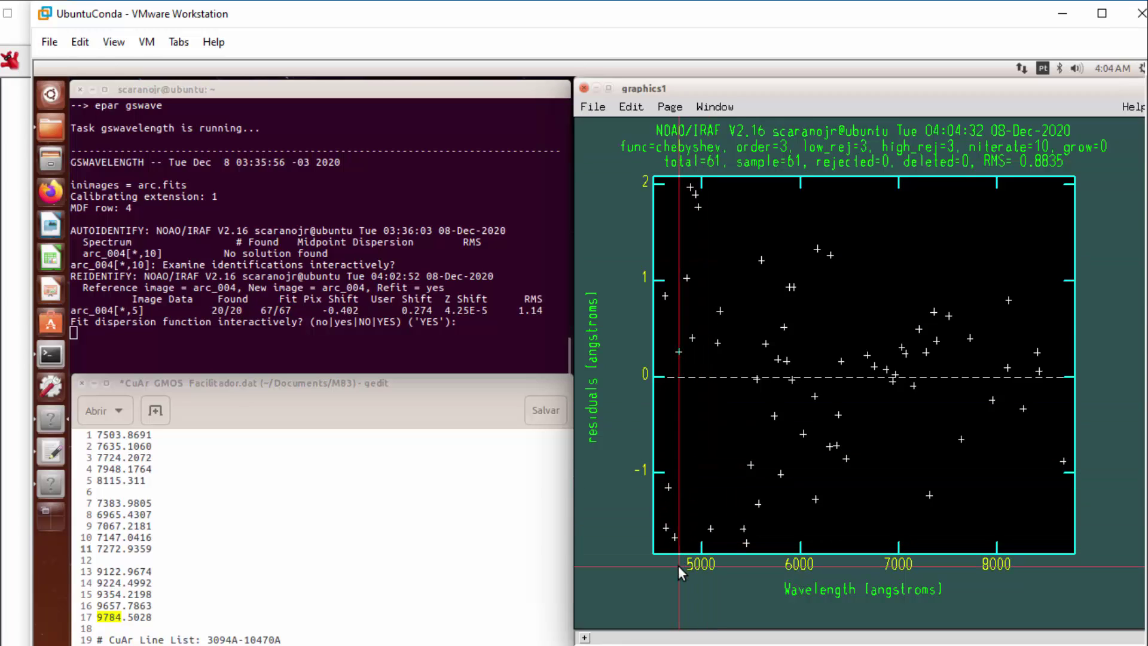
key("d")
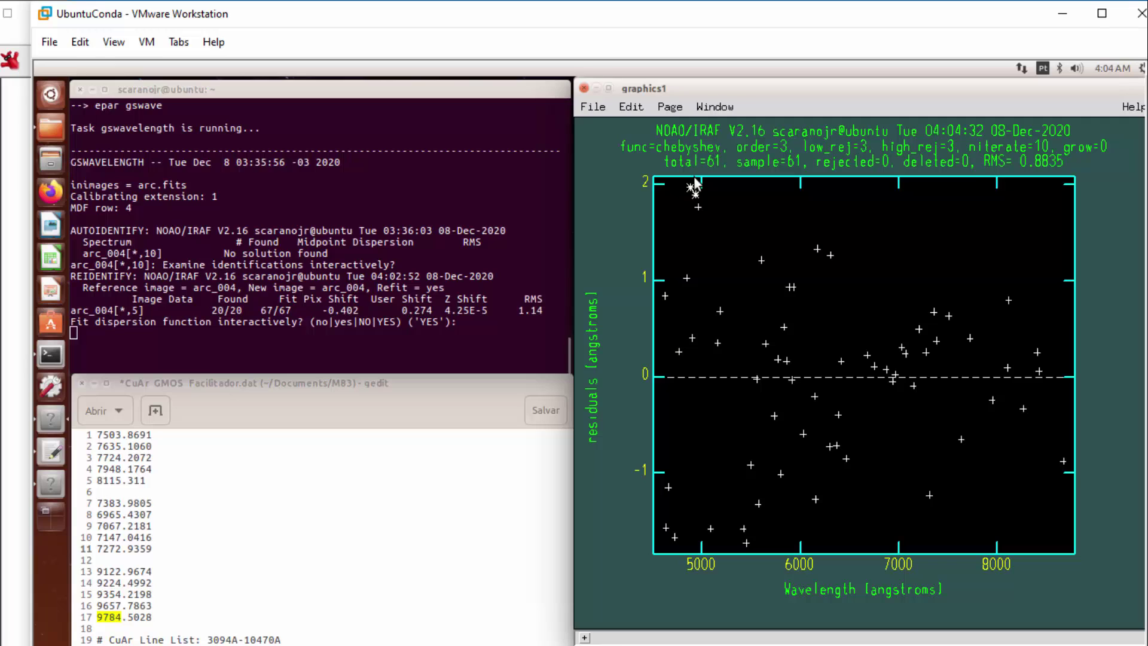
key("d")
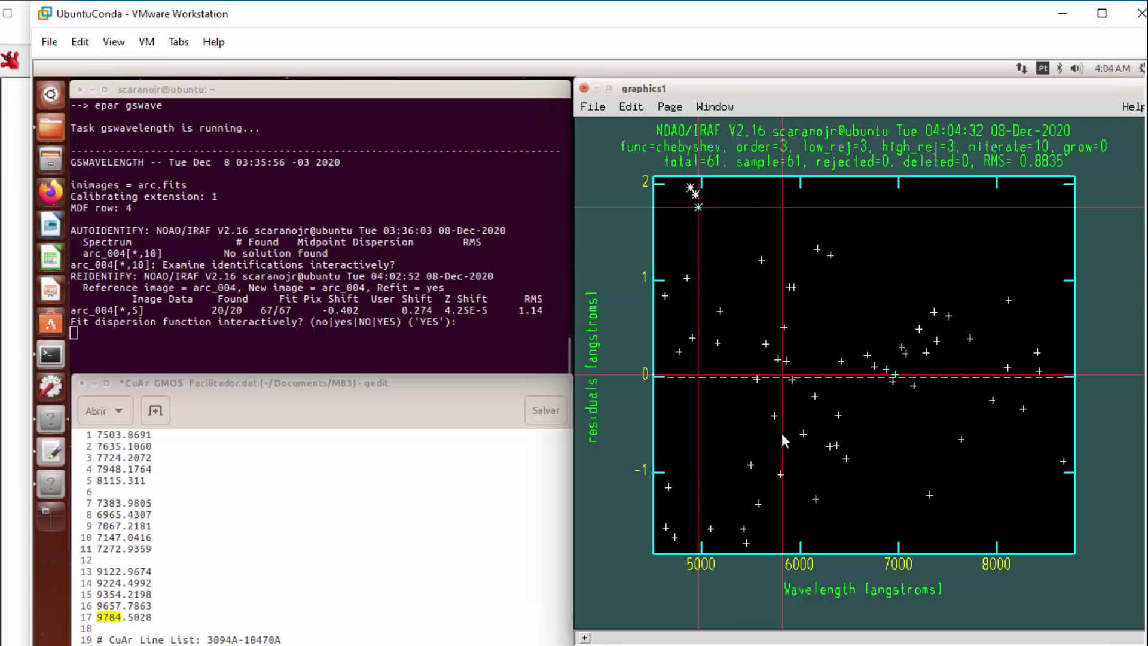
key("q")
key("f")
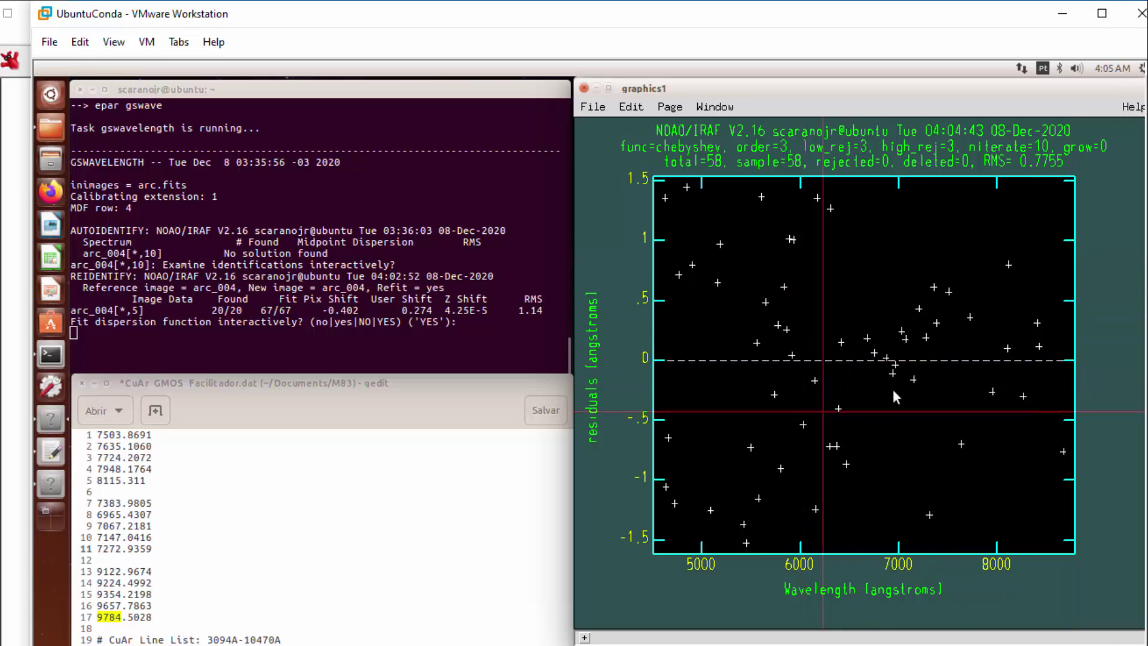
key("q")
key("q")
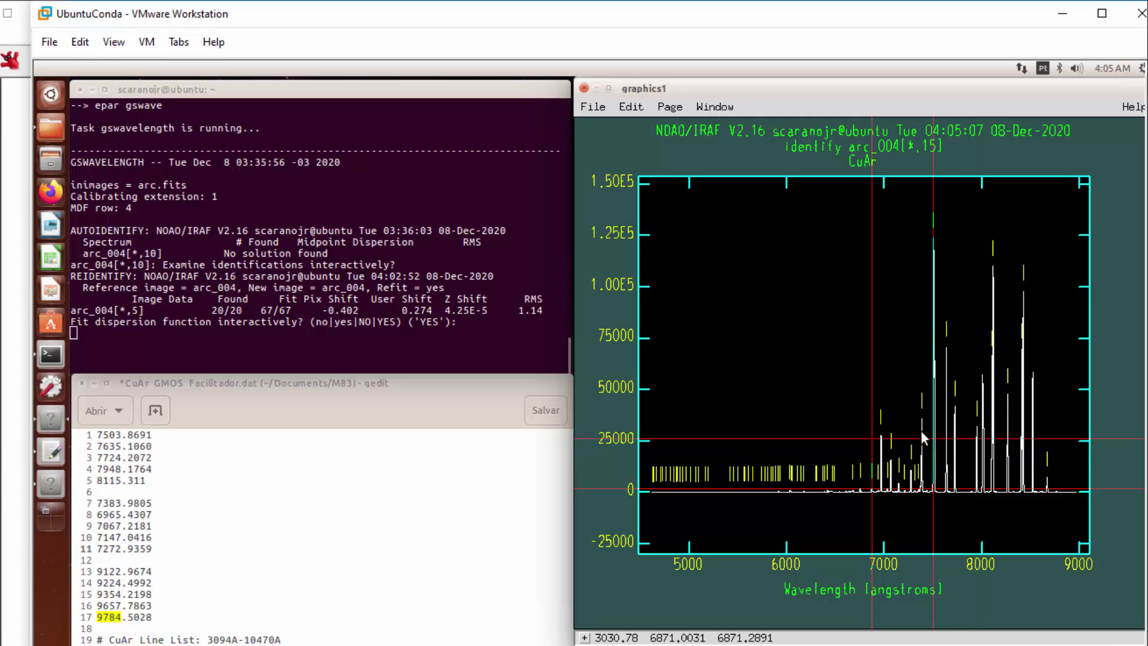
- Open the dispersion fit of arc_004[*,15], delete the four rejected points beyond 2 angstroms, and refit
key("f")
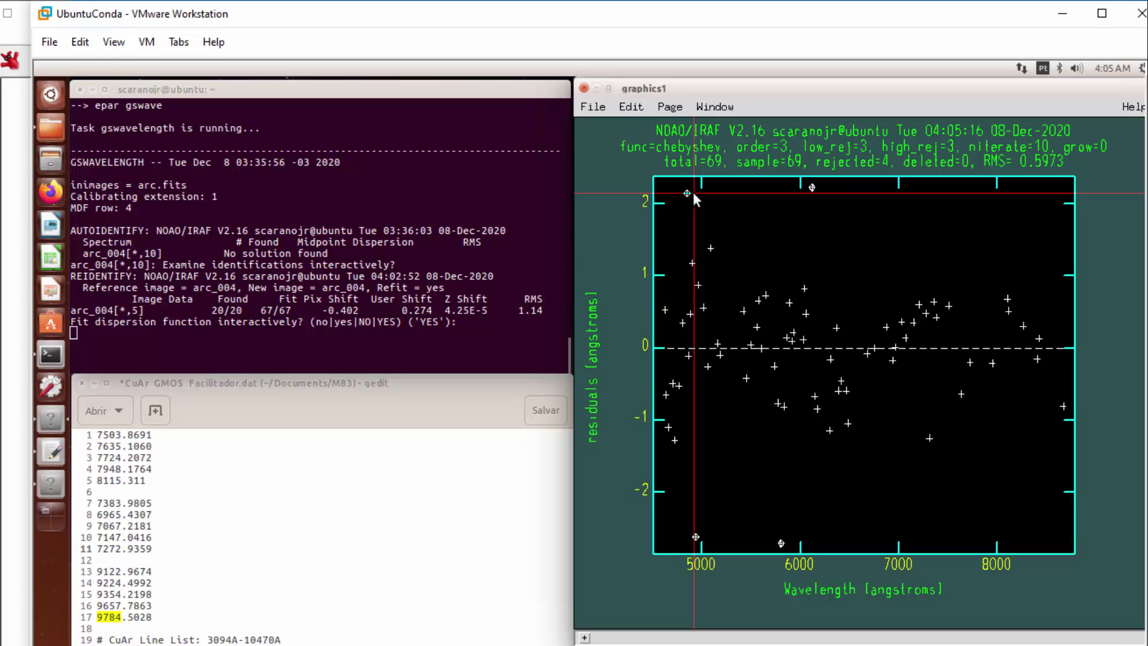
key("d")
key("d")
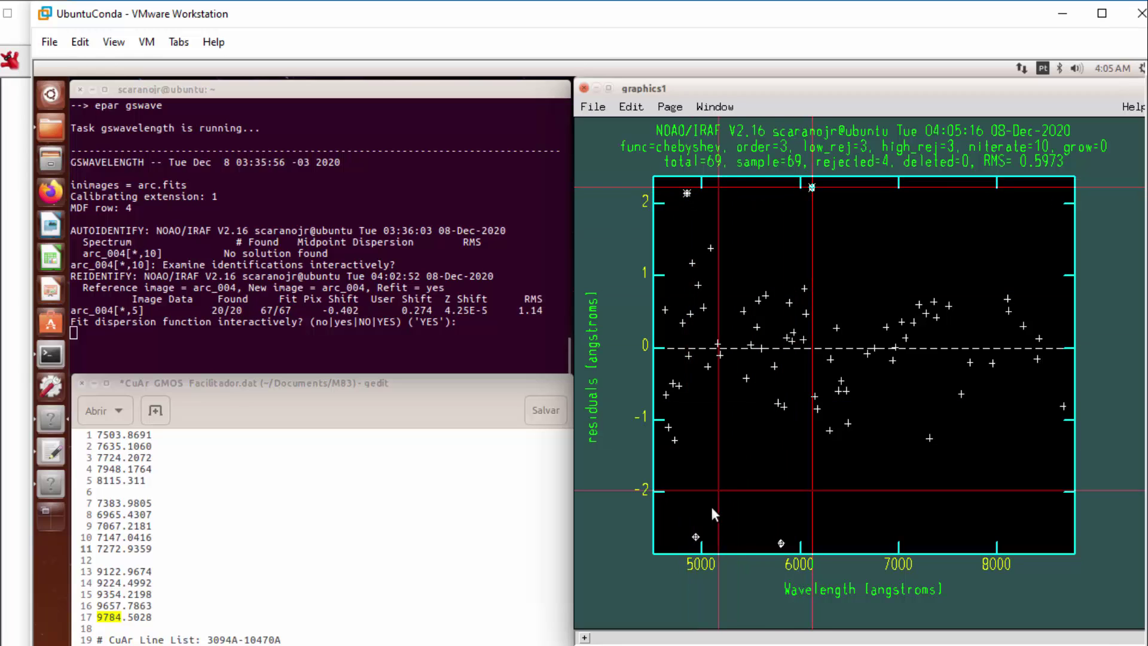
key("d")
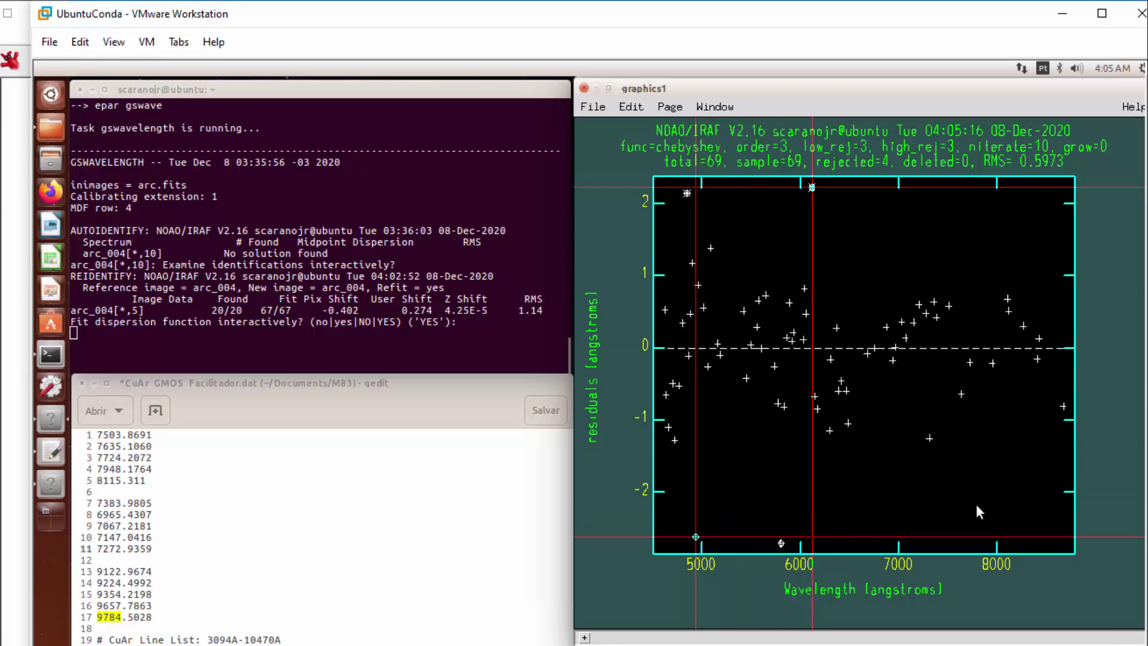
key("d")
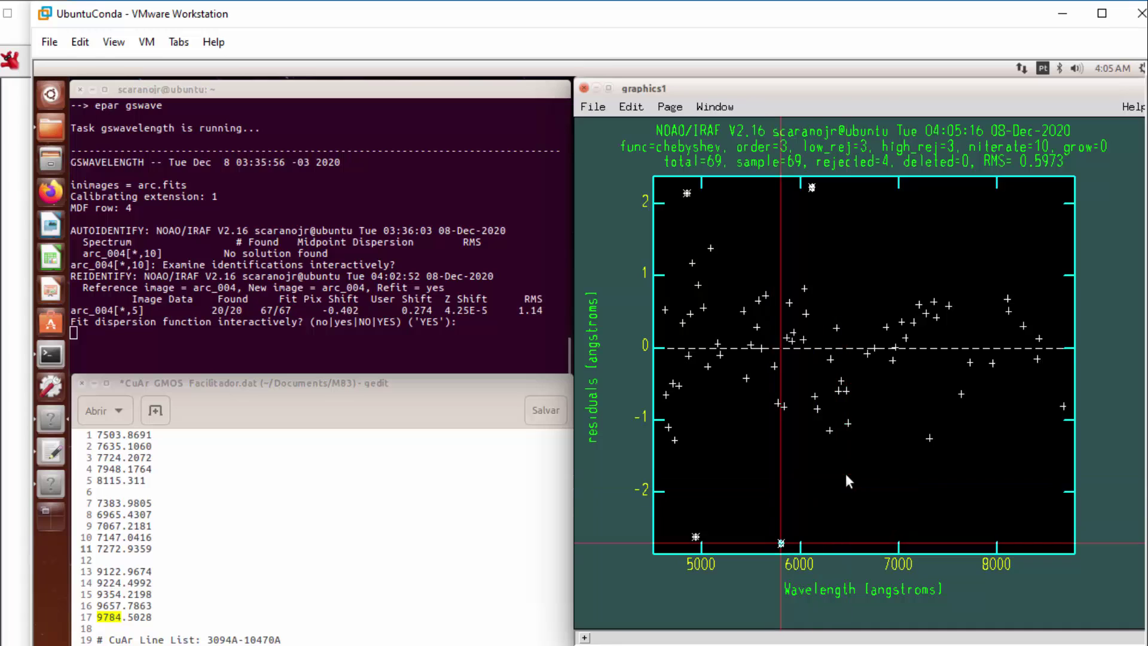
key("q")
key("f")
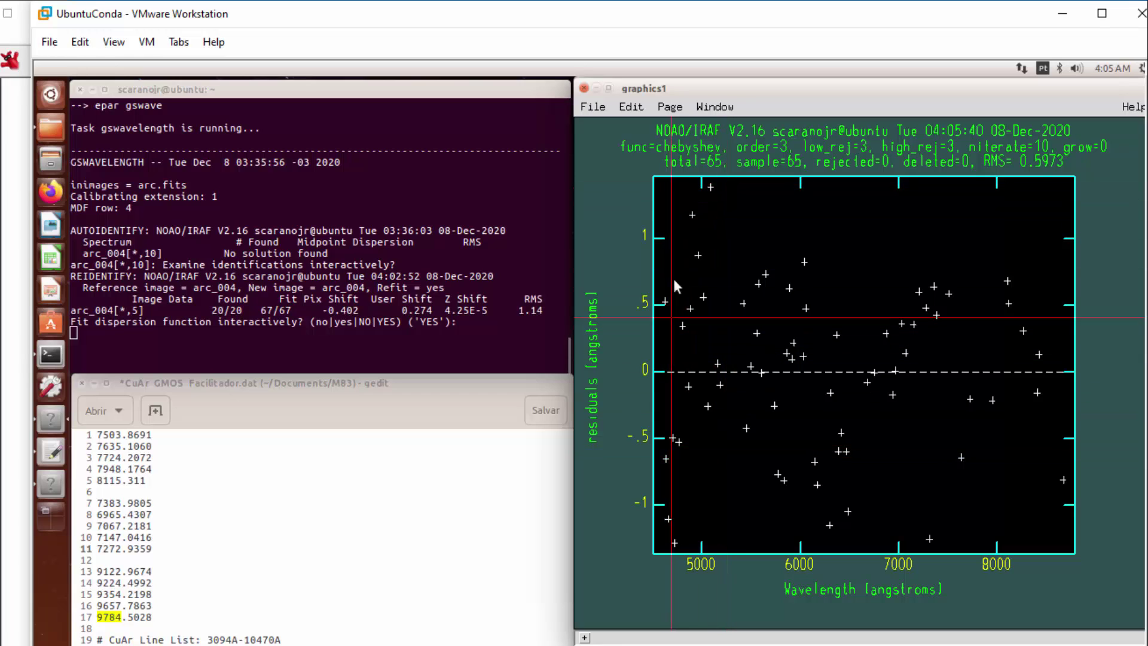
- Delete the remaining arc_004[*,15] points with residuals beyond plus or minus 1 angstrom and refit the dispersion function
key("d")
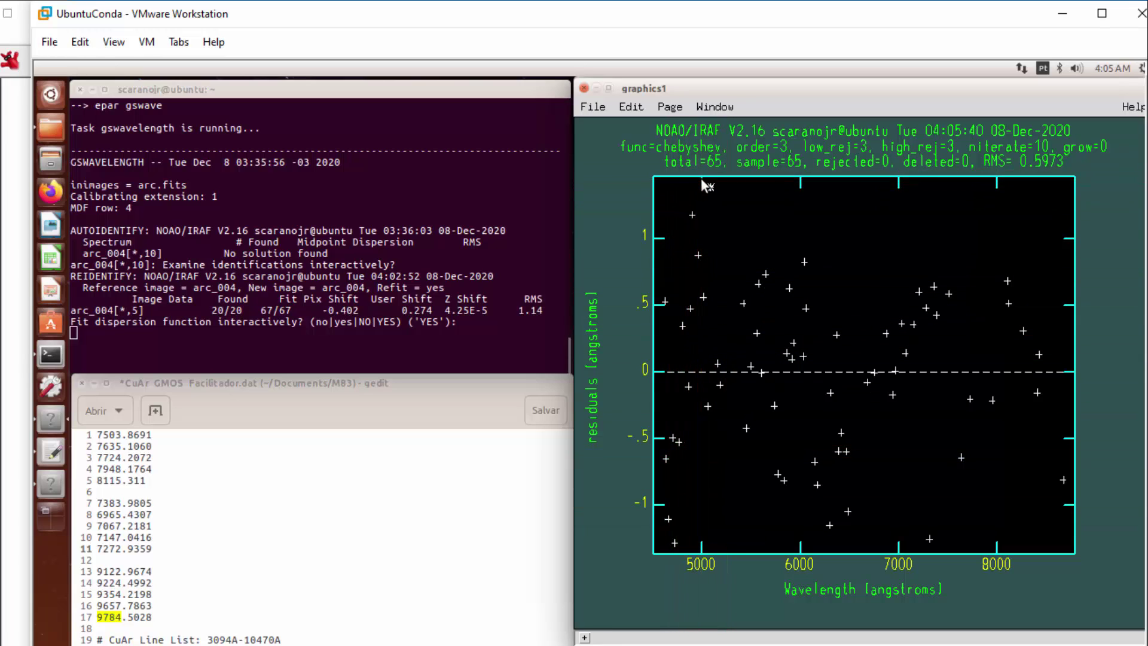
key("d")
key("d")
key("d")
key("f")
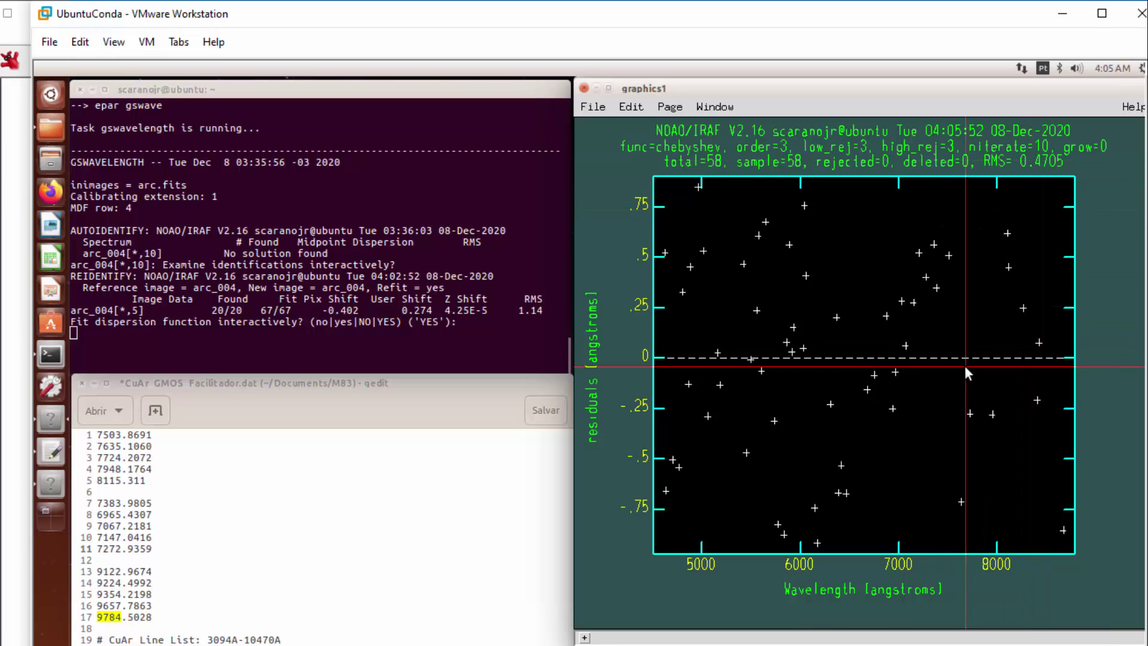
- Delete the highest-residual point just blueward of 5000 angstroms, refit, and finish arc_004[*,15] to go on to arc_004[*,20]
key("d")
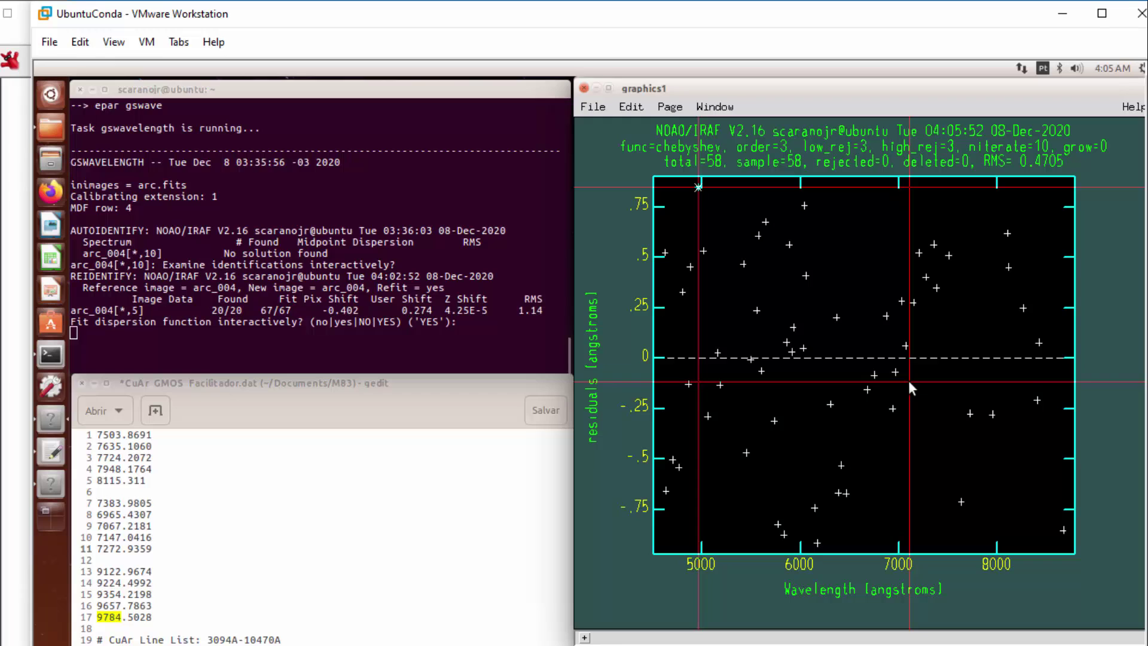
key("q")
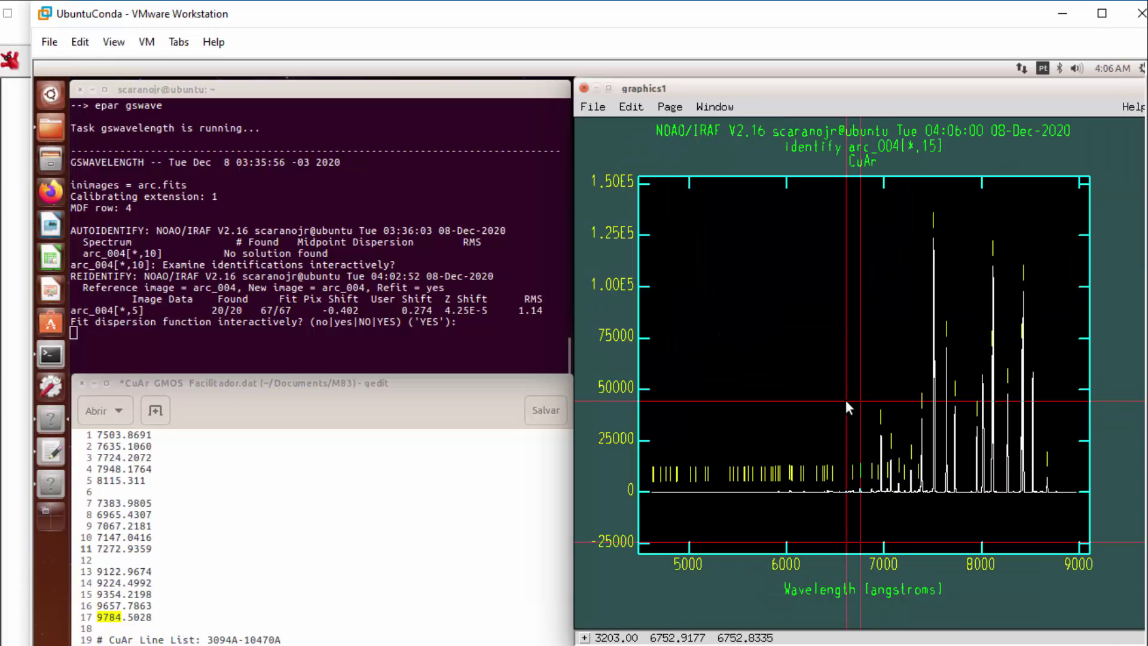
key("f")
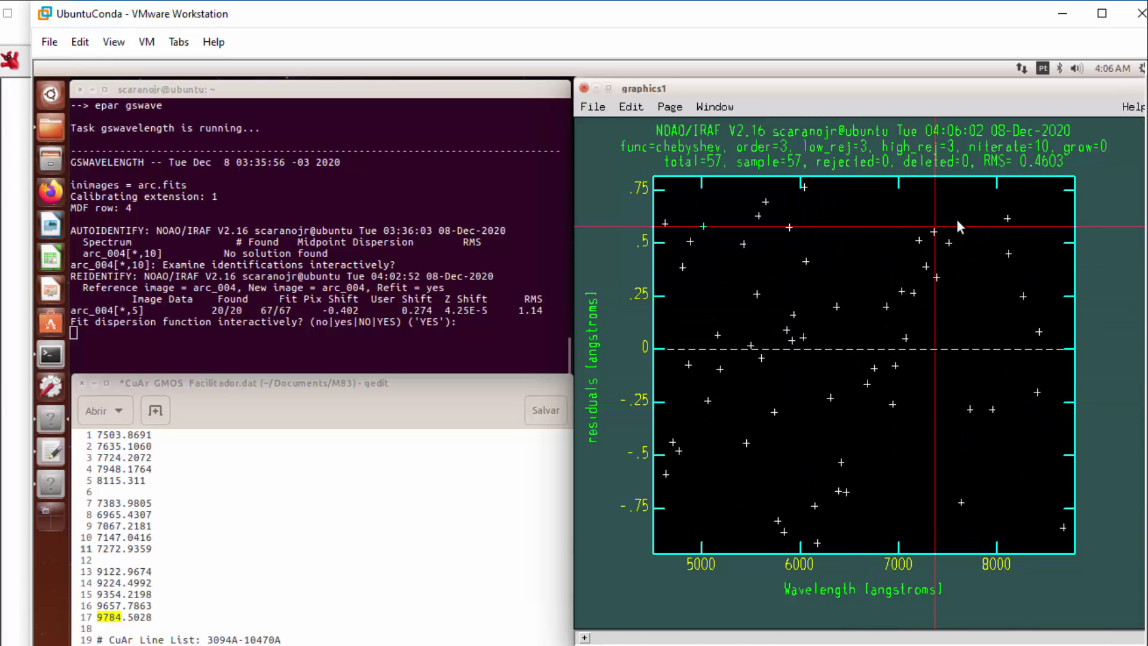
key("q")
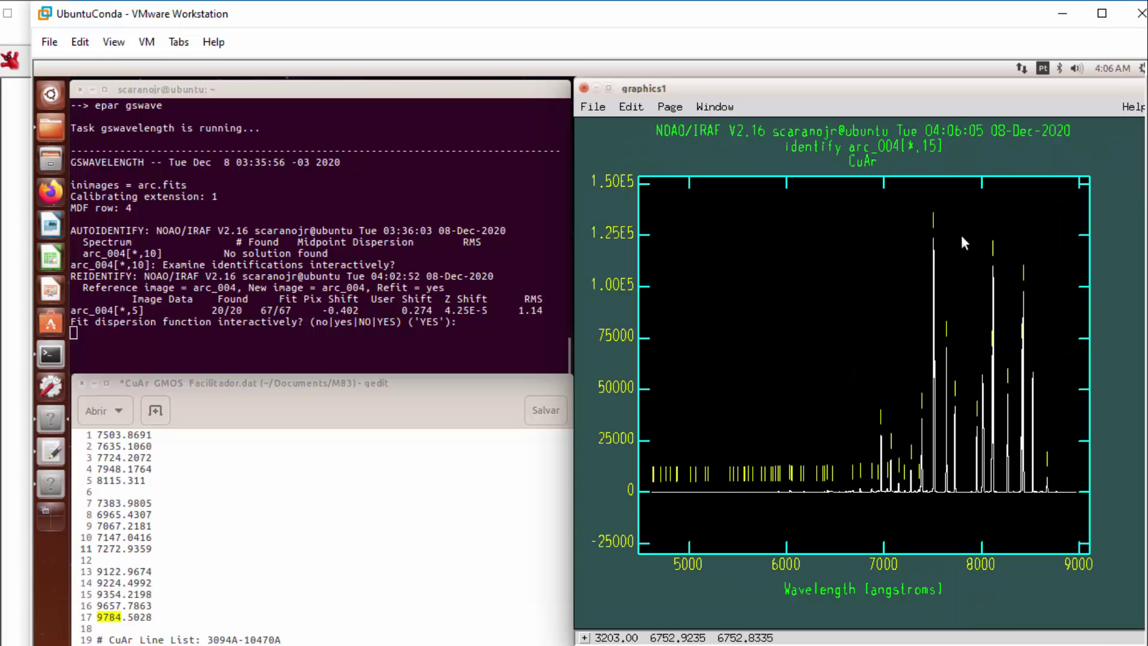
key("q")
- Open the dispersion fit of arc_004[*,20], delete the four rejected points and the two points below -2 angstroms, and refit
key("f")
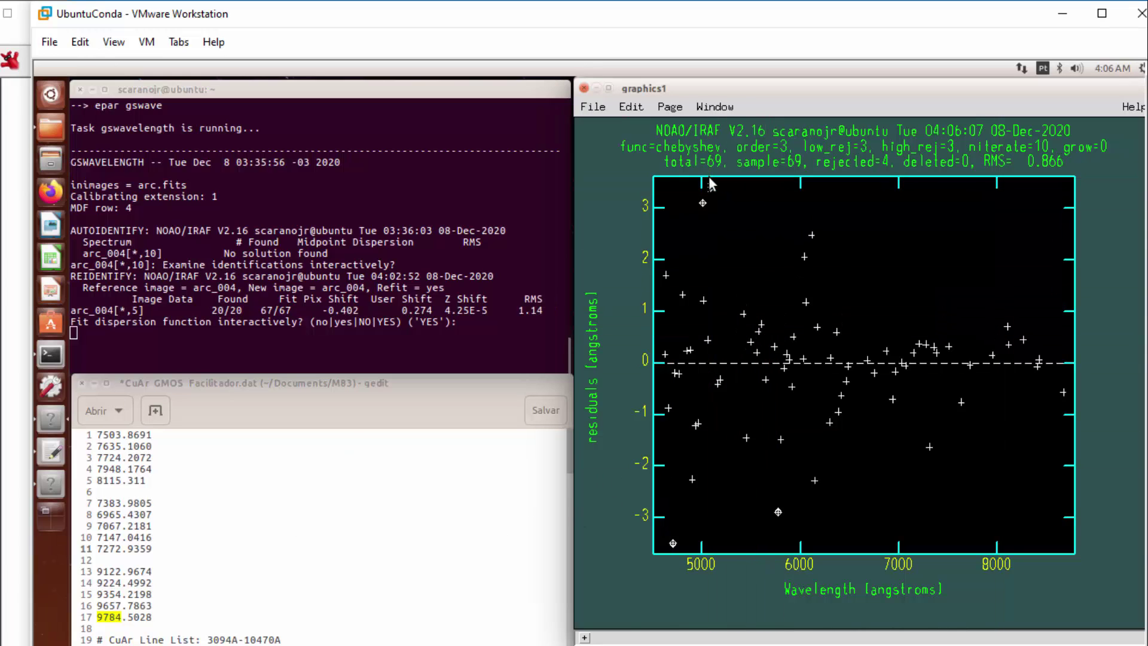
key("d")
key("d")
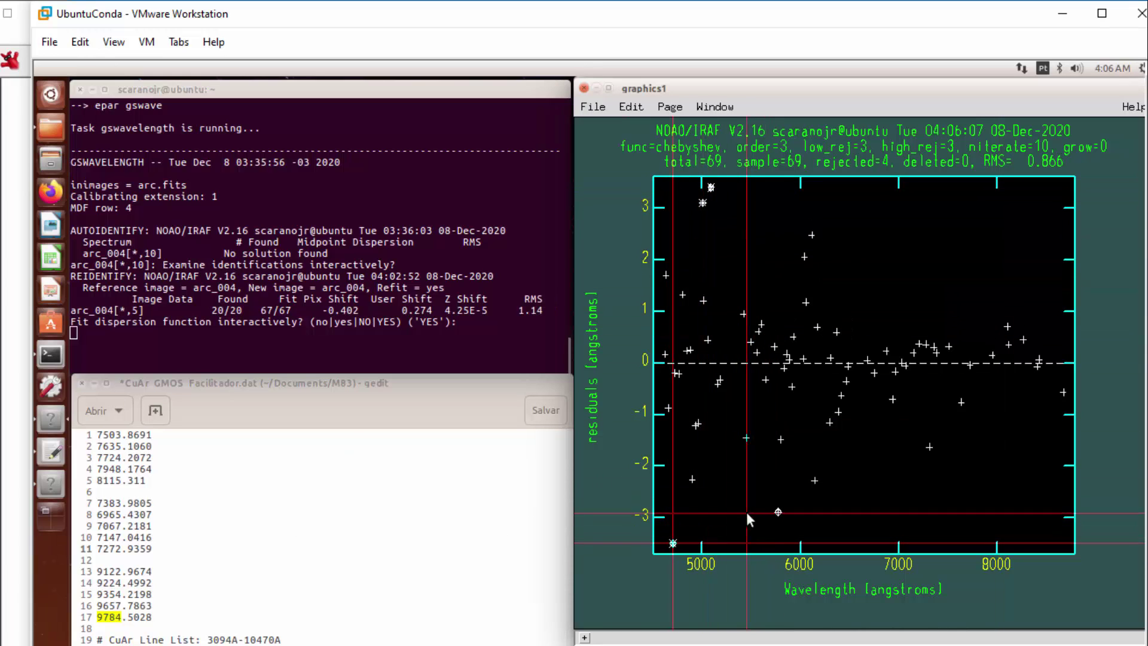
key("d")
key("q")
key("f")
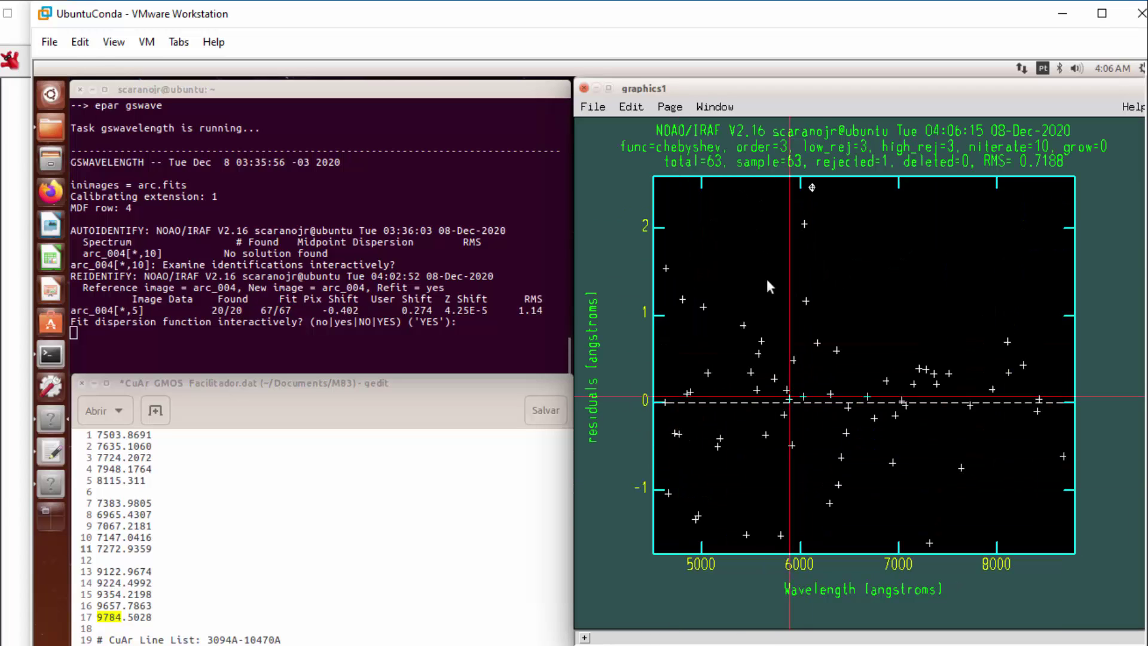
- Delete the two points near 6100 angstroms with residuals above 2 angstroms from the arc_004[*,20] fit and refit
key("d")
key("q")
key("f")
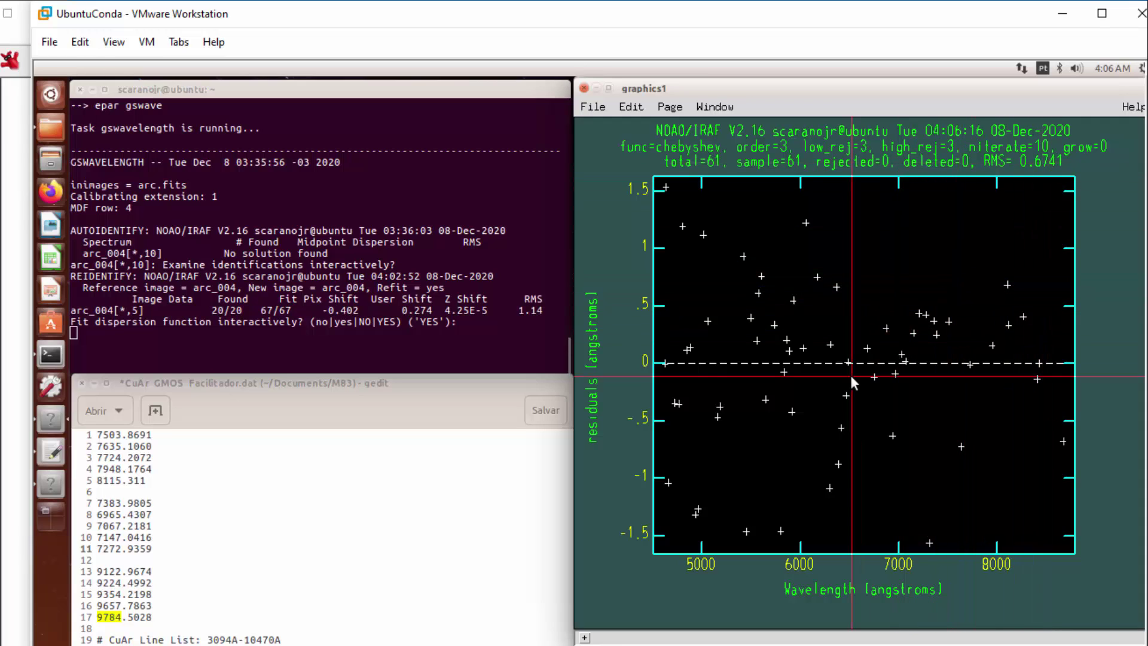
key("q")
key("f")
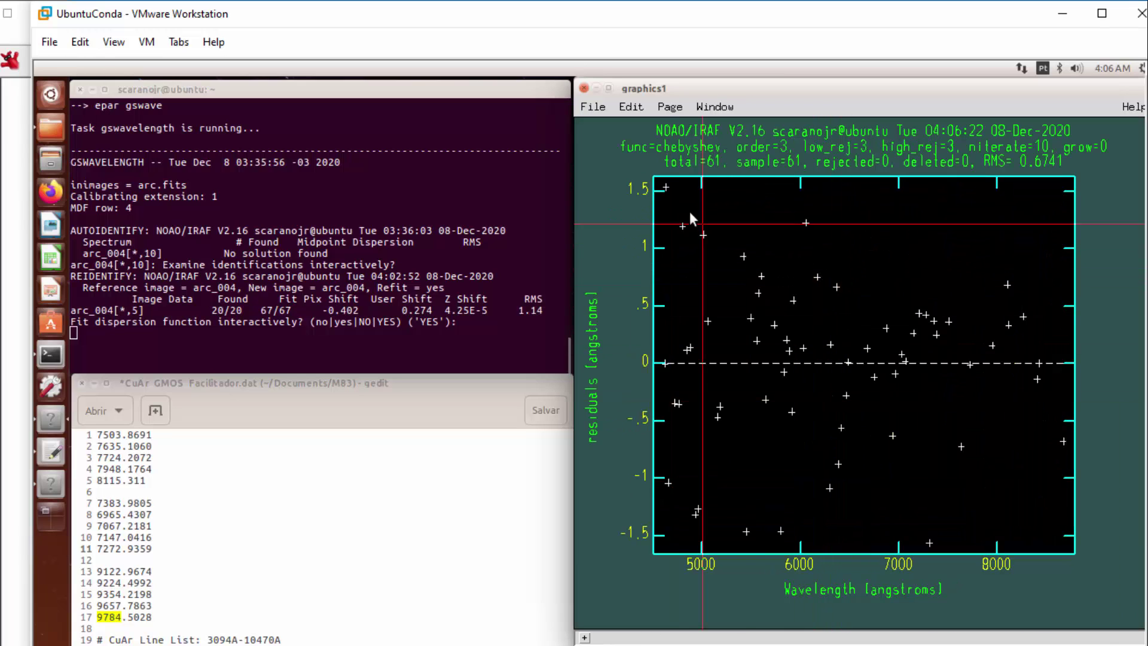
- Delete the blue-end point near 1.5 angstroms residual and the three points near -1.5, refit, and finish arc_004[*,20]
key("q")
key("f")
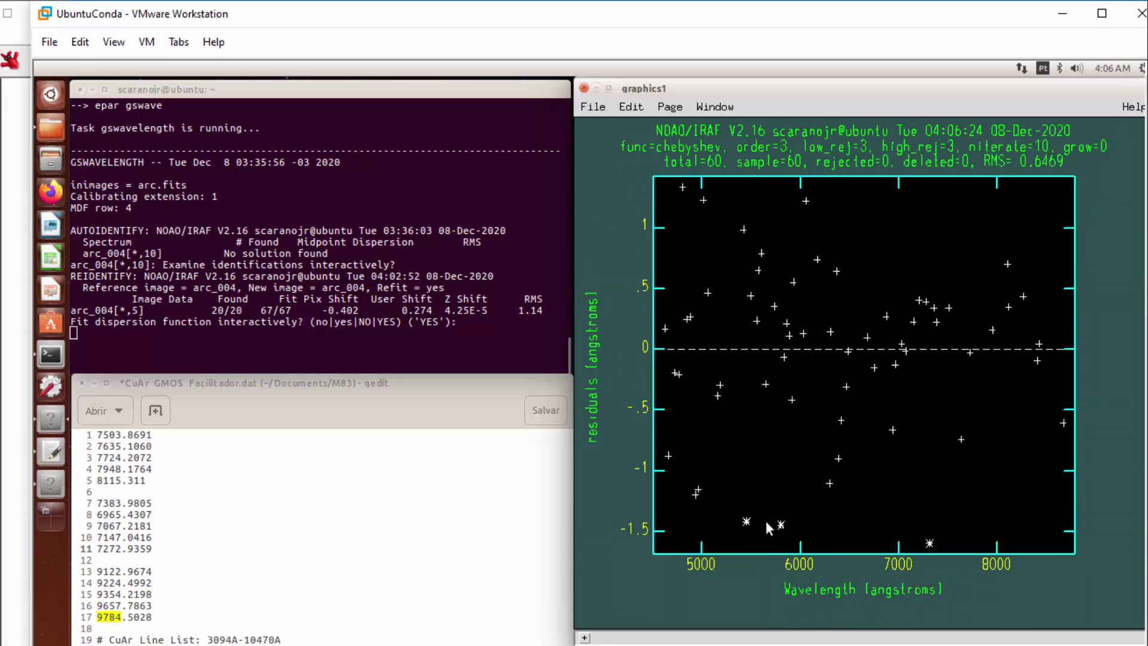
key("q")
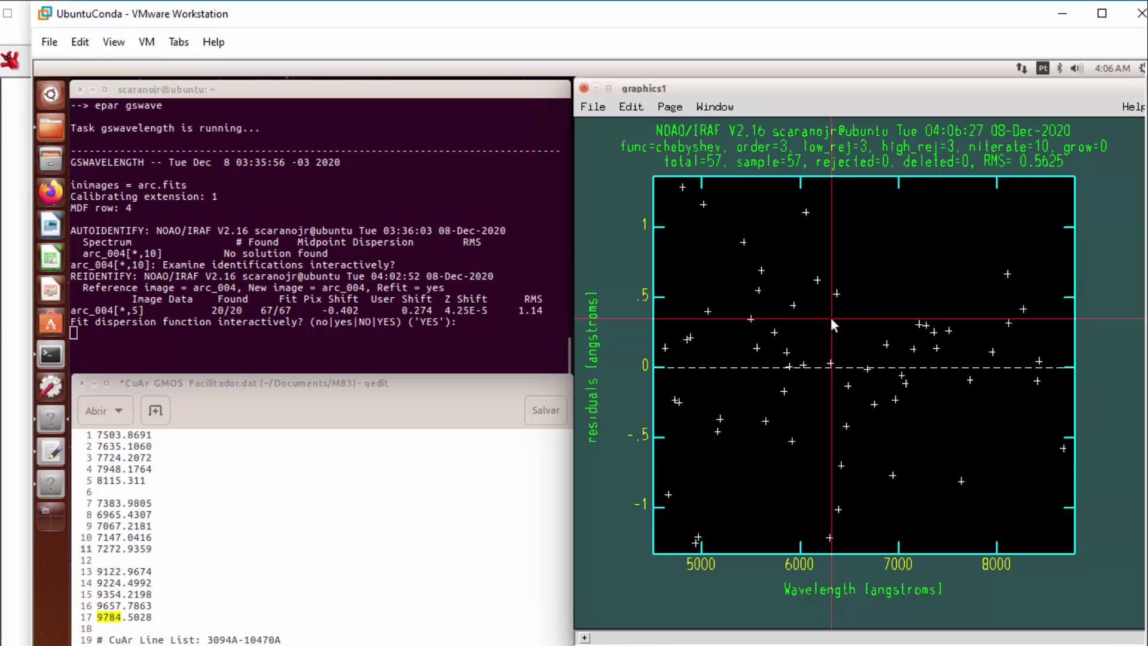
key("q")
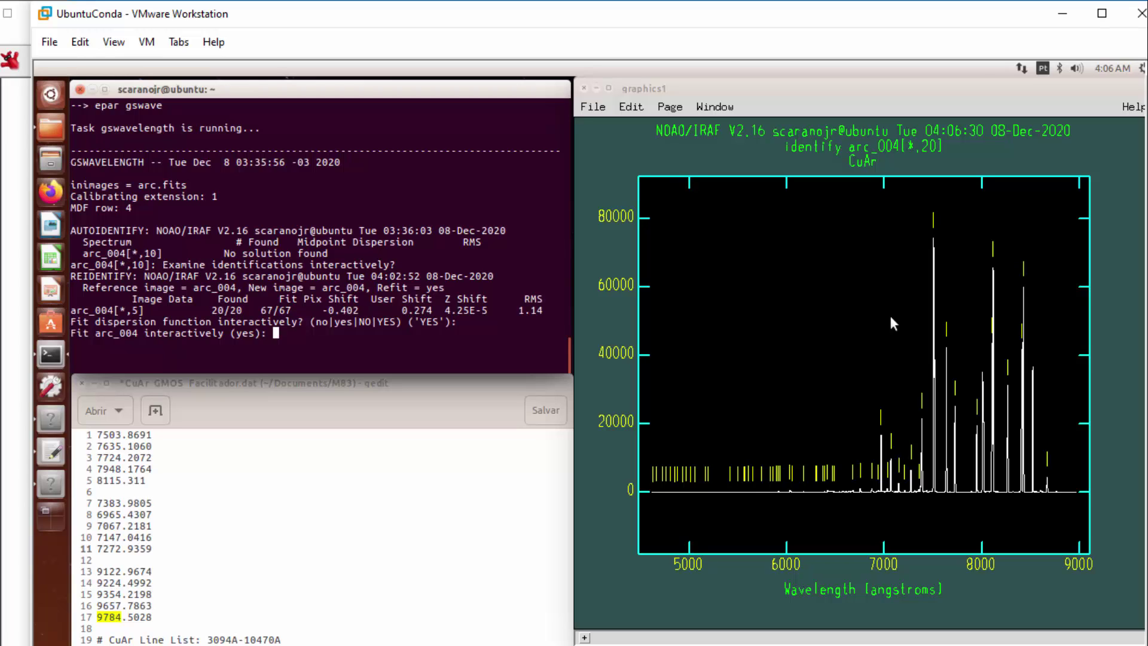
- Accept the default yes to fit the arc_004 long-slit coordinates interactively
left_click(890, 317)
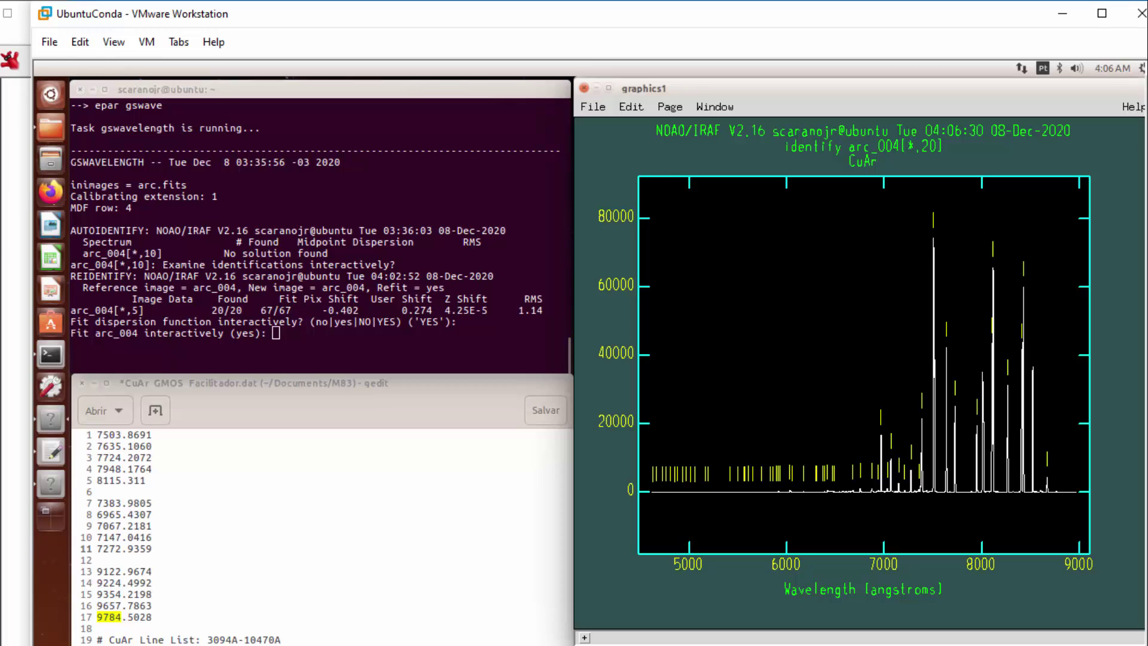
left_click(410, 308)
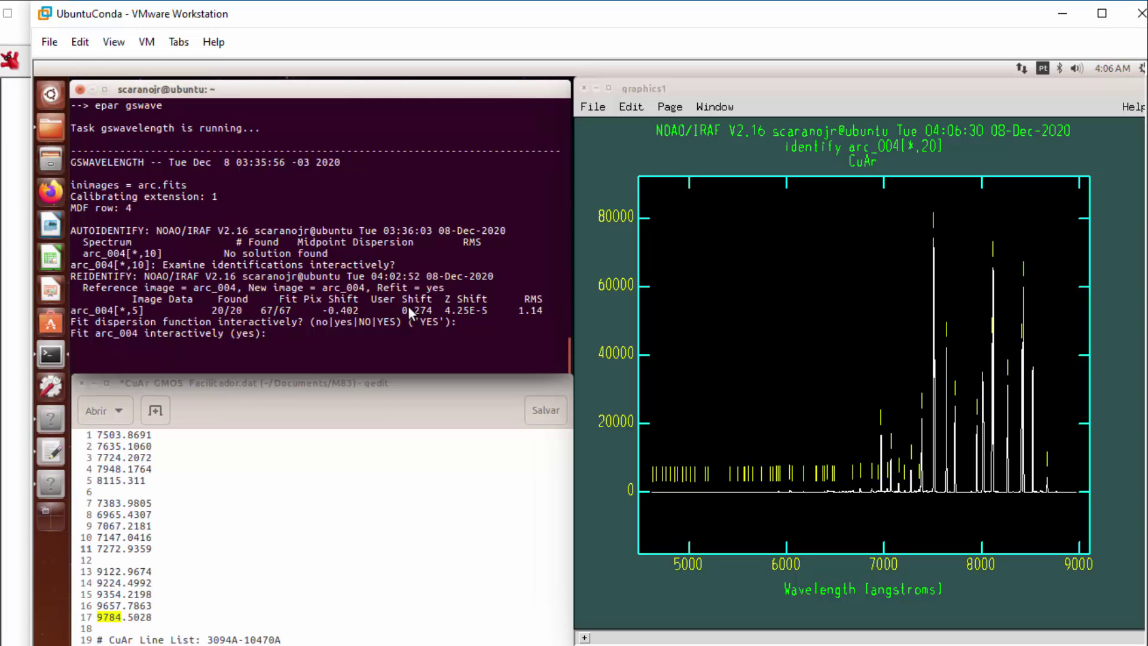
key("Return")
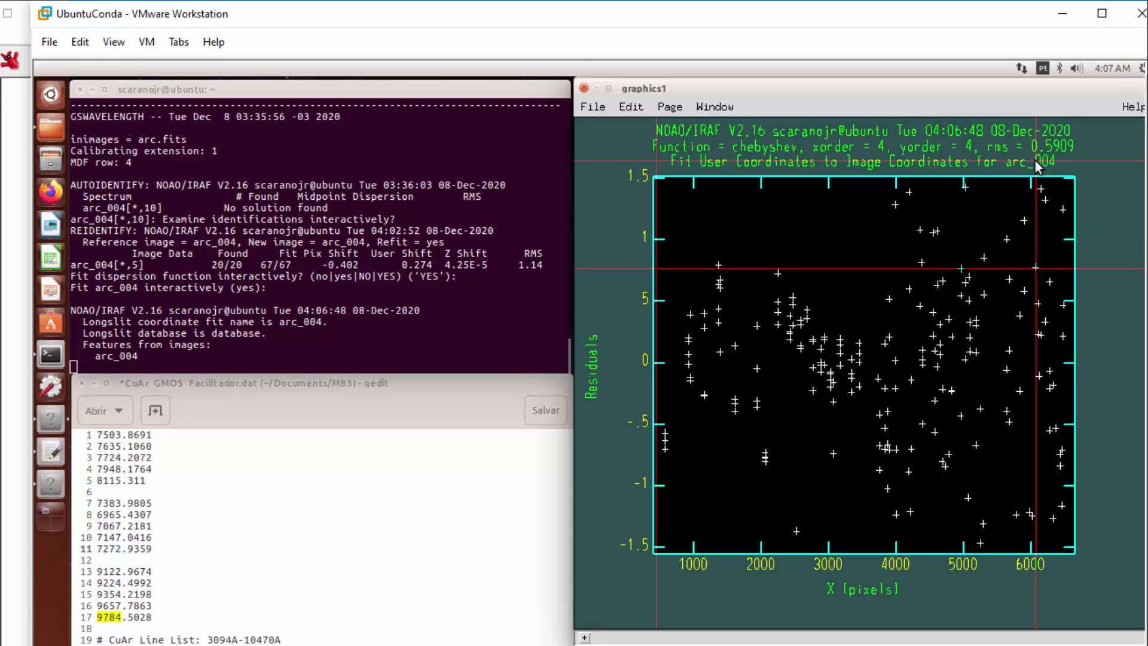
- Delete the isolated outlier near X 2500 pixels with a residual of about -1.4 from the arc_004 coordinate fit
left_click(140, 548)
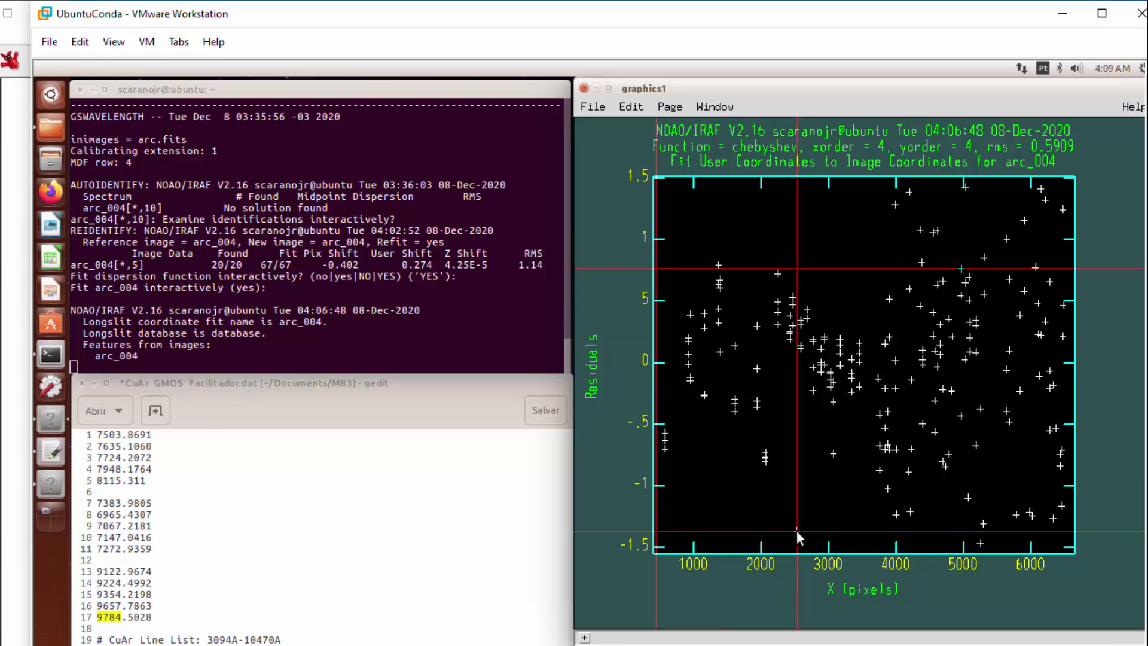
key("d")
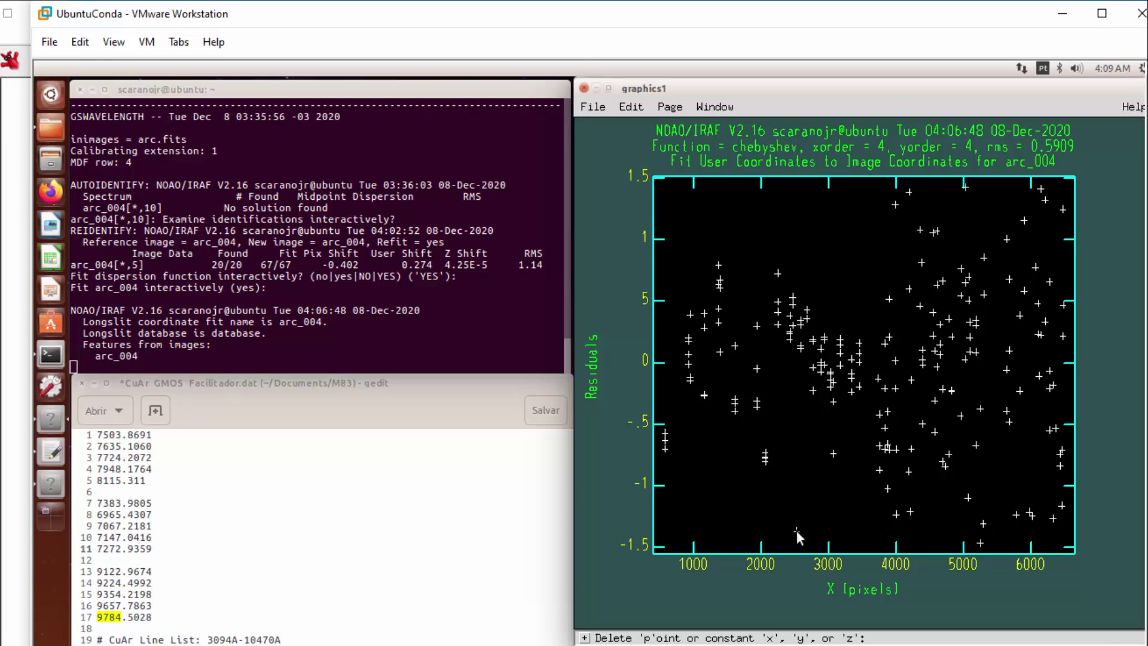
key("p")
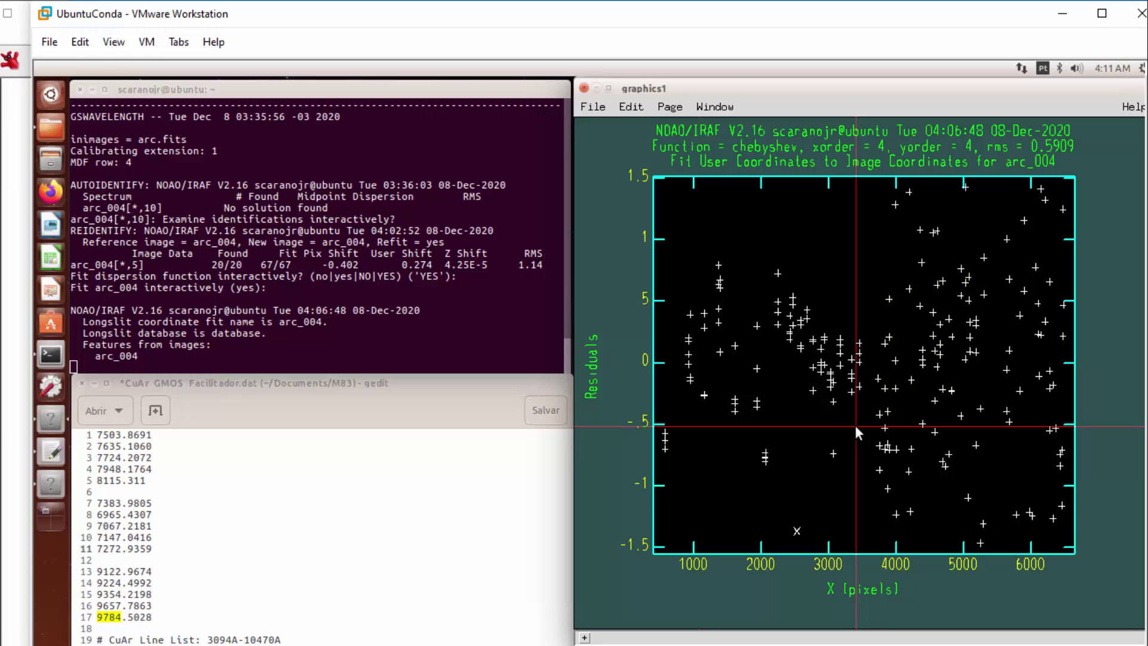
- Change the arc_004 fit graph to plot Y pixels against X pixels, and refit the coordinates
key("x")
key("y")
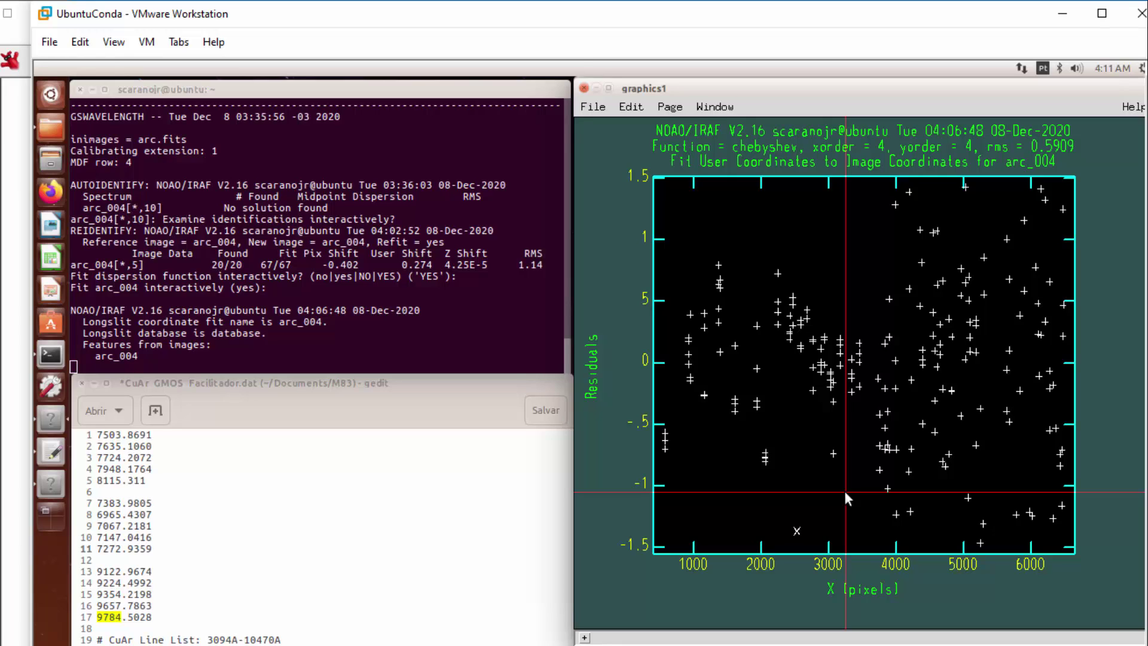
key("x")
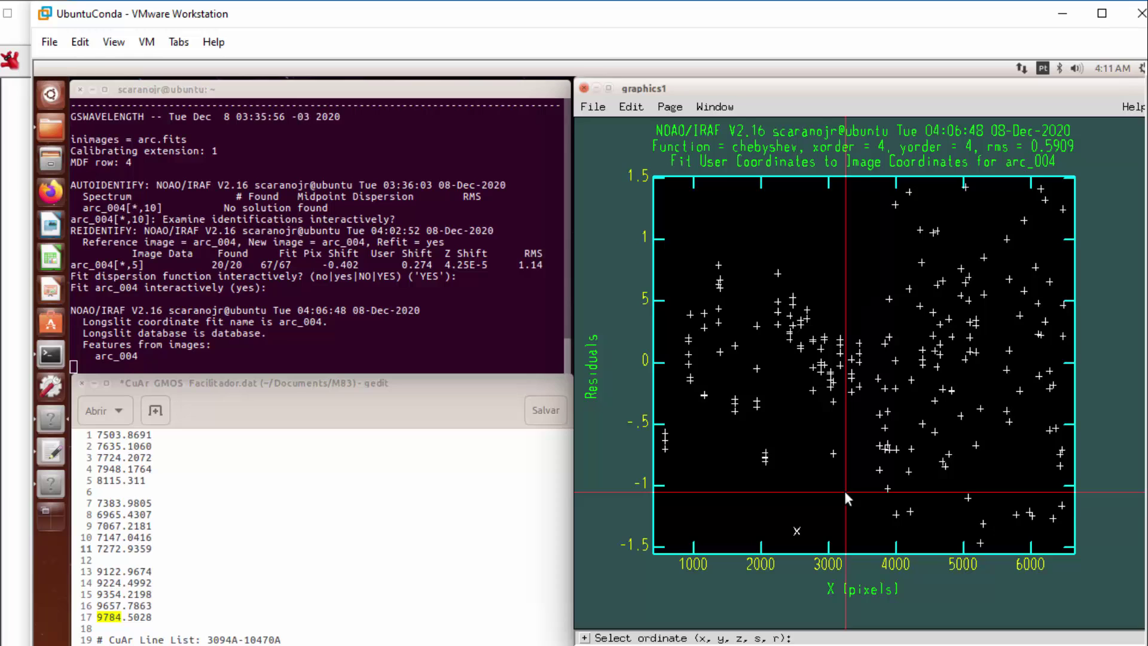
key("x")
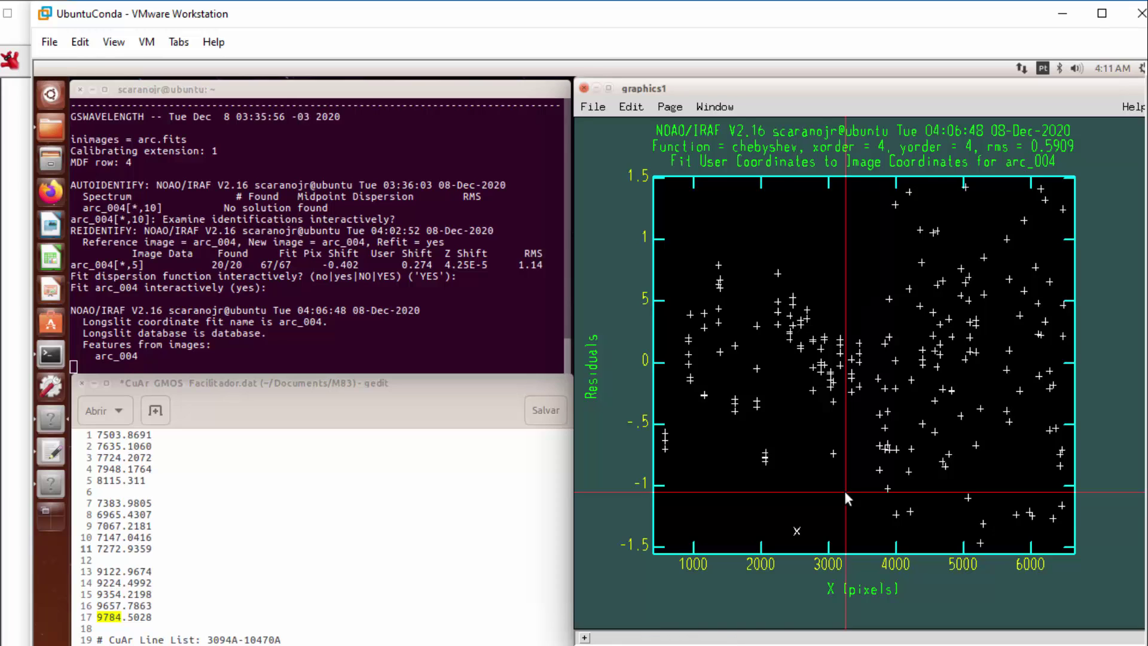
left_click(559, 610)
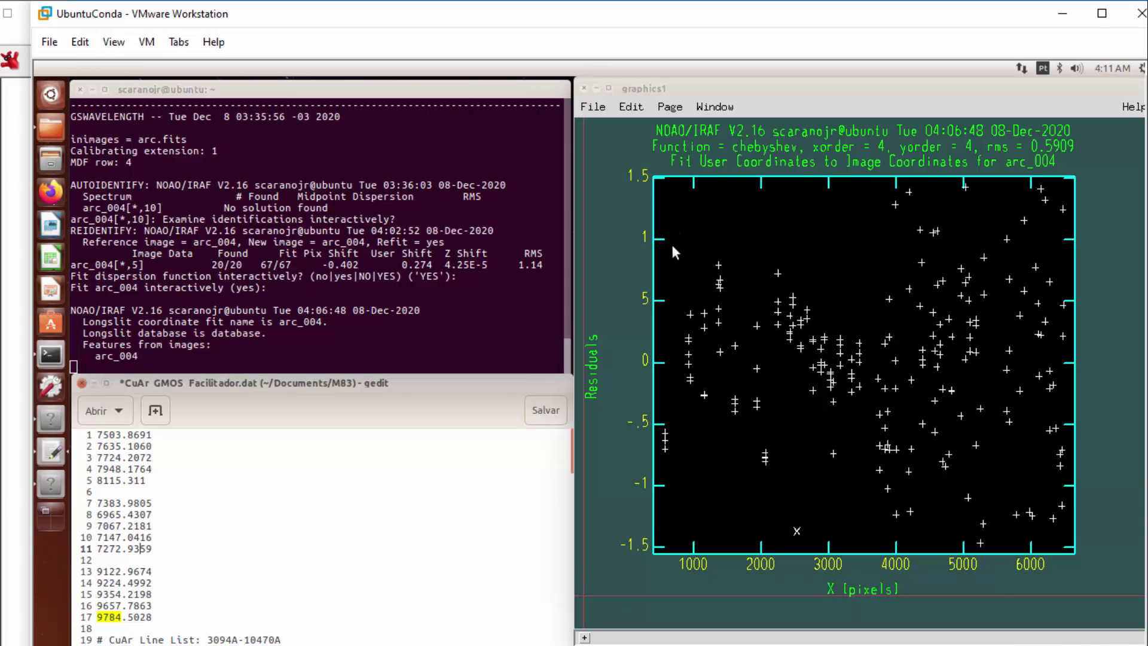
left_click(1086, 623)
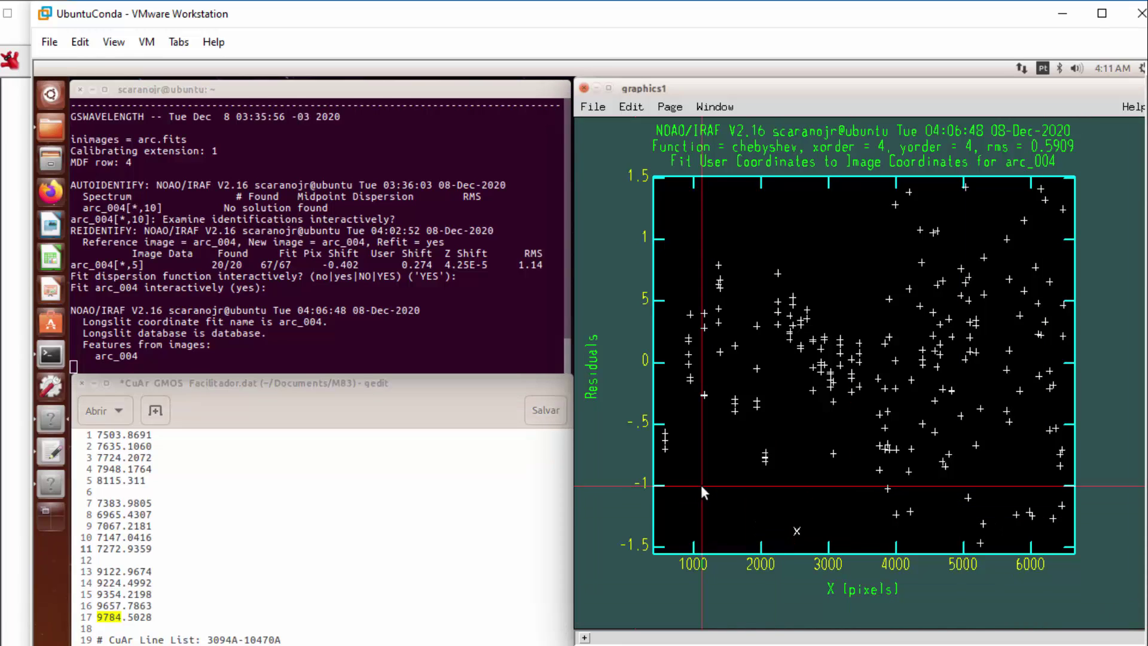
key("f")
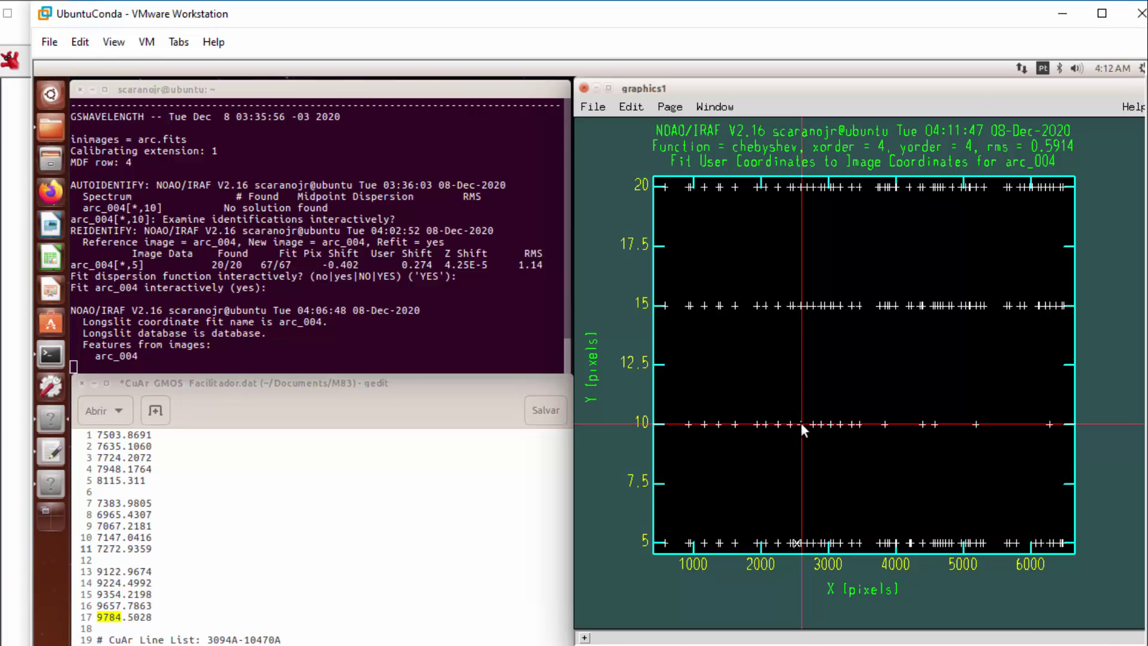
- Delete all the points at constant Y = 10 in the arc_004 graph, and undelete them again
key("d")
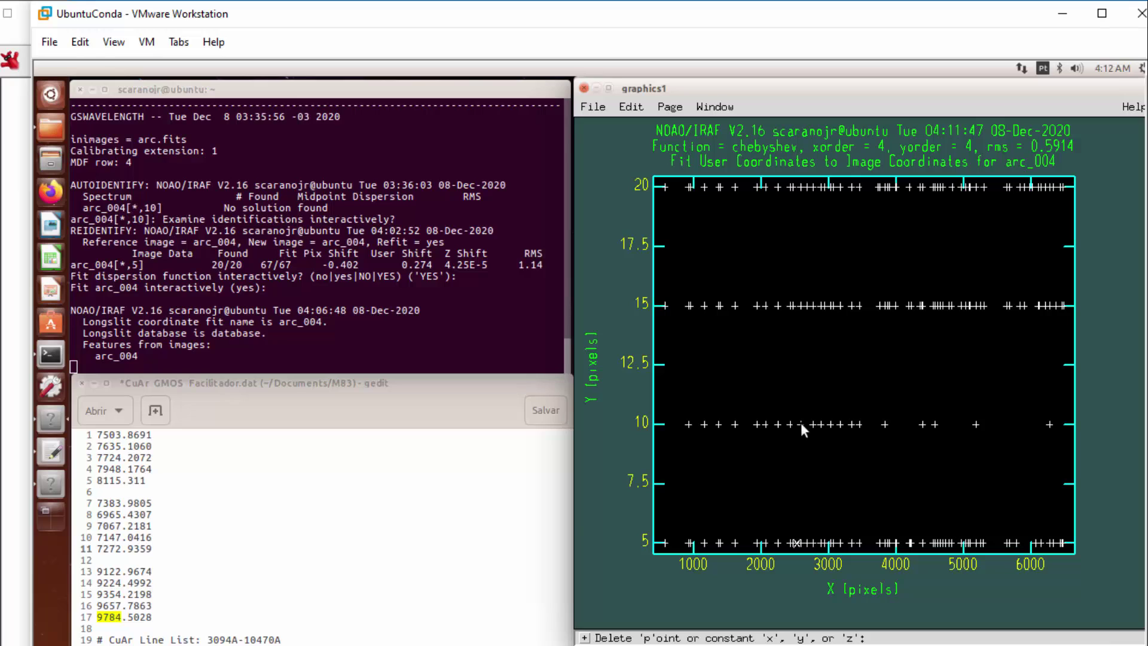
key("y")
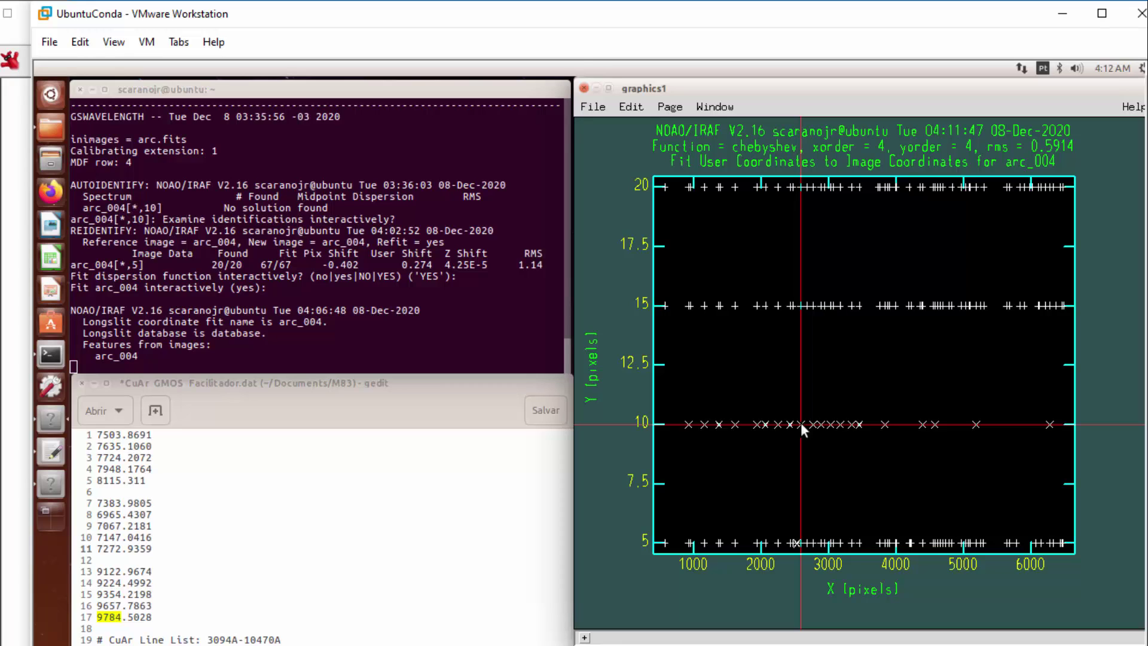
key("f")
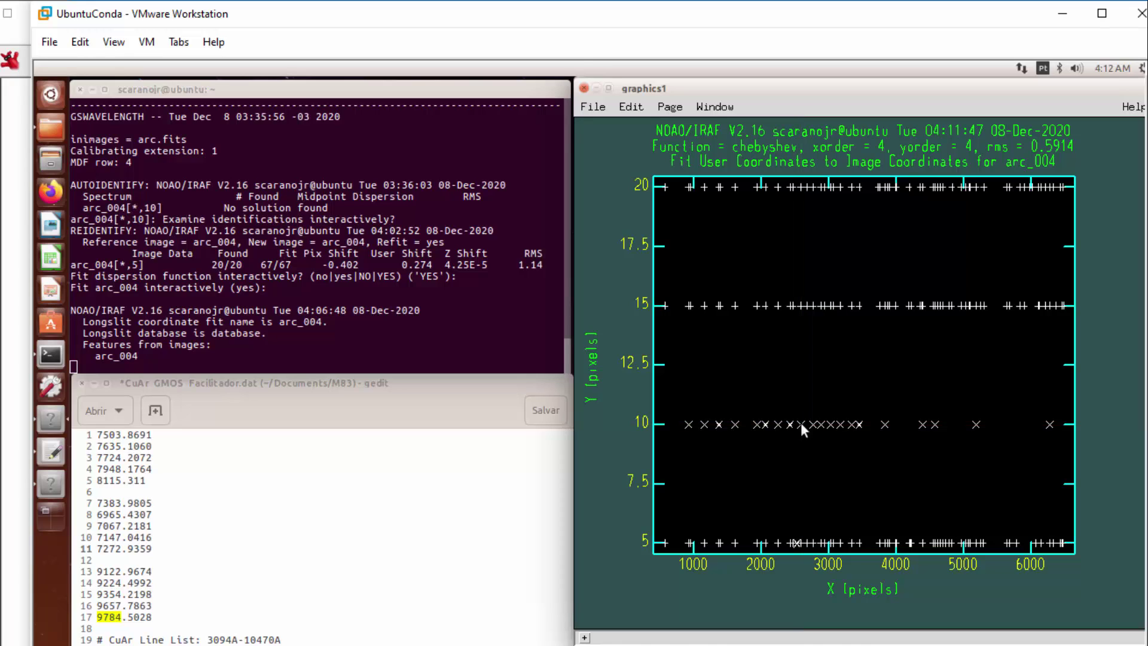
key("u")
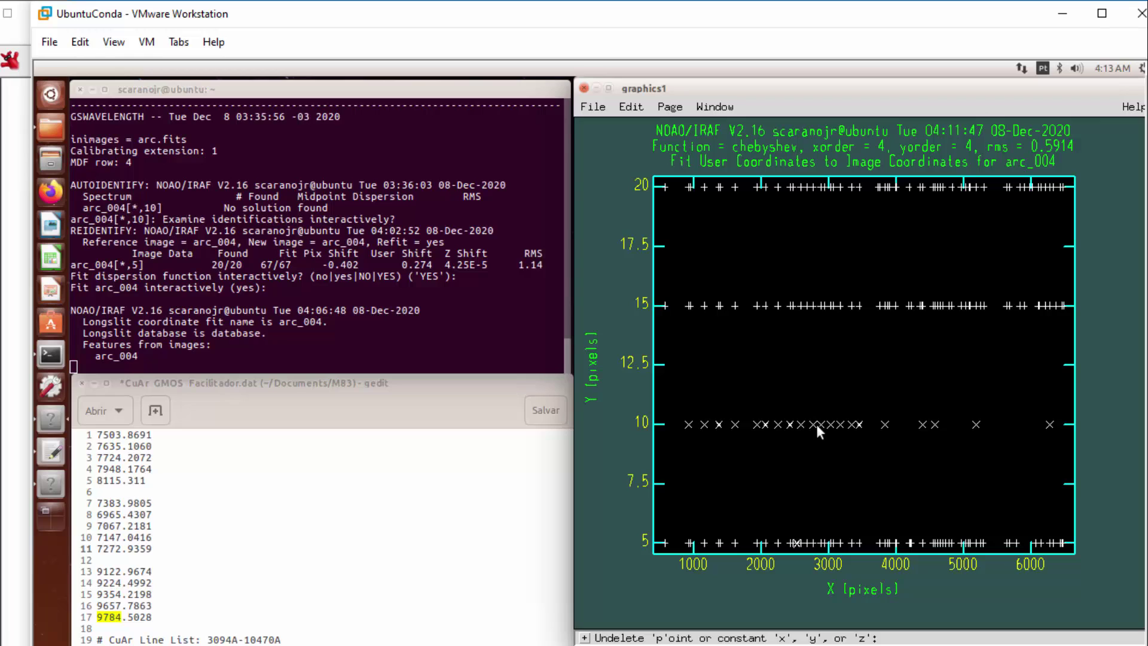
key("y")
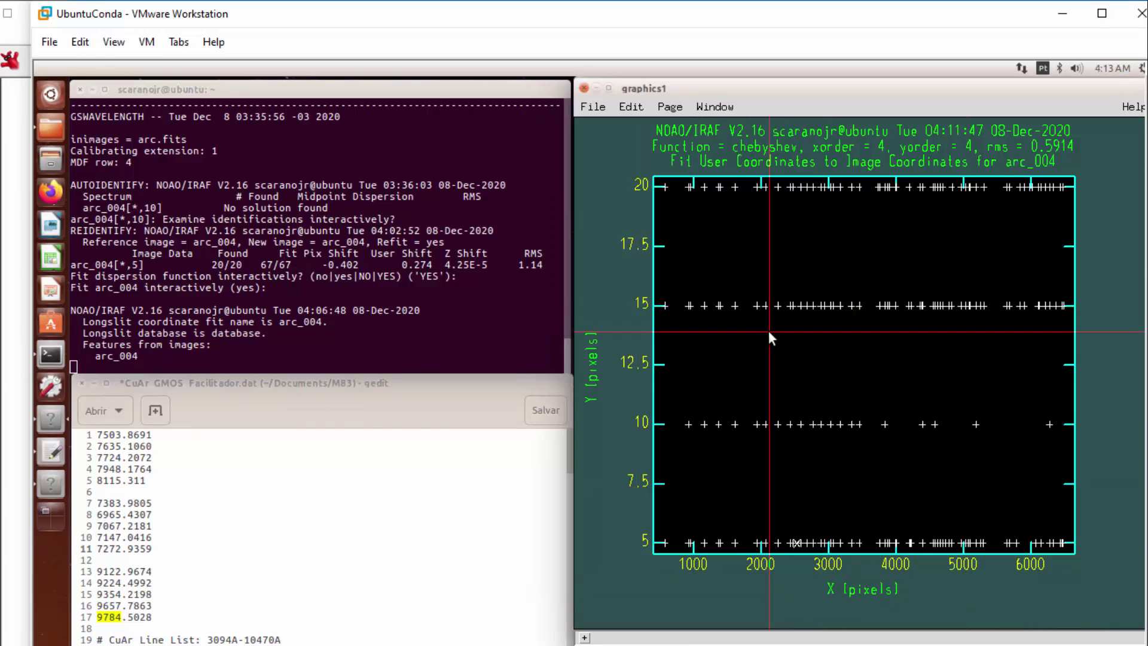
- Finish the arc_004 coordinate fit and accept the default yes to write its coordinate map to the database
key("q")
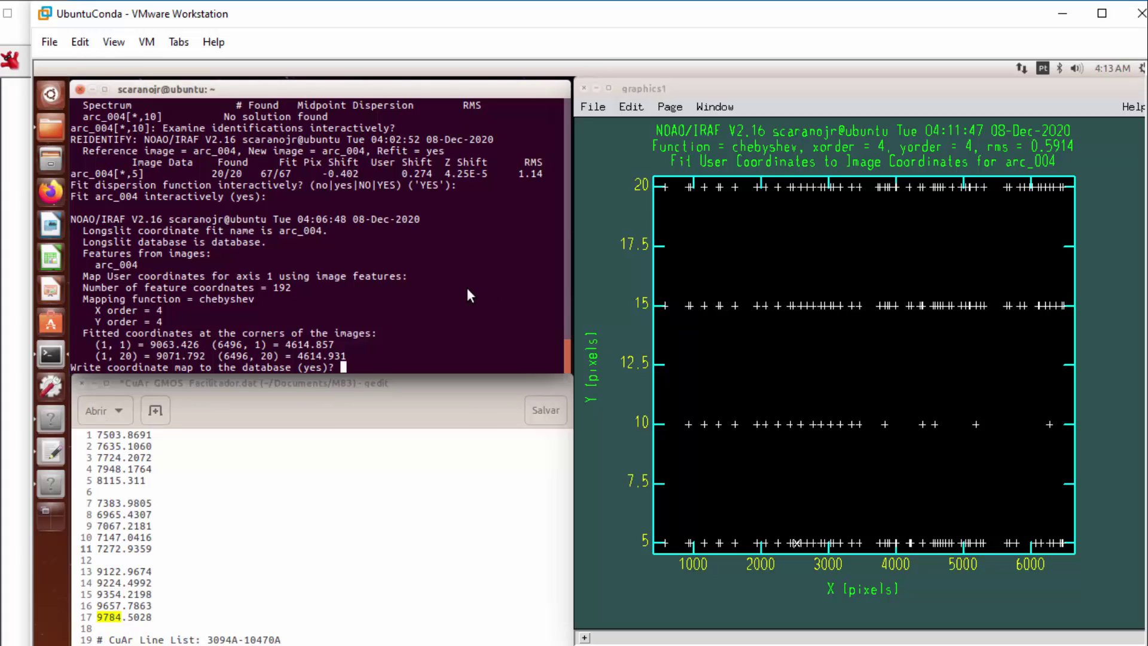
key("Return")
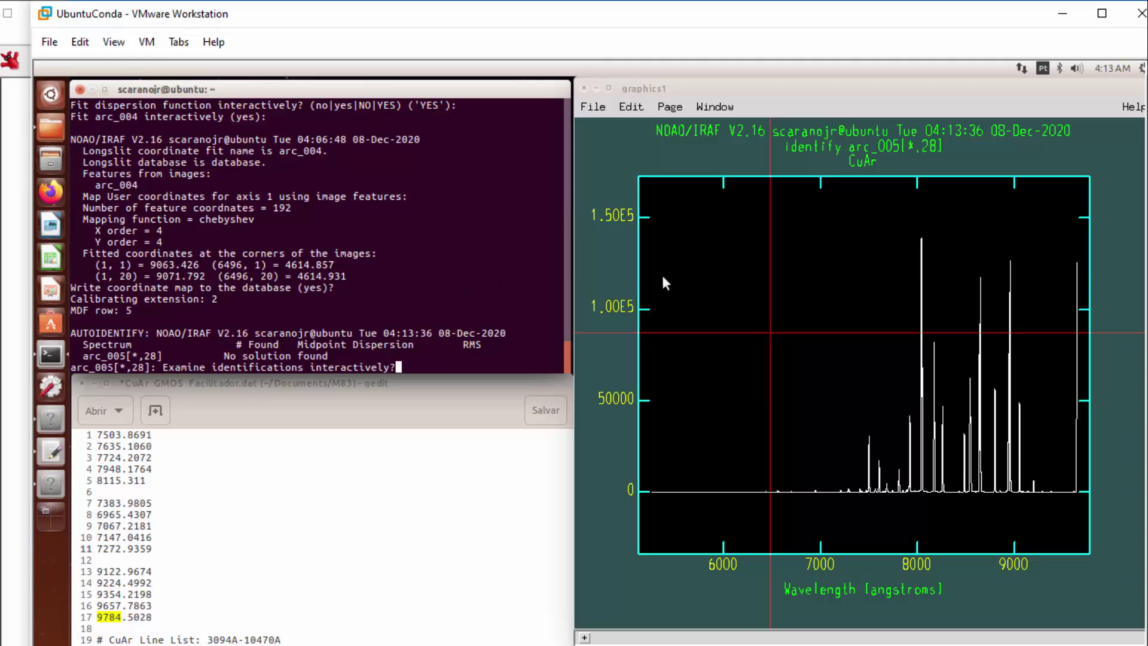
left_click(800, 273)
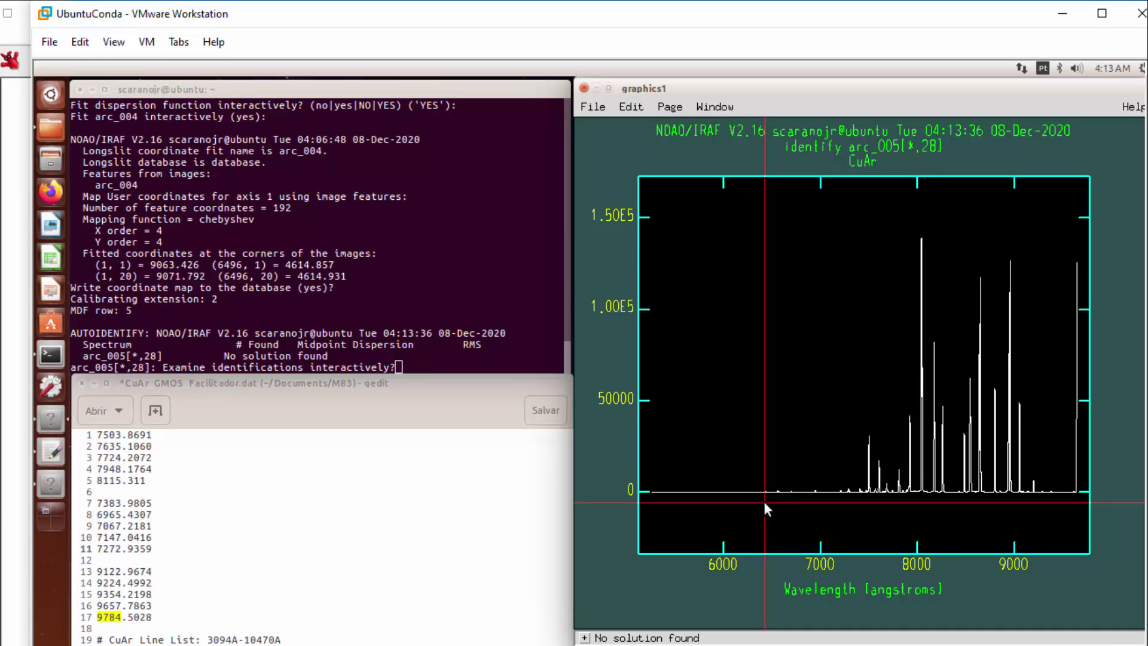
left_click(141, 546)
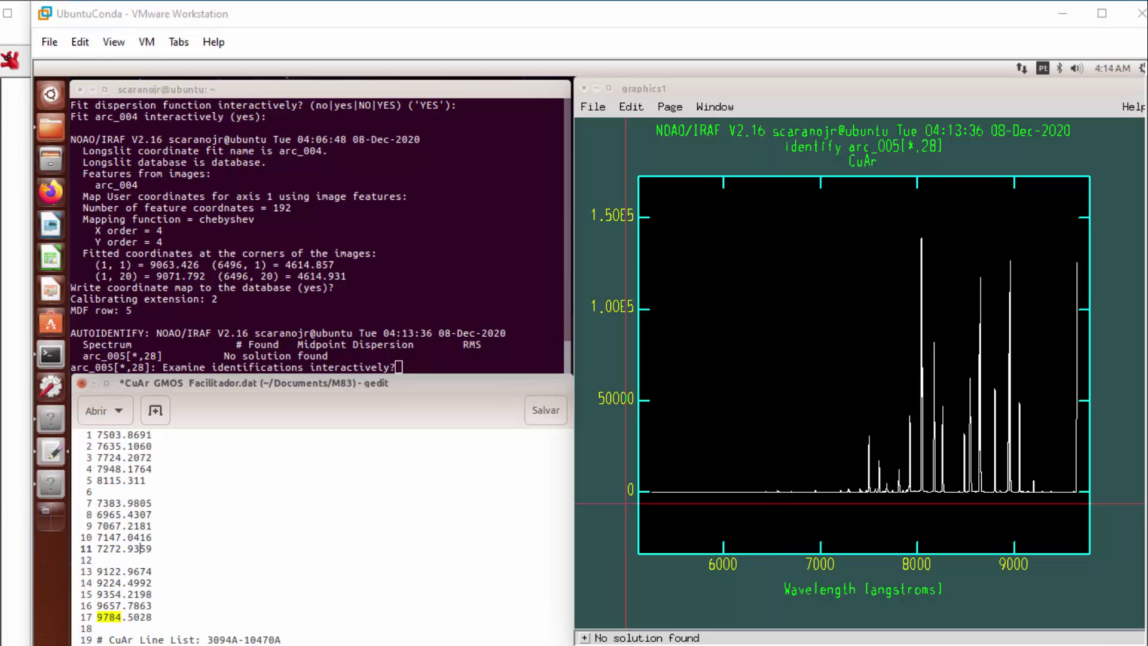
left_click(1147, 268)
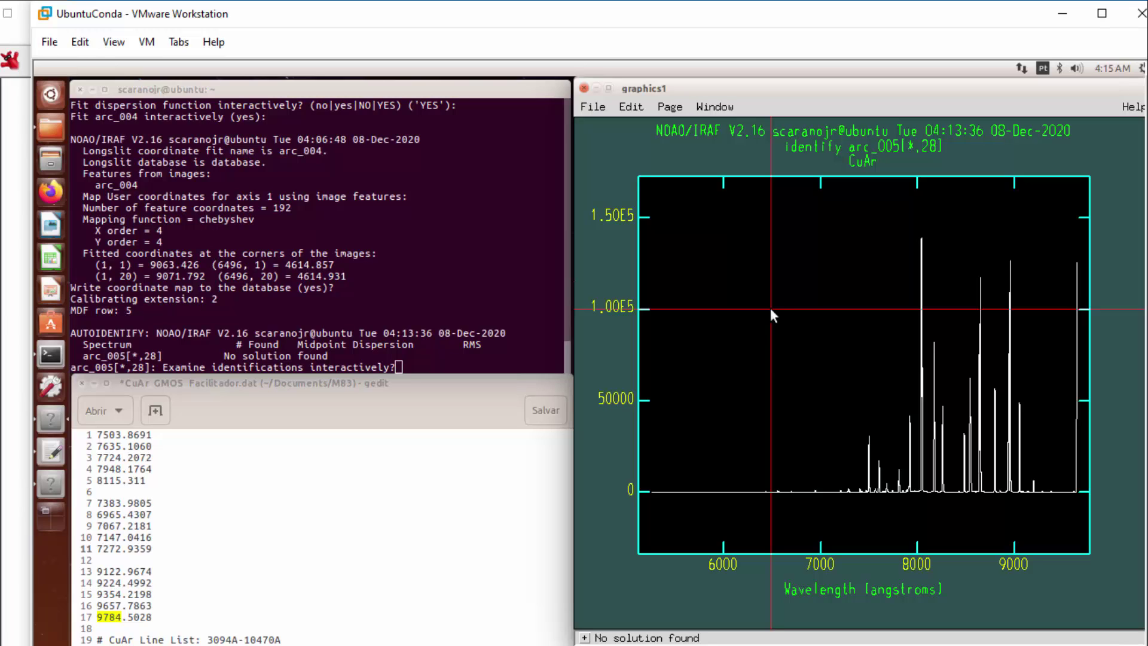
left_click(323, 333)
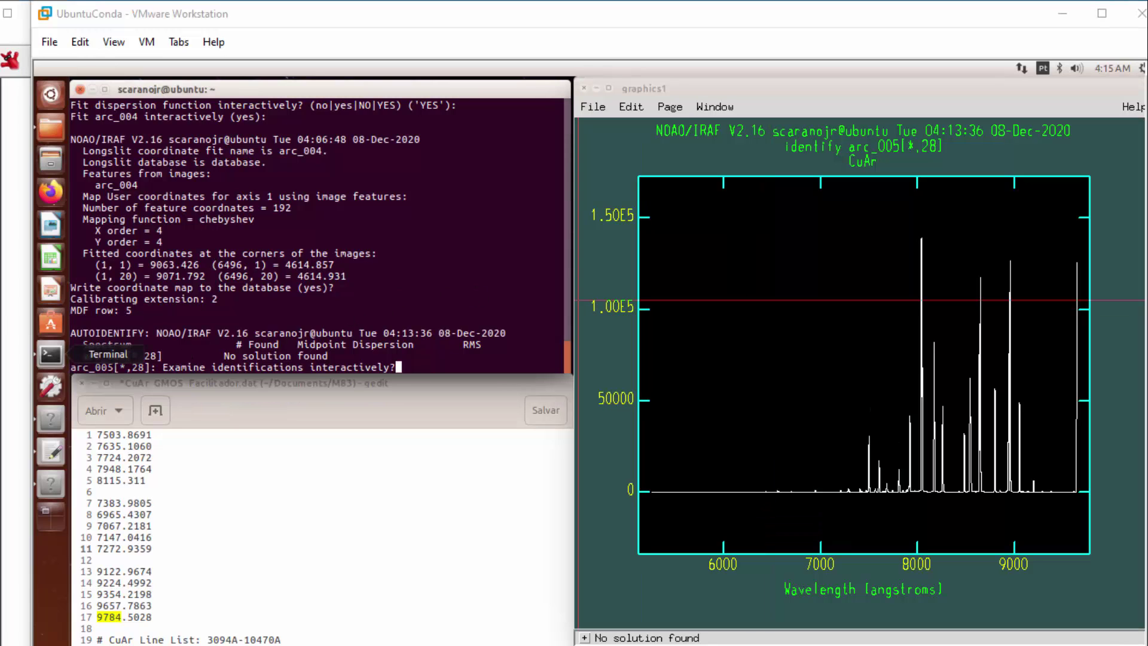